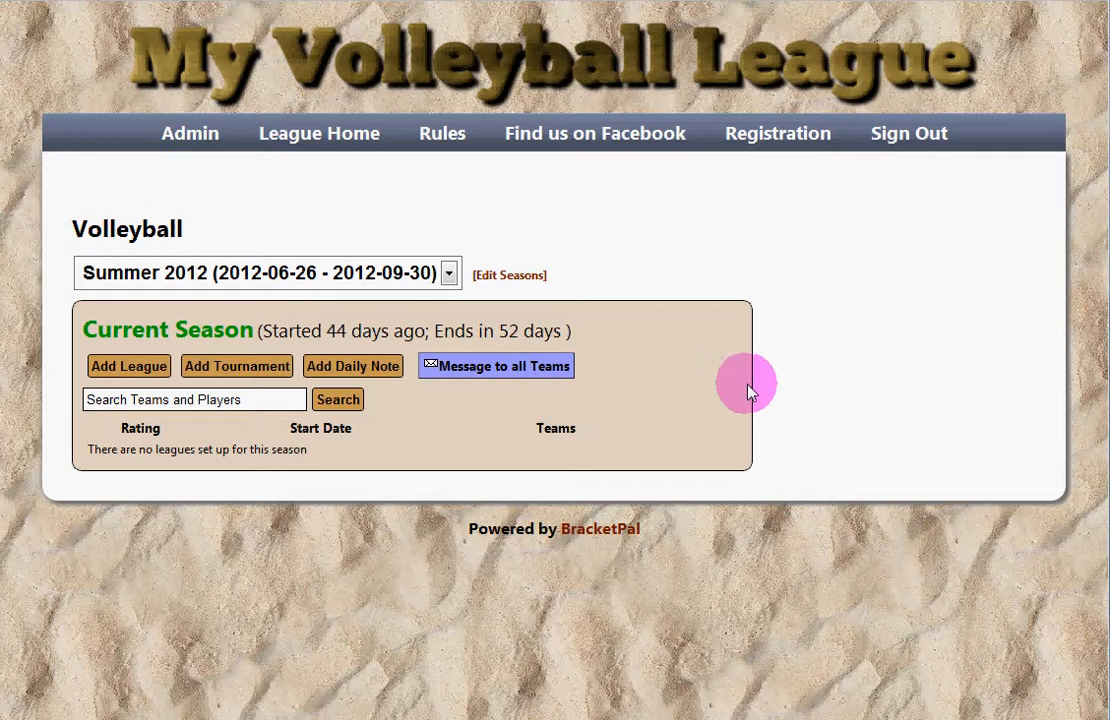
Step: Add a tournament named 'My Tournament' dated 18 August 2012 and save it
click(215, 368)
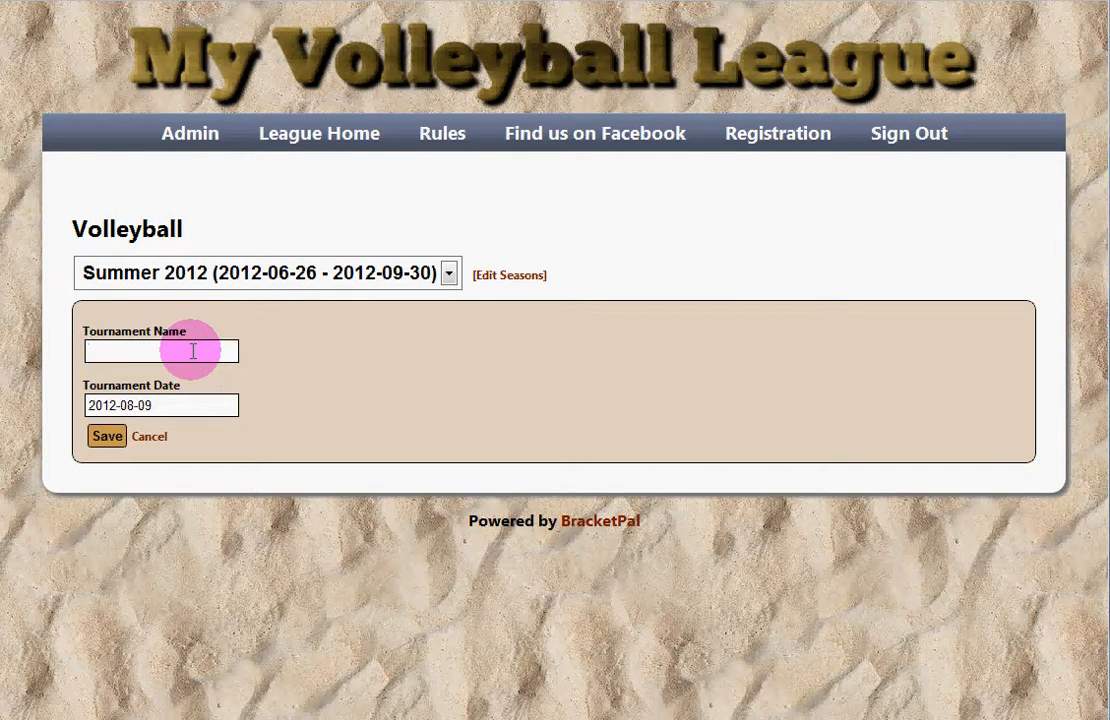
text(My Tournament)
click(187, 403)
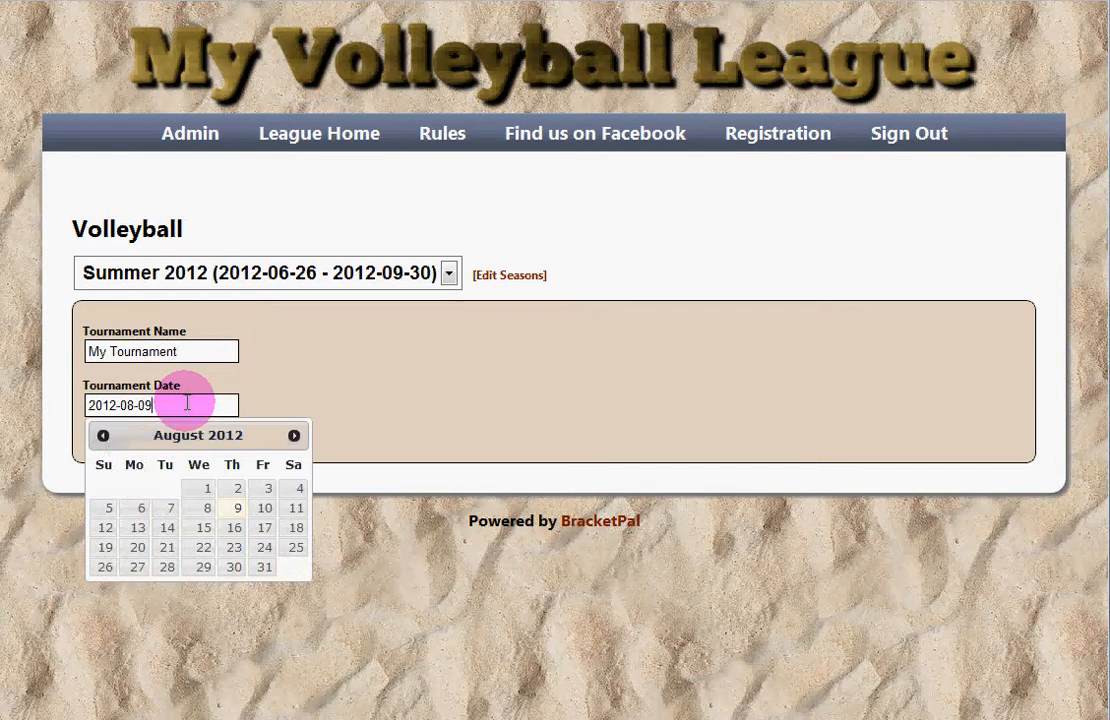
click(297, 532)
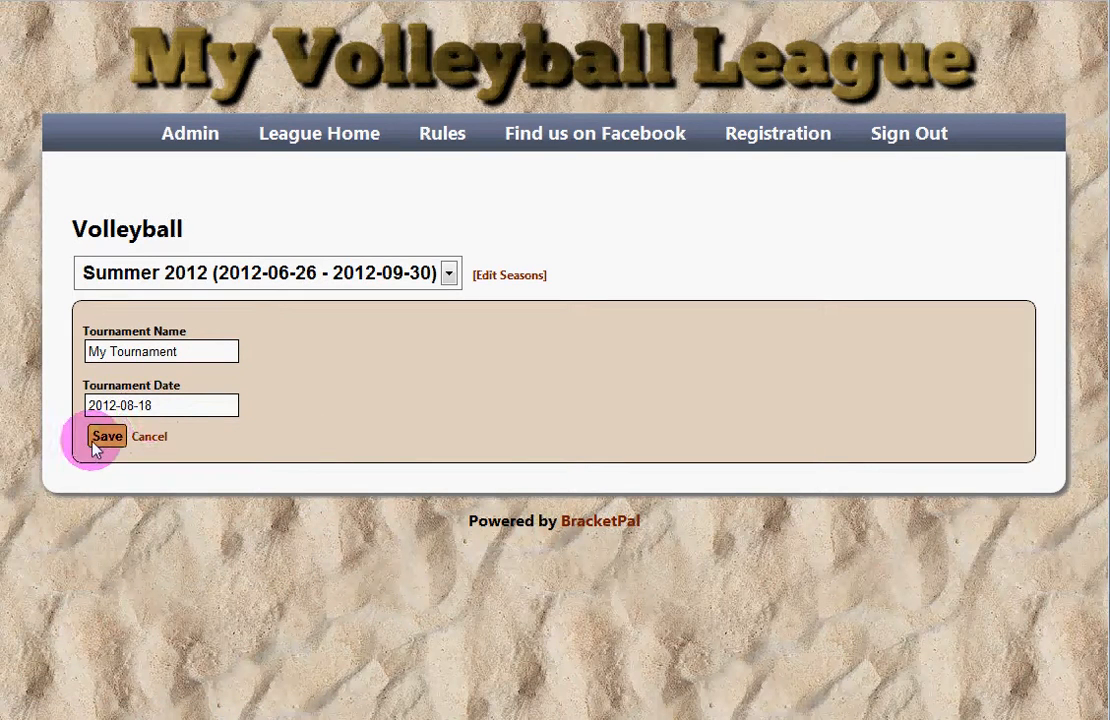
click(107, 437)
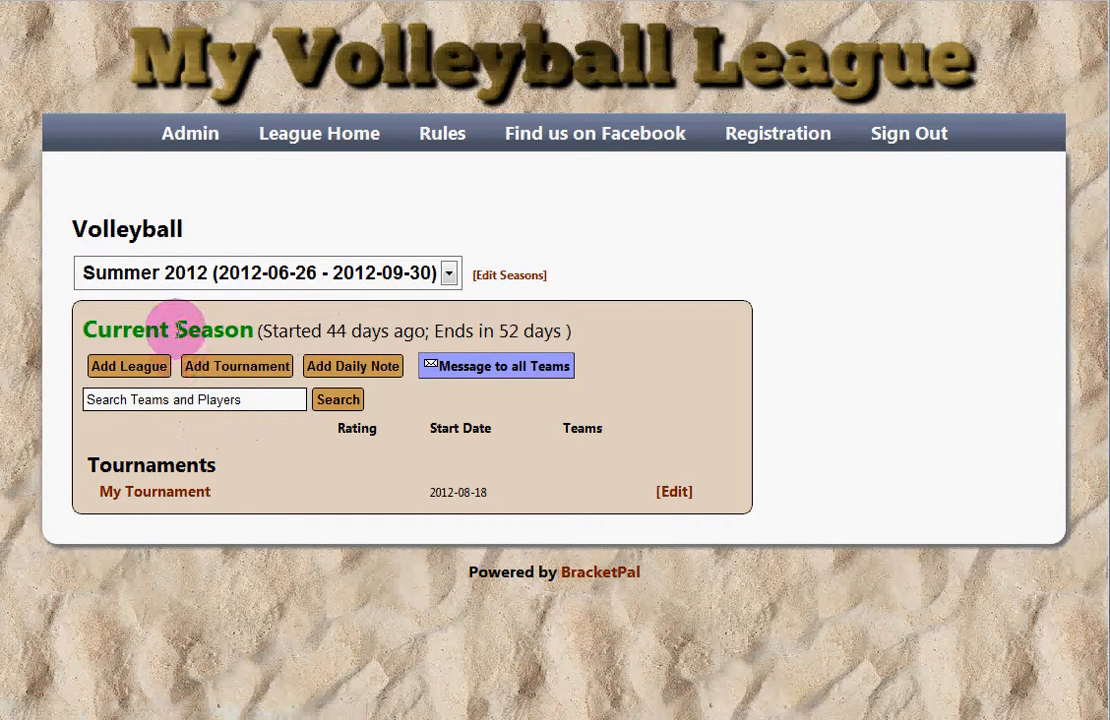
Step: Tick My Tournament on the Reg Form registration form under Admin and save the form
click(207, 143)
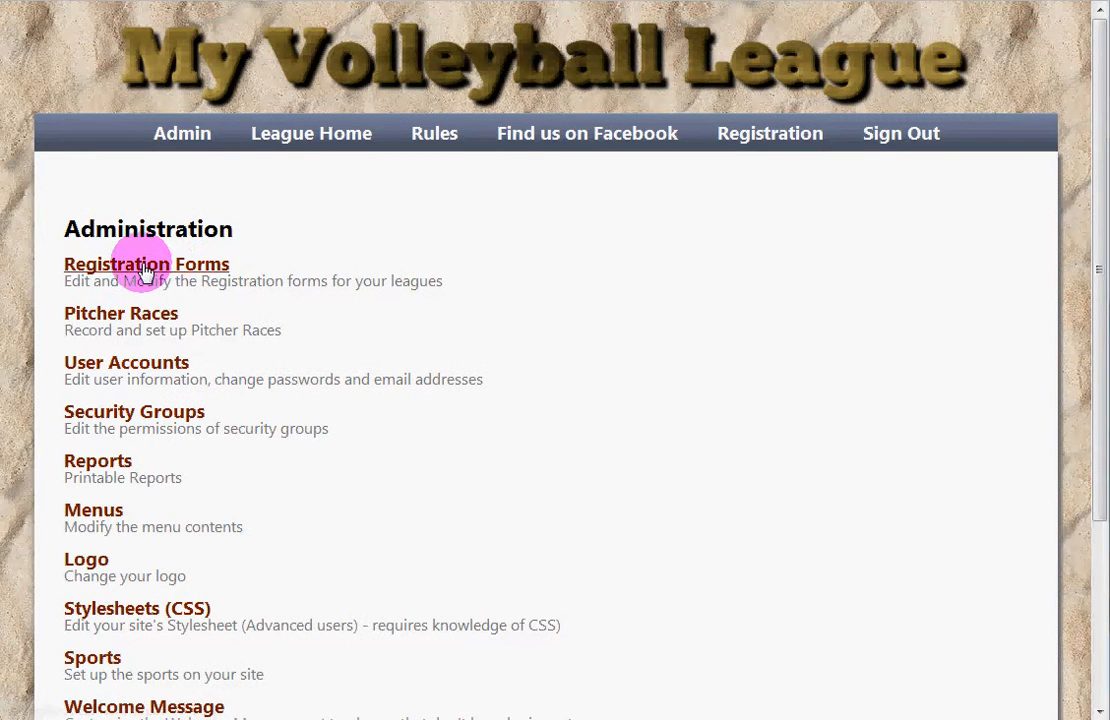
click(152, 264)
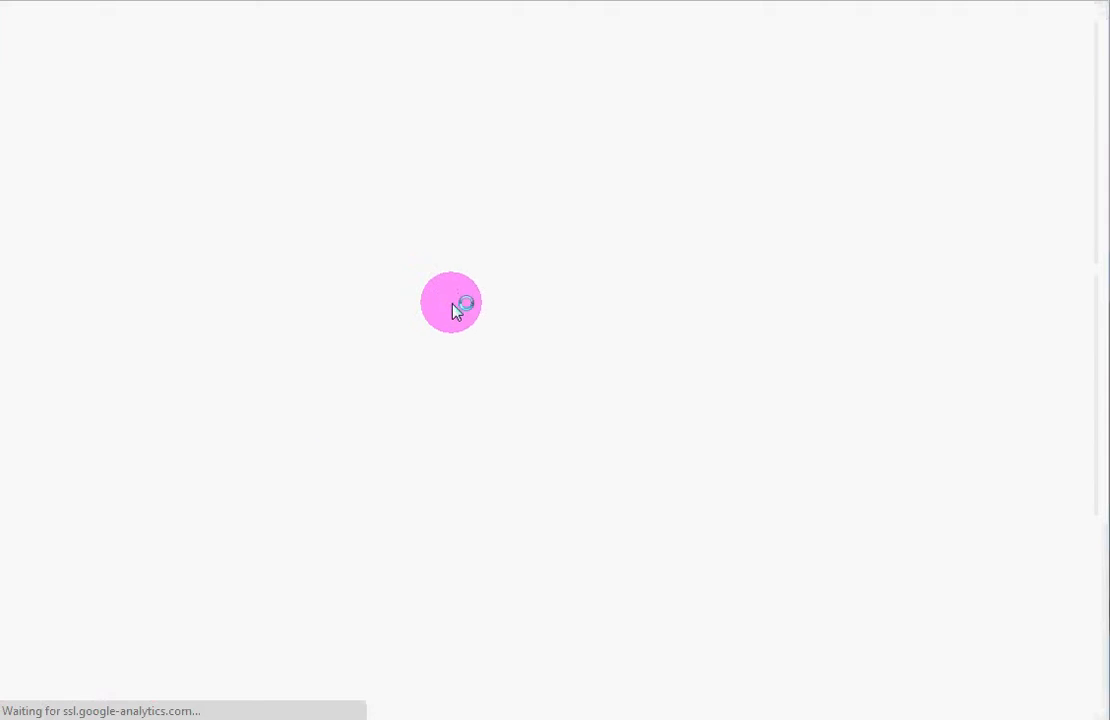
scroll(564, 332, down, 2)
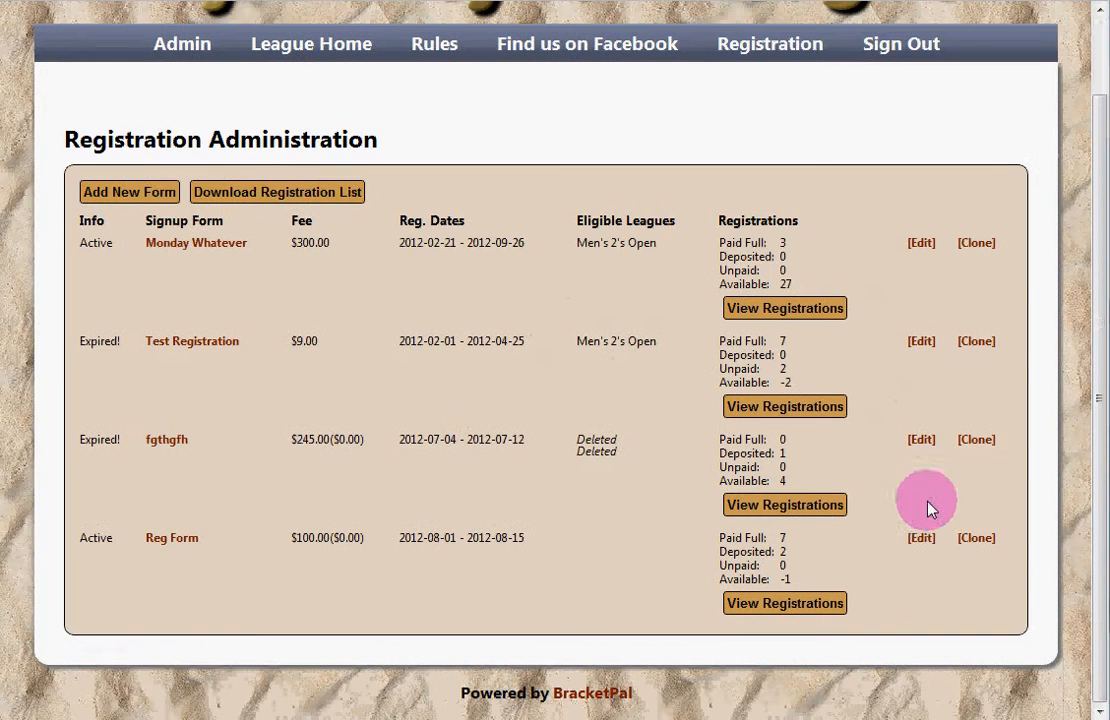
click(923, 541)
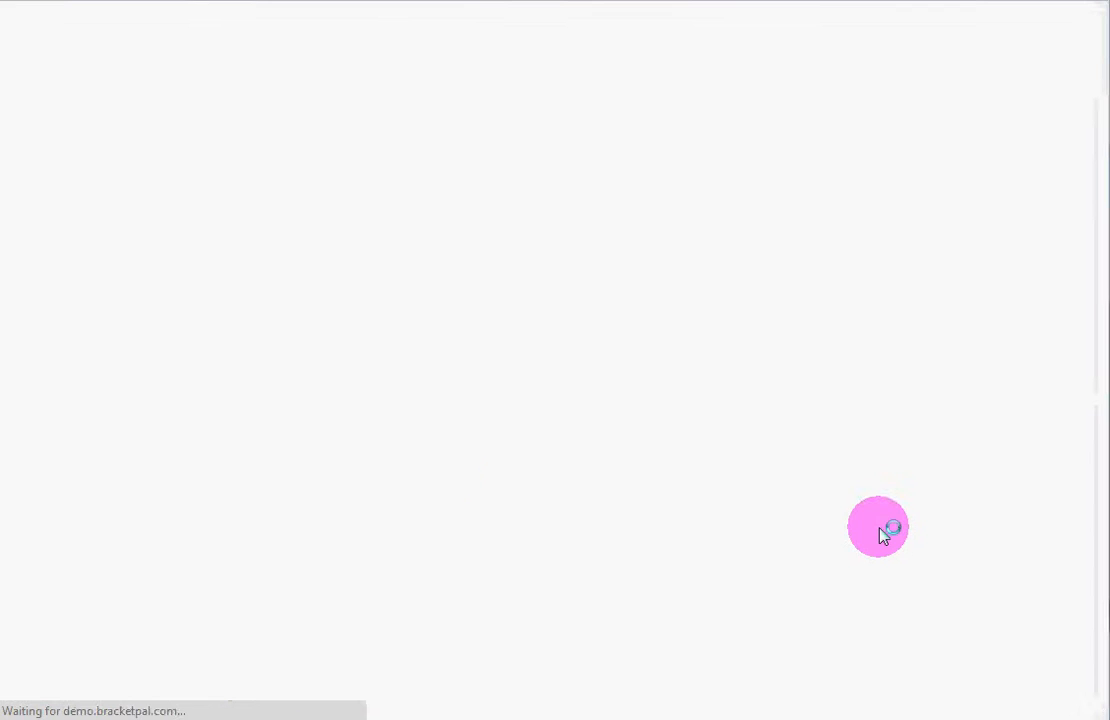
scroll(421, 395, down, 8)
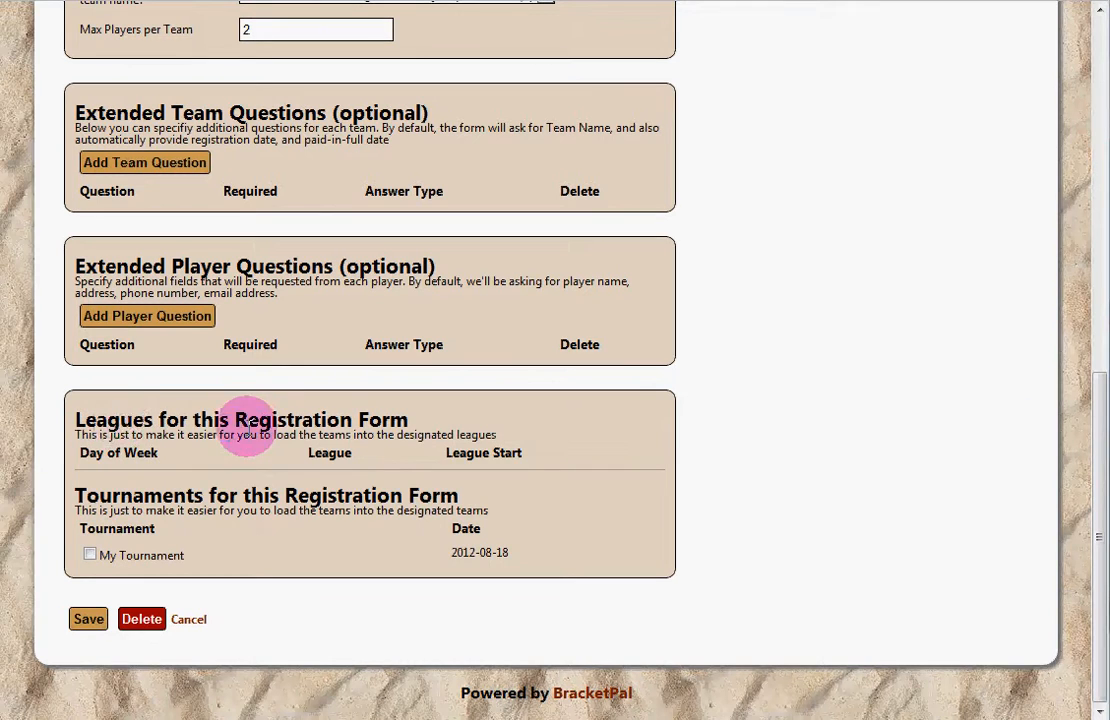
click(90, 556)
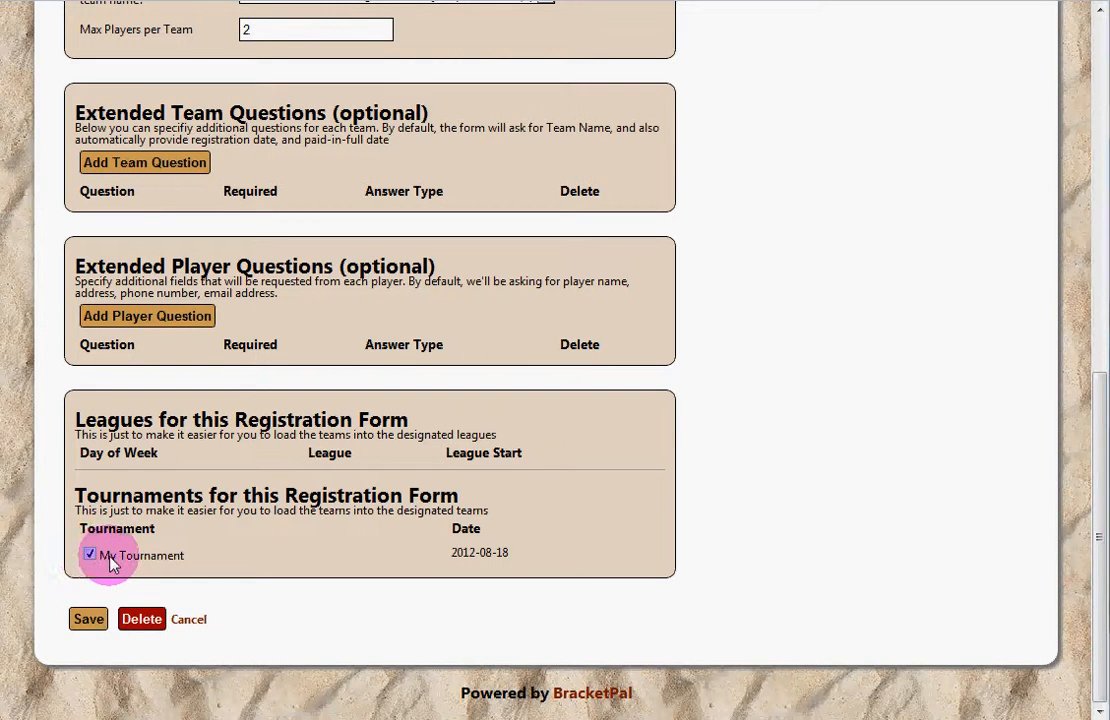
click(88, 620)
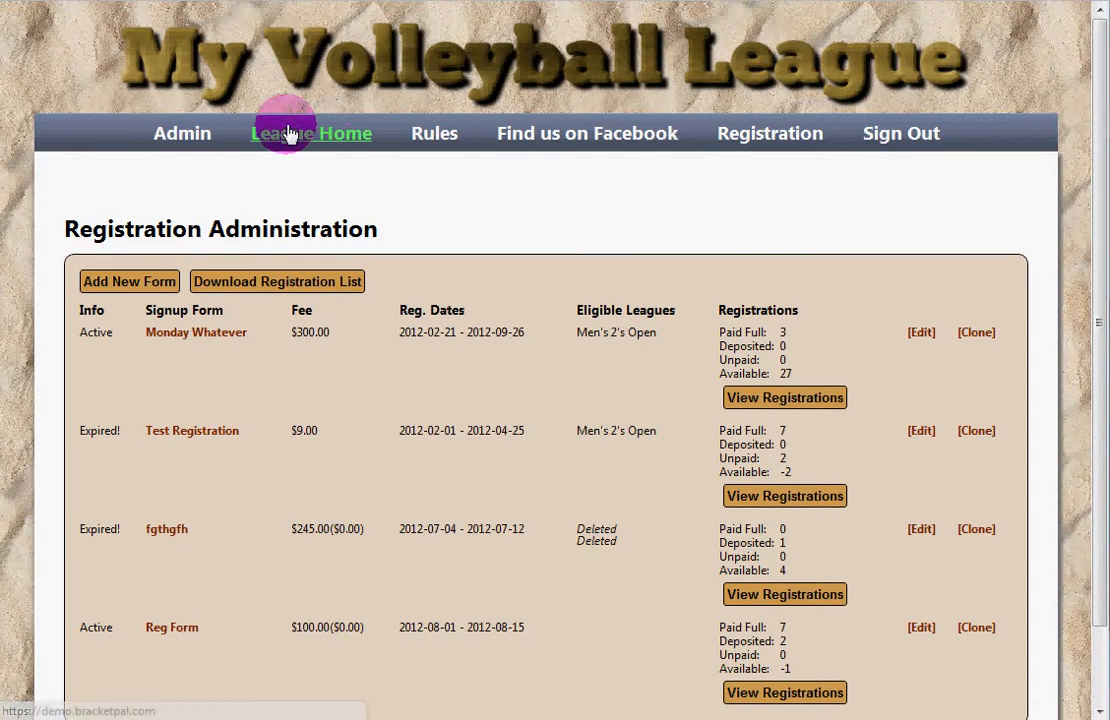
Step: Add a division named Men's 2's with Pool Play Enabled to My Tournament
click(288, 133)
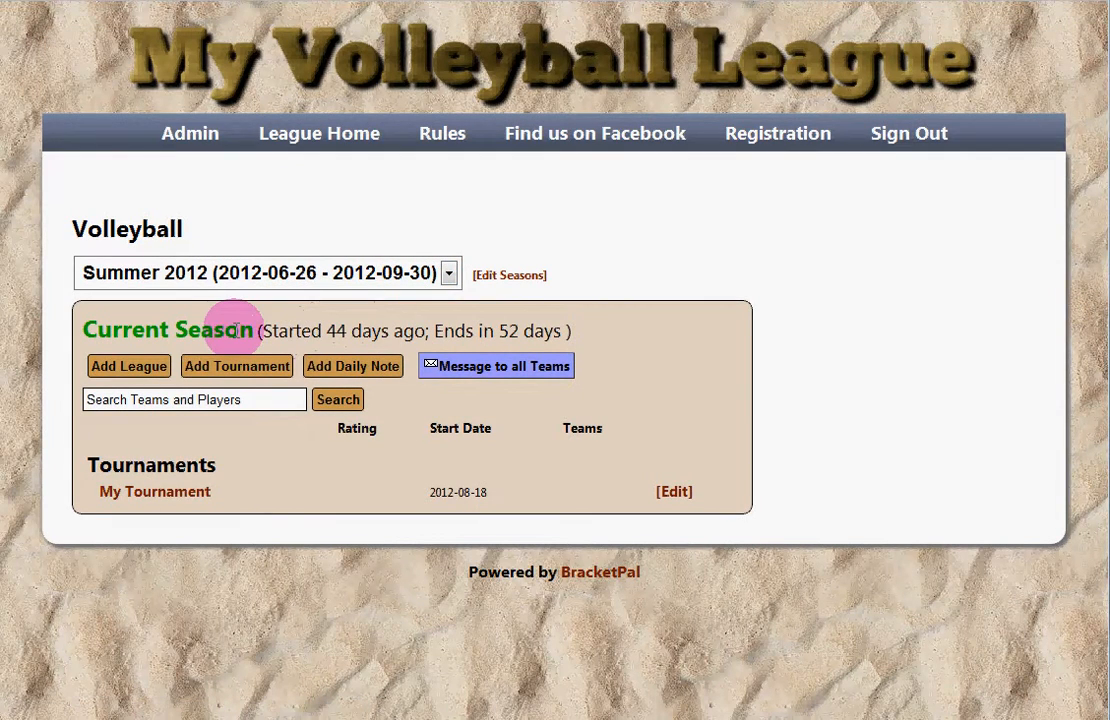
click(152, 500)
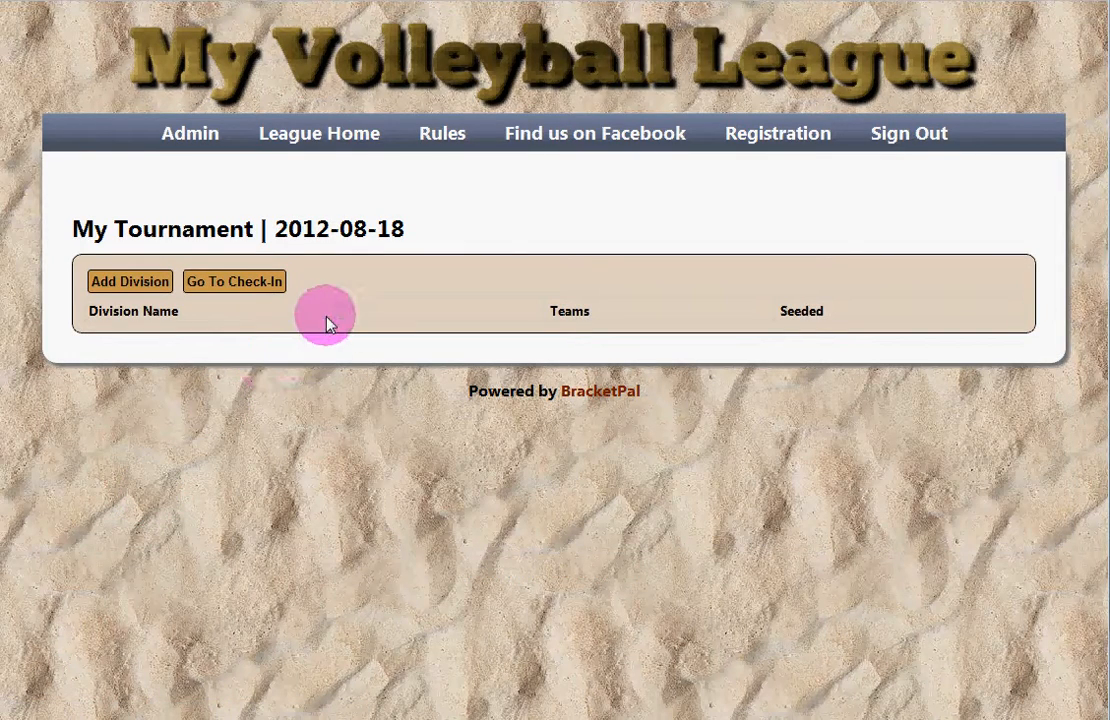
click(157, 280)
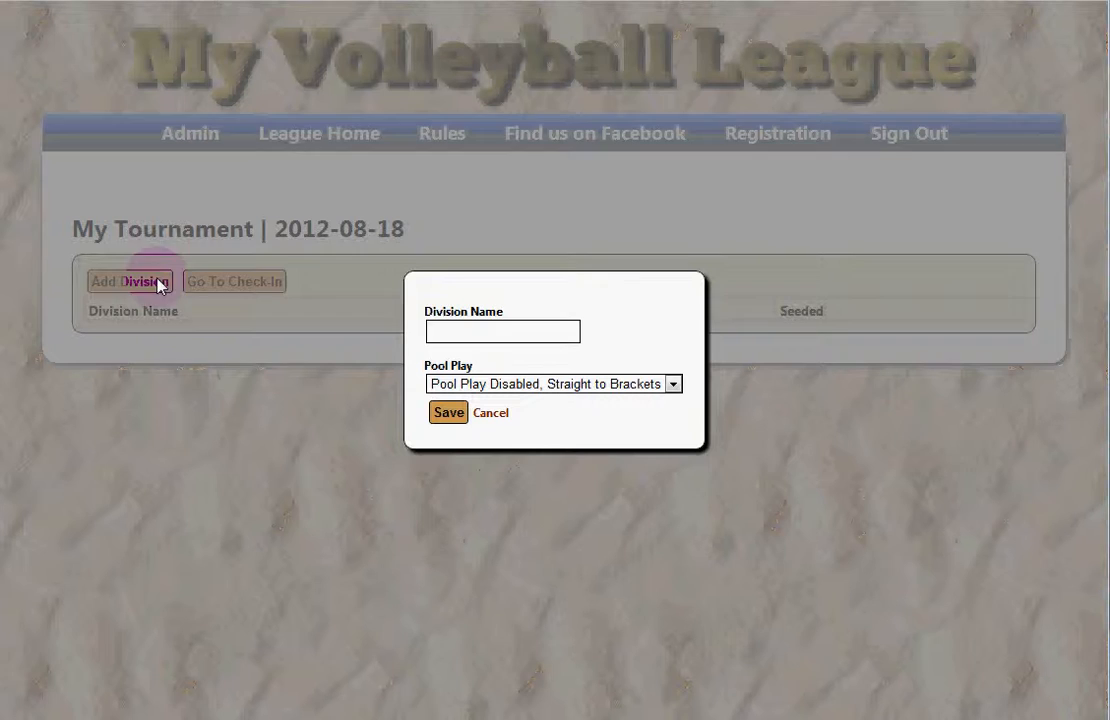
click(500, 330)
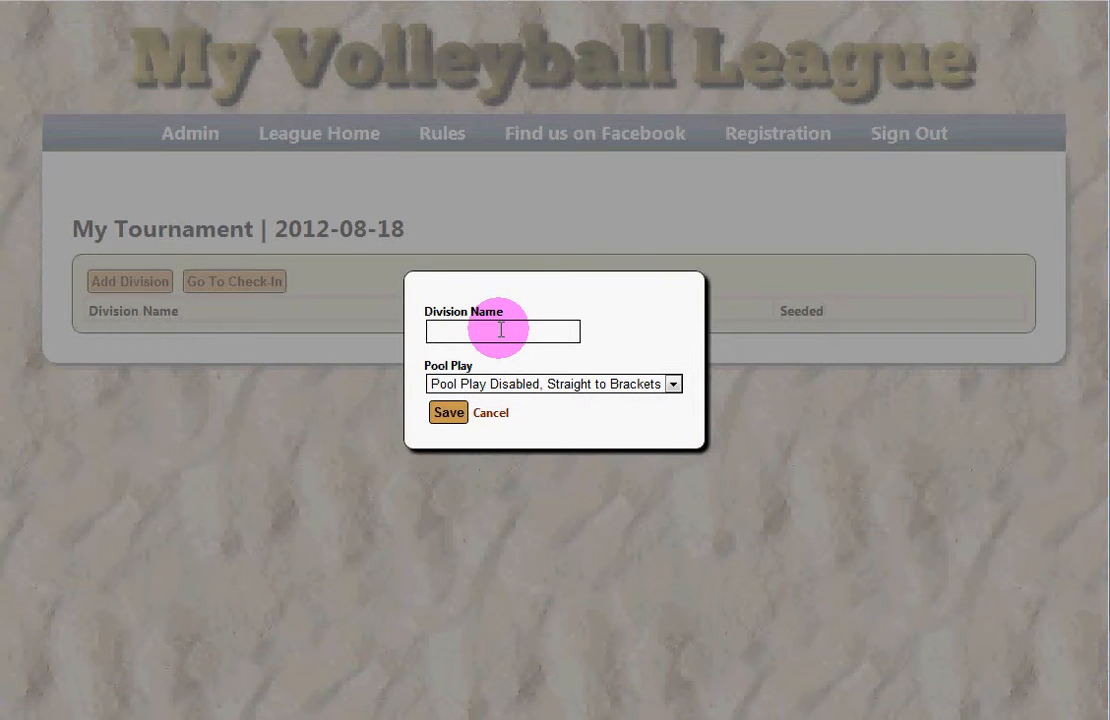
text(Men's @)
text('s)
click(549, 389)
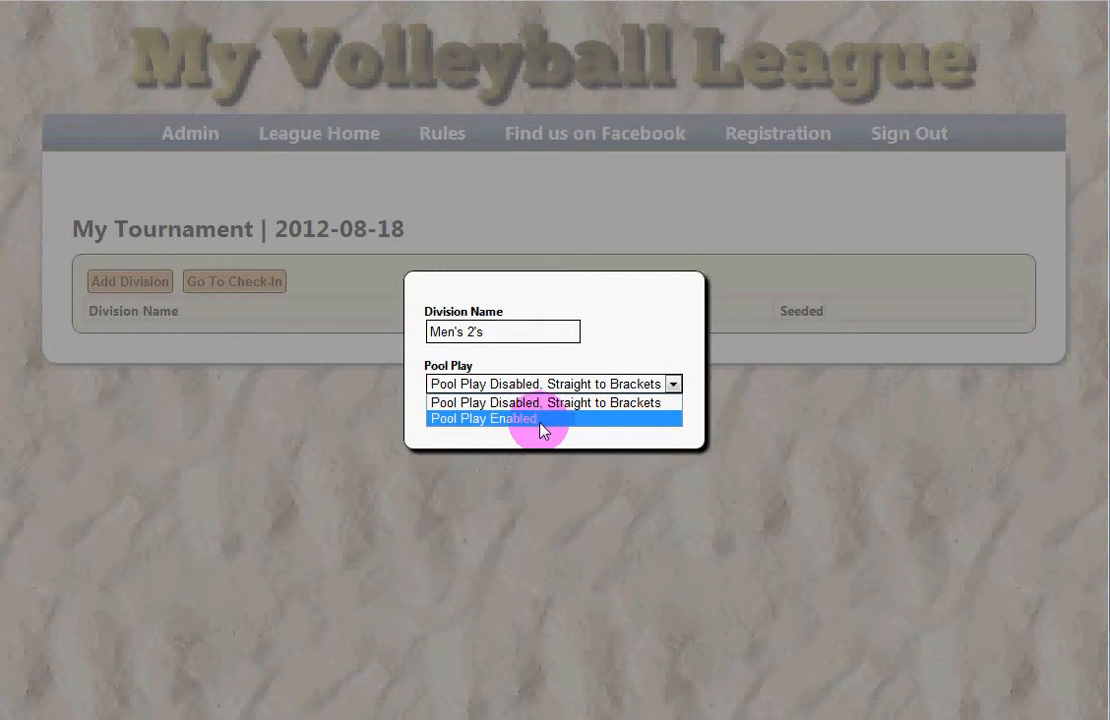
click(541, 420)
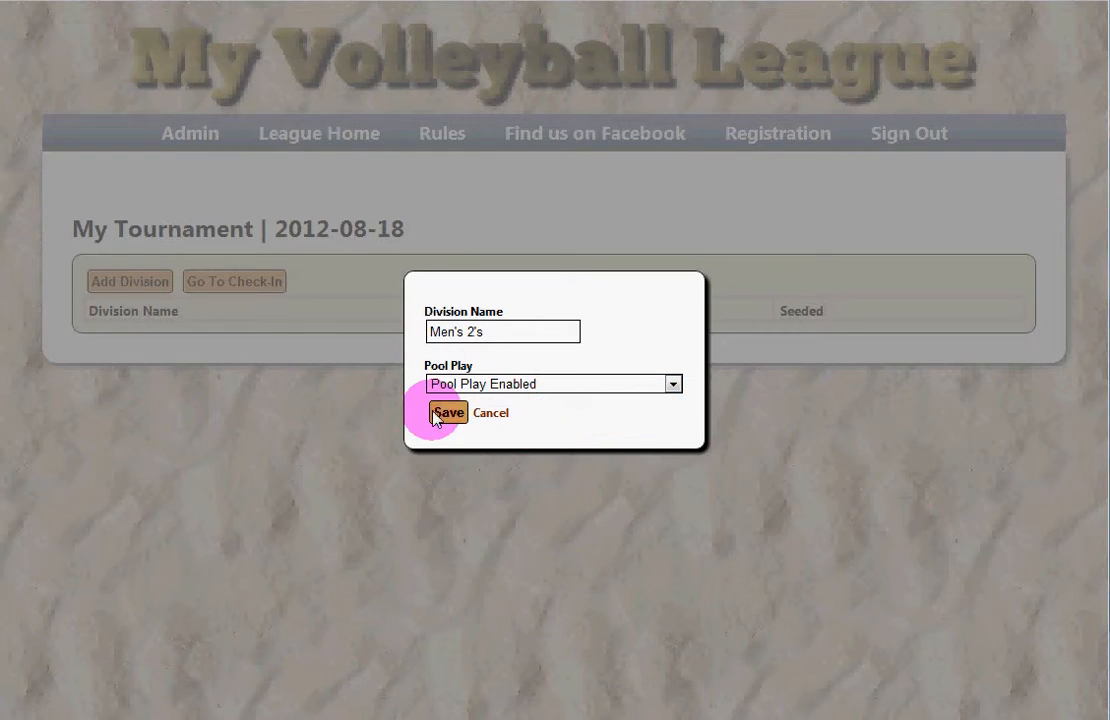
click(447, 414)
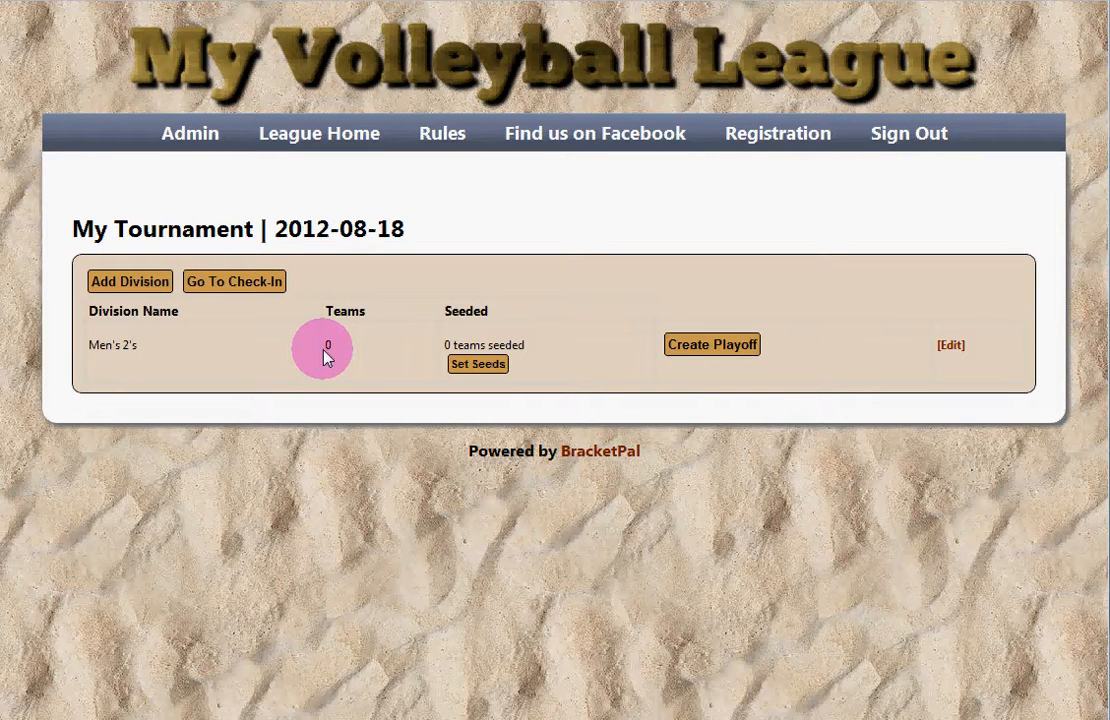
drag(88, 346, 145, 345)
click(147, 347)
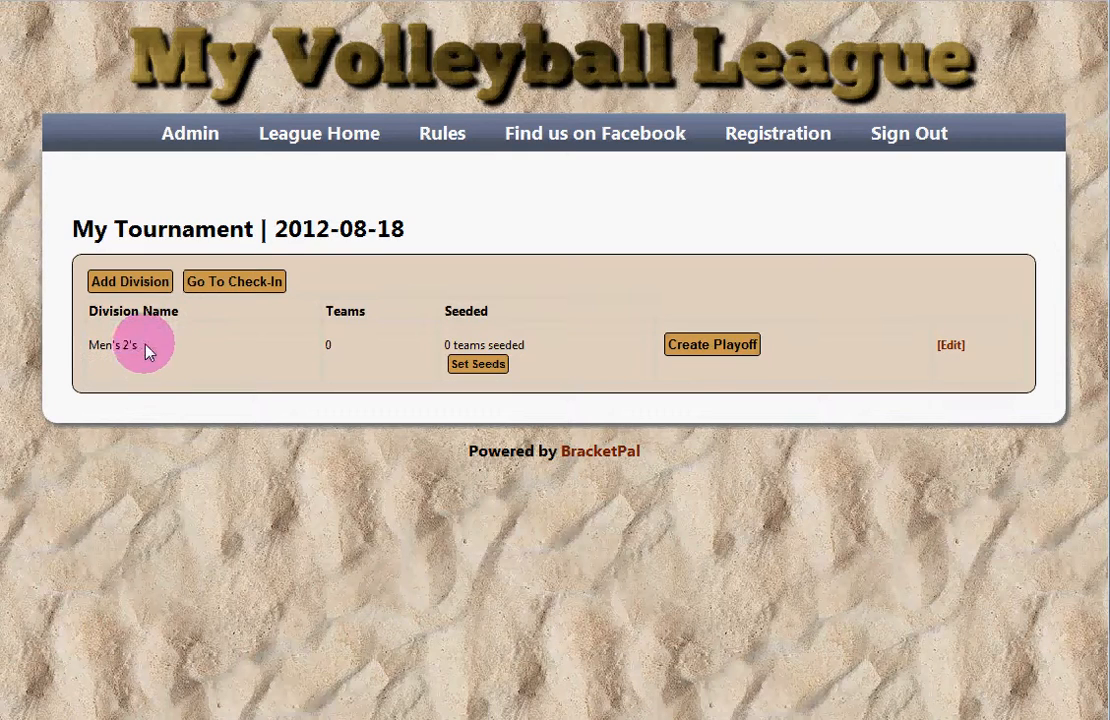
drag(336, 346, 297, 340)
click(325, 348)
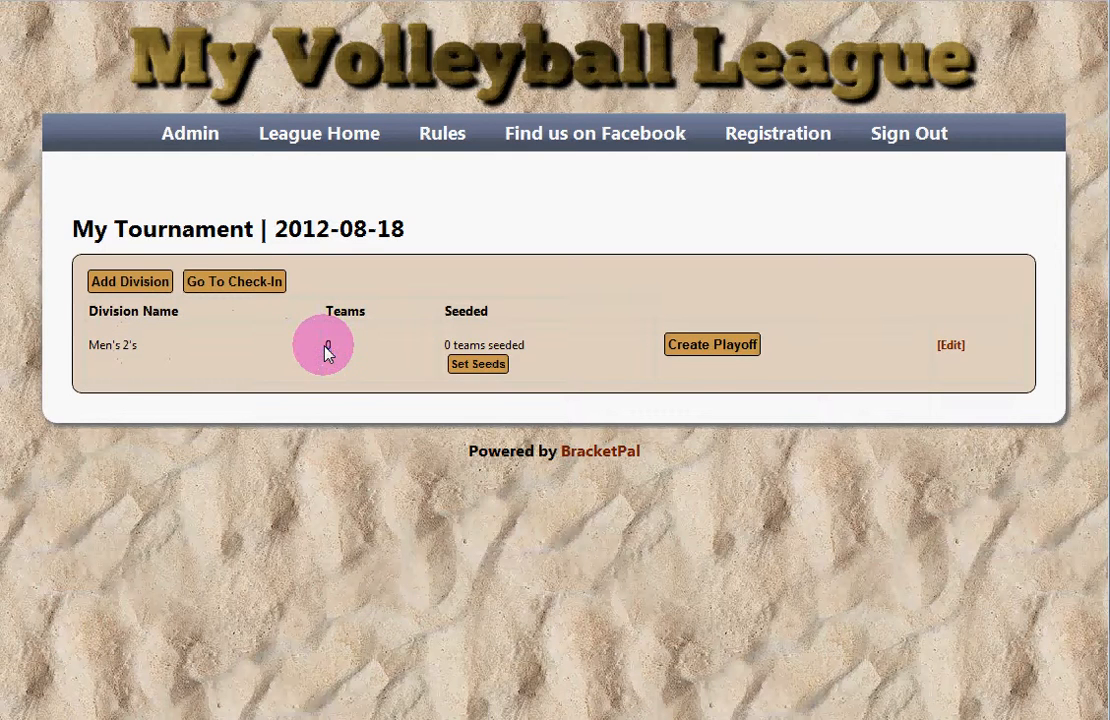
Step: Load teams from online registration at check-in and assign the first four to Men's 2's
click(267, 285)
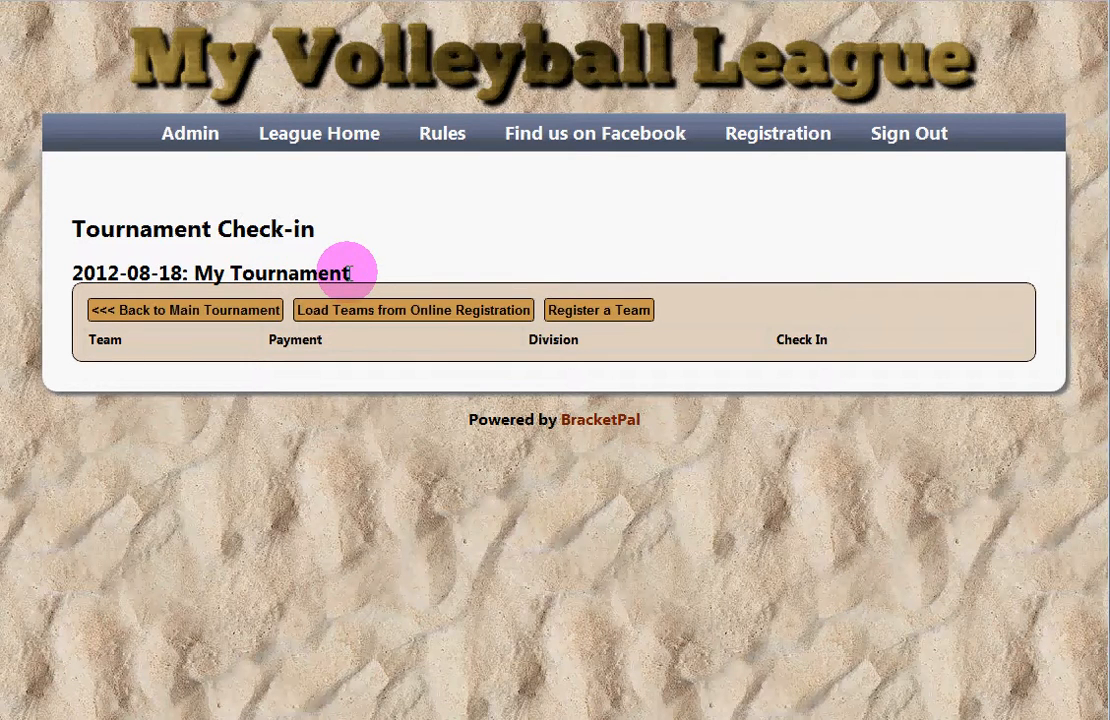
click(412, 315)
drag(885, 268, 889, 230)
click(465, 251)
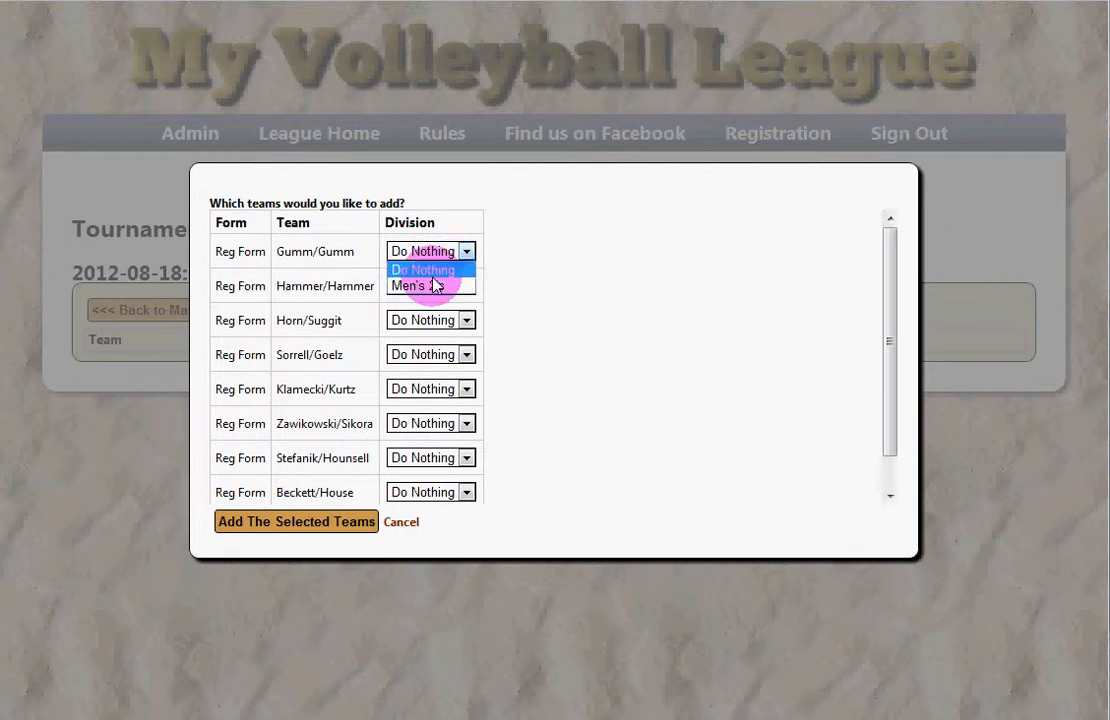
click(435, 286)
click(440, 286)
click(440, 320)
click(446, 320)
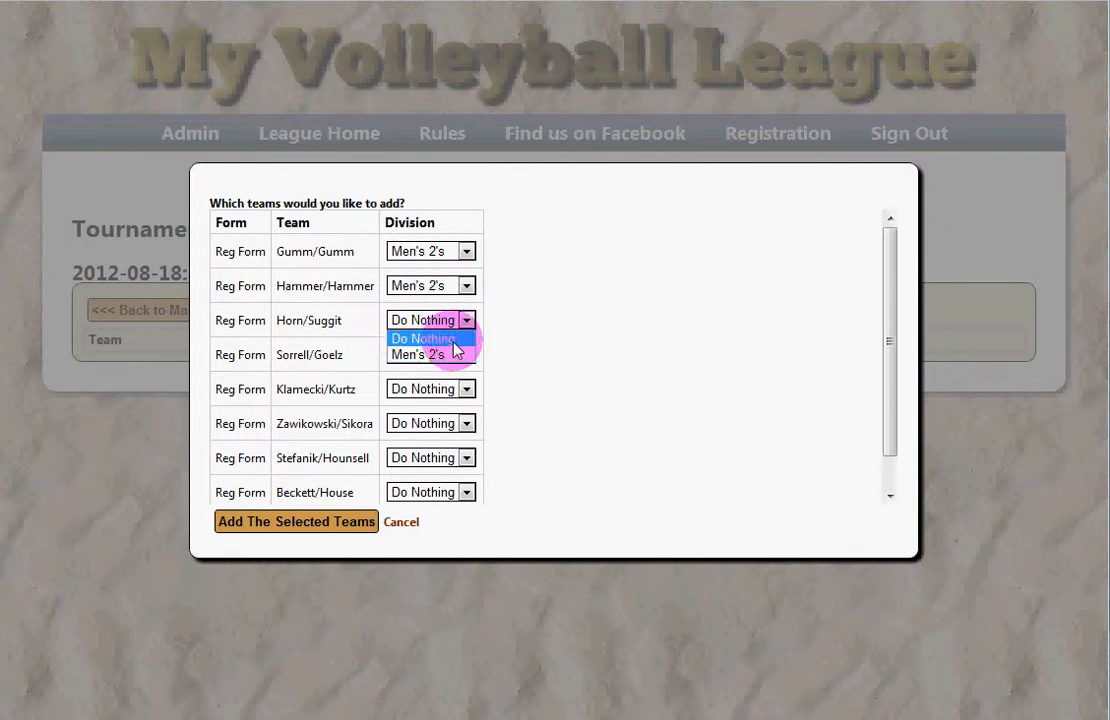
click(453, 354)
click(453, 354)
click(446, 389)
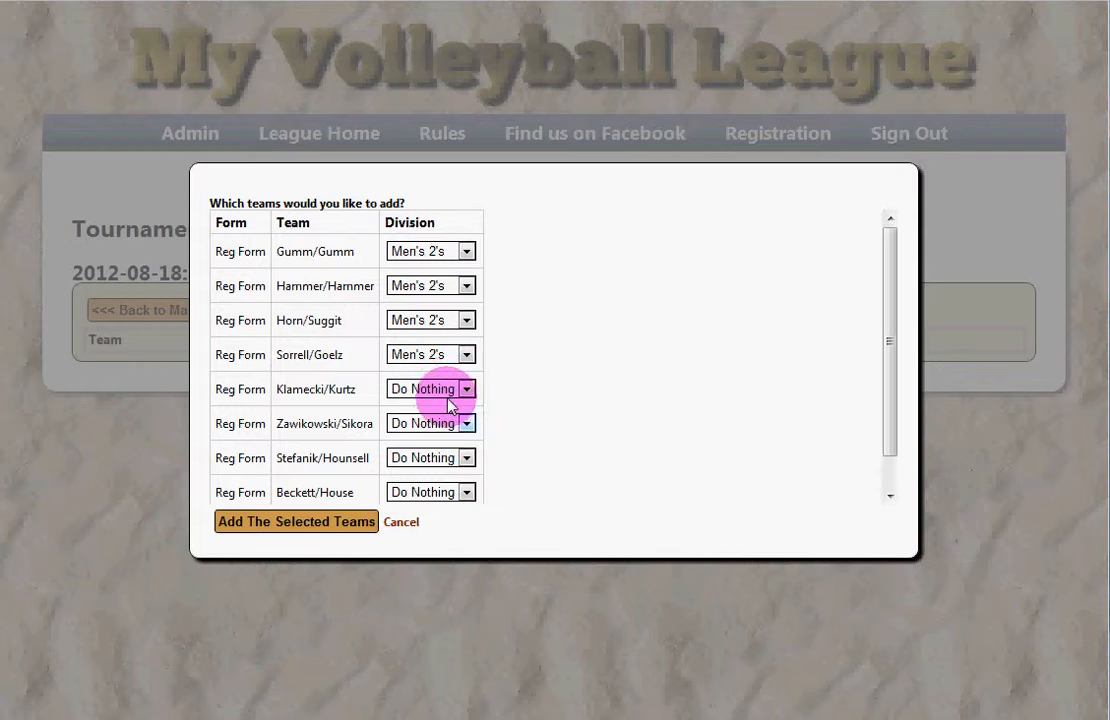
Step: Assign the remaining five teams to Men's 2's and add all selected teams
click(450, 424)
click(453, 424)
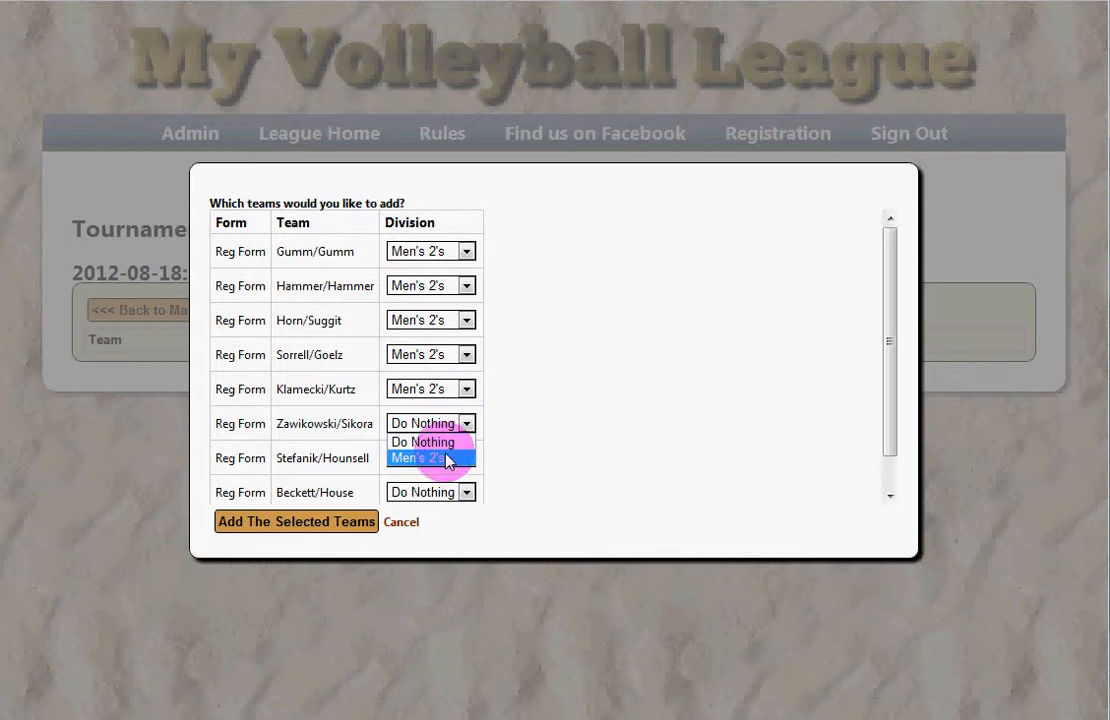
click(447, 460)
click(455, 460)
click(453, 492)
click(456, 493)
click(453, 525)
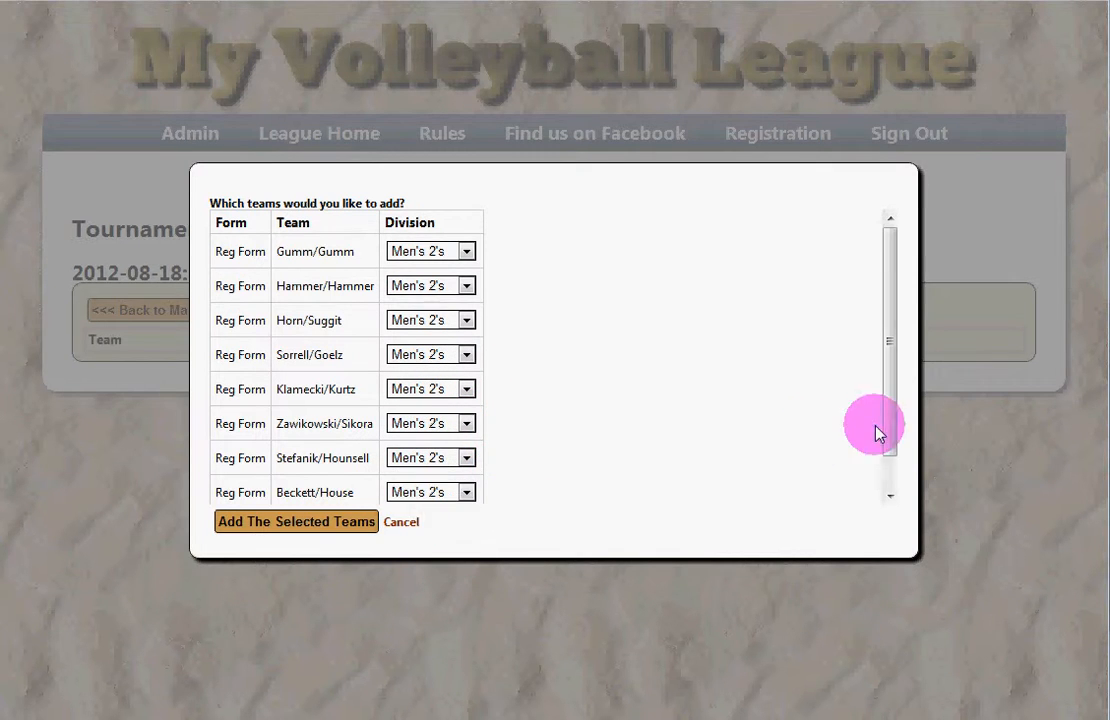
drag(877, 433, 885, 468)
click(461, 488)
click(451, 520)
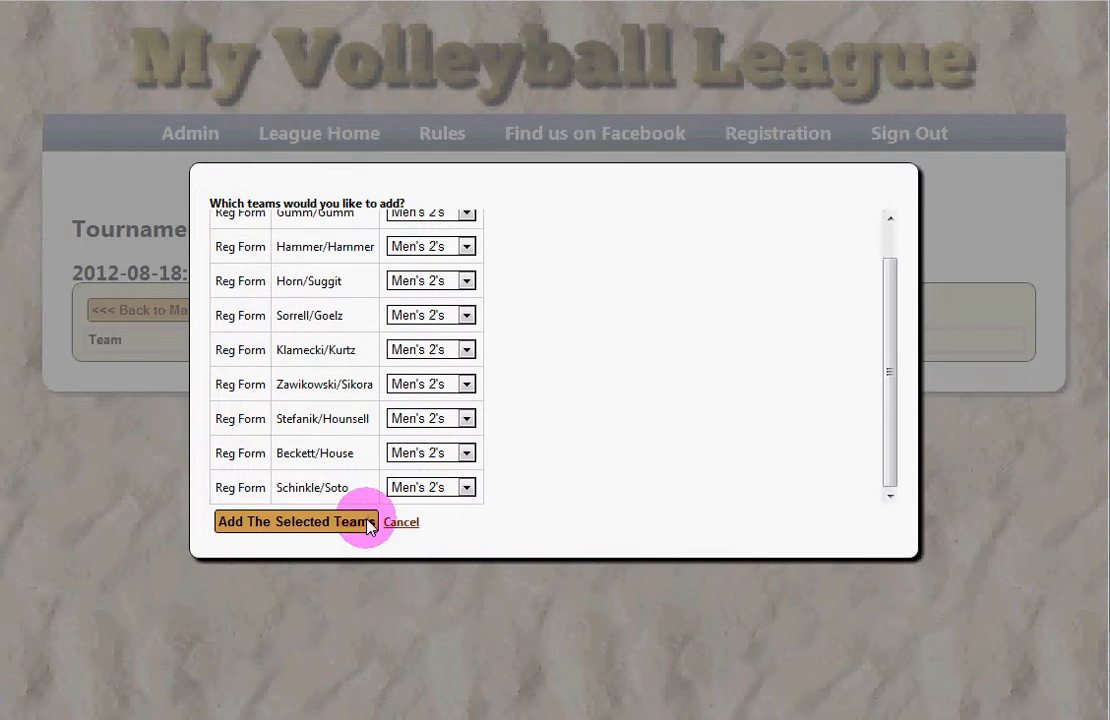
click(296, 521)
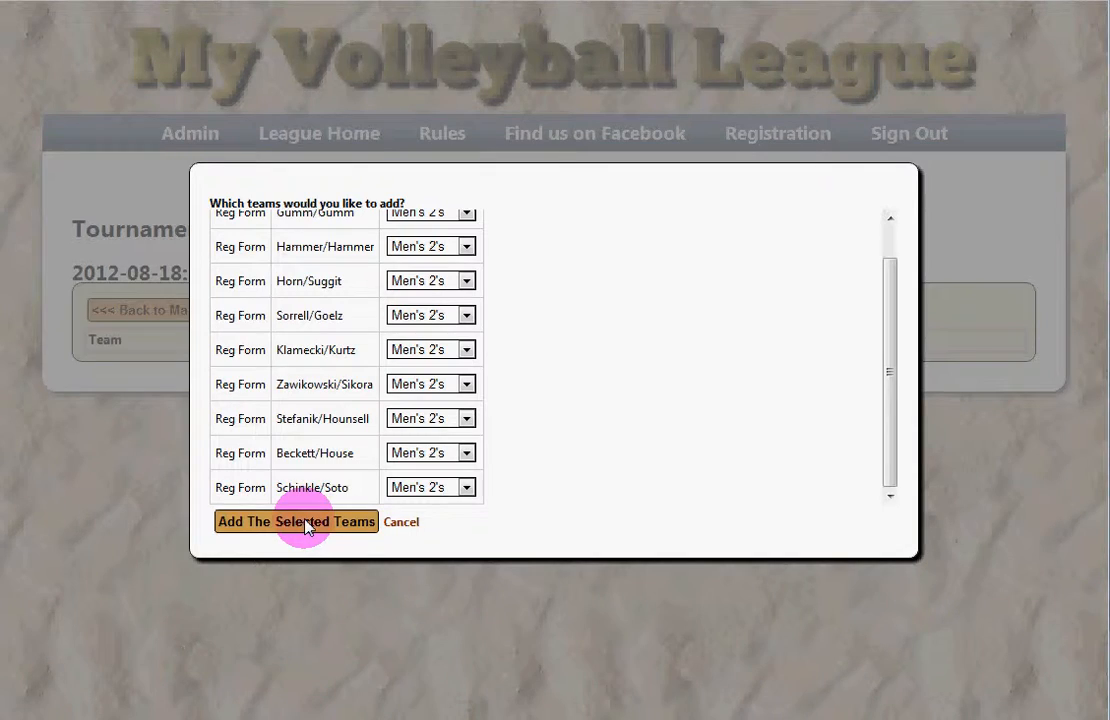
Step: Check in Beckett/House, Hammer/Hammer, Horn/Suggit and Klamecki/Kurtz, leaving Gumm/Gumm checked out
scroll(314, 495, down, 3)
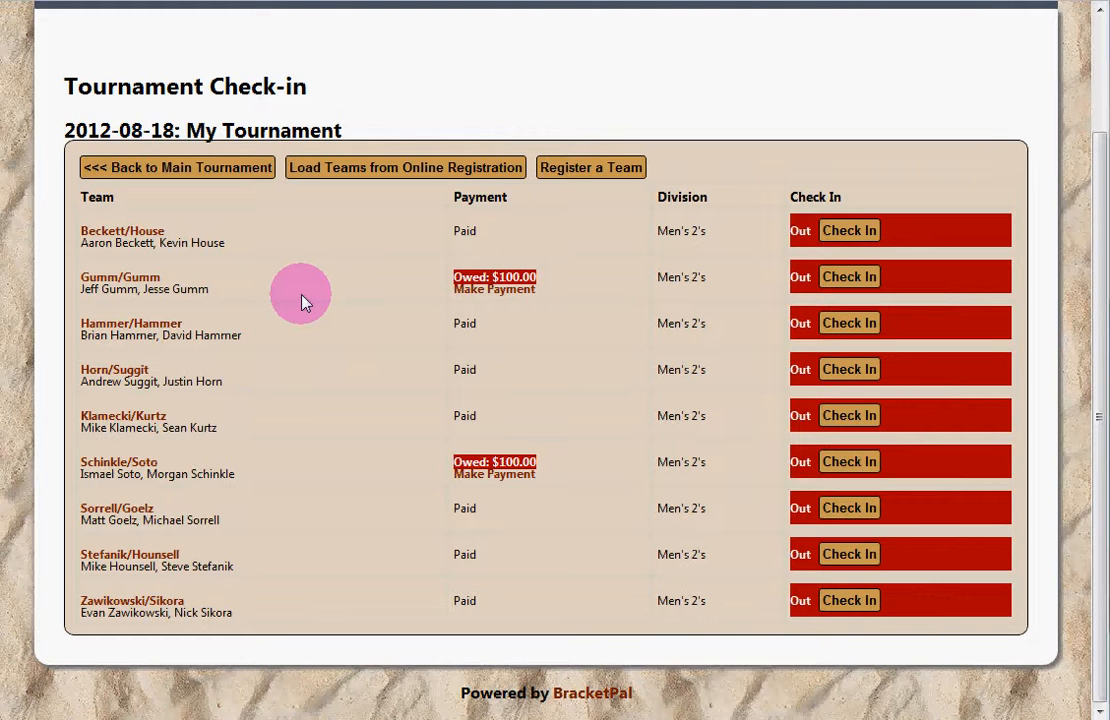
click(838, 236)
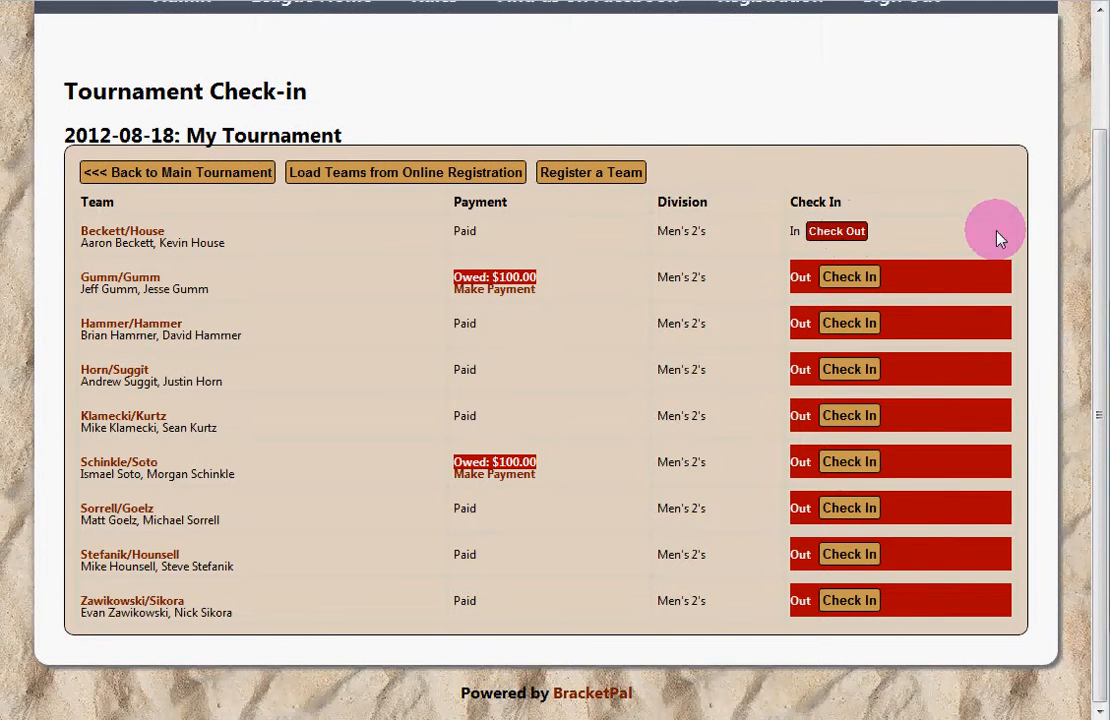
click(845, 330)
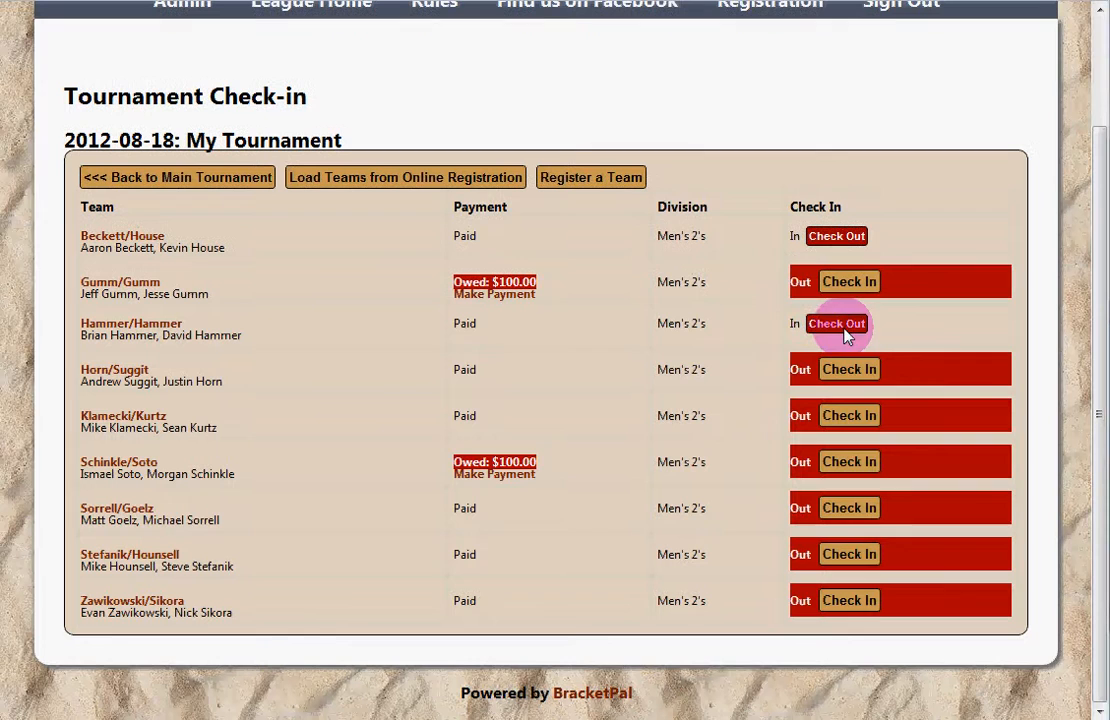
click(853, 377)
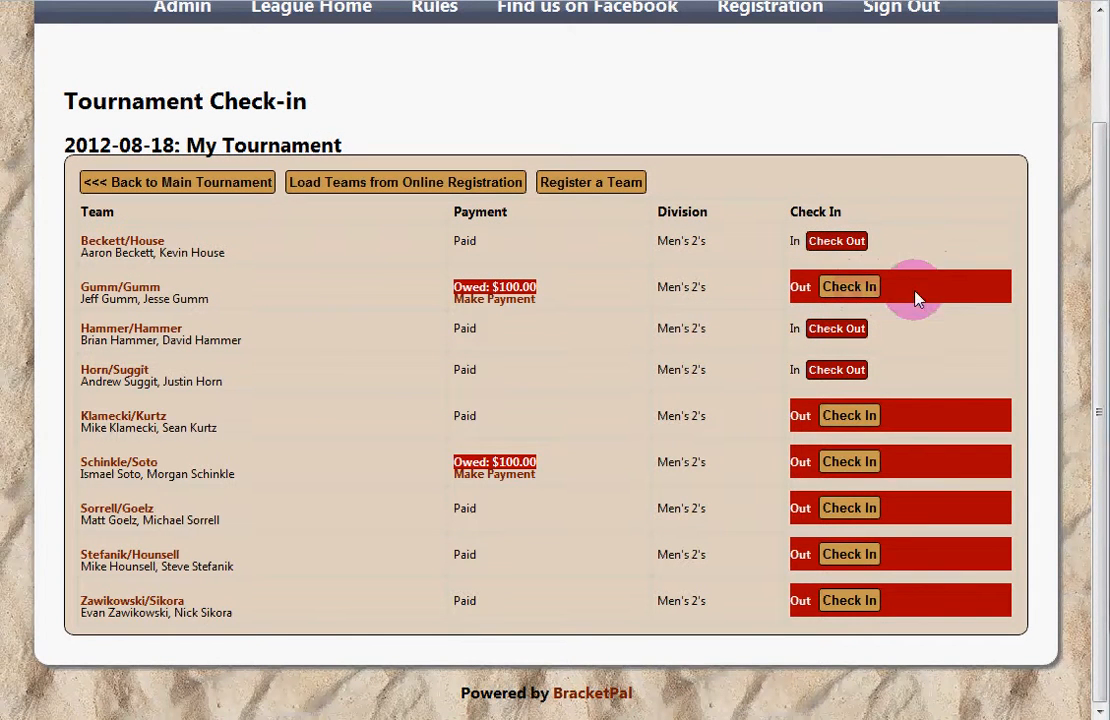
click(862, 293)
click(852, 414)
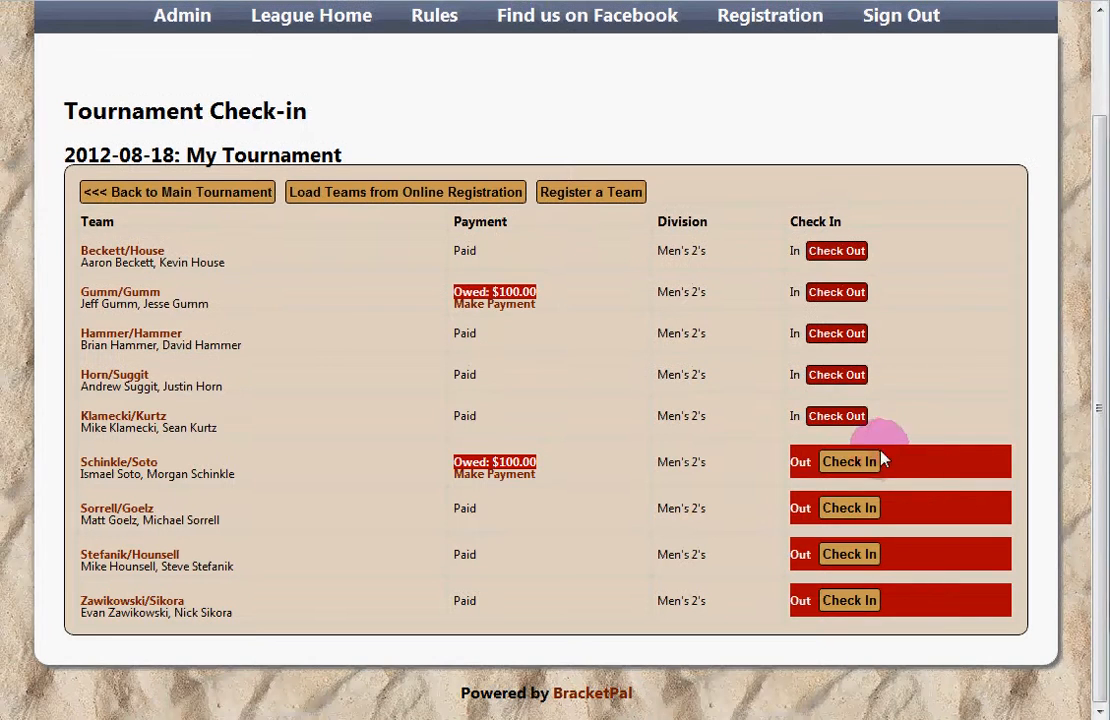
click(860, 293)
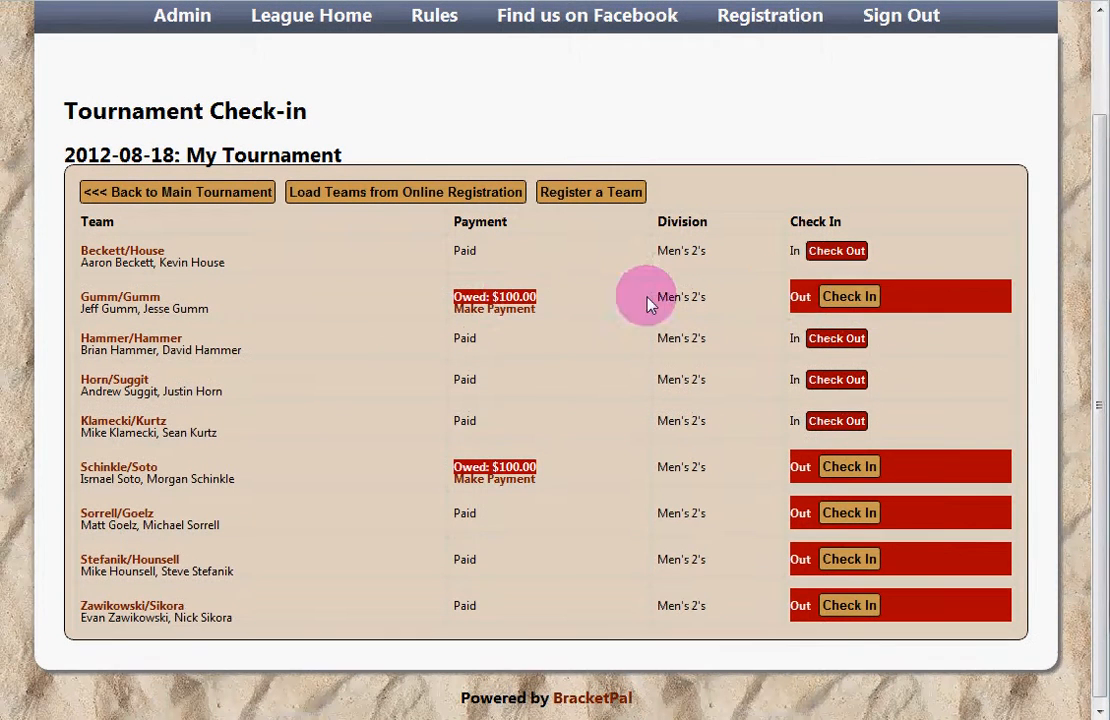
Step: Check Gumm/Gumm back in and record a $100 manual payment for it
double_click(518, 297)
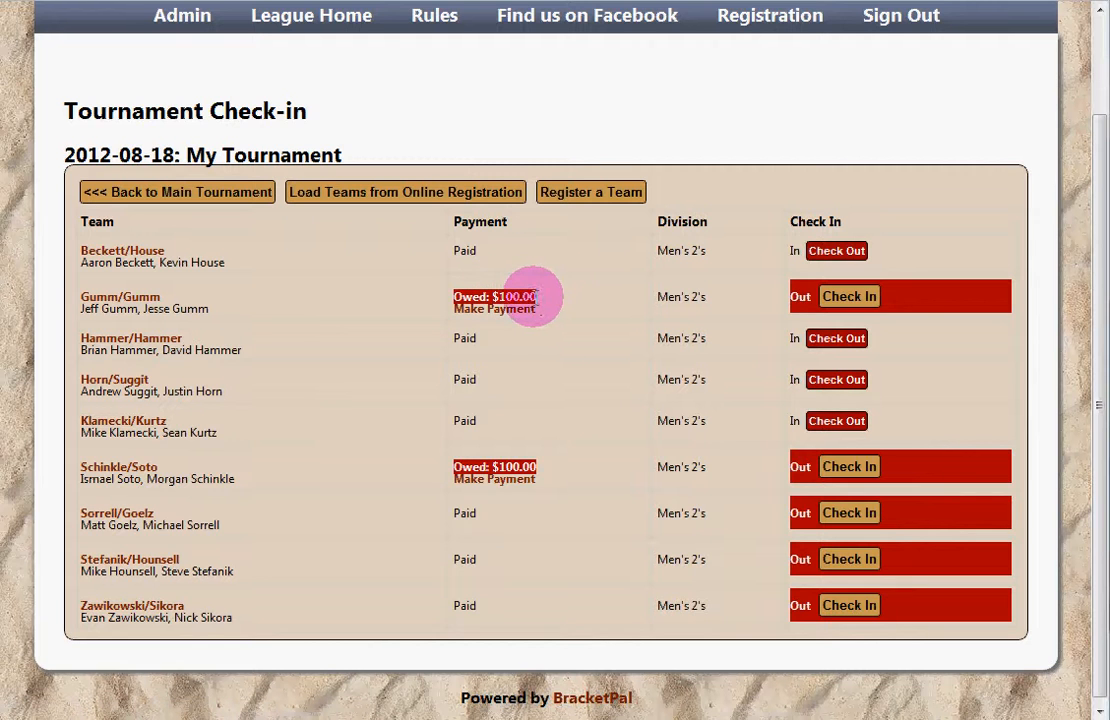
click(860, 304)
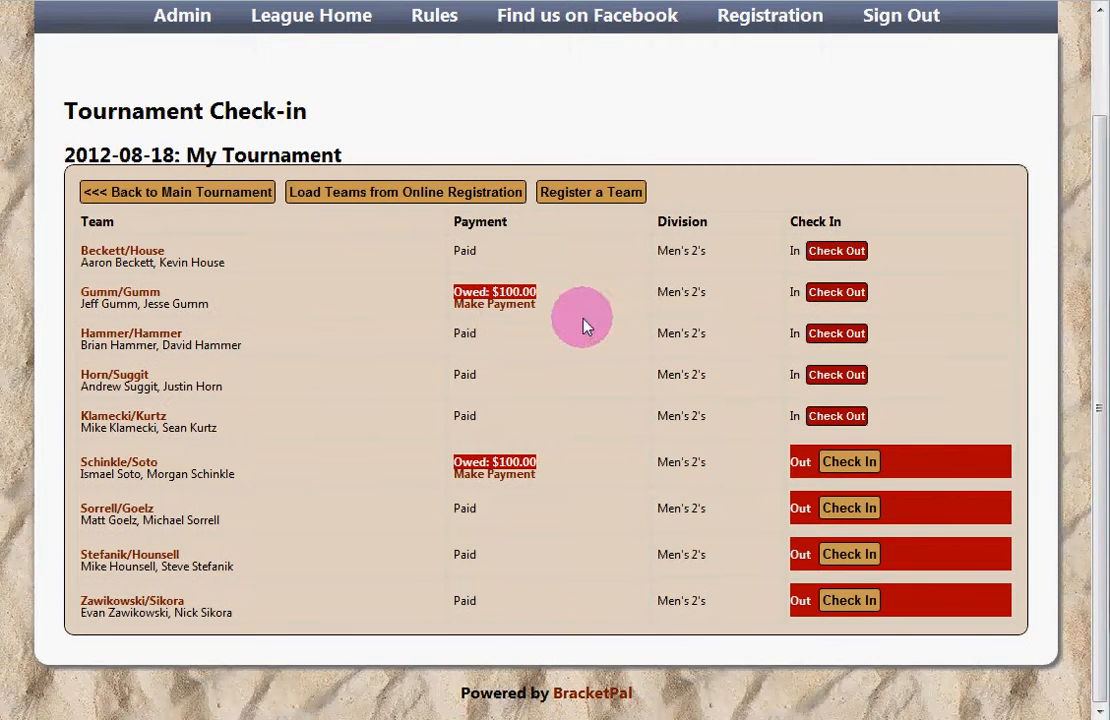
click(509, 306)
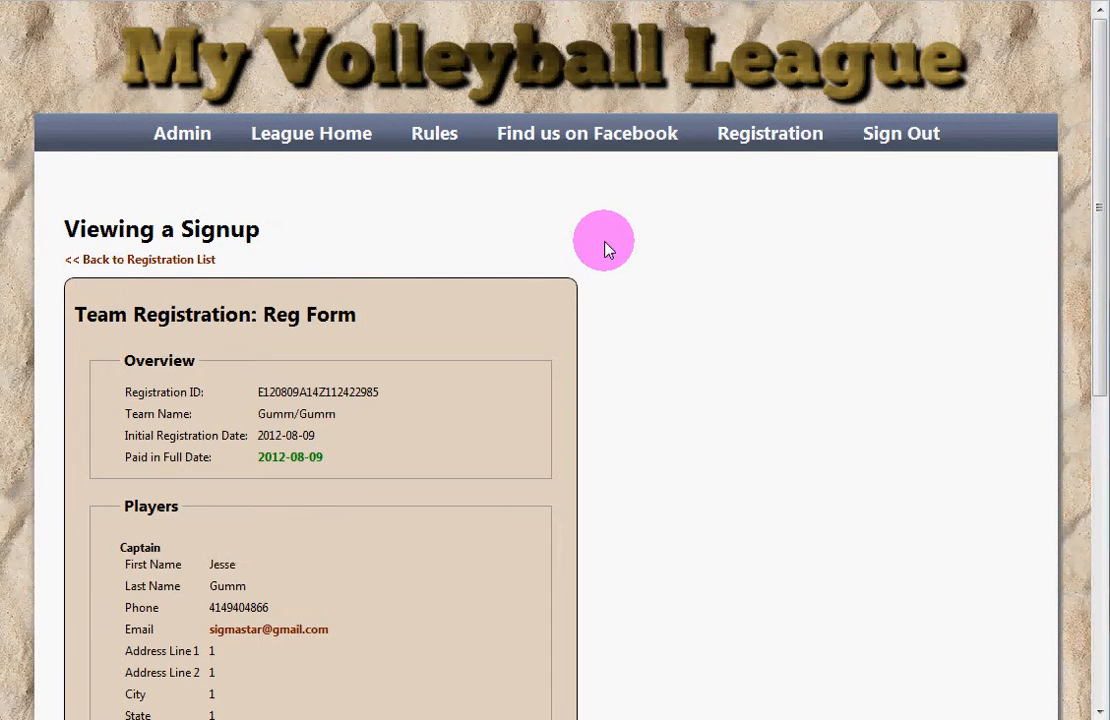
scroll(603, 248, down, 6)
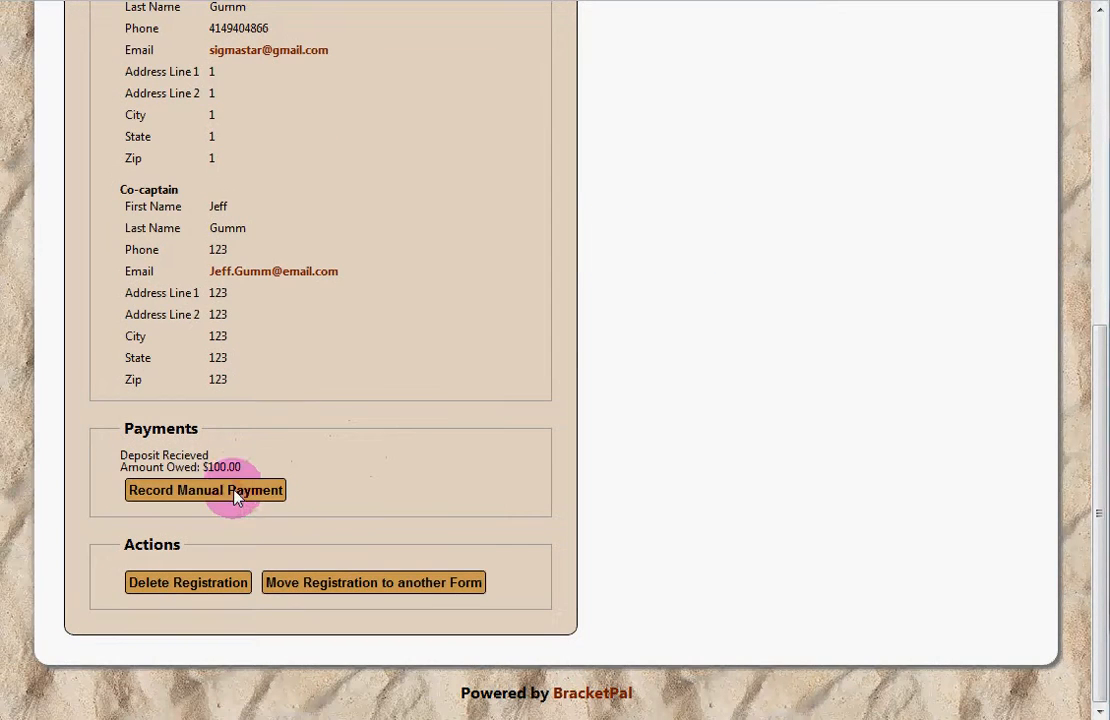
click(236, 490)
click(426, 347)
key(BackSpace)
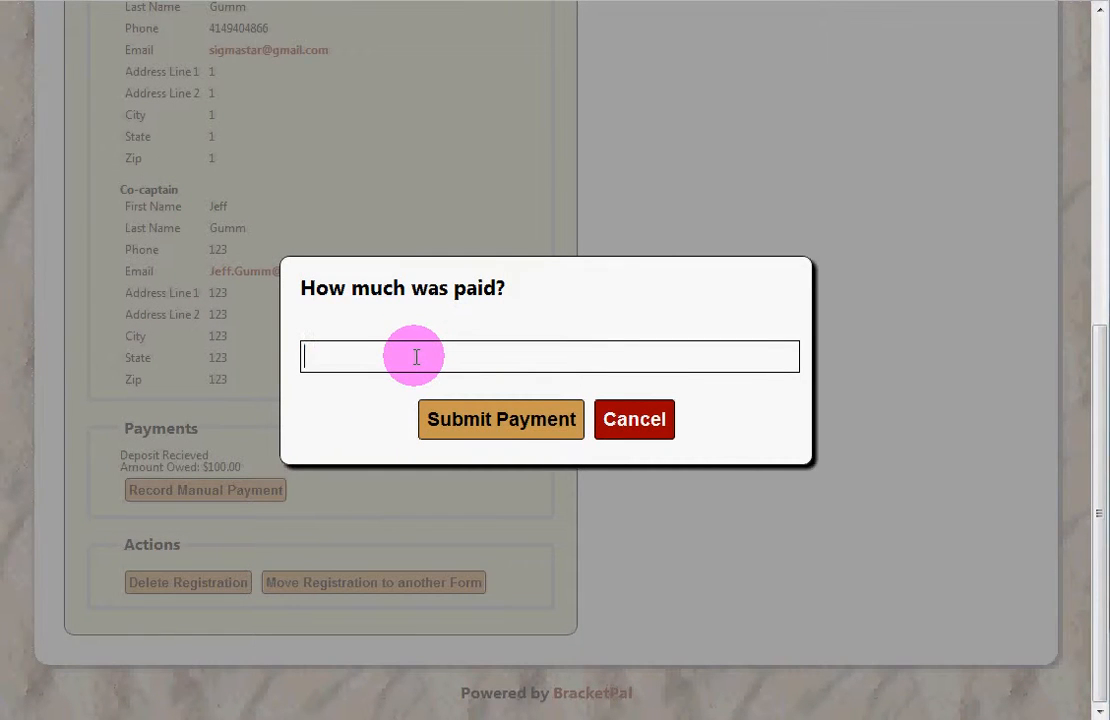
text(100)
click(504, 415)
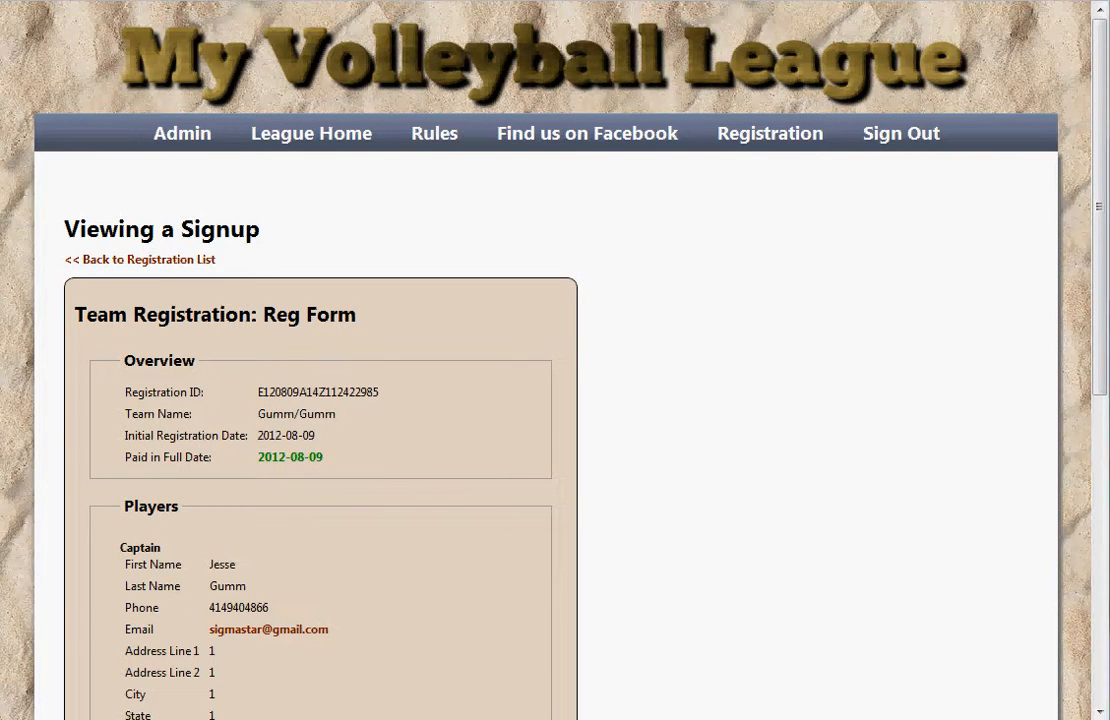
click(134, 13)
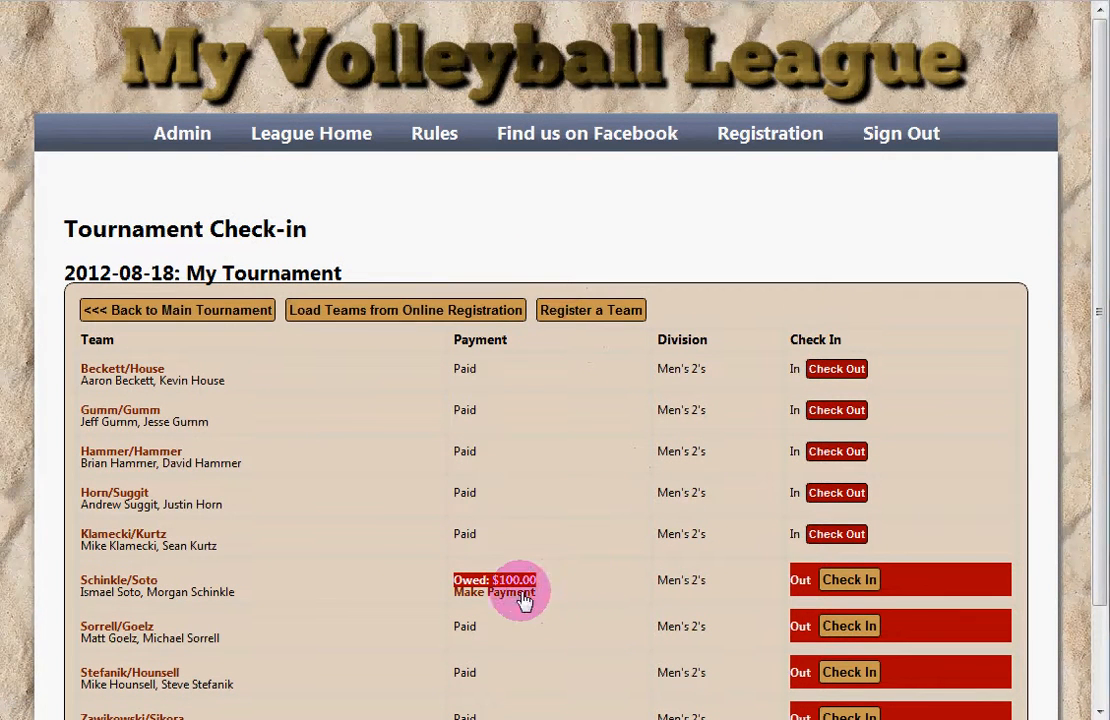
Step: Record a $100 manual payment for Schinkle/Soto
click(503, 598)
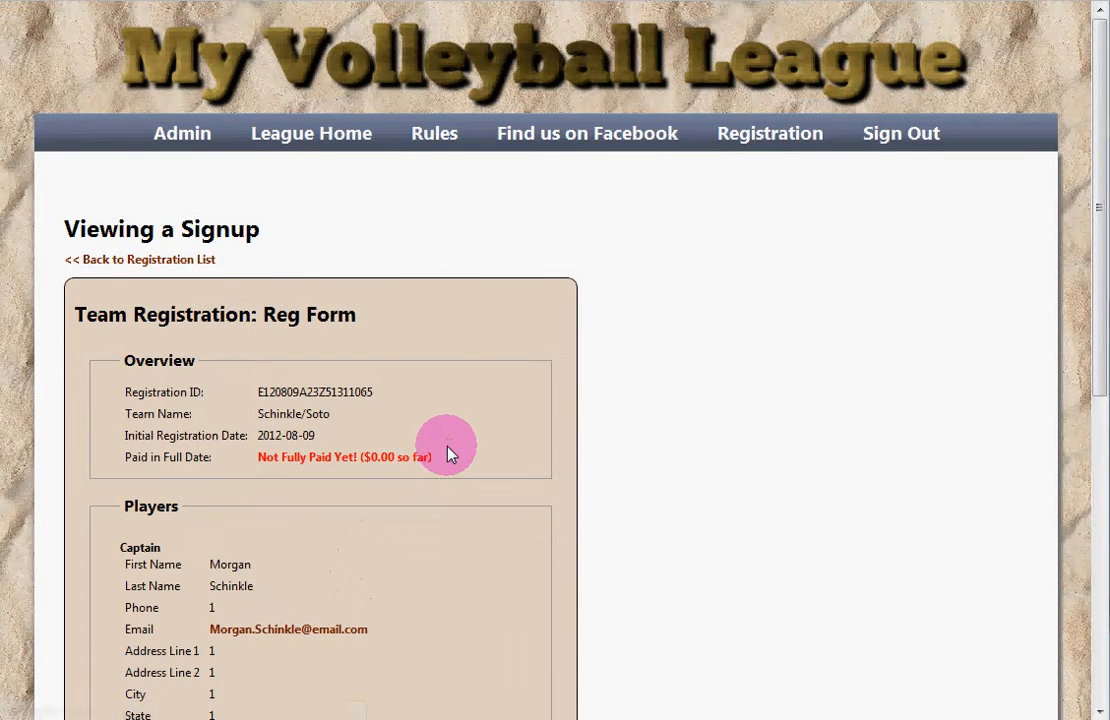
scroll(448, 451, down, 5)
click(208, 496)
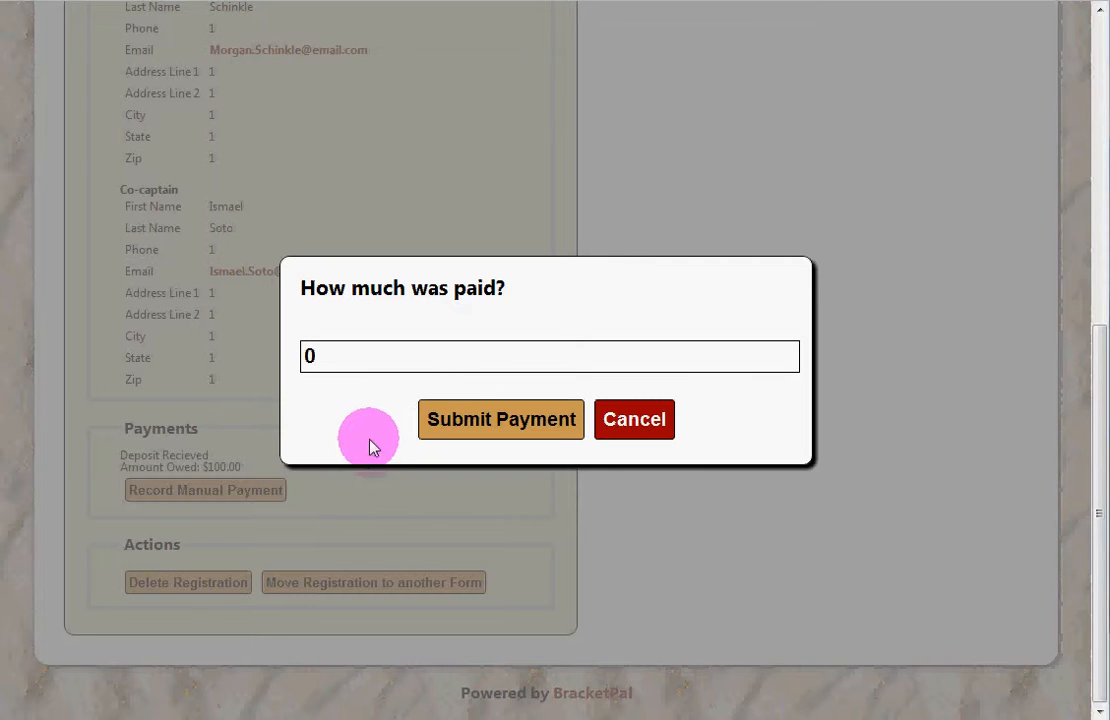
click(423, 357)
key(BackSpace)
text(100)
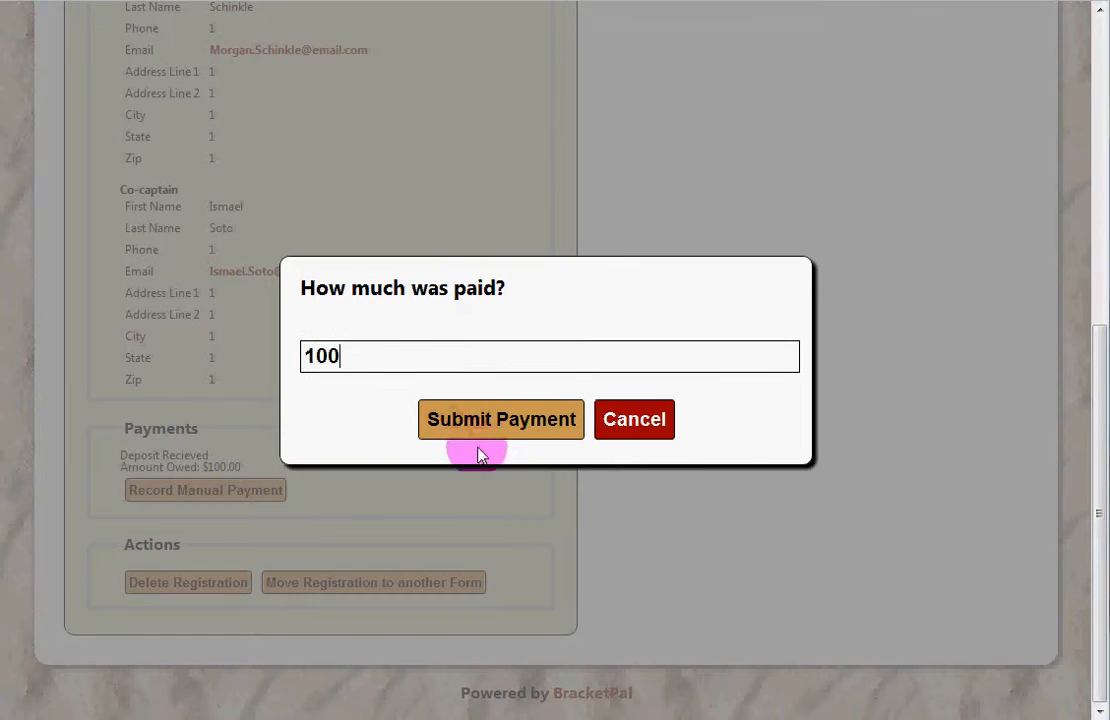
click(486, 418)
scroll(512, 478, up, 6)
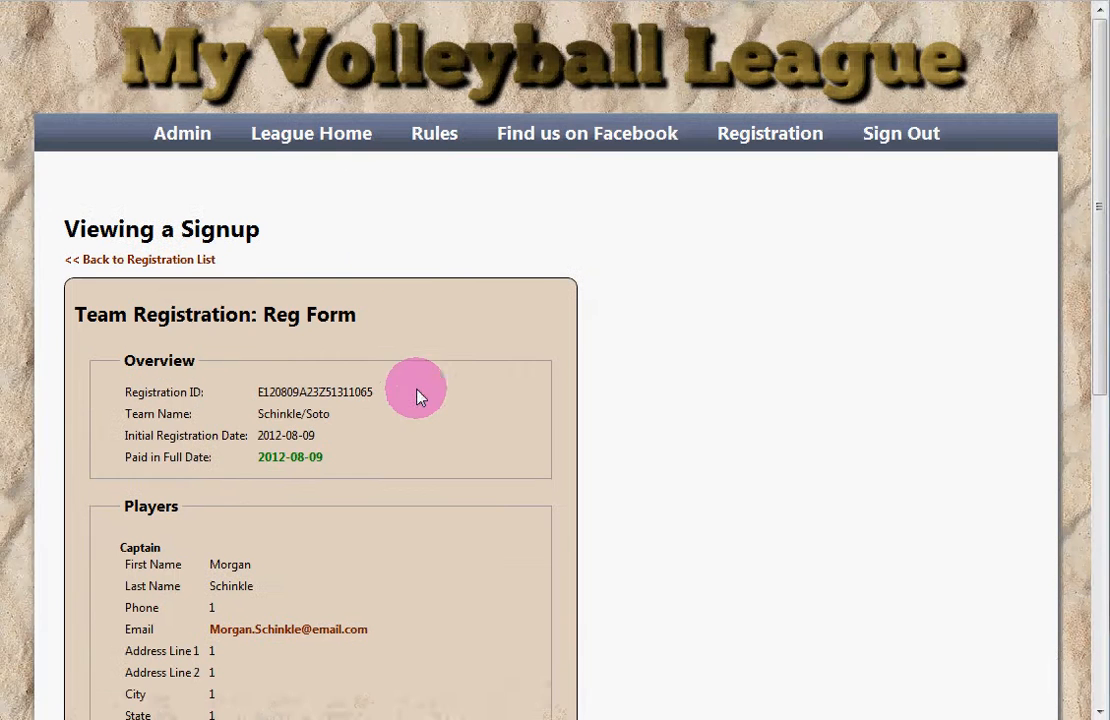
click(171, 260)
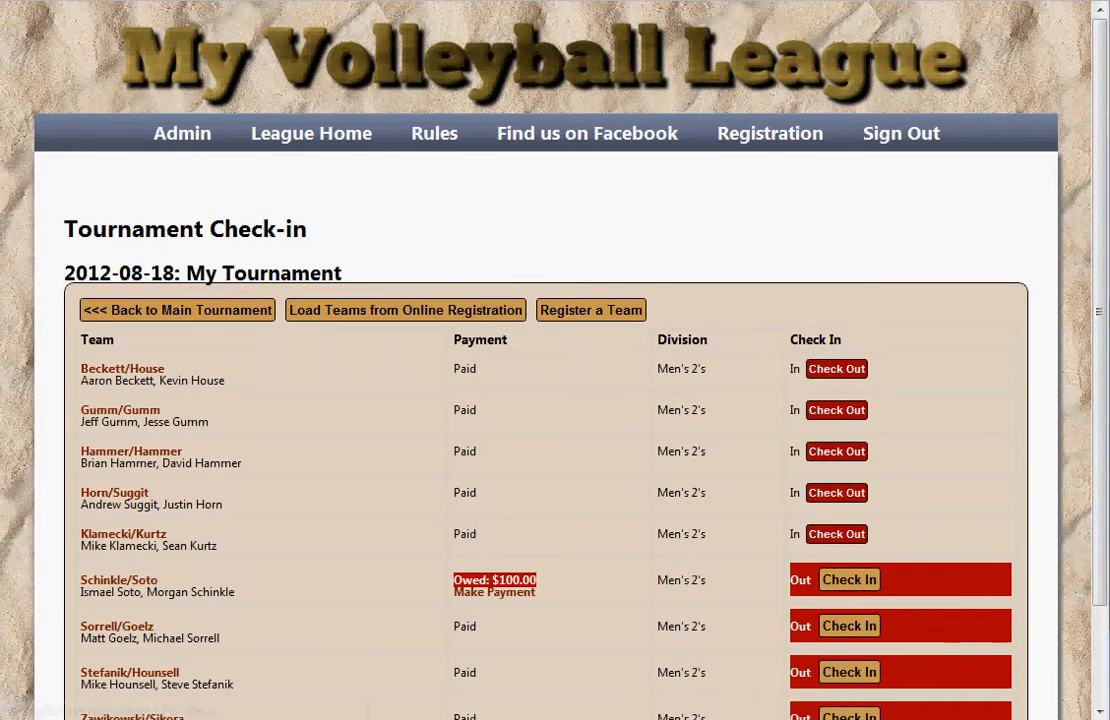
key(F5)
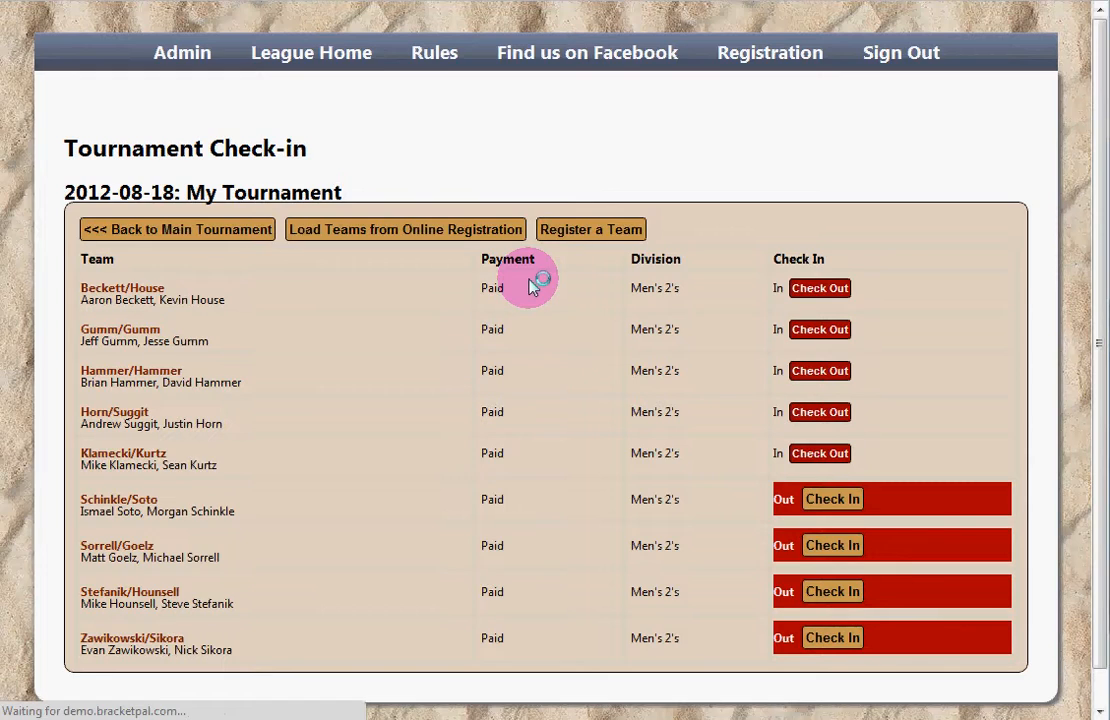
scroll(525, 278, down, 1)
drag(496, 252, 505, 440)
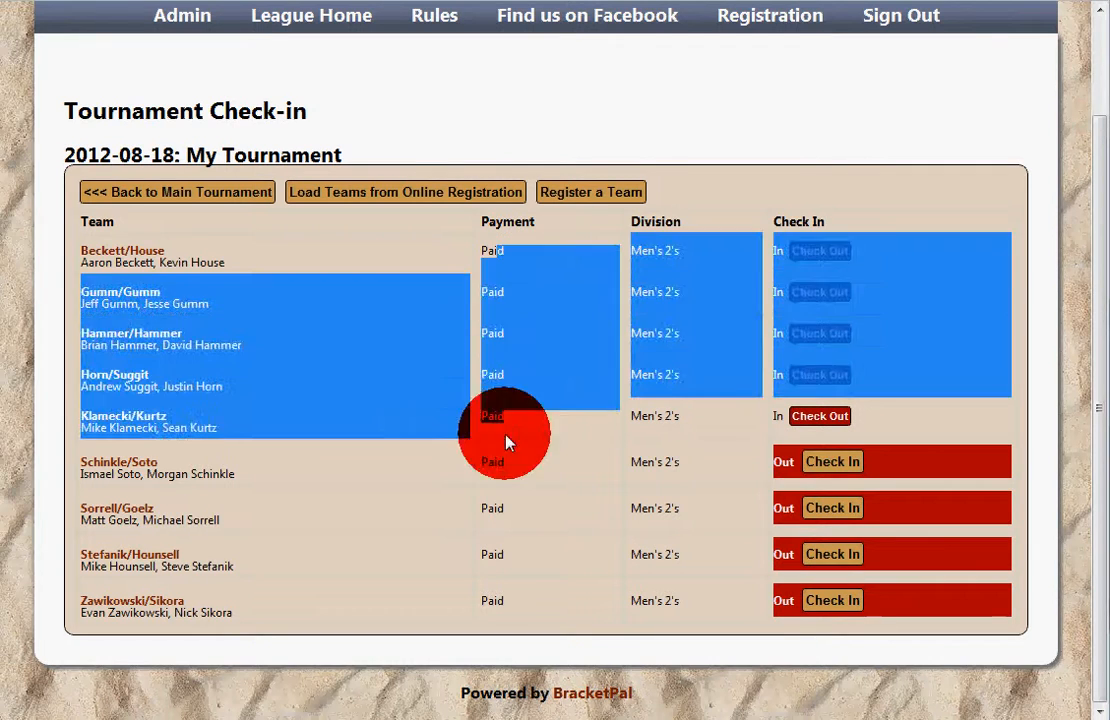
click(506, 436)
drag(519, 505, 515, 477)
click(516, 478)
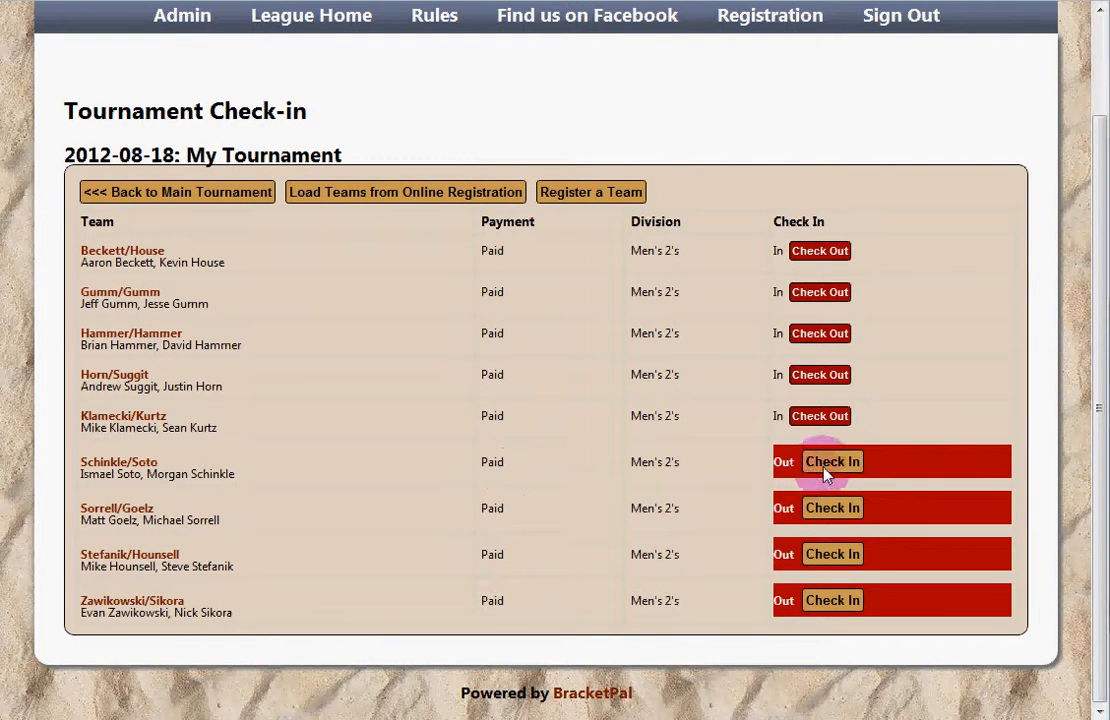
click(833, 508)
click(838, 566)
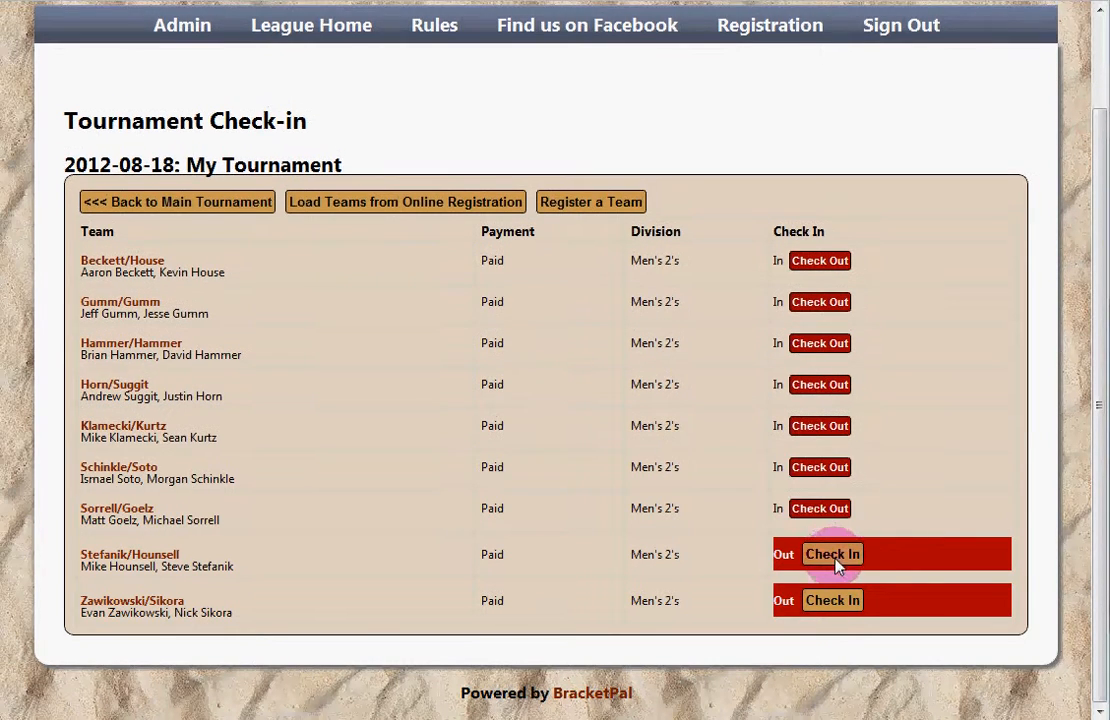
click(831, 601)
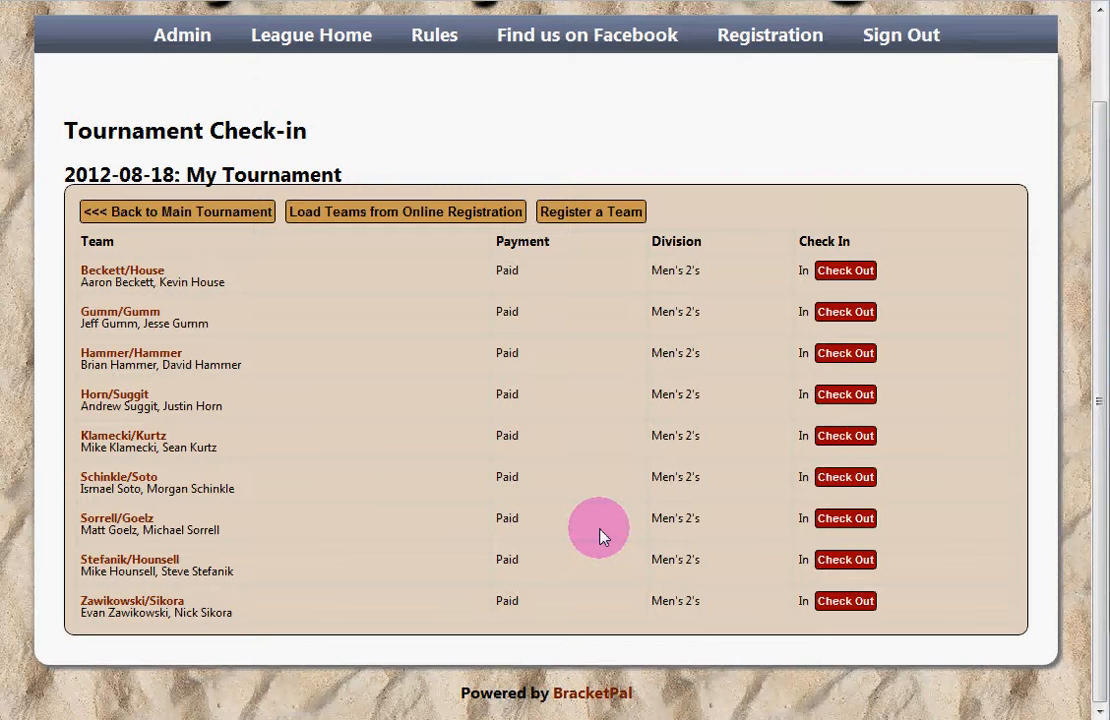
click(538, 434)
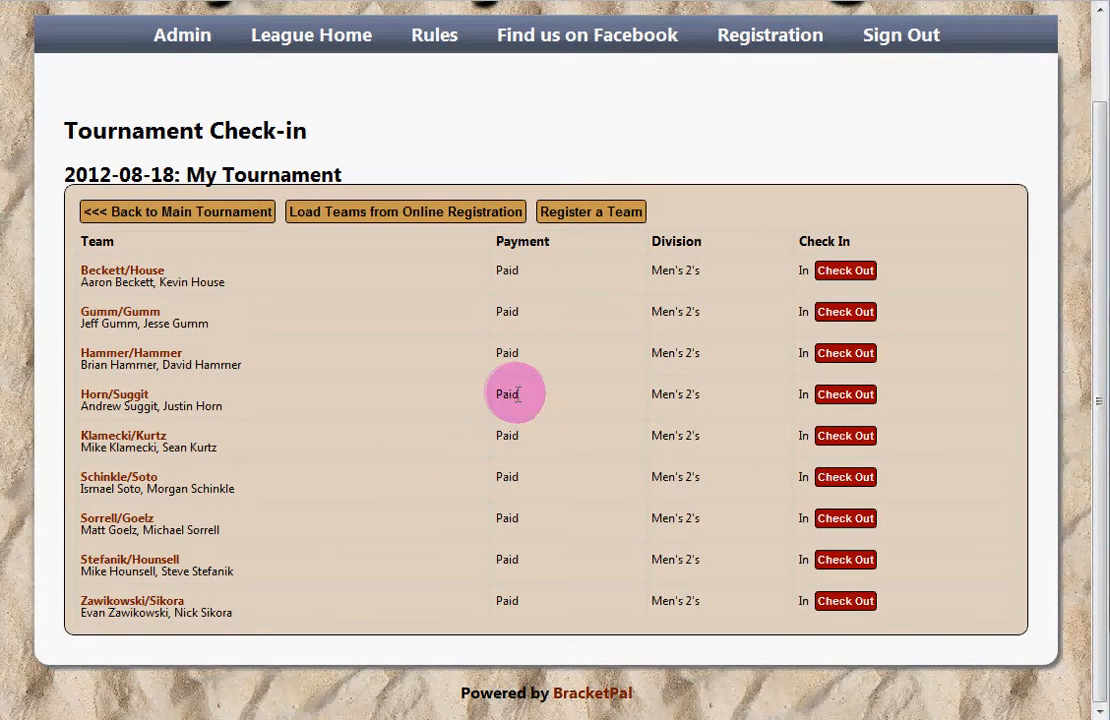
Step: Start registering a team named House/Debellis in the Men's 2's division
click(605, 211)
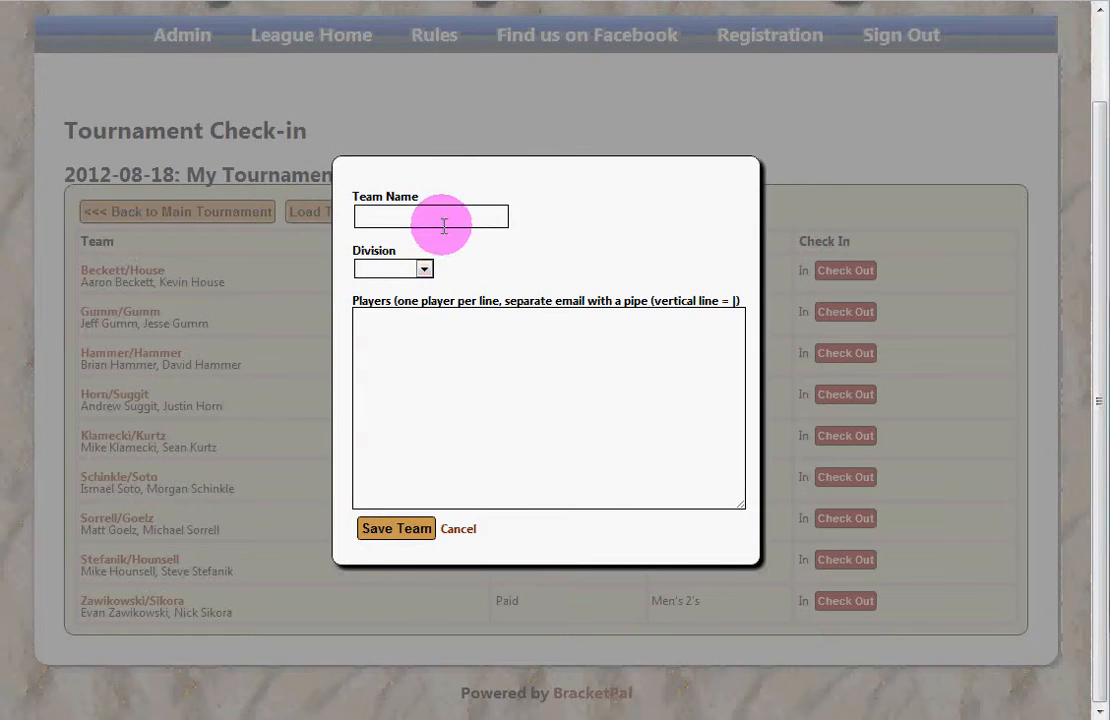
click(435, 214)
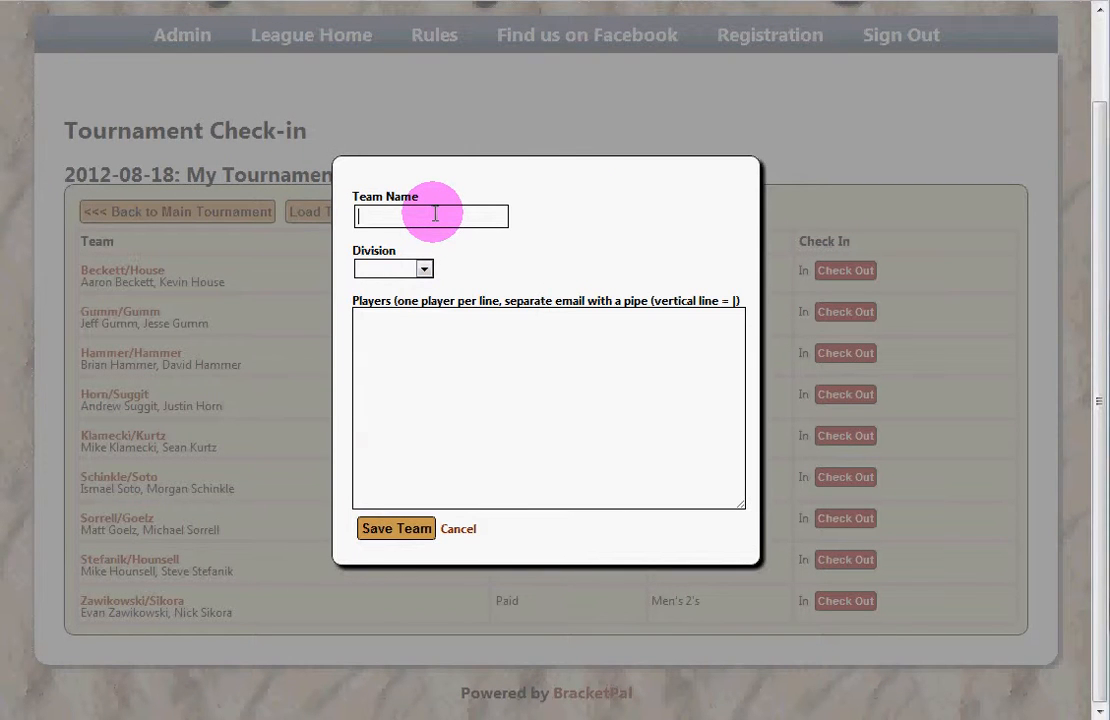
text(House/Debellis)
click(424, 268)
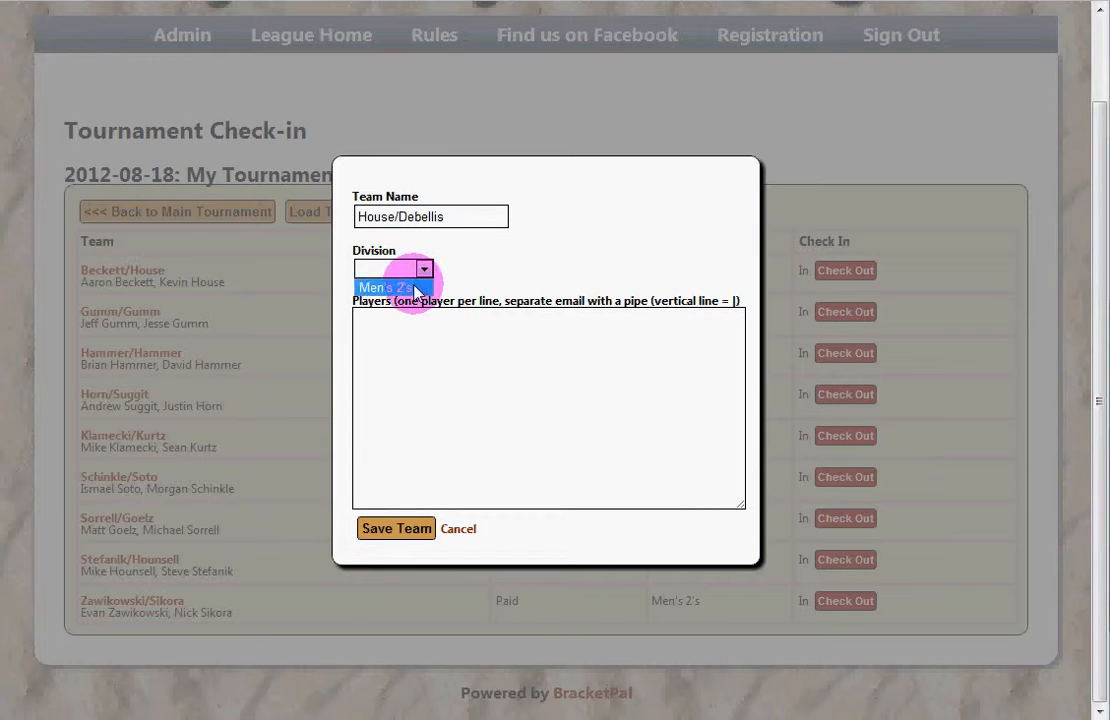
click(415, 288)
Step: Enter both players' names and e-mail addresses, fixing the e-mail typos, and save the team
click(469, 349)
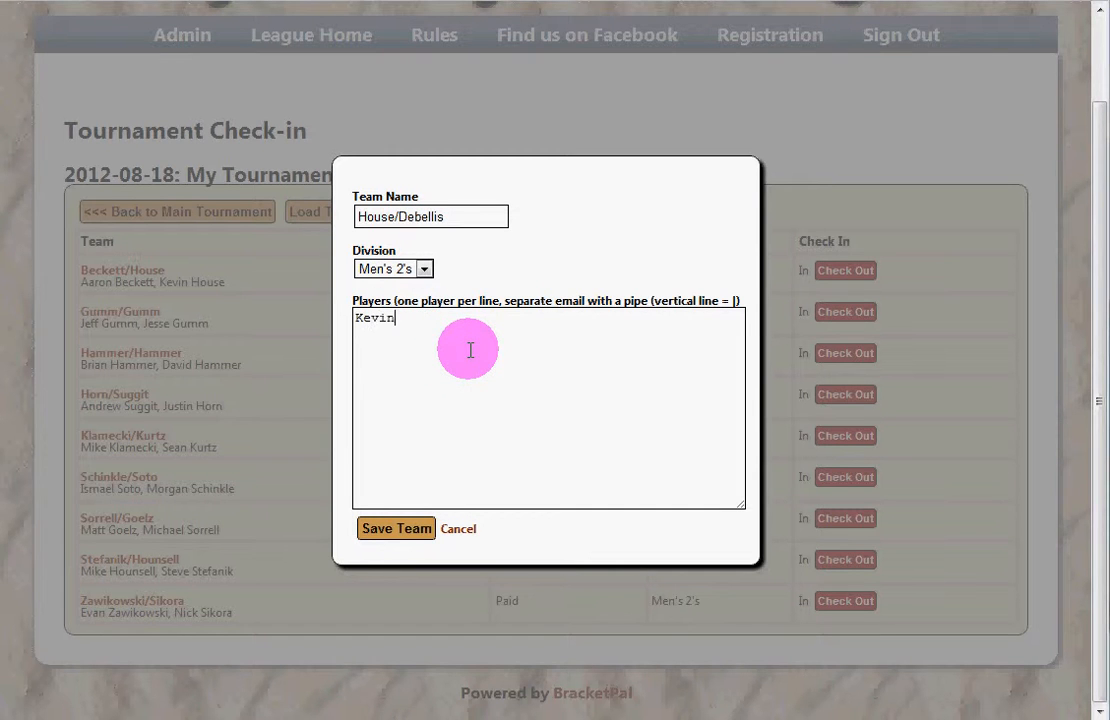
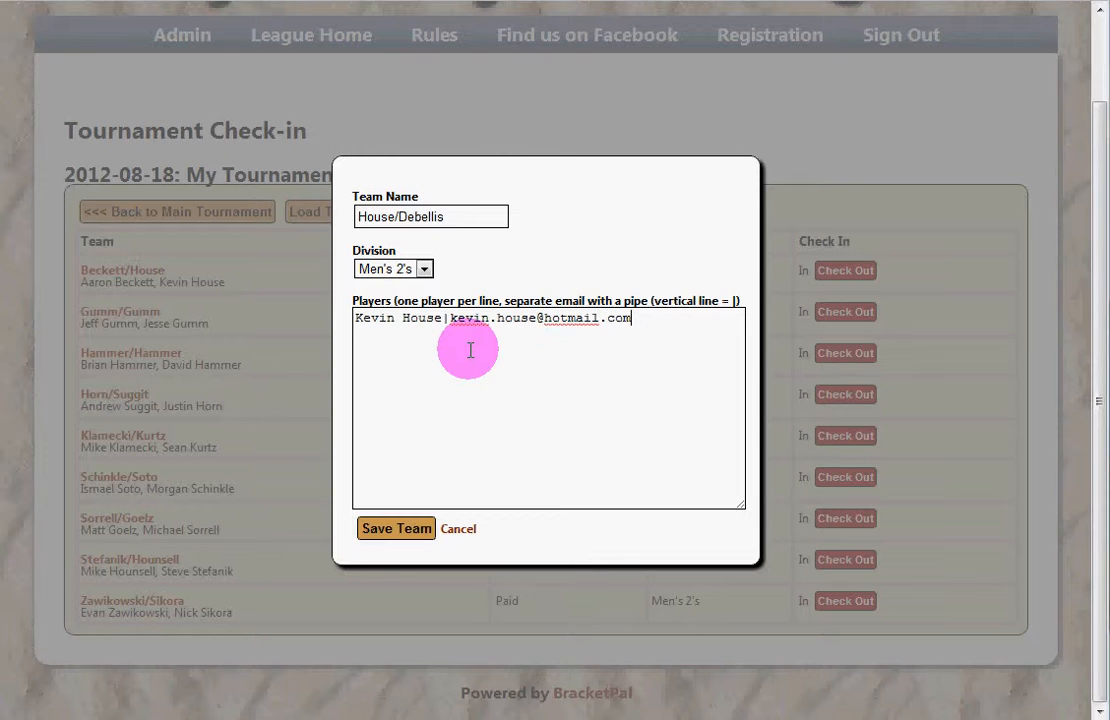
key(Return)
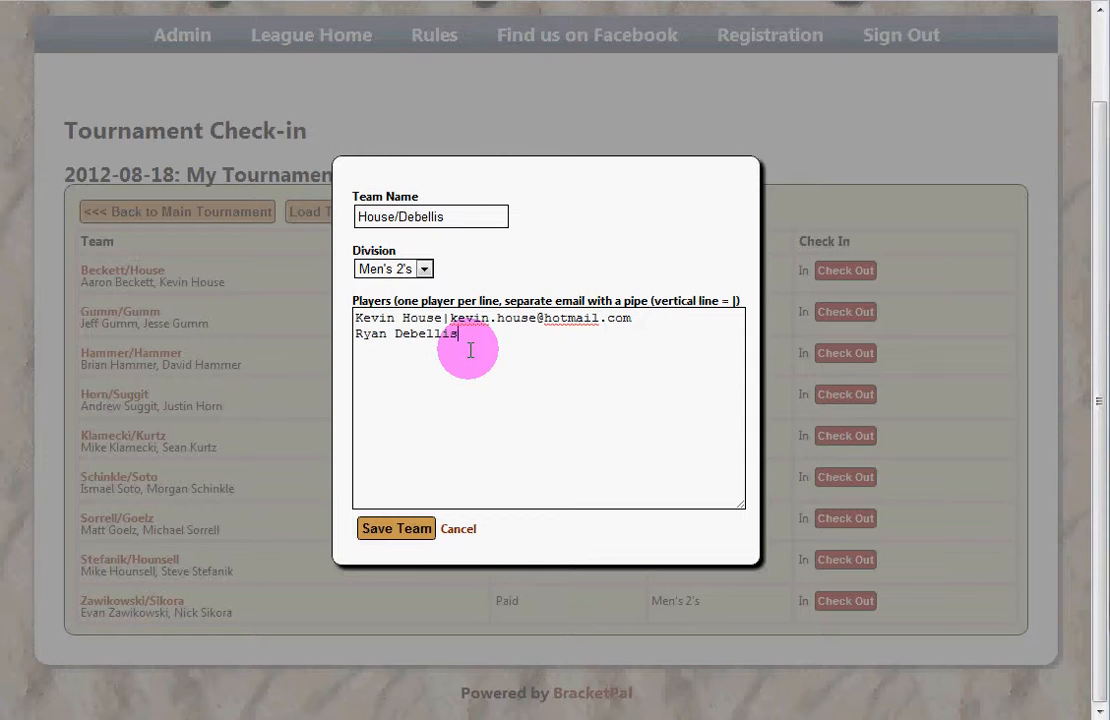
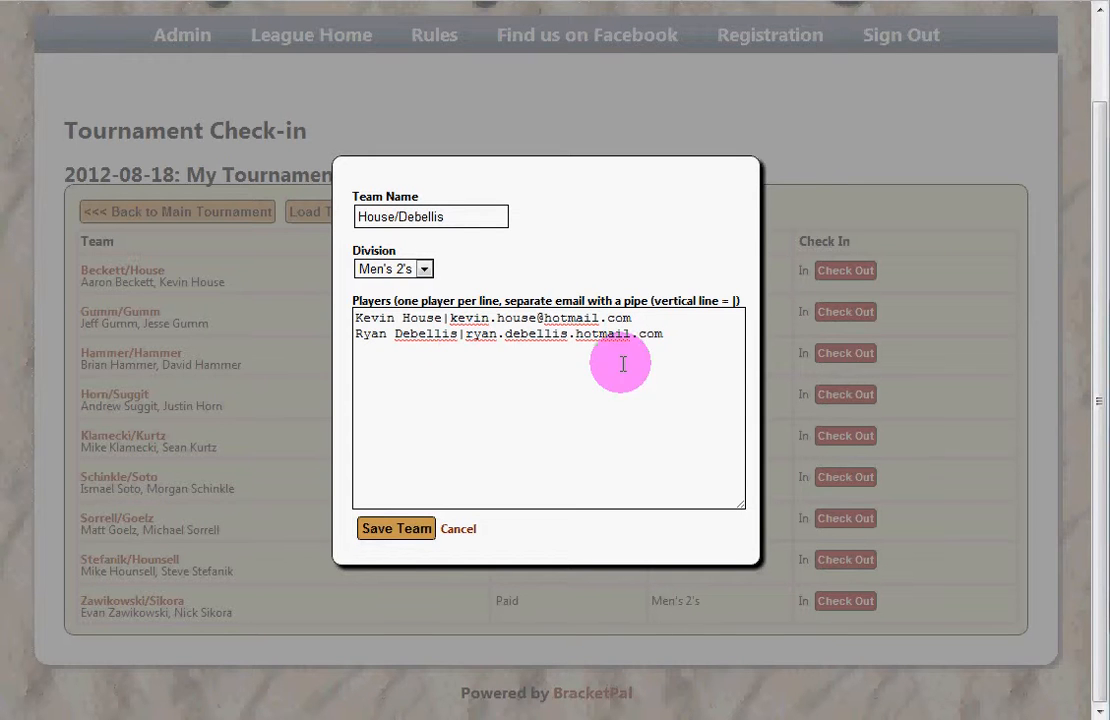
click(575, 338)
key(BackSpace)
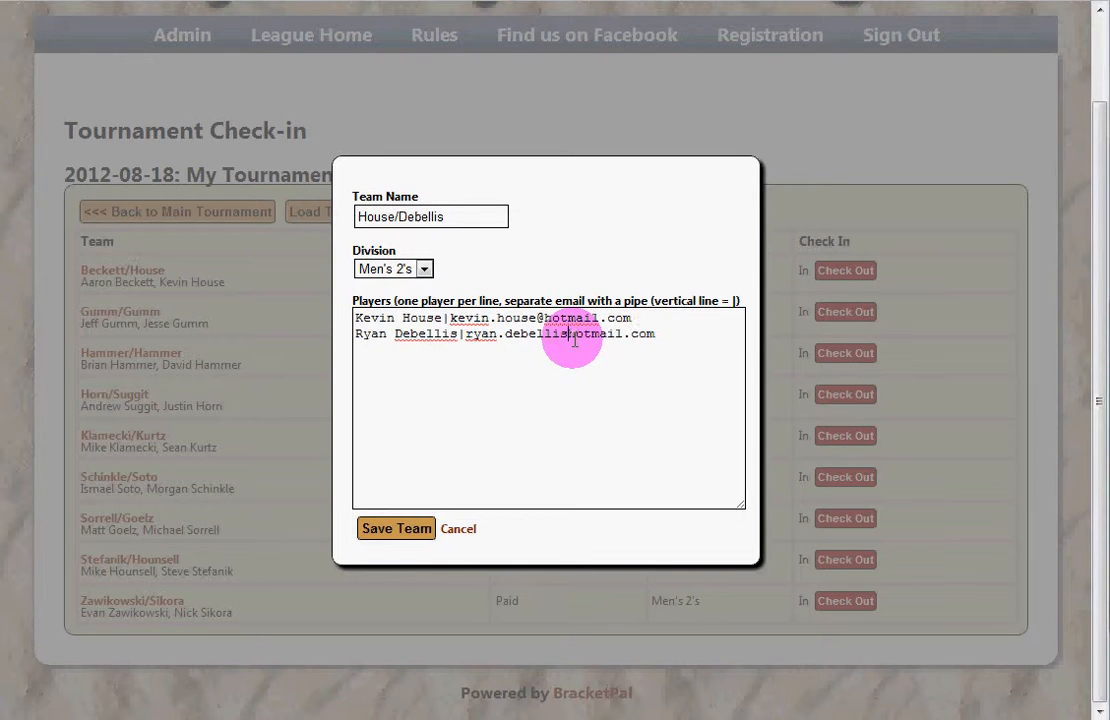
text(@)
click(402, 530)
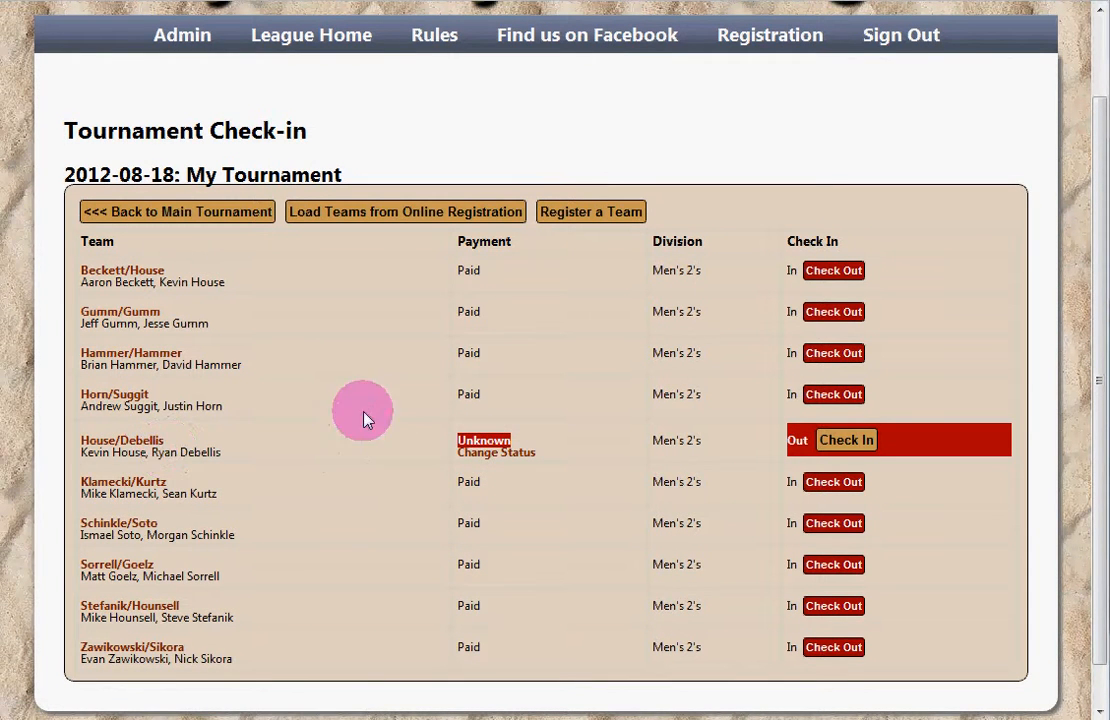
Step: Set House/Debellis's payment status to Owe $50, then change it to Paid
drag(465, 268, 471, 305)
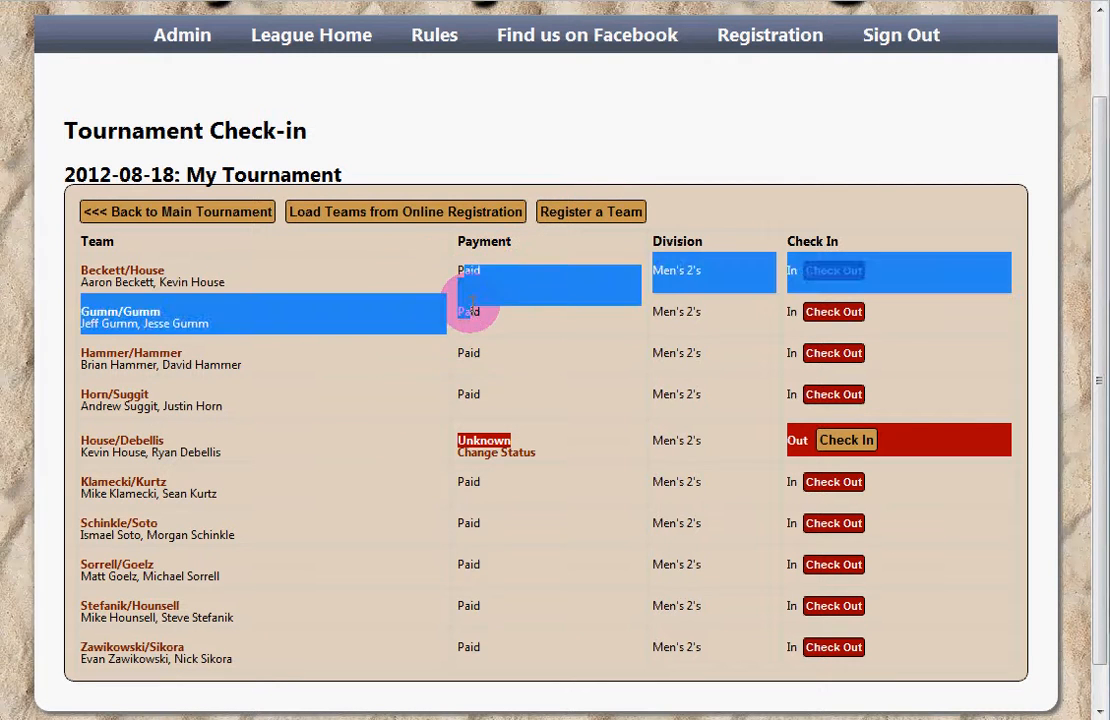
click(471, 304)
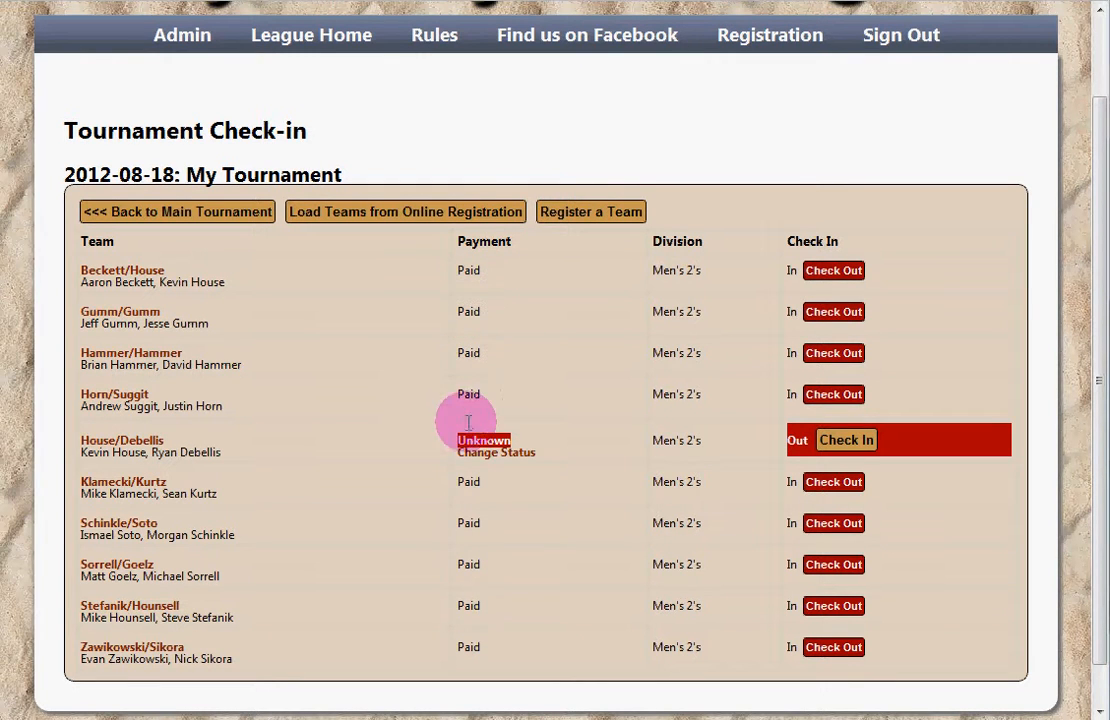
click(514, 455)
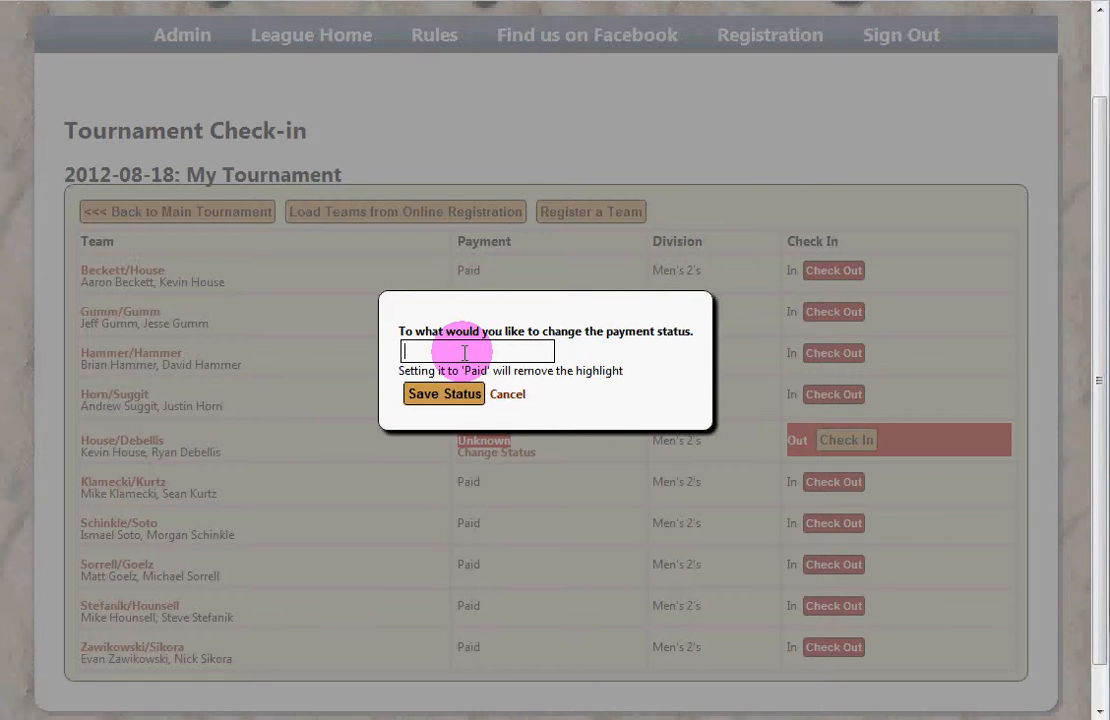
text(Paid)
double_click(432, 351)
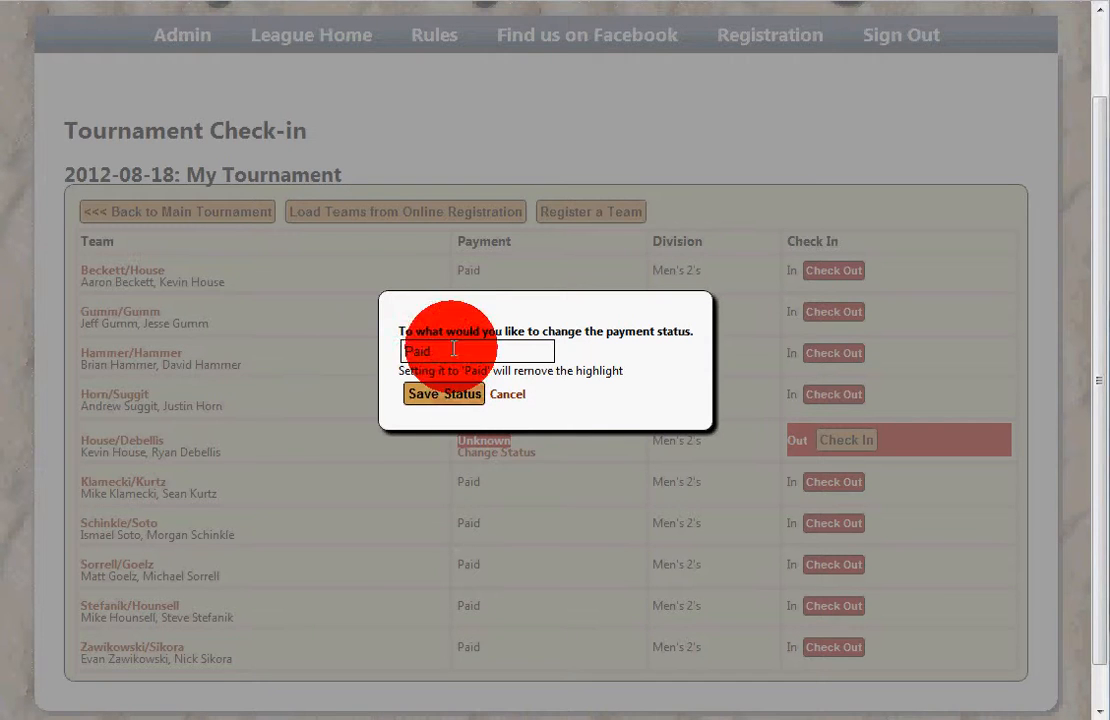
key(BackSpace)
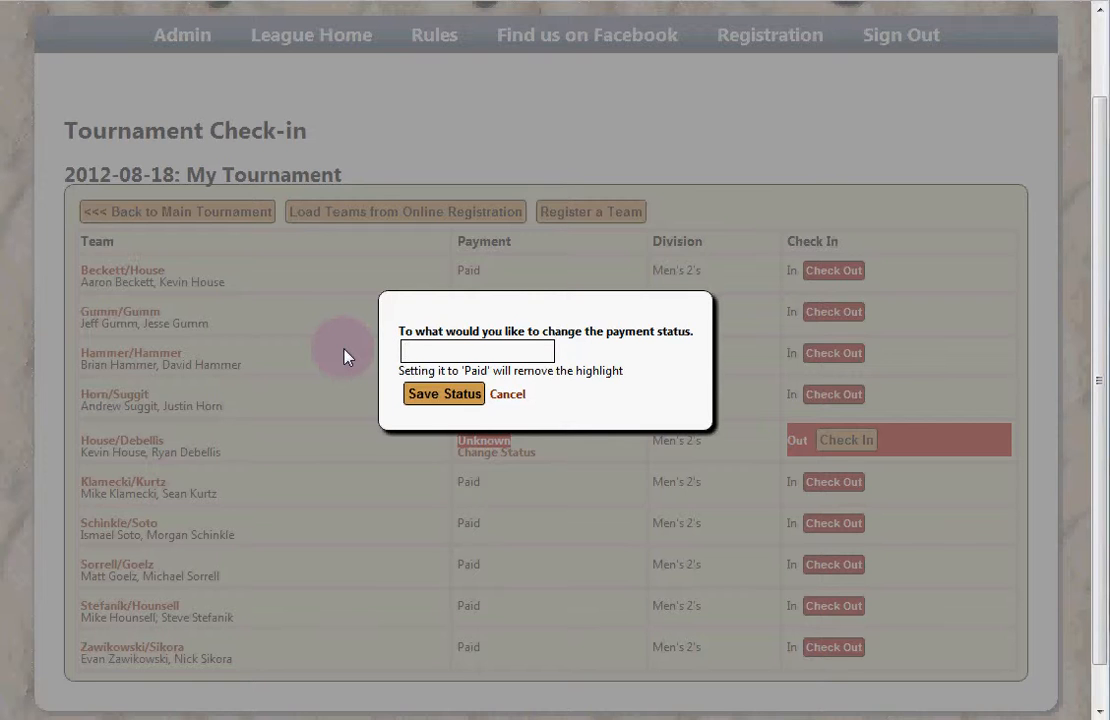
text(Owe $50)
click(430, 394)
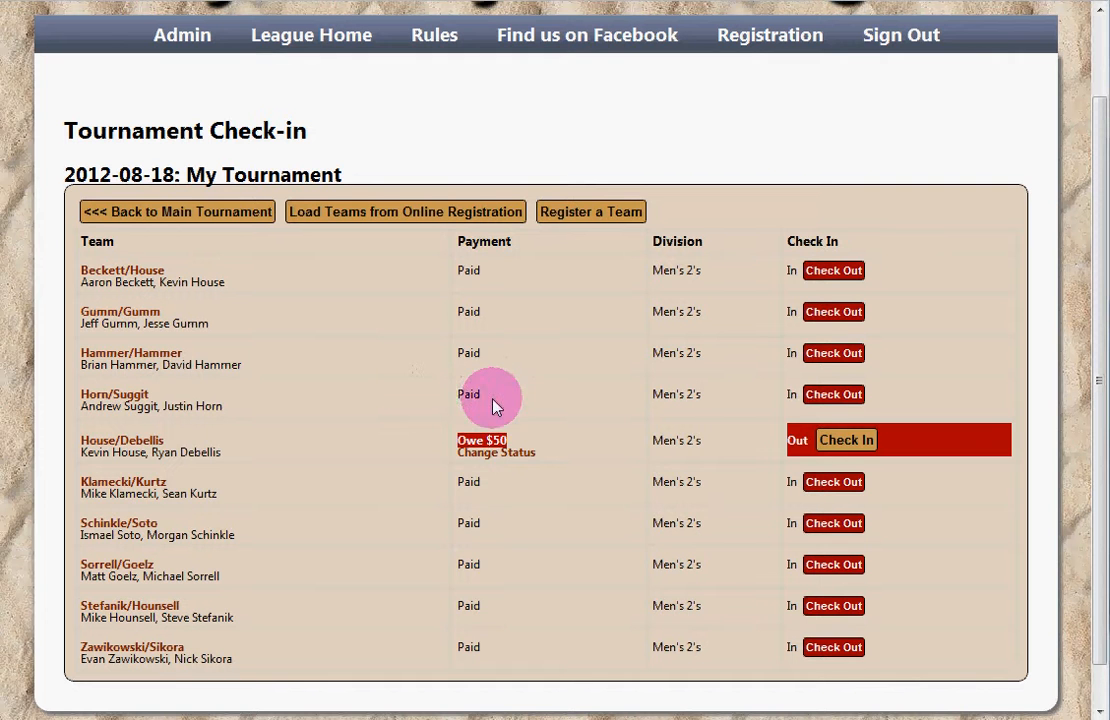
click(510, 453)
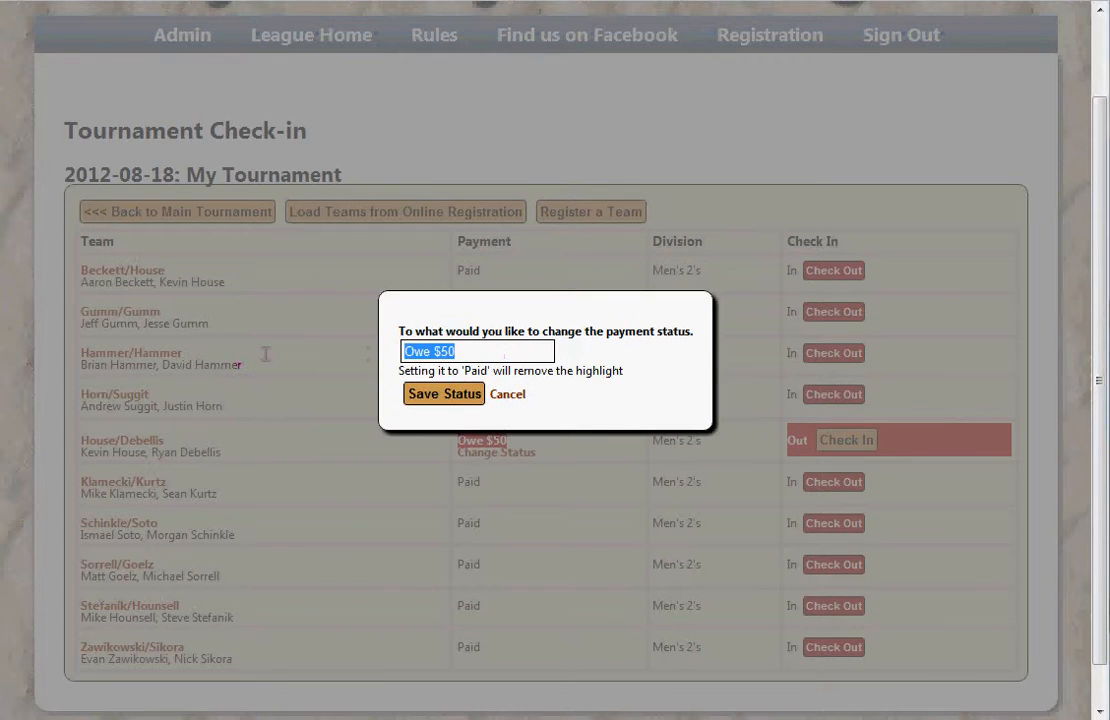
key(BackSpace)
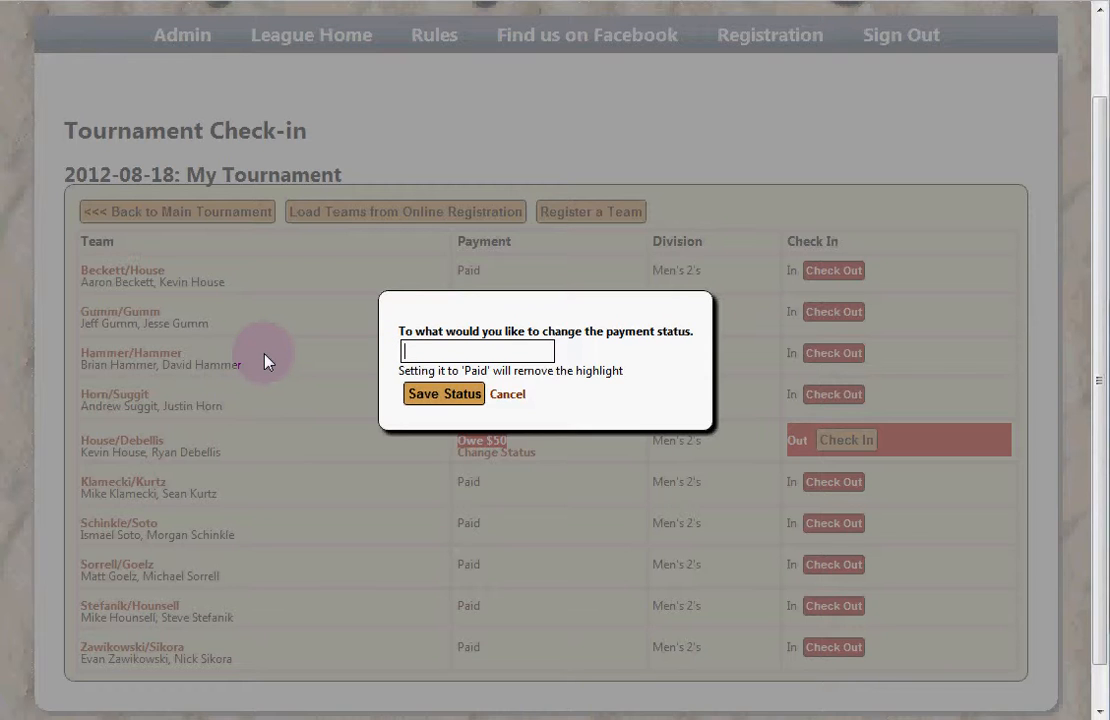
text(Paid)
click(420, 393)
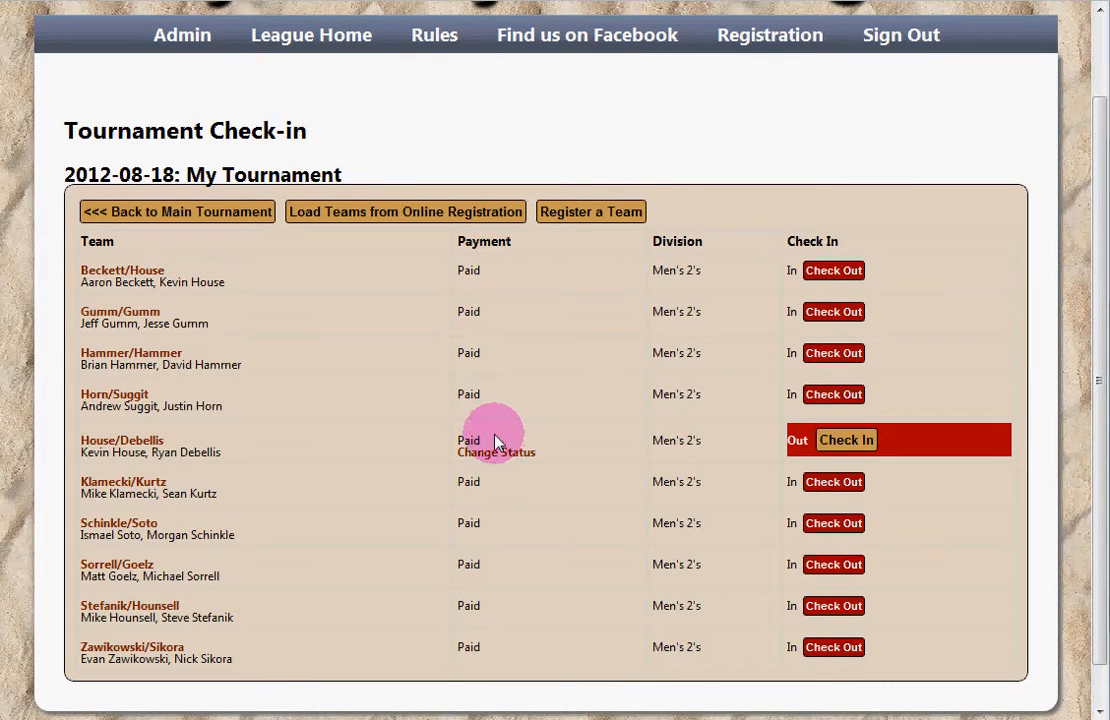
Step: Check House/Debellis in and return to the main My Tournament page
click(868, 449)
double_click(669, 412)
click(543, 393)
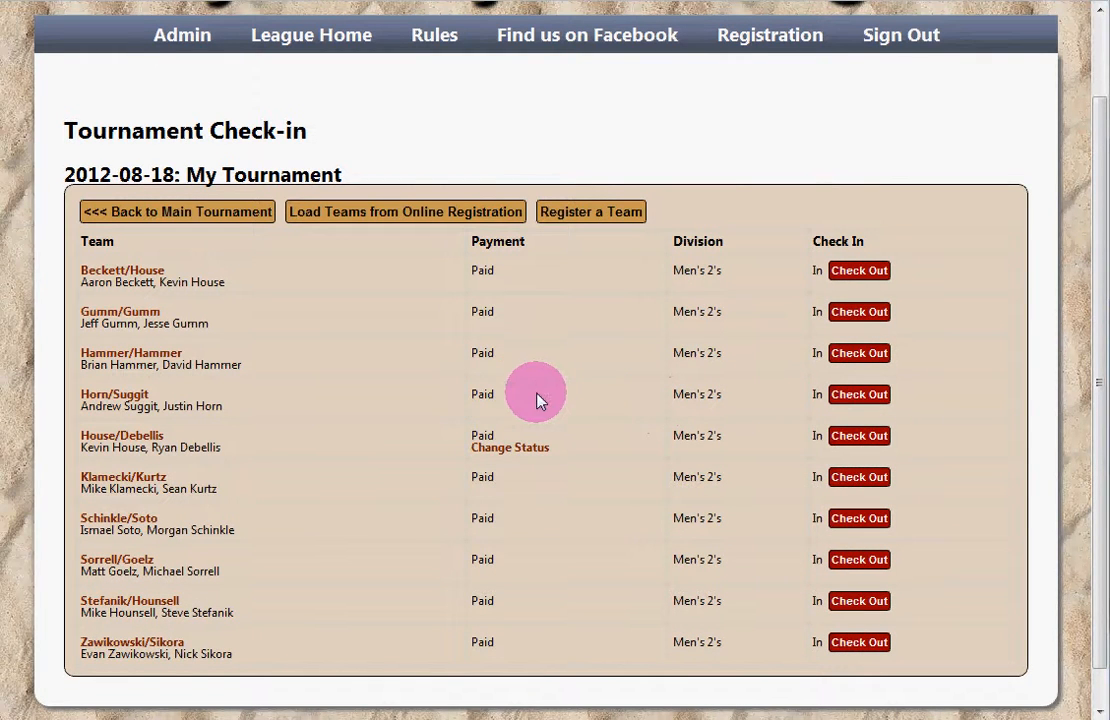
click(236, 211)
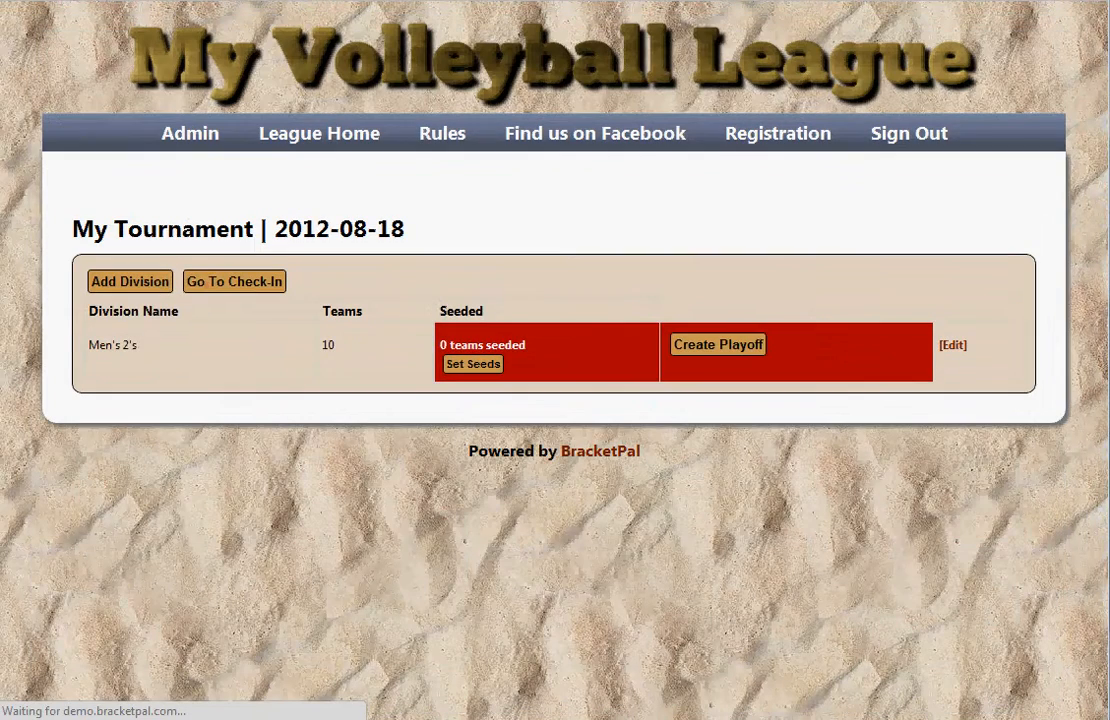
Step: Randomize seeds for all 10 Men's 2's teams and save them
click(291, 347)
drag(342, 347, 305, 343)
click(370, 347)
click(367, 346)
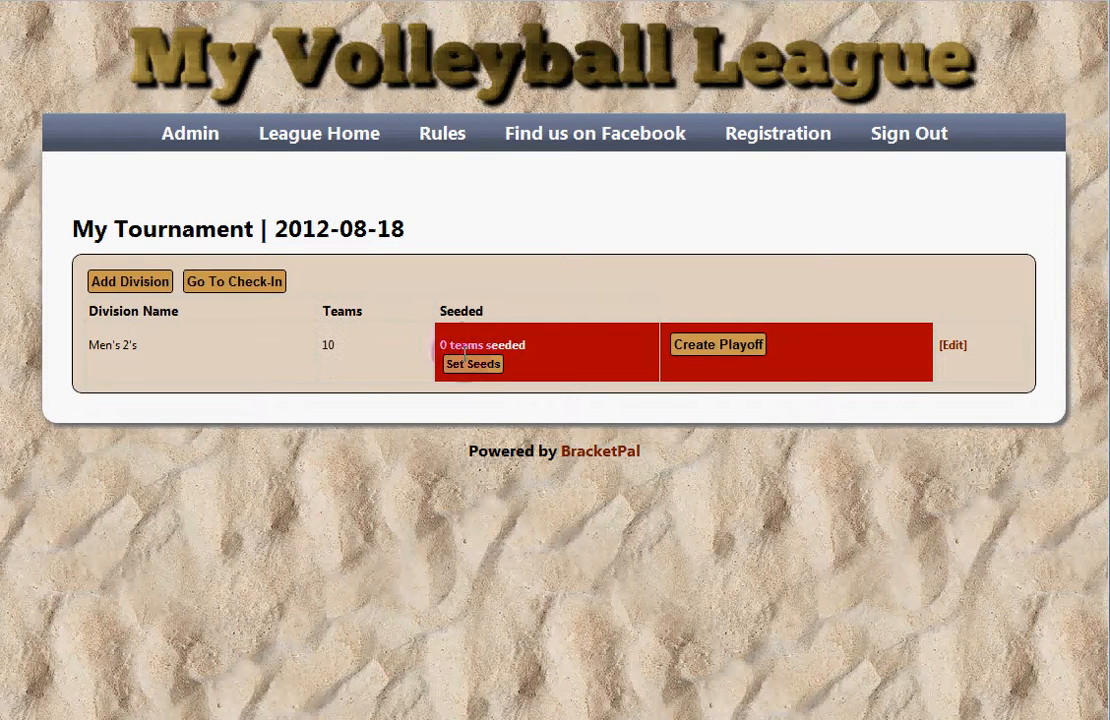
click(471, 367)
click(374, 357)
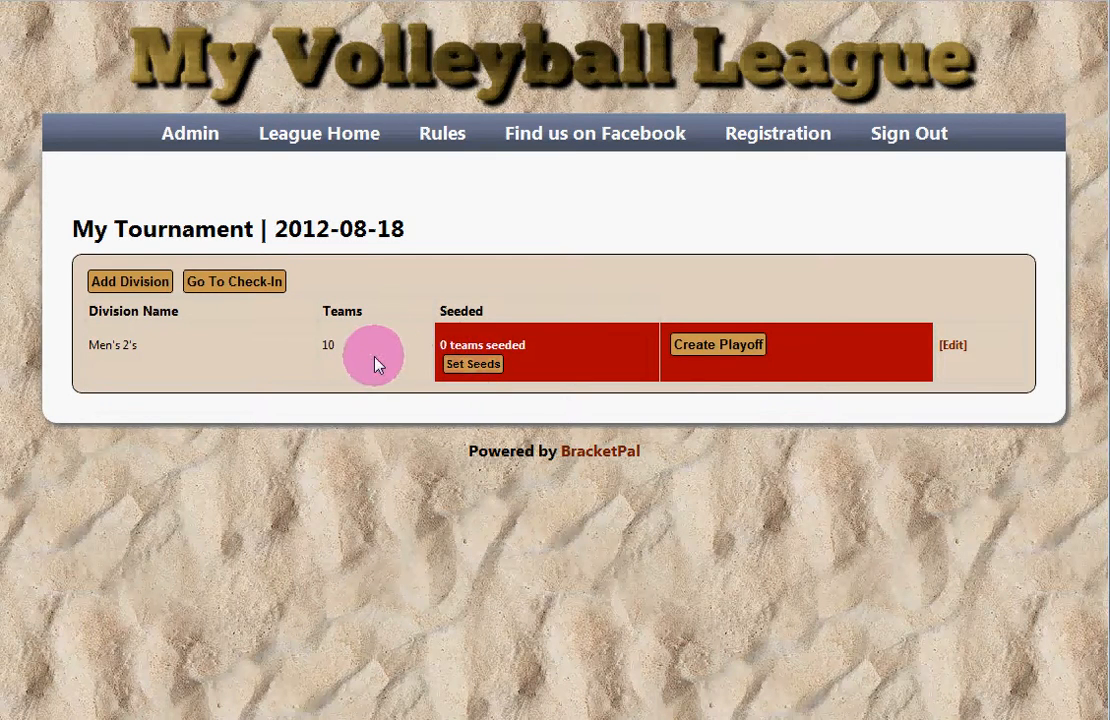
click(461, 370)
click(470, 366)
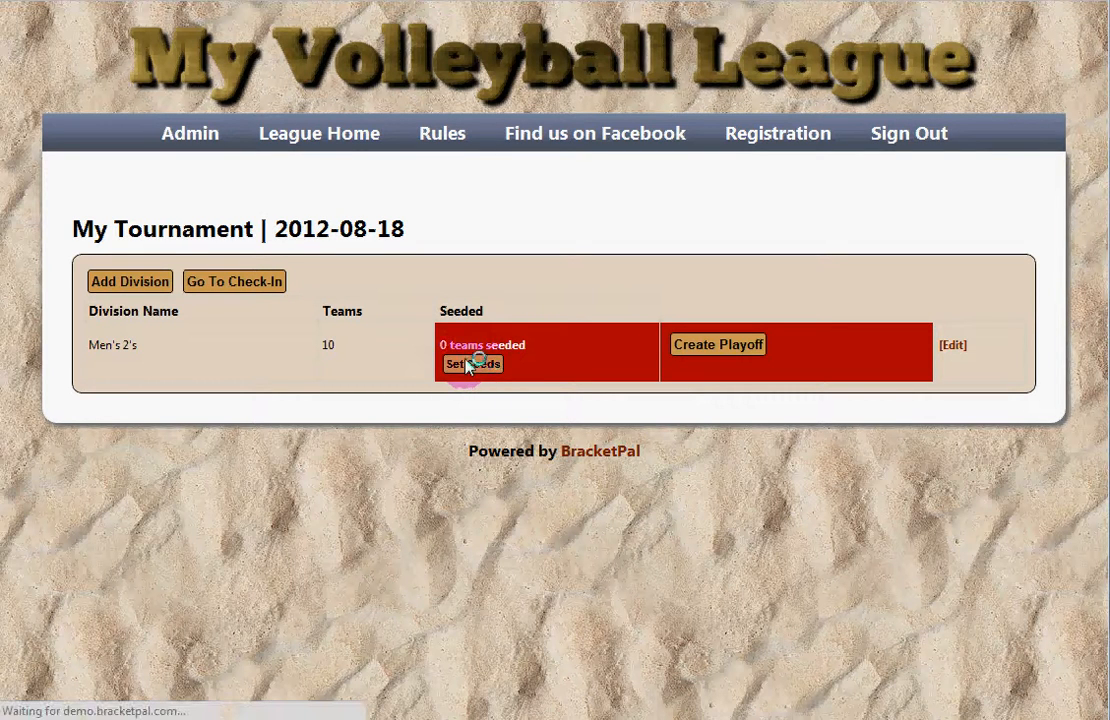
scroll(498, 342, down, 2)
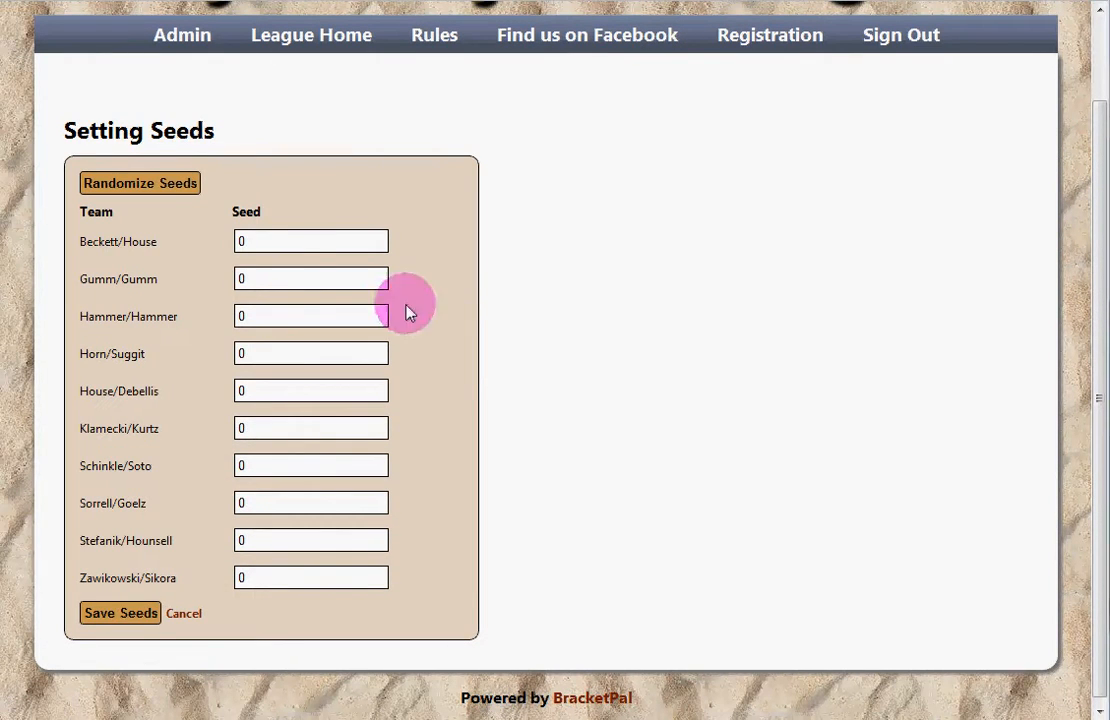
click(163, 195)
click(137, 620)
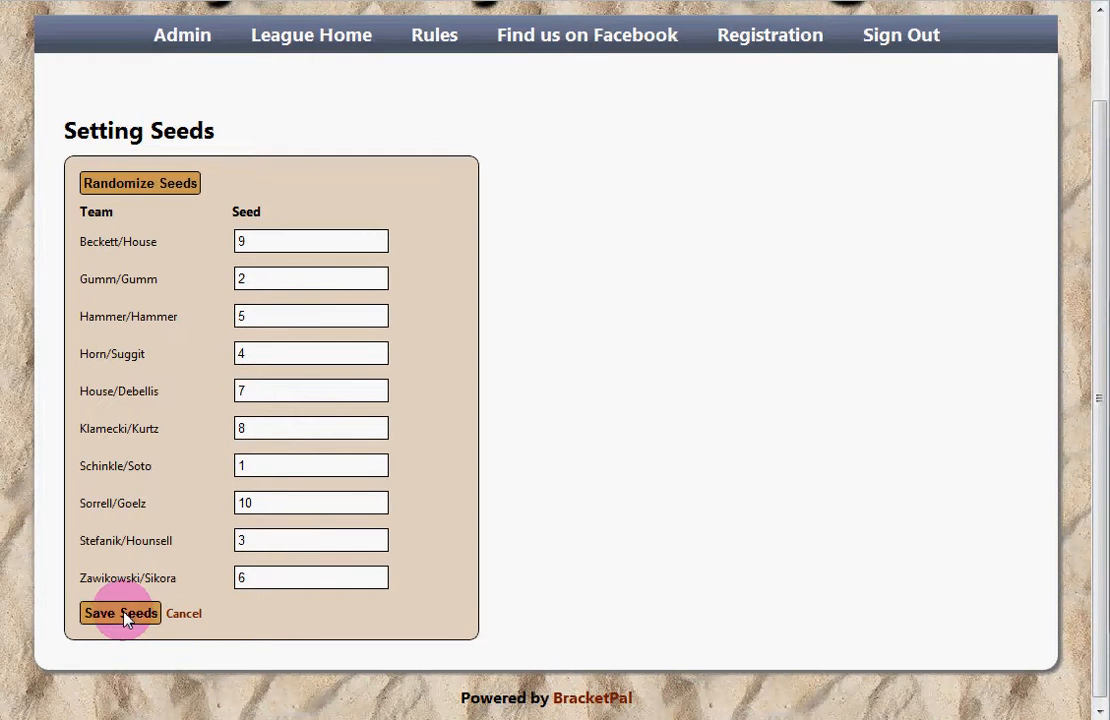
click(128, 618)
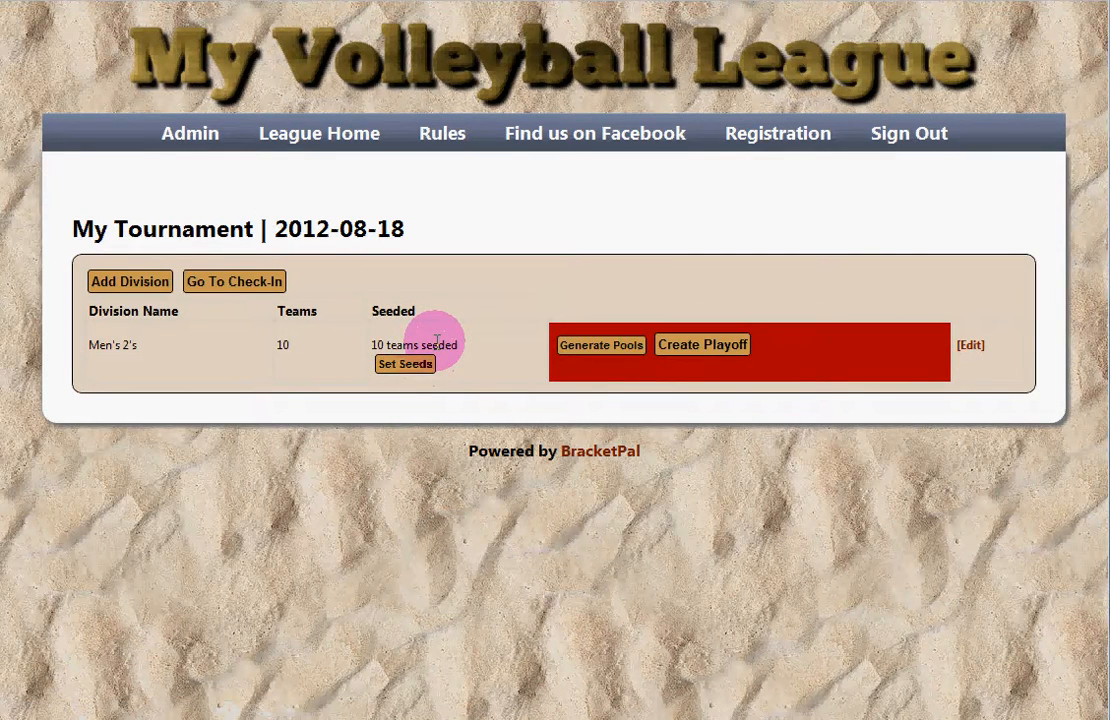
Step: Generate 3 pools of 3, 3 and 4 teams: 2 games per match for 3-team pools, 1 for 4-team pools
click(600, 347)
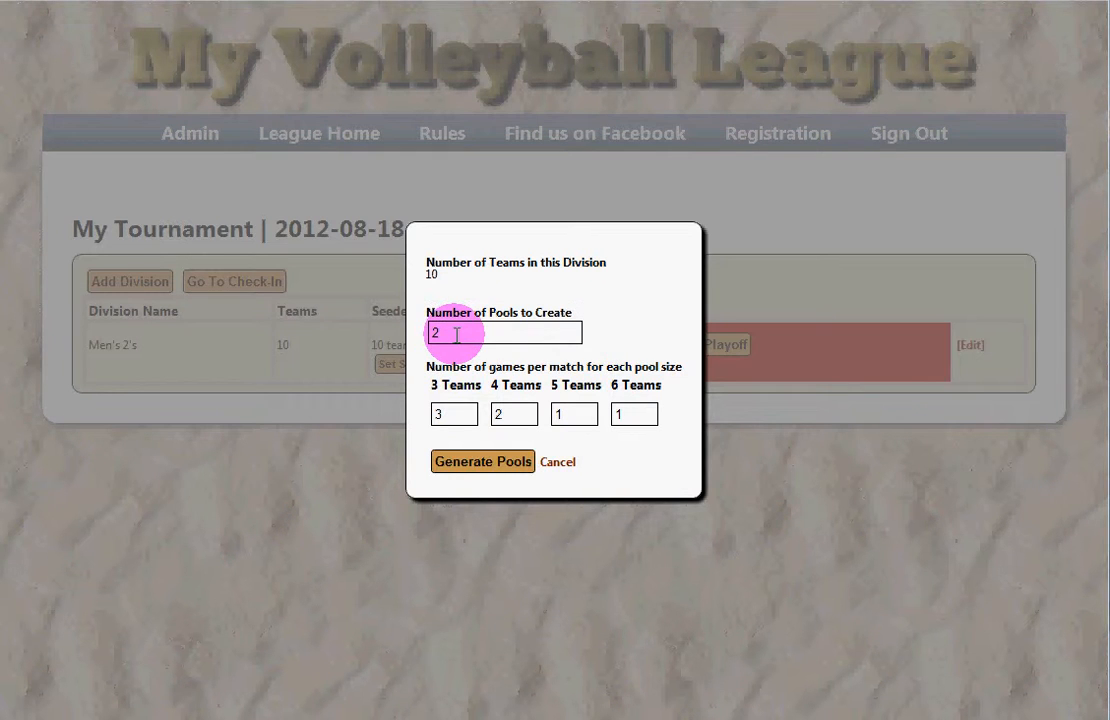
double_click(506, 332)
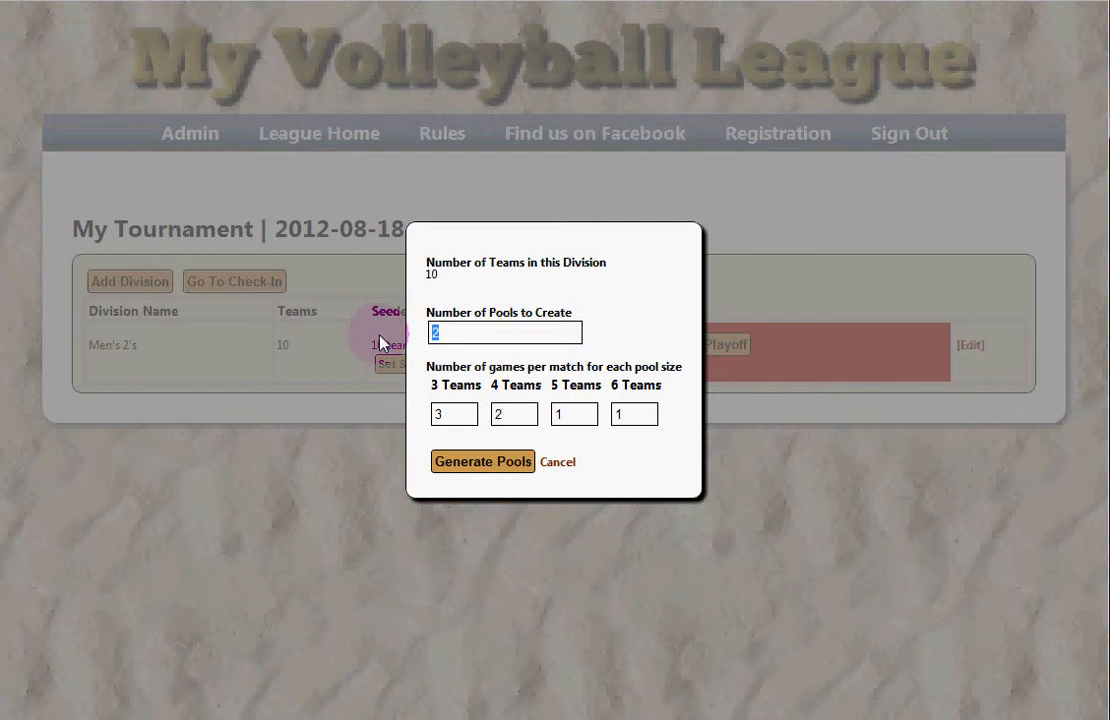
text(3)
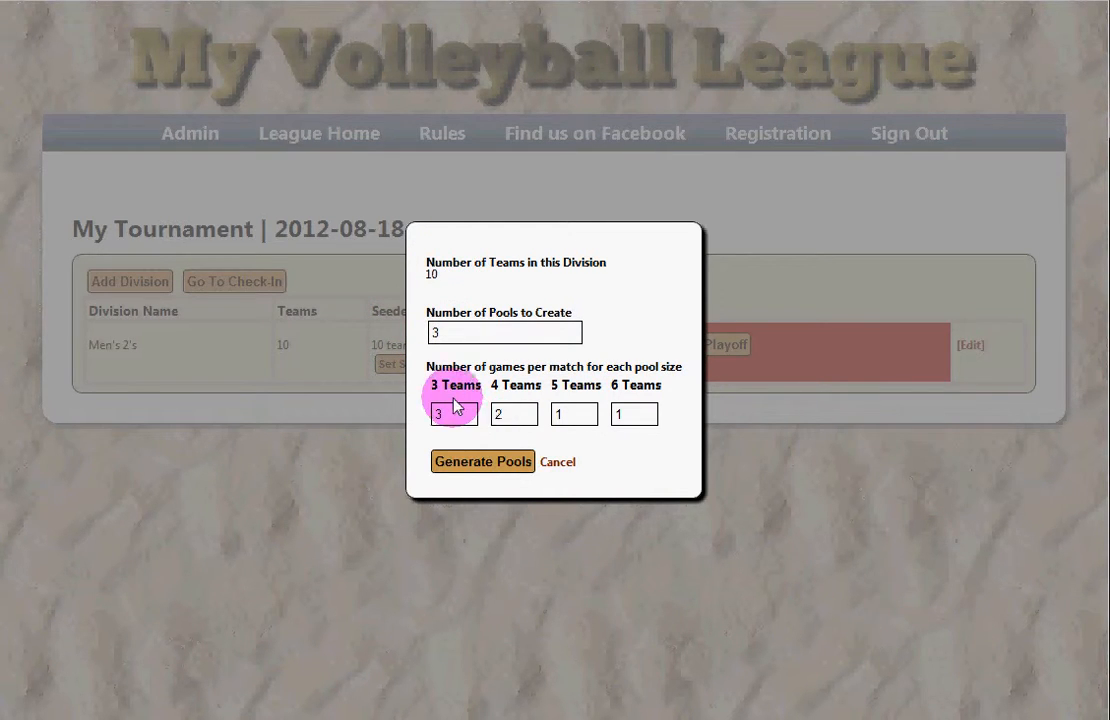
drag(452, 416, 413, 414)
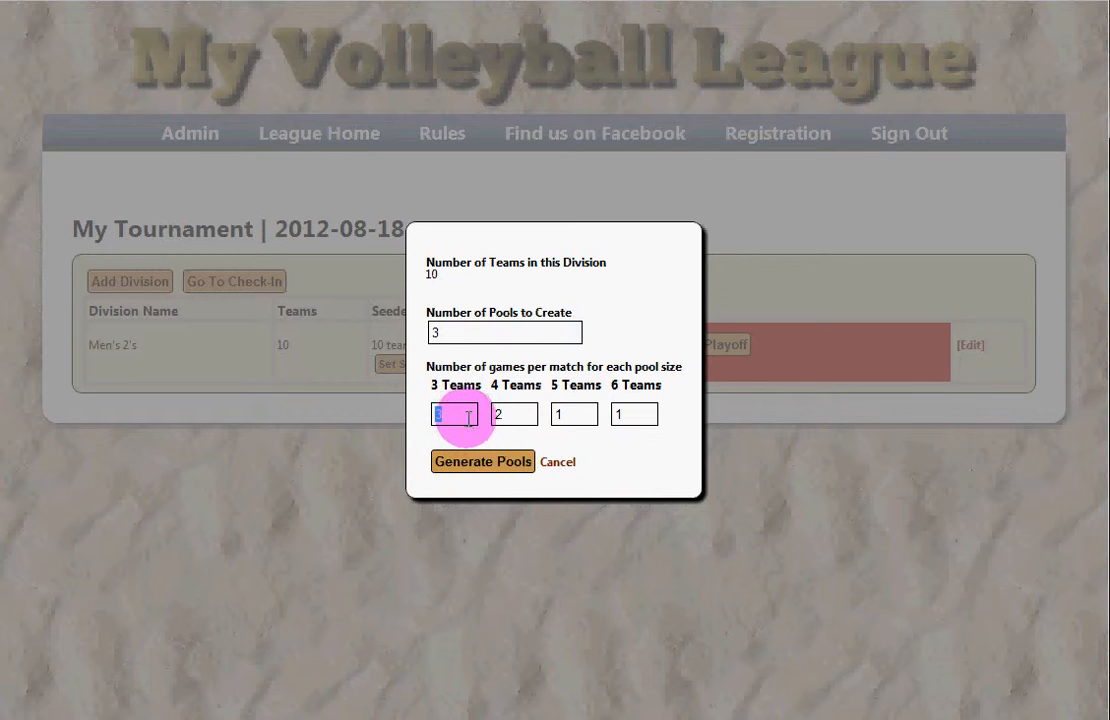
text(2)
drag(520, 416, 458, 416)
text(1)
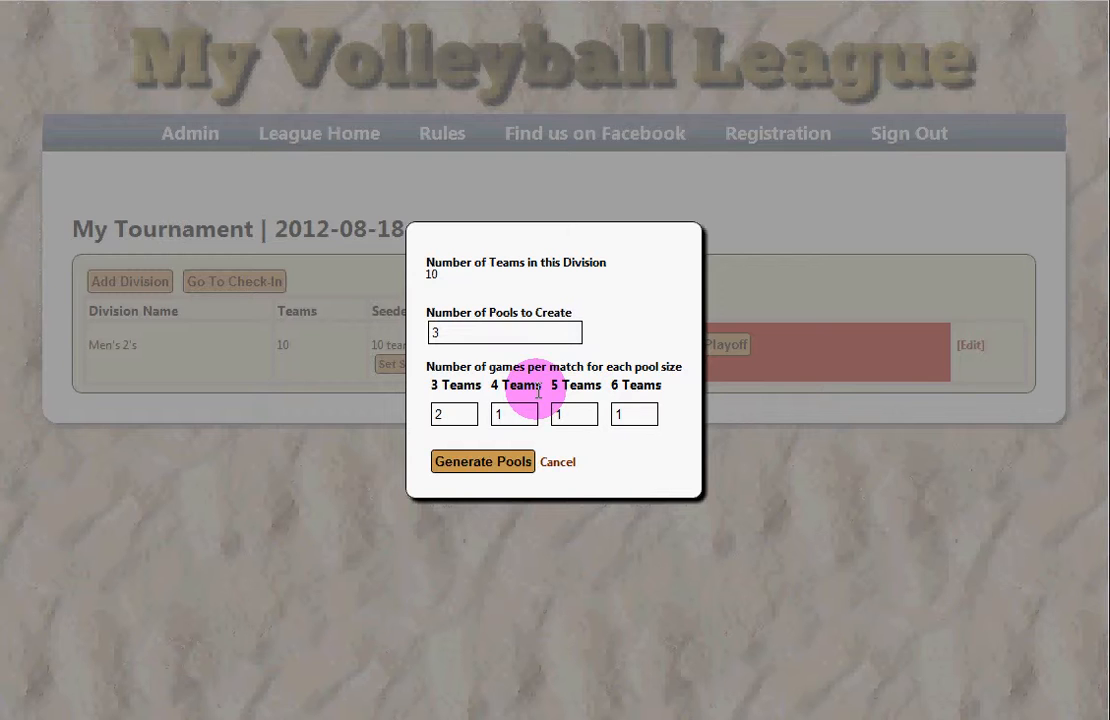
click(491, 471)
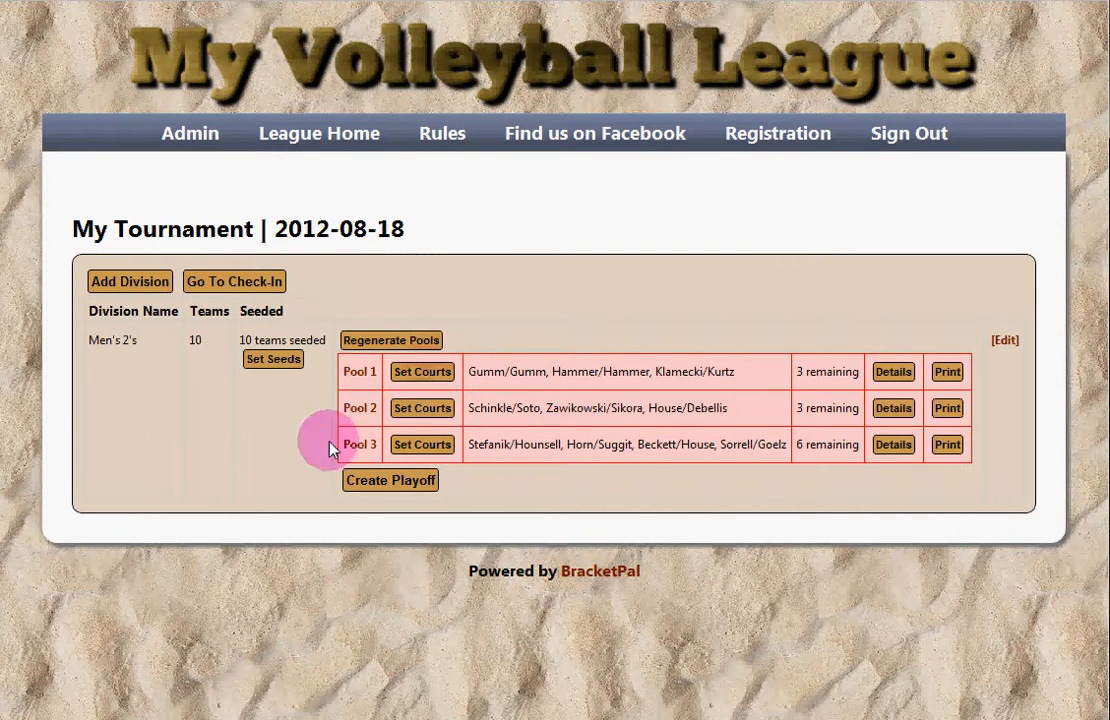
drag(825, 376, 827, 430)
click(770, 415)
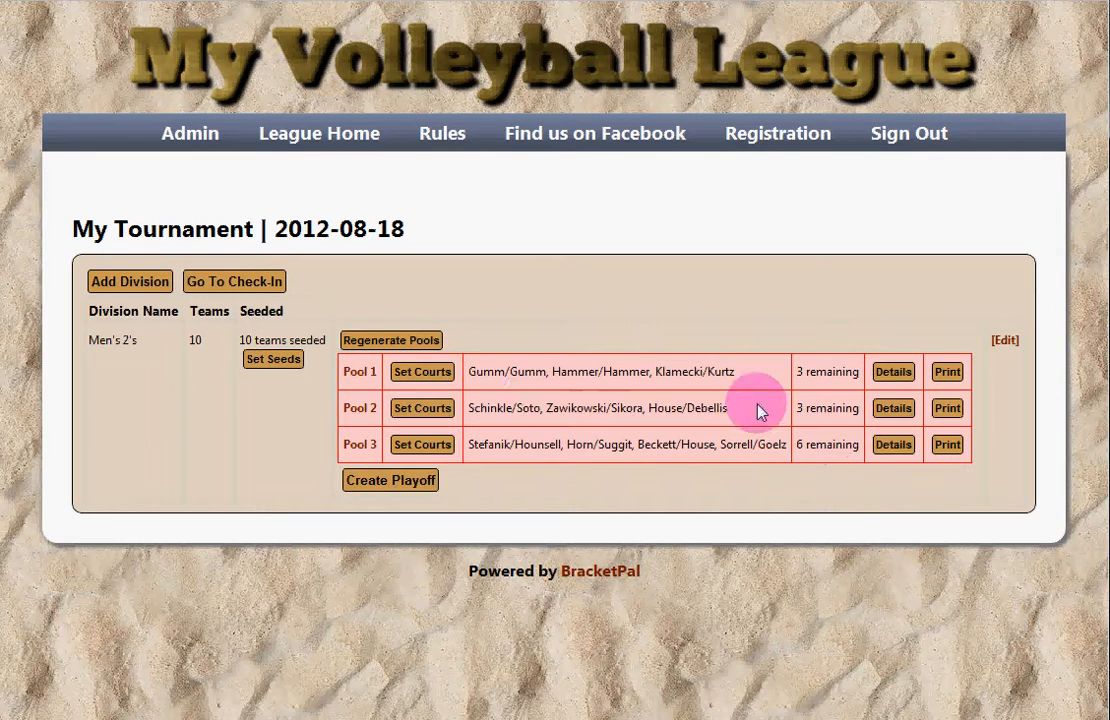
drag(469, 370, 860, 411)
click(806, 412)
Step: Tick and save Court 1 for Pool 1, Court 2 for Pool 2 and Court 3 for Pool 3
click(795, 411)
click(861, 411)
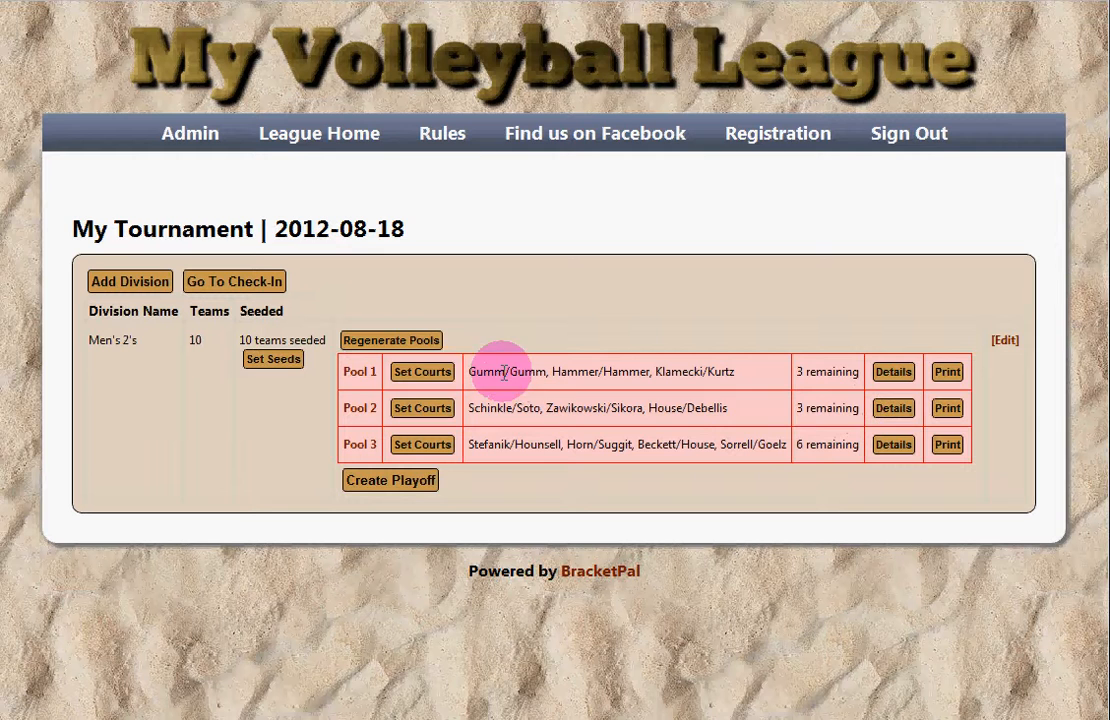
click(422, 373)
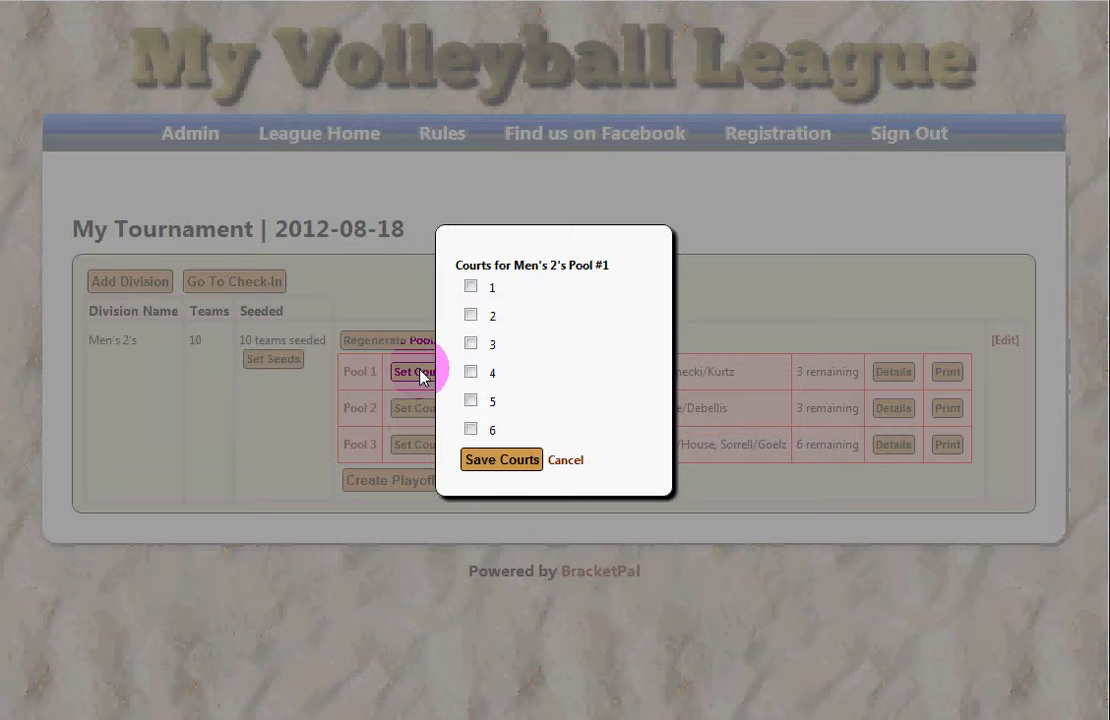
click(471, 287)
click(502, 460)
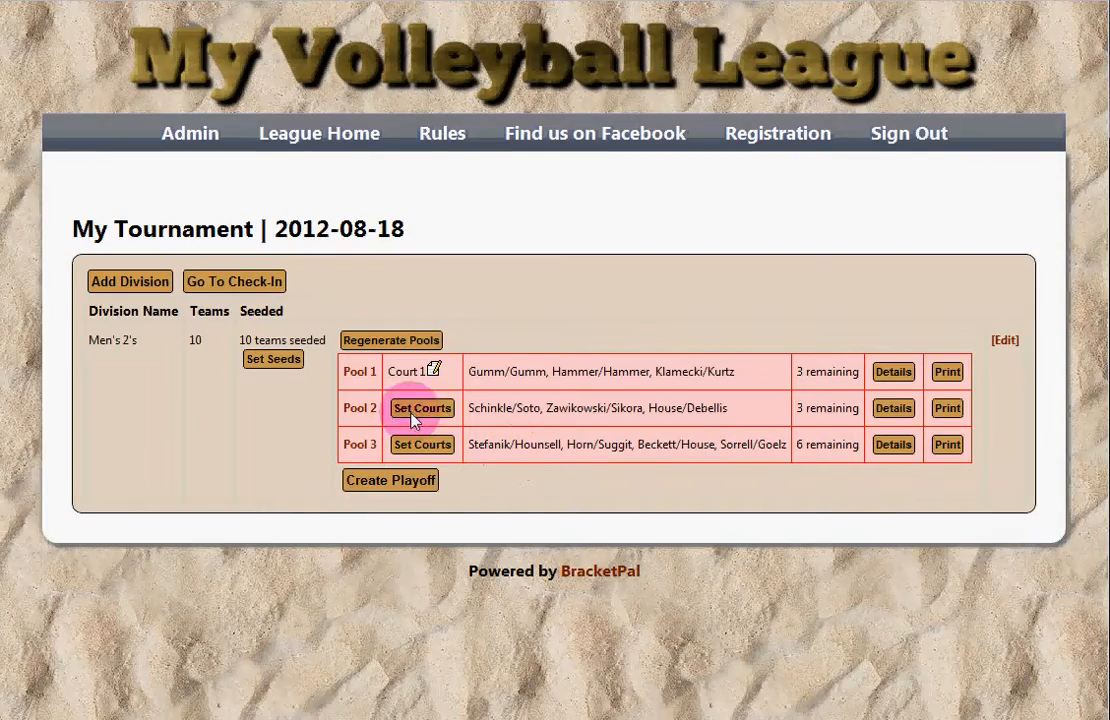
click(418, 408)
click(471, 315)
click(502, 460)
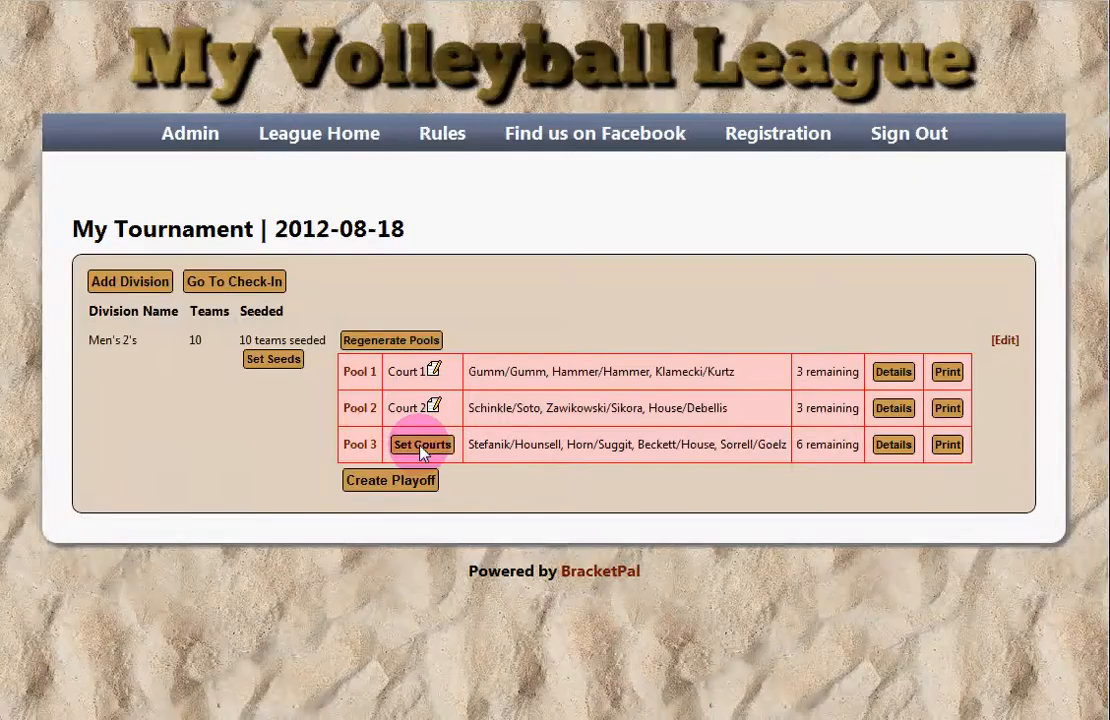
click(422, 447)
click(471, 343)
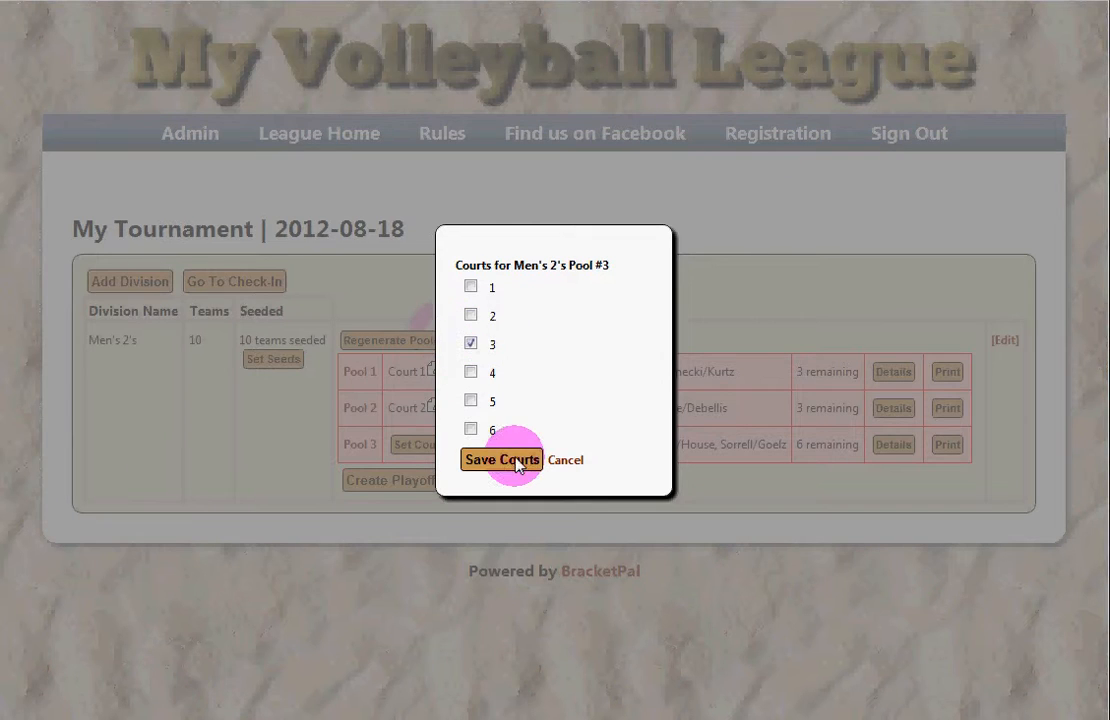
click(538, 462)
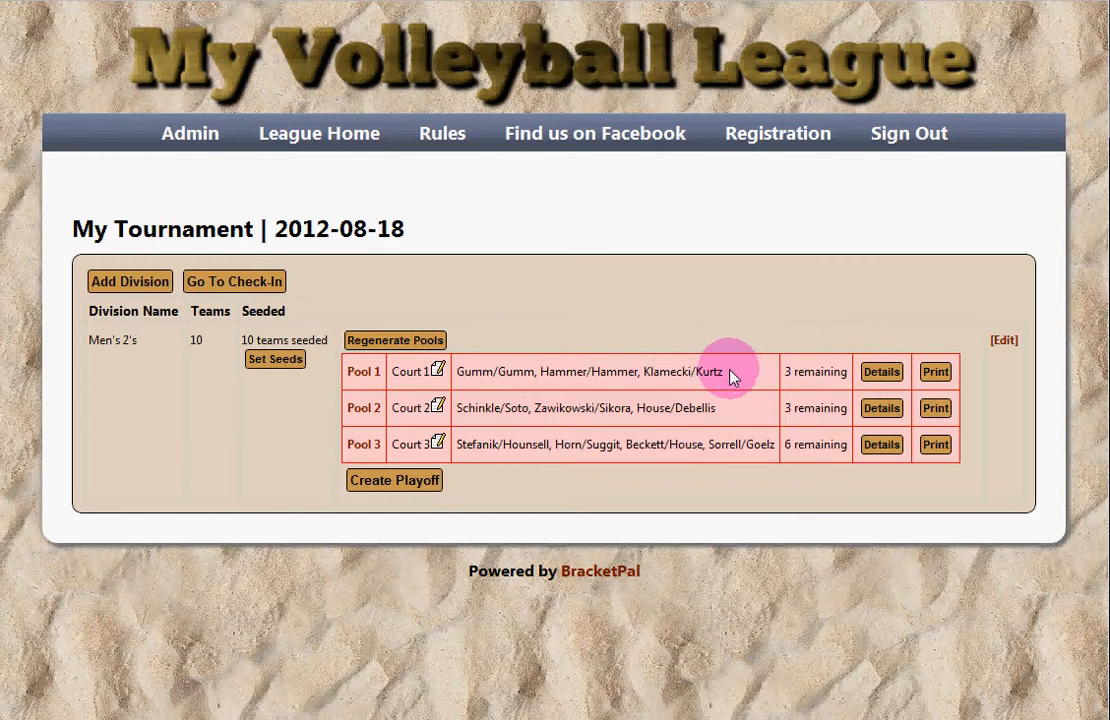
Step: Print Pool 1's sheet and zoom the preview to inspect its three teams and three matches
click(938, 374)
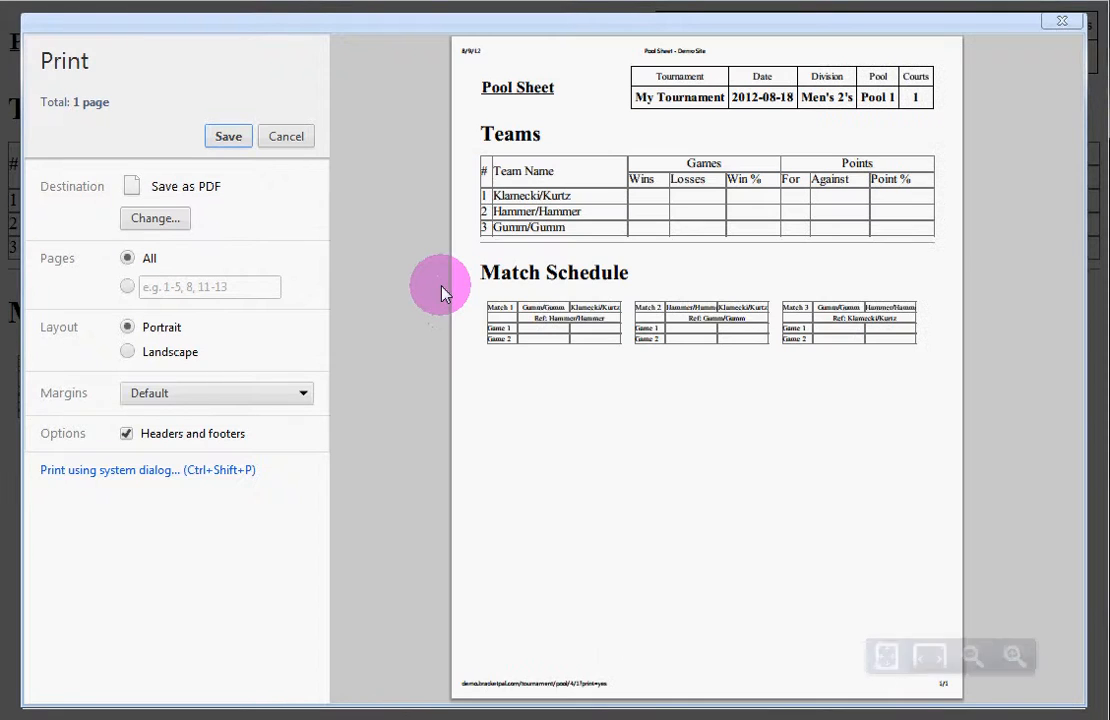
click(1013, 655)
click(1013, 655)
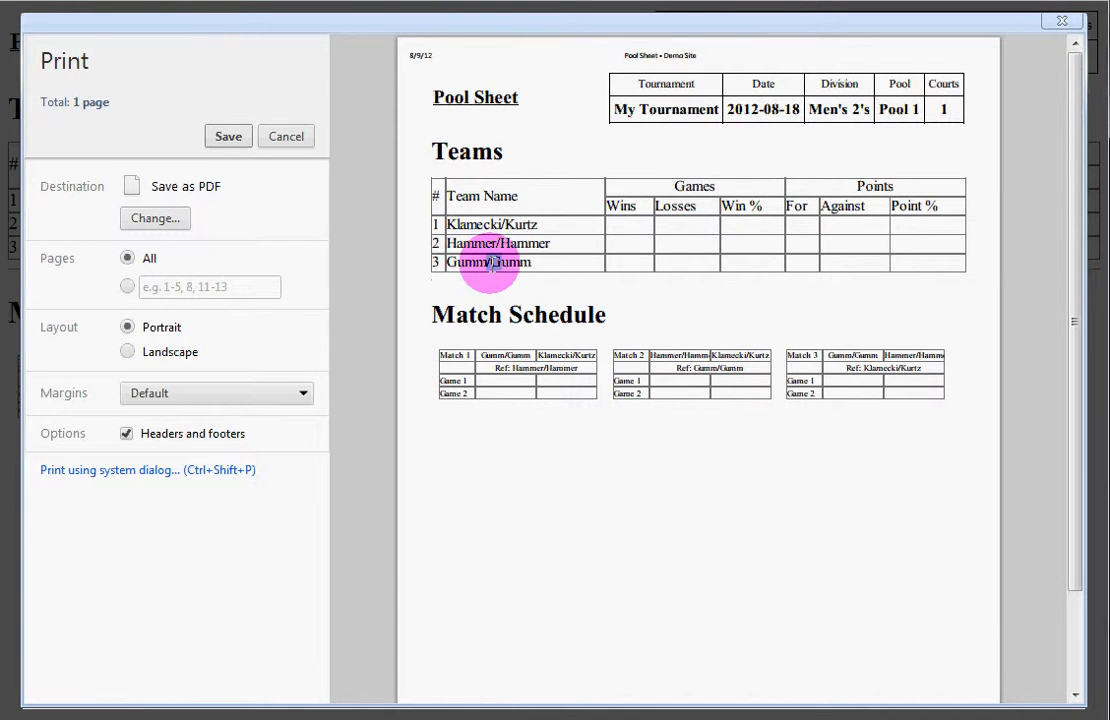
drag(488, 263, 505, 262)
click(622, 216)
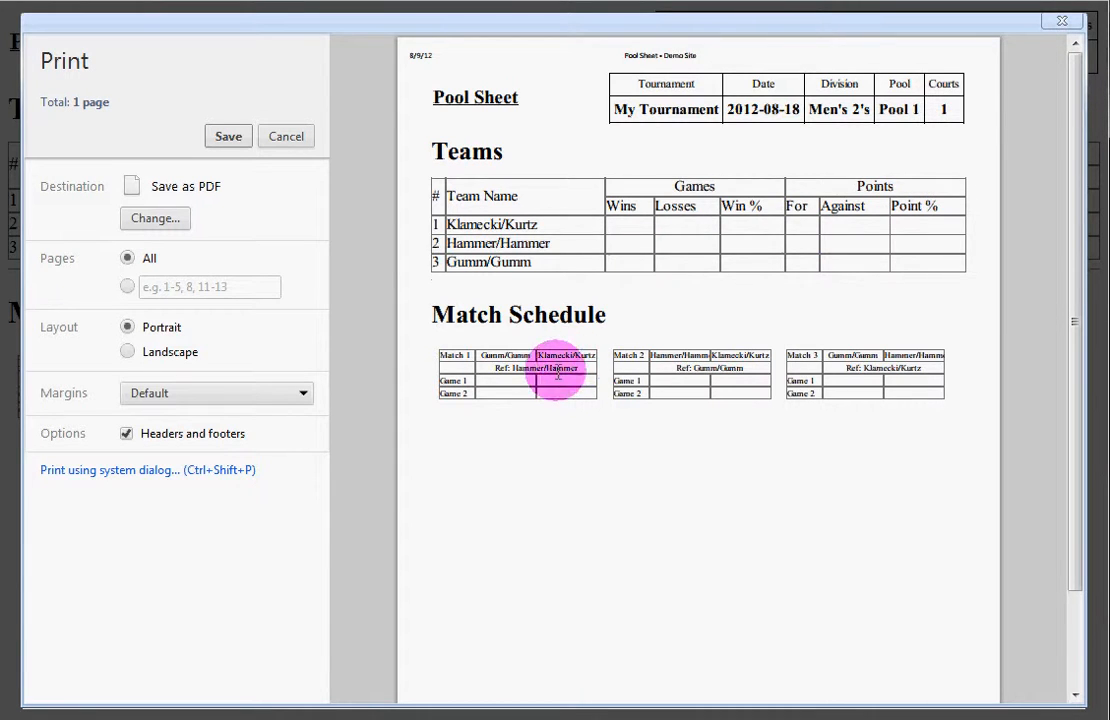
scroll(540, 267, down, 2)
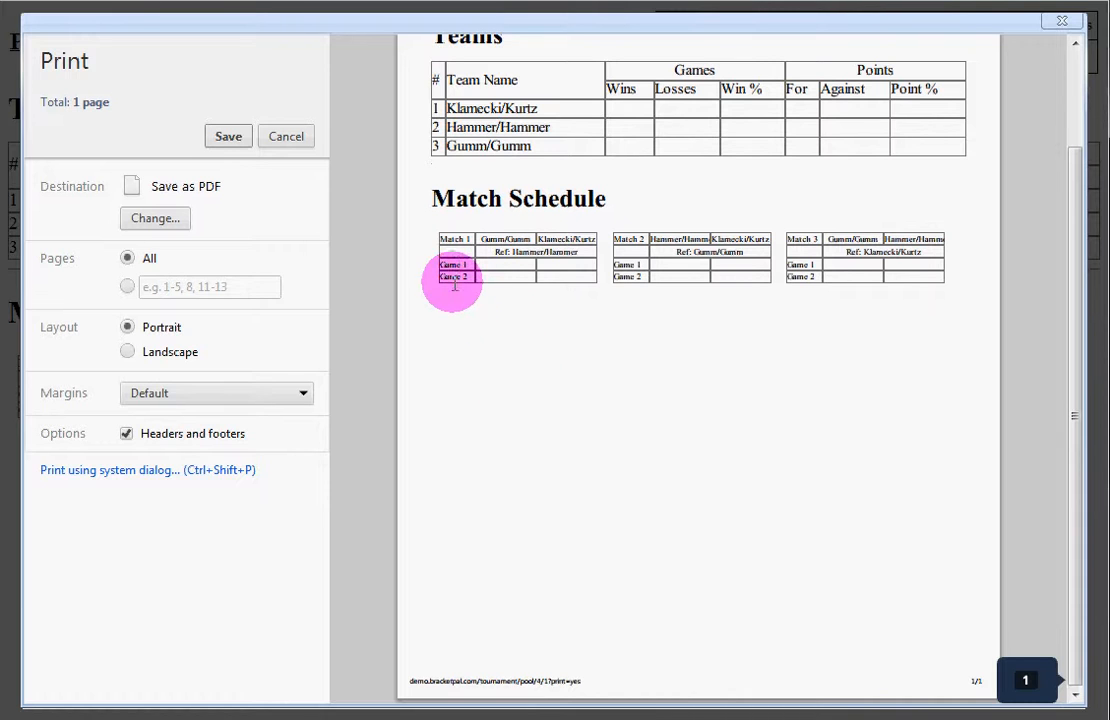
double_click(498, 255)
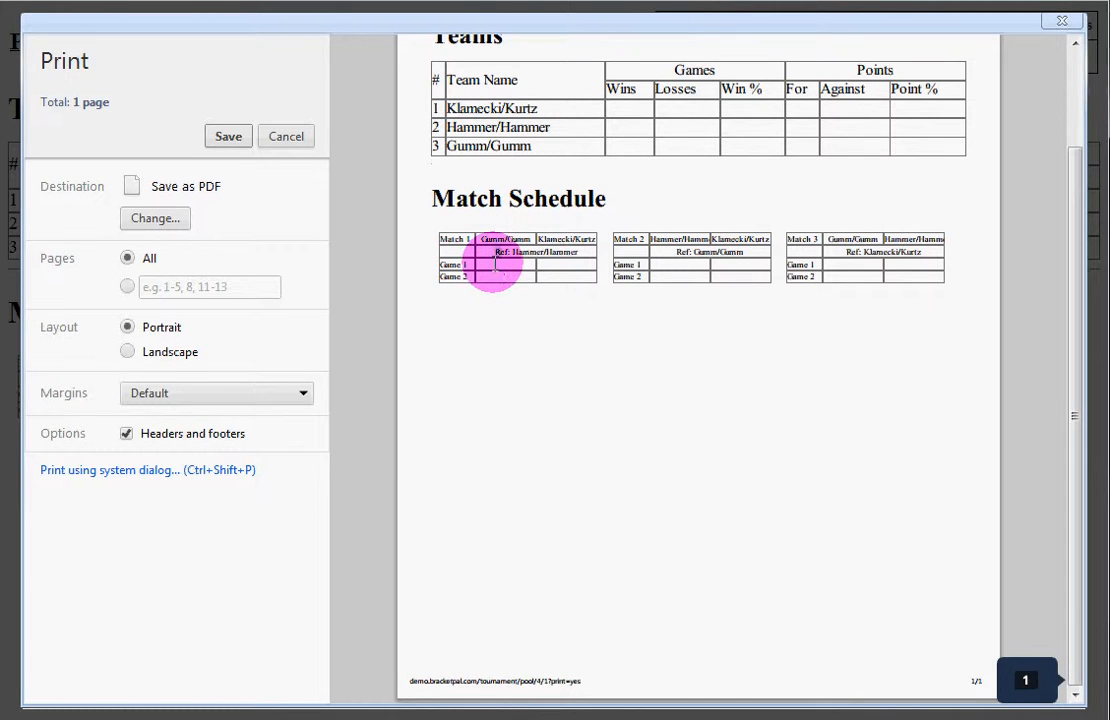
click(565, 254)
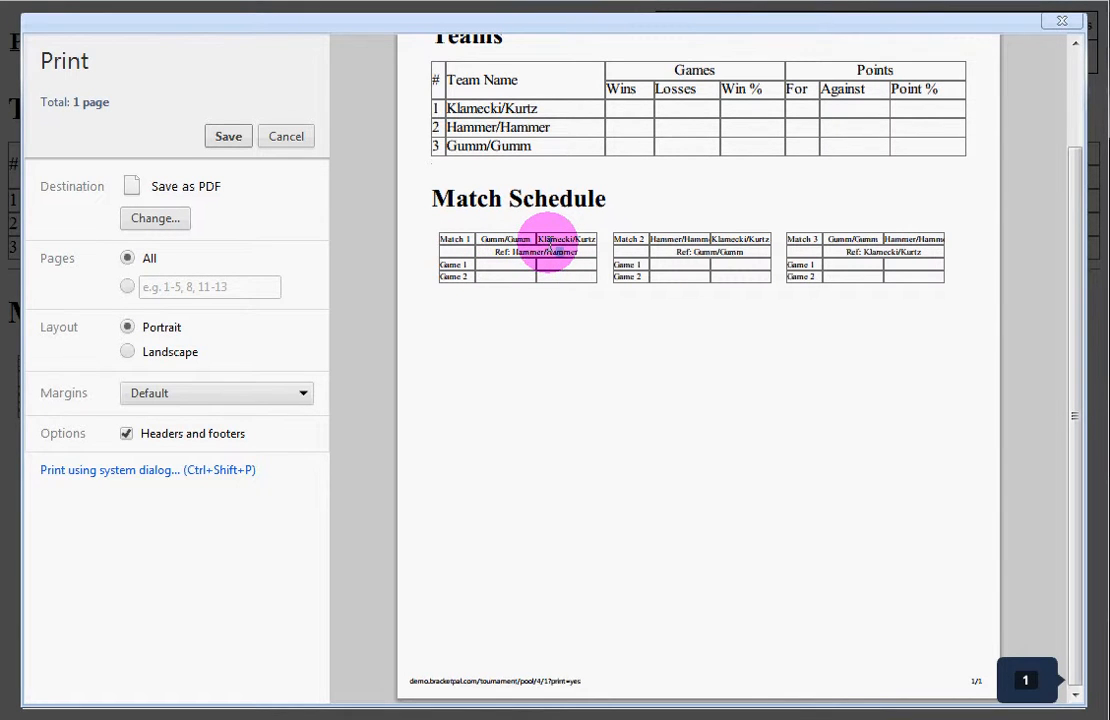
scroll(632, 278, up, 2)
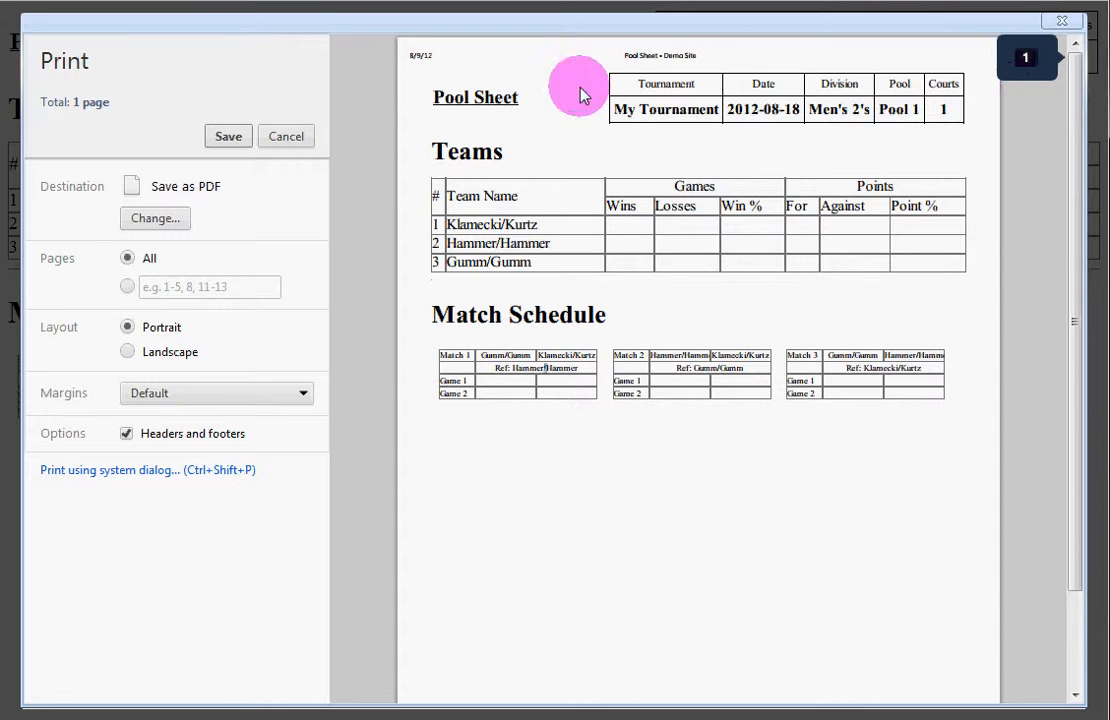
Step: Cancel the print preview and open Pool 1's details page from the tournament overview
click(307, 140)
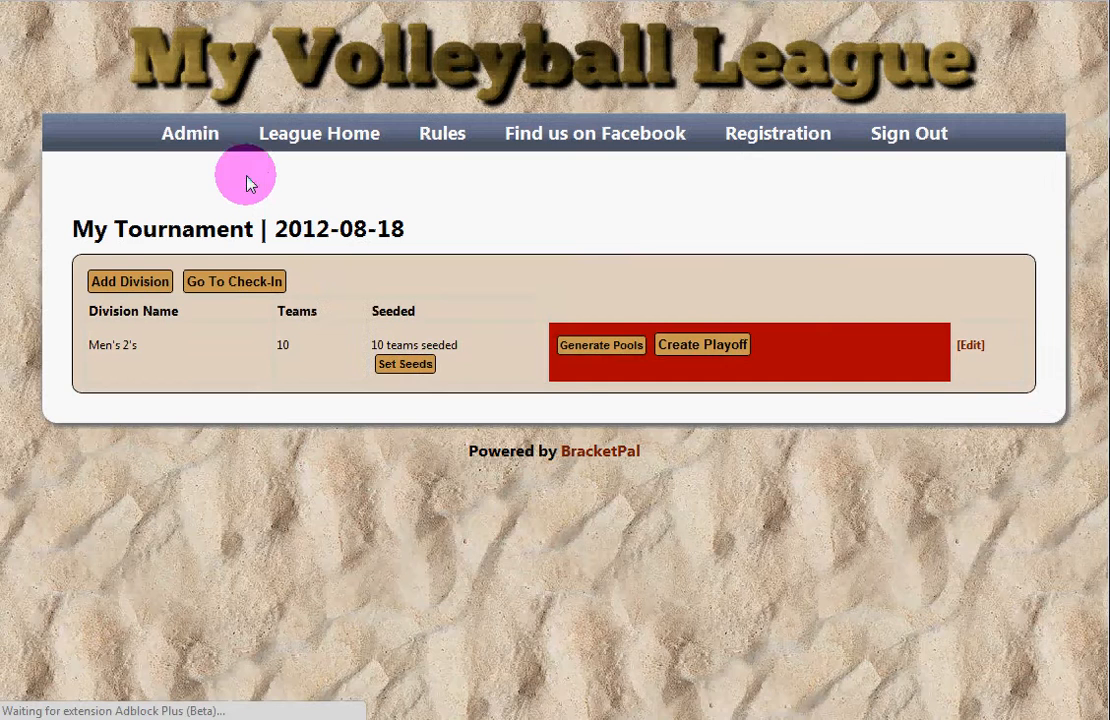
click(85, 1)
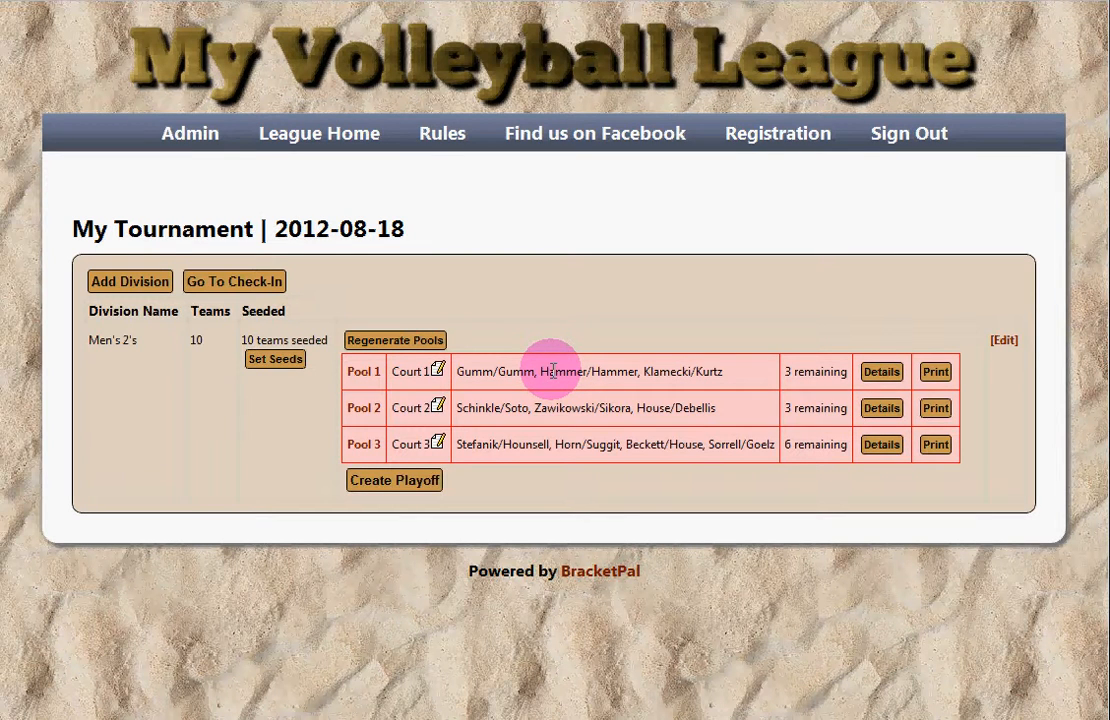
click(884, 374)
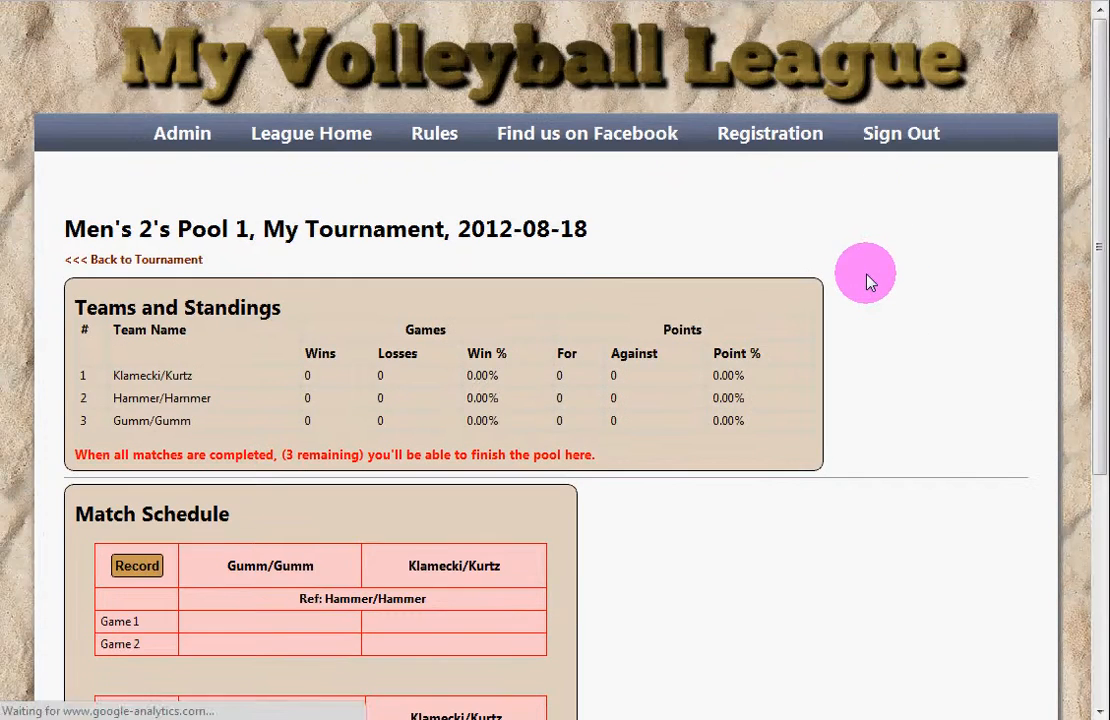
Step: Look over Pool 1's zeroed standings and match schedule, then bring up the first match's score entry
scroll(868, 281, down, 2)
scroll(872, 281, up, 1)
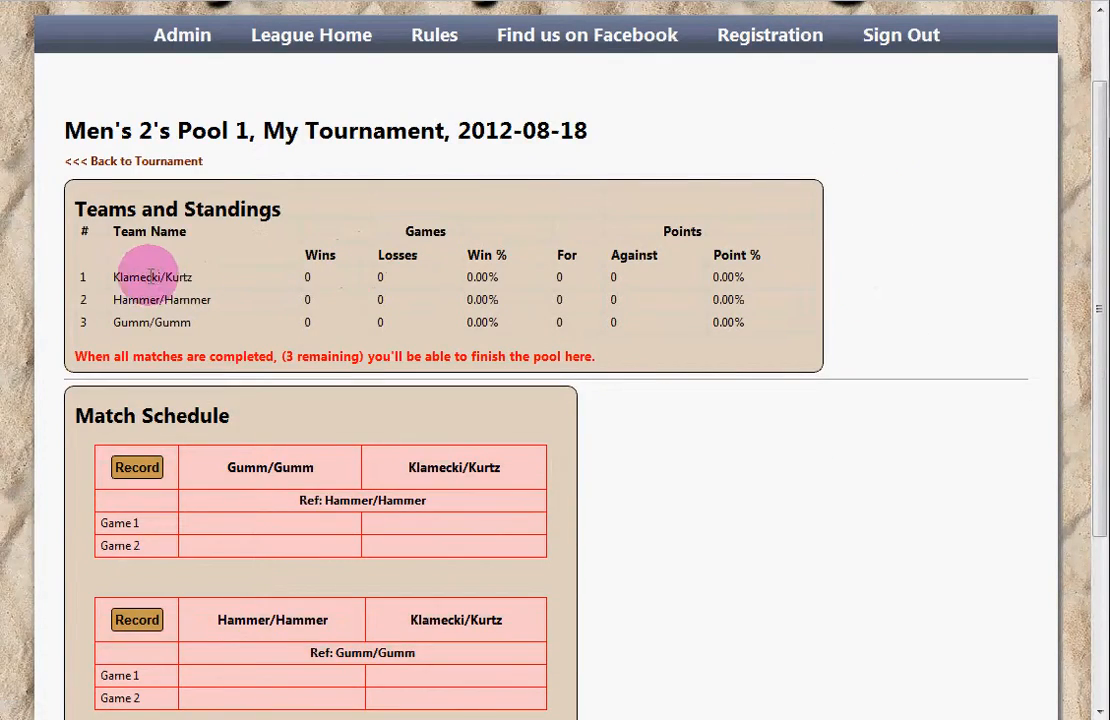
drag(150, 276, 380, 294)
click(380, 294)
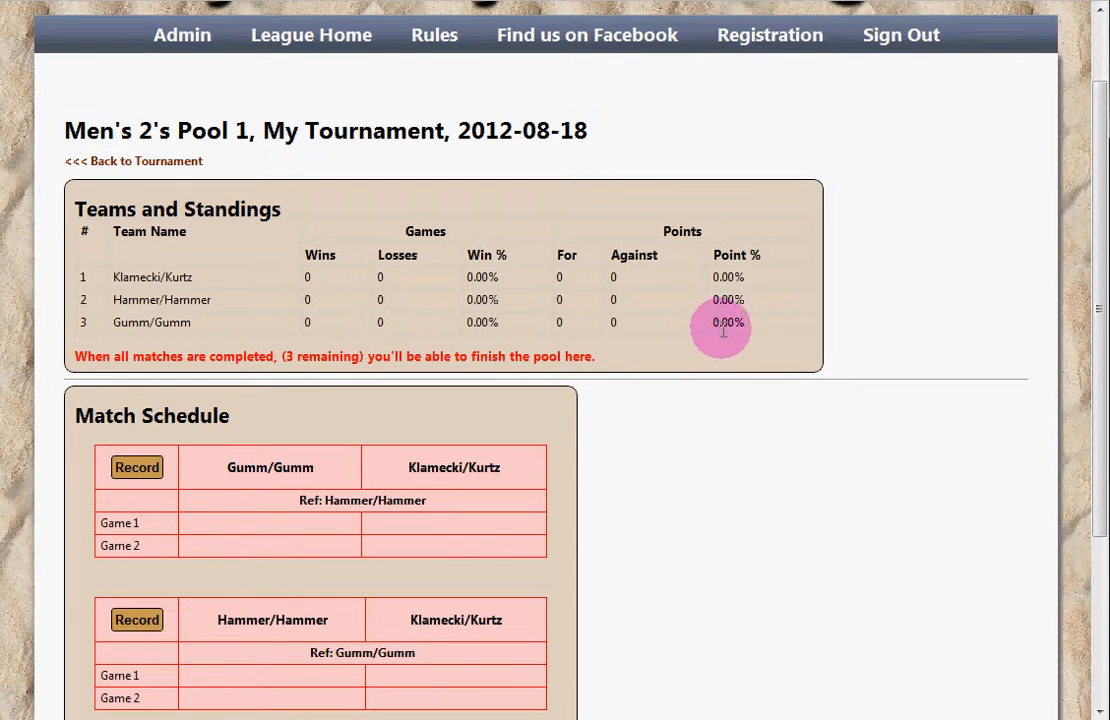
drag(721, 330, 488, 307)
click(525, 312)
scroll(527, 308, down, 3)
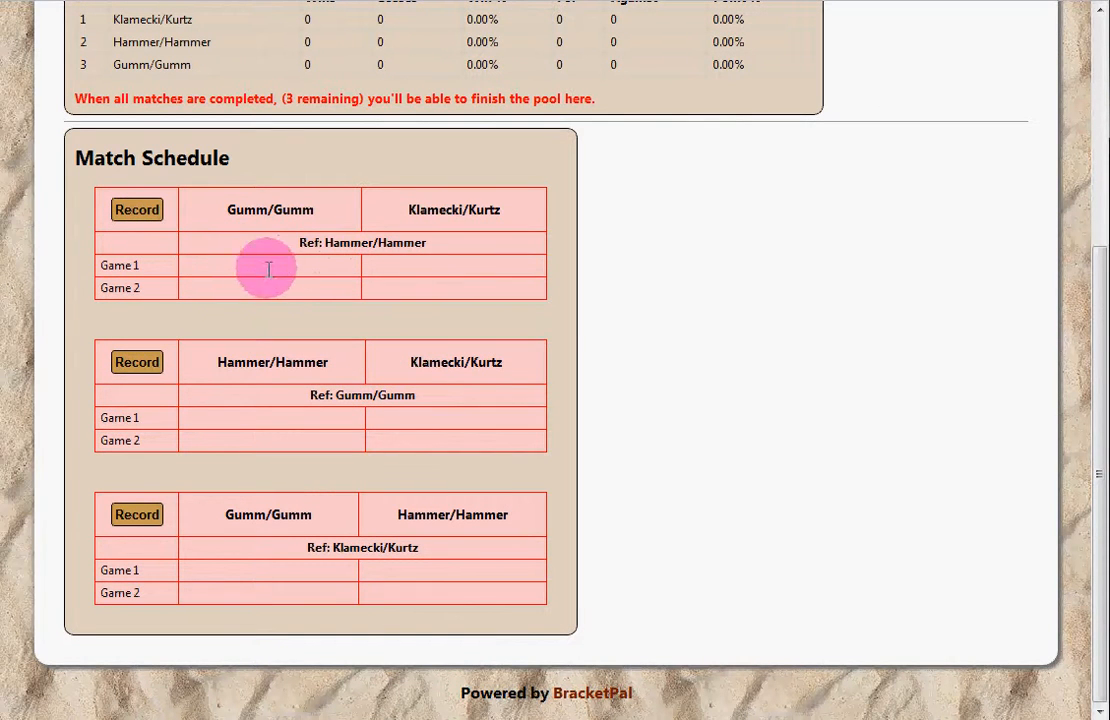
click(137, 210)
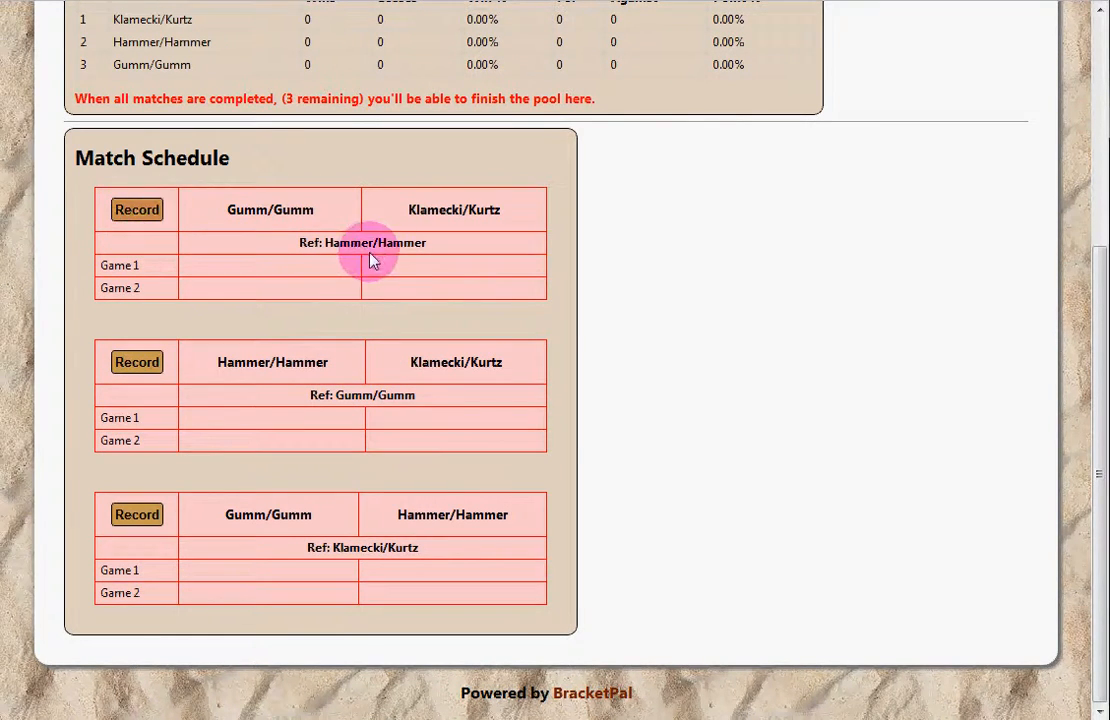
Step: Record Gumm/Gumm vs Klamecki/Kurtz as 17–21 and 18–21
click(484, 341)
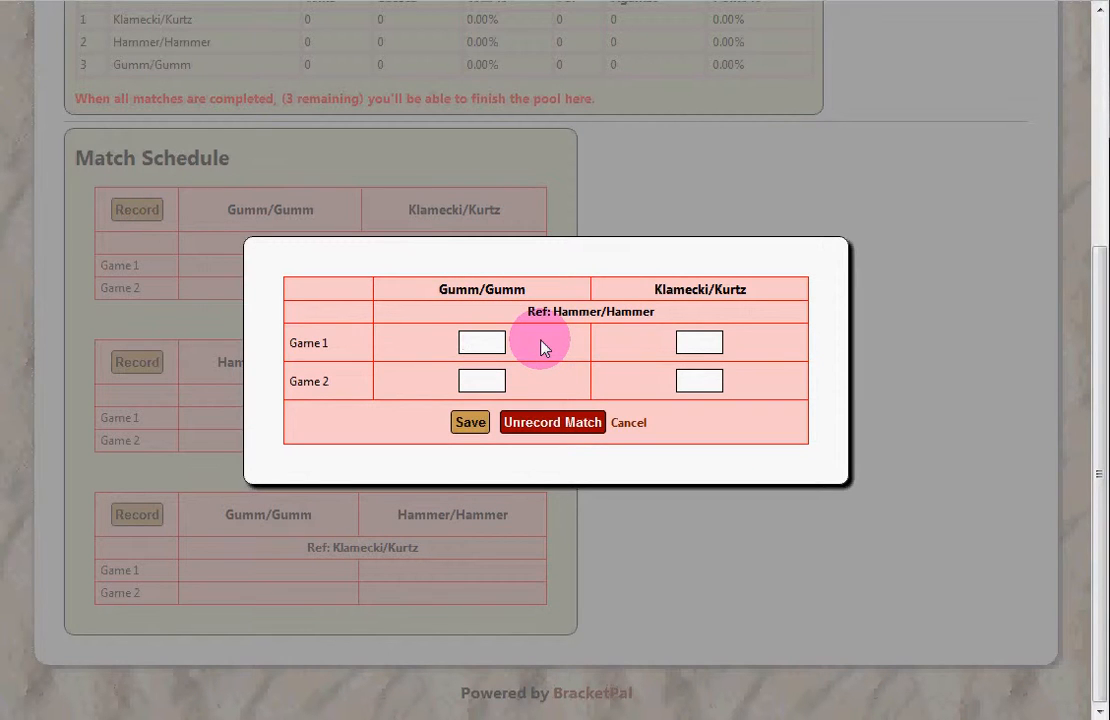
text(17)
key(Tab)
text(21)
key(Tab)
text(18)
key(Tab)
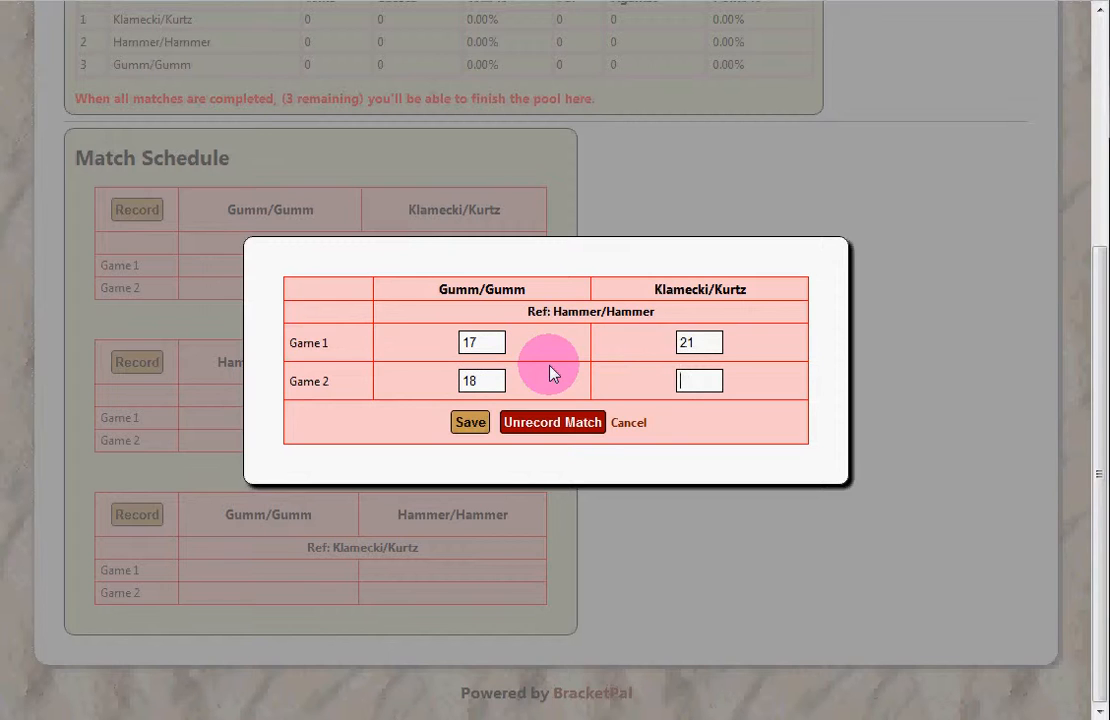
text(21)
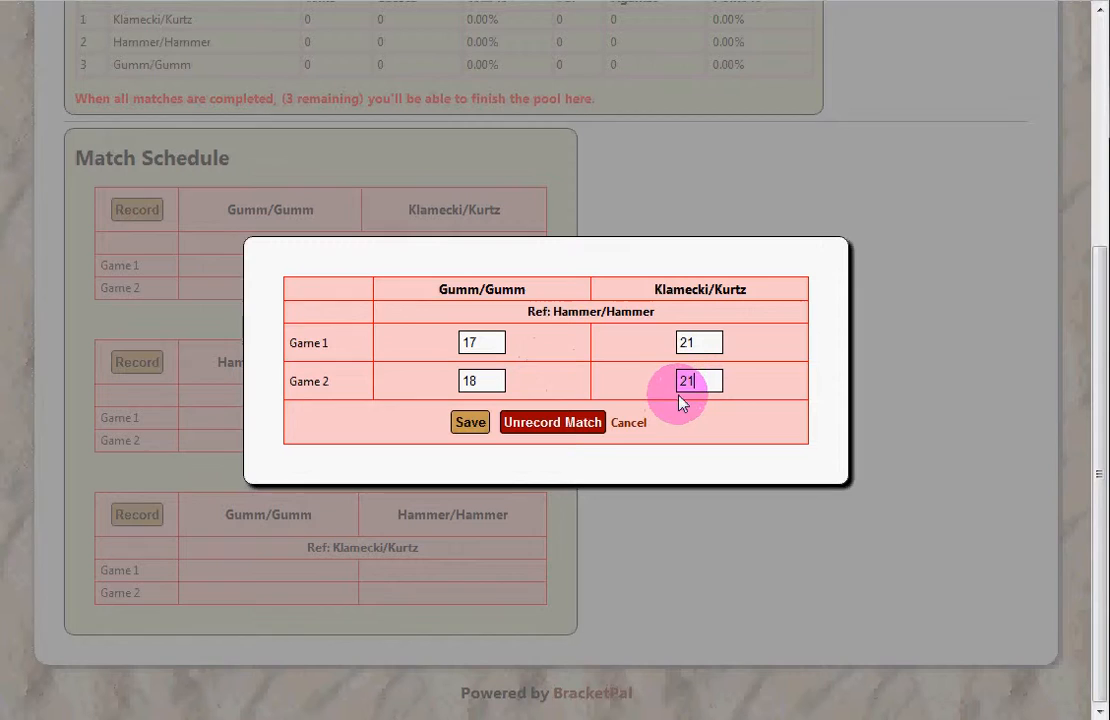
click(468, 423)
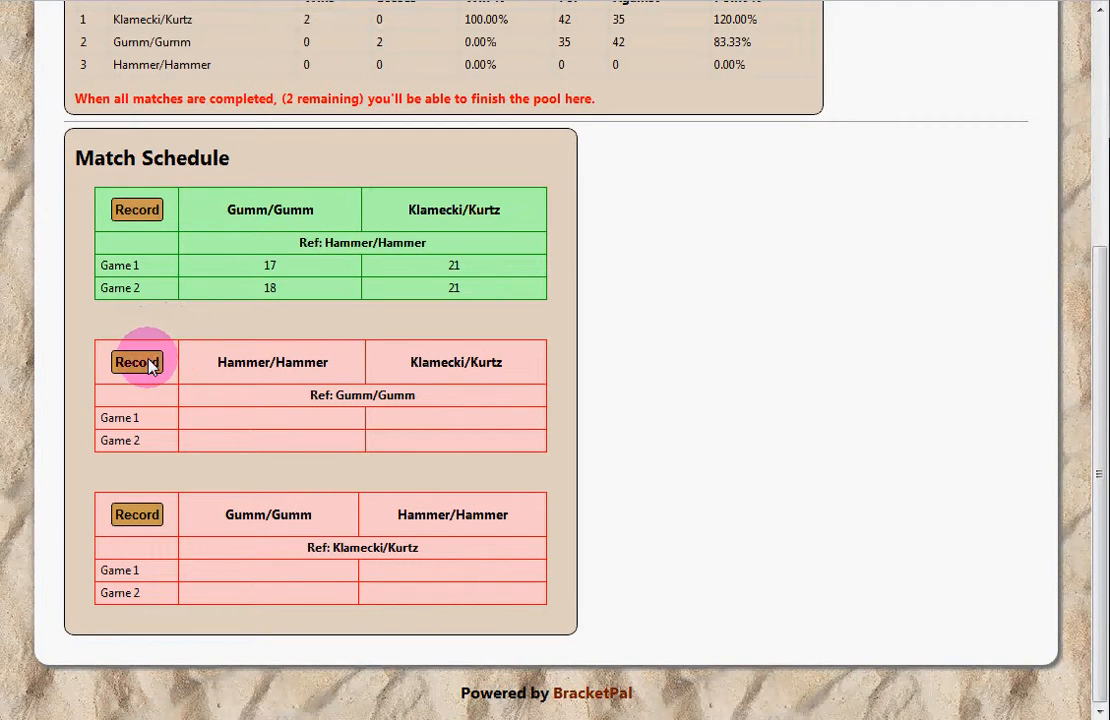
Step: Enter and save scores for Hammer/Hammer vs Klamecki/Kurtz and Gumm/Gumm vs Hammer/Hammer
click(148, 363)
click(491, 341)
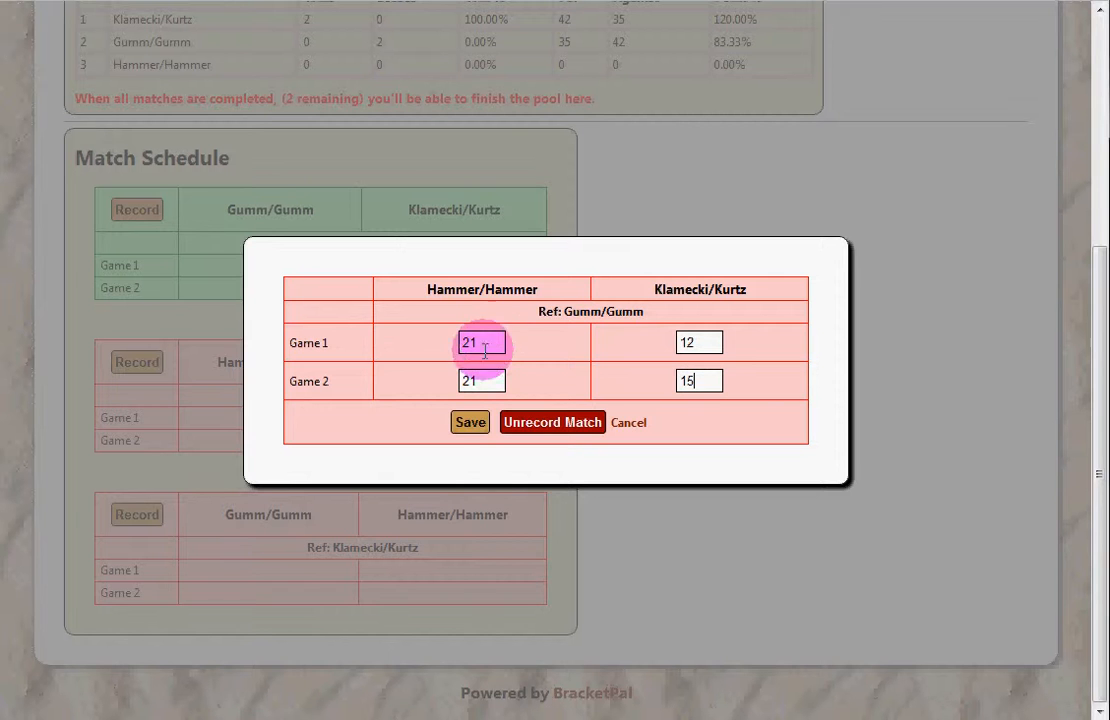
click(470, 422)
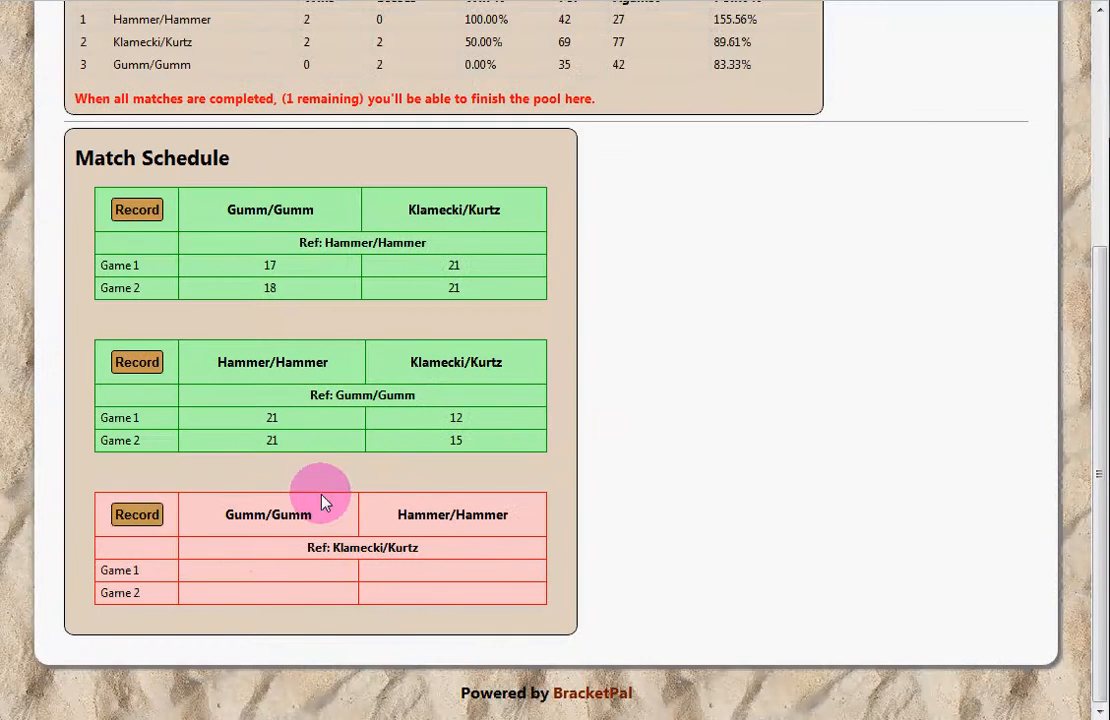
click(137, 514)
click(488, 344)
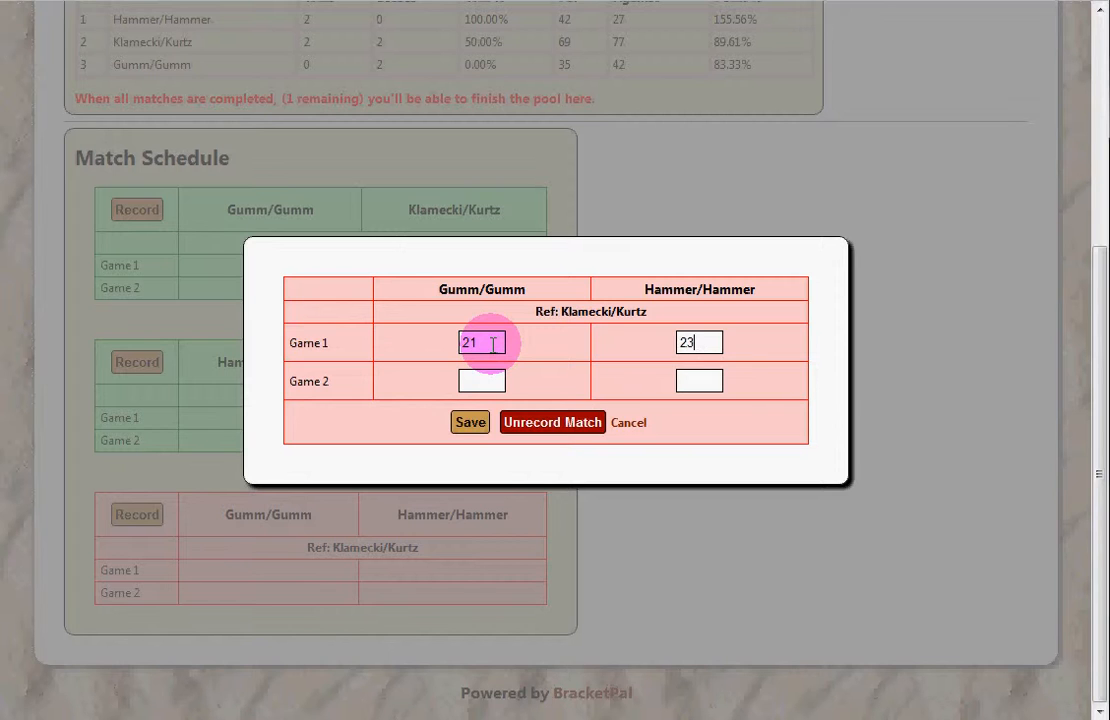
click(488, 378)
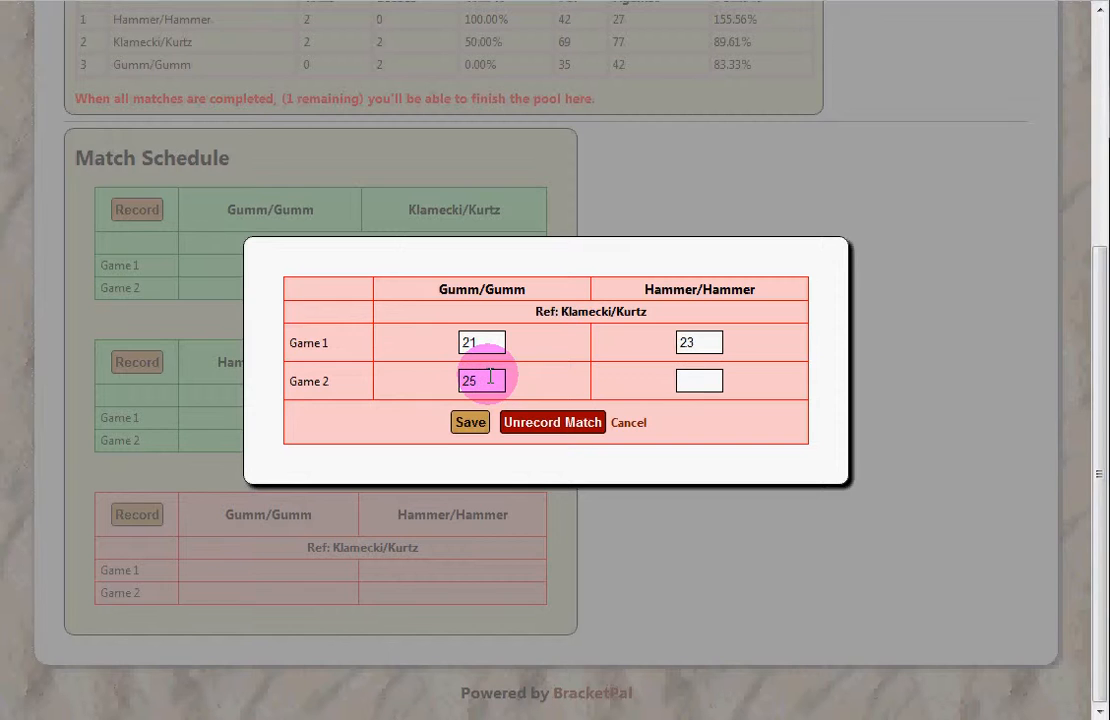
click(470, 422)
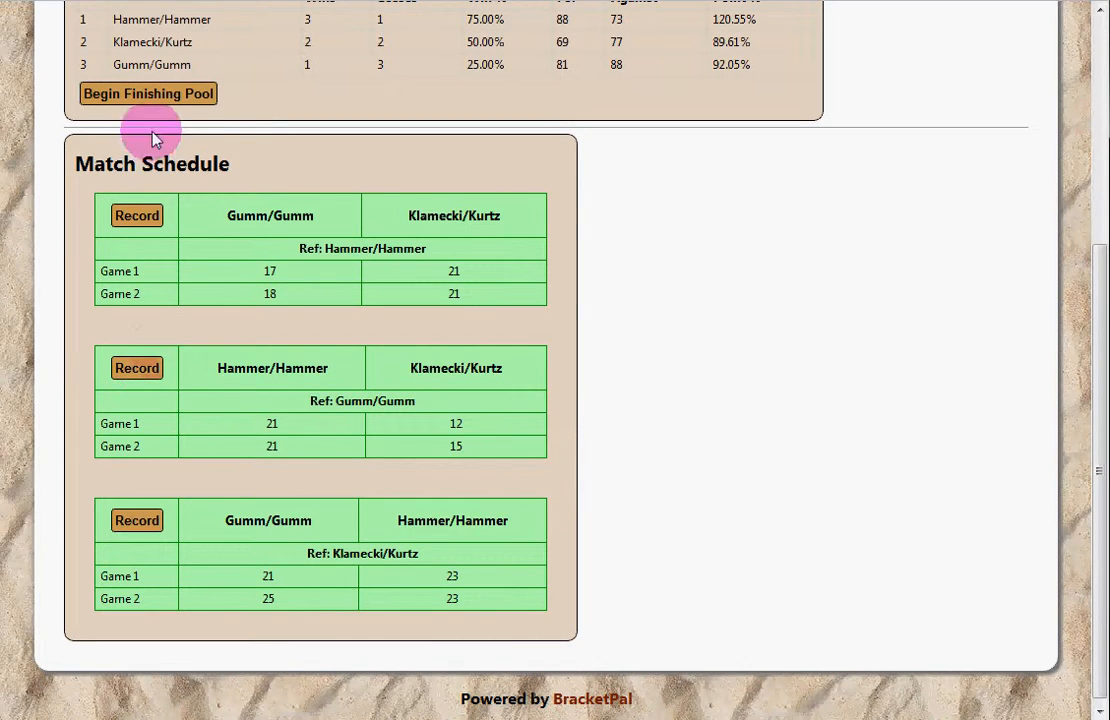
Step: Review Pool 1's completed standings table
scroll(356, 220, up, 3)
scroll(432, 358, down, 3)
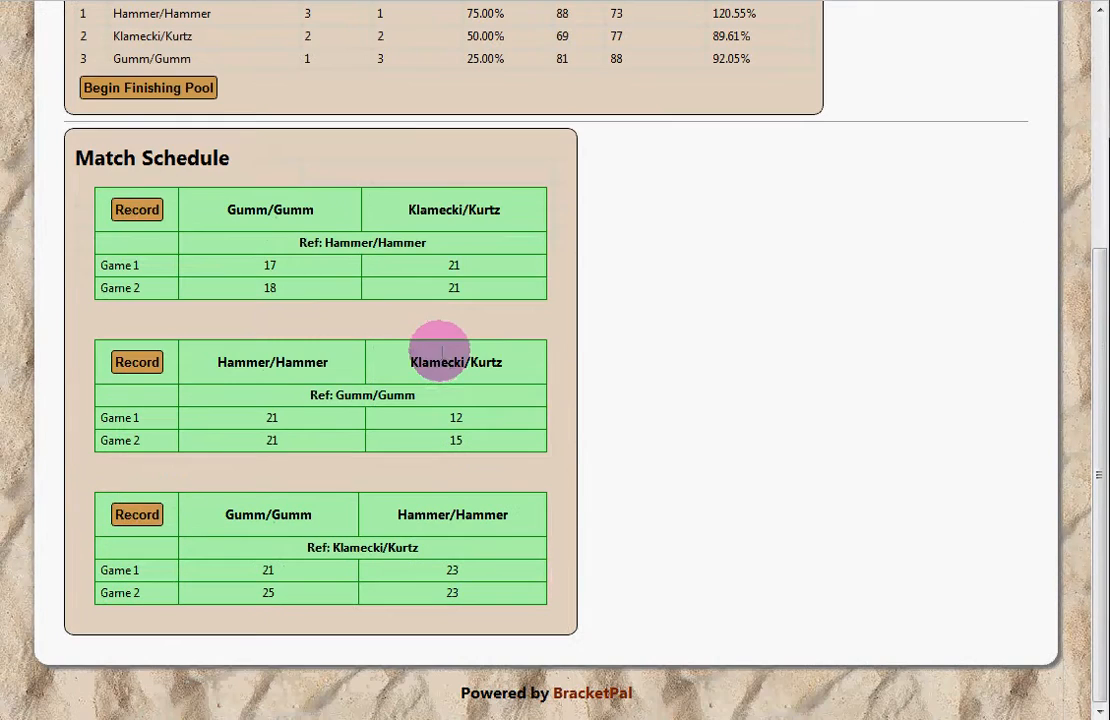
scroll(340, 367, up, 3)
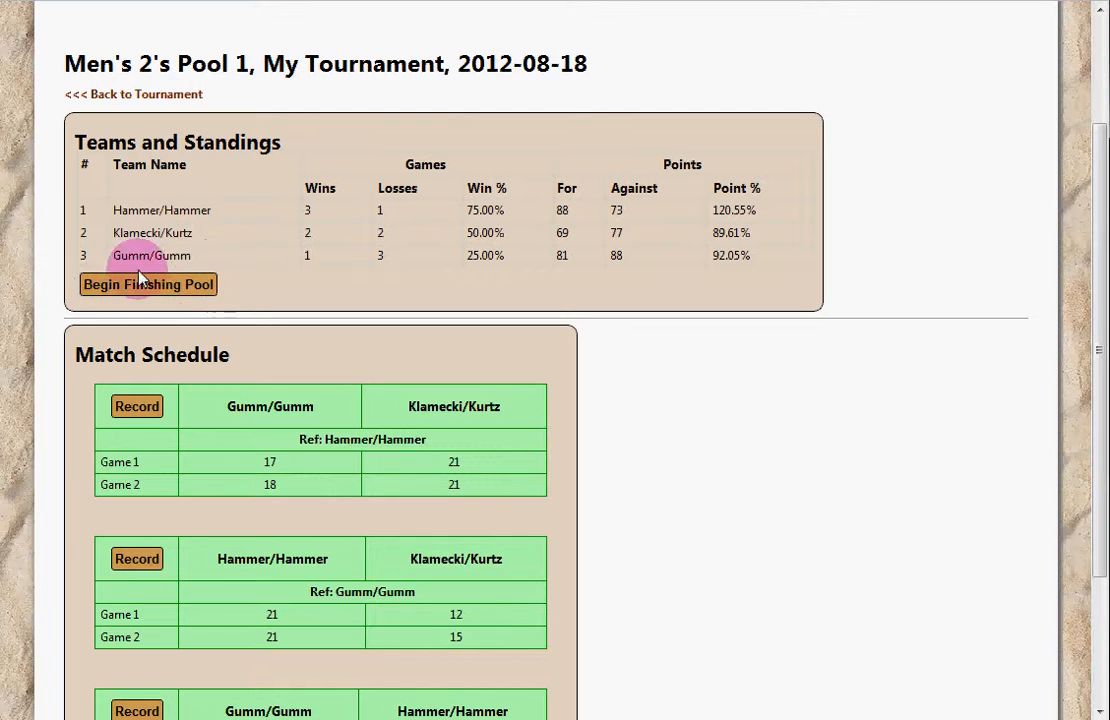
drag(113, 210, 189, 207)
click(189, 207)
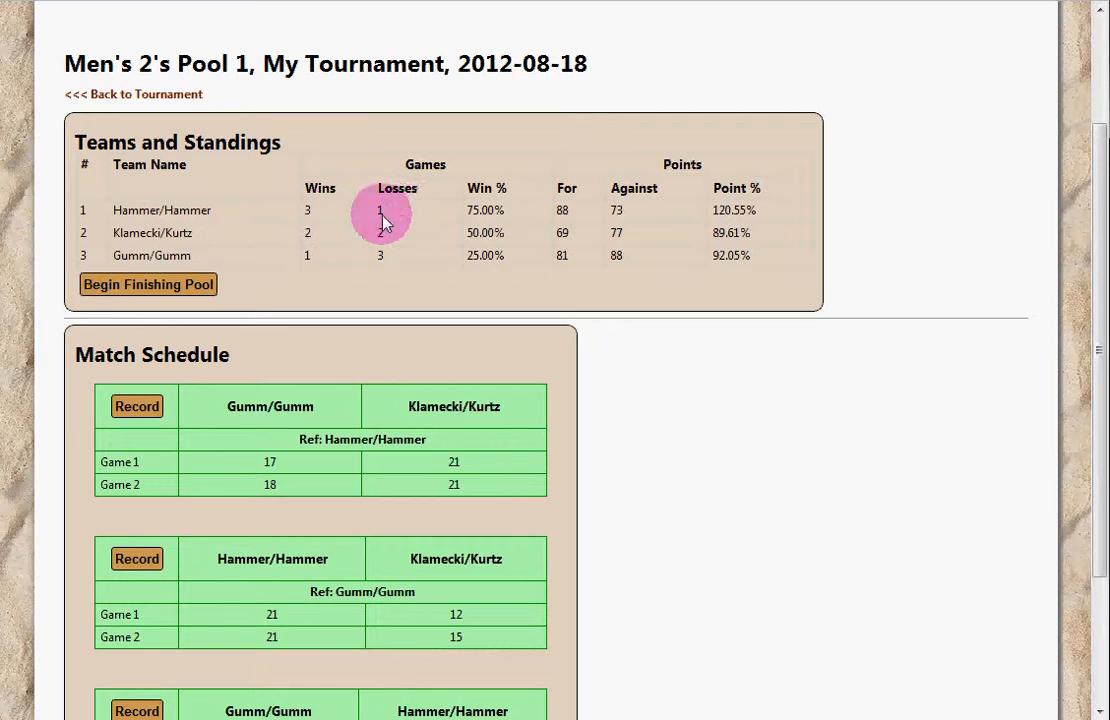
click(488, 205)
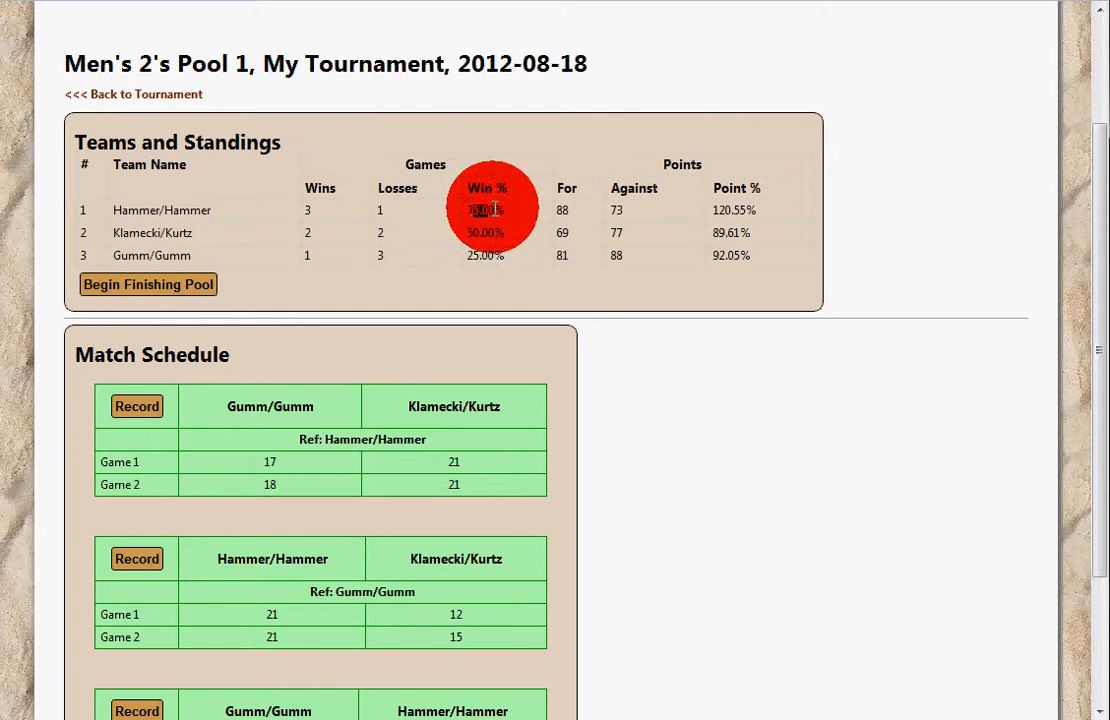
drag(572, 212, 557, 209)
click(657, 206)
click(760, 213)
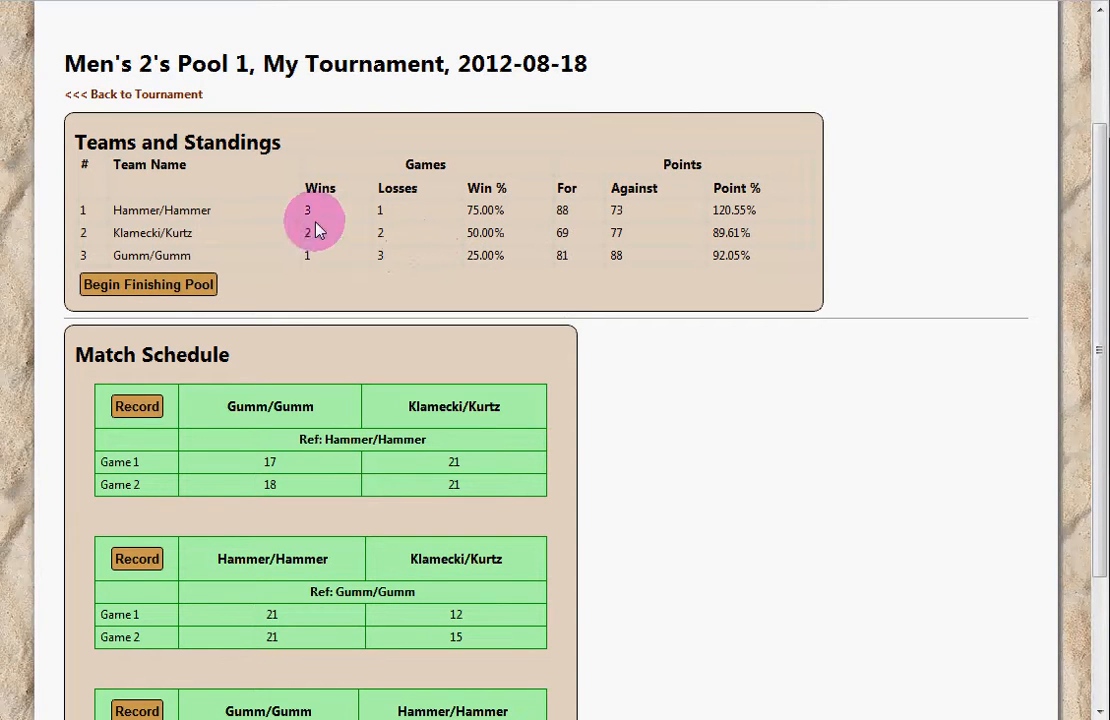
Step: Lock Pool 1's final ranks: Hammer/Hammer 1st, Klamecki/Kurtz 2nd, Gumm/Gumm 3rd
click(168, 286)
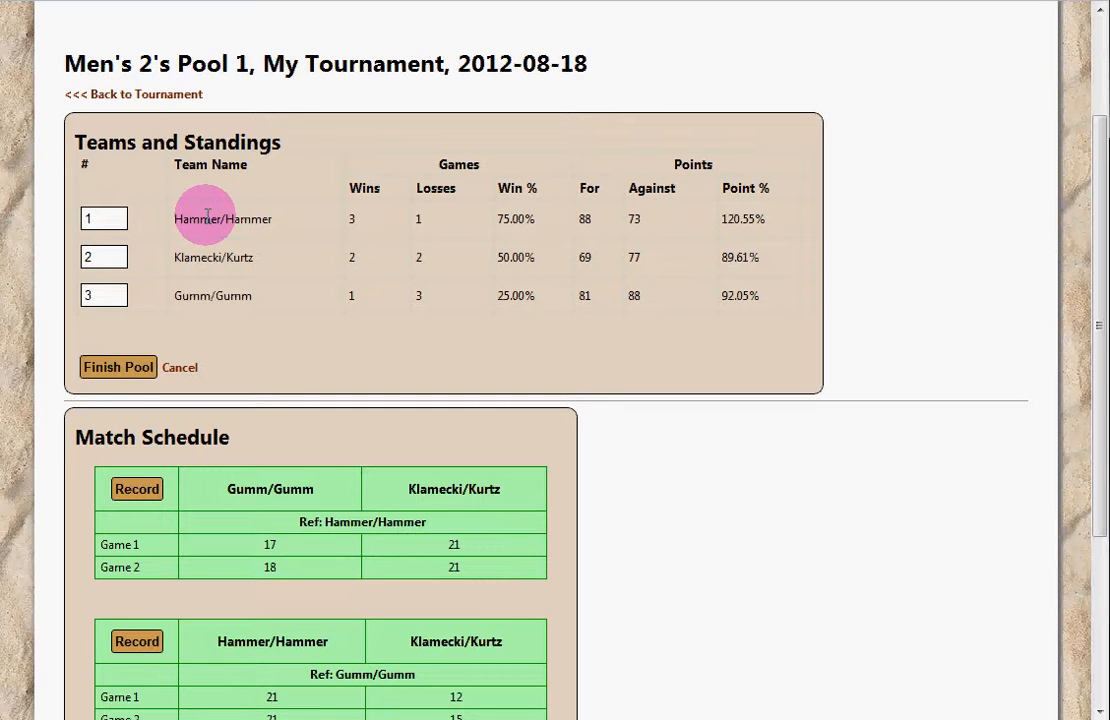
click(201, 219)
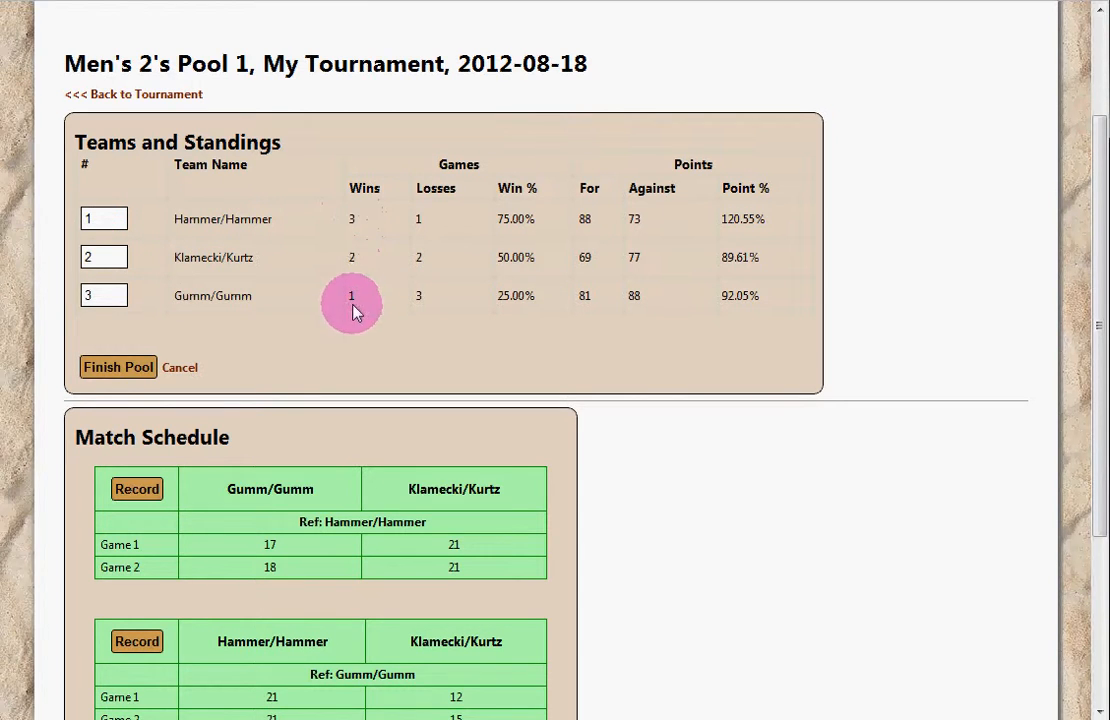
click(118, 367)
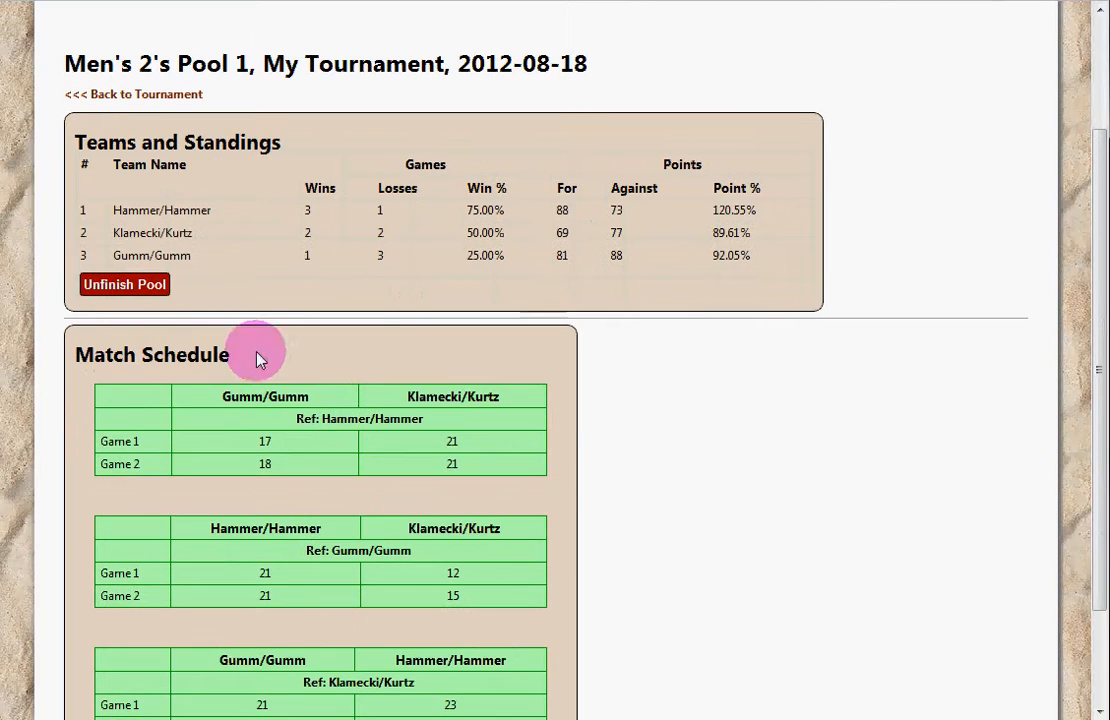
Step: Go back to the tournament overview and open Pool 2's details page
click(172, 95)
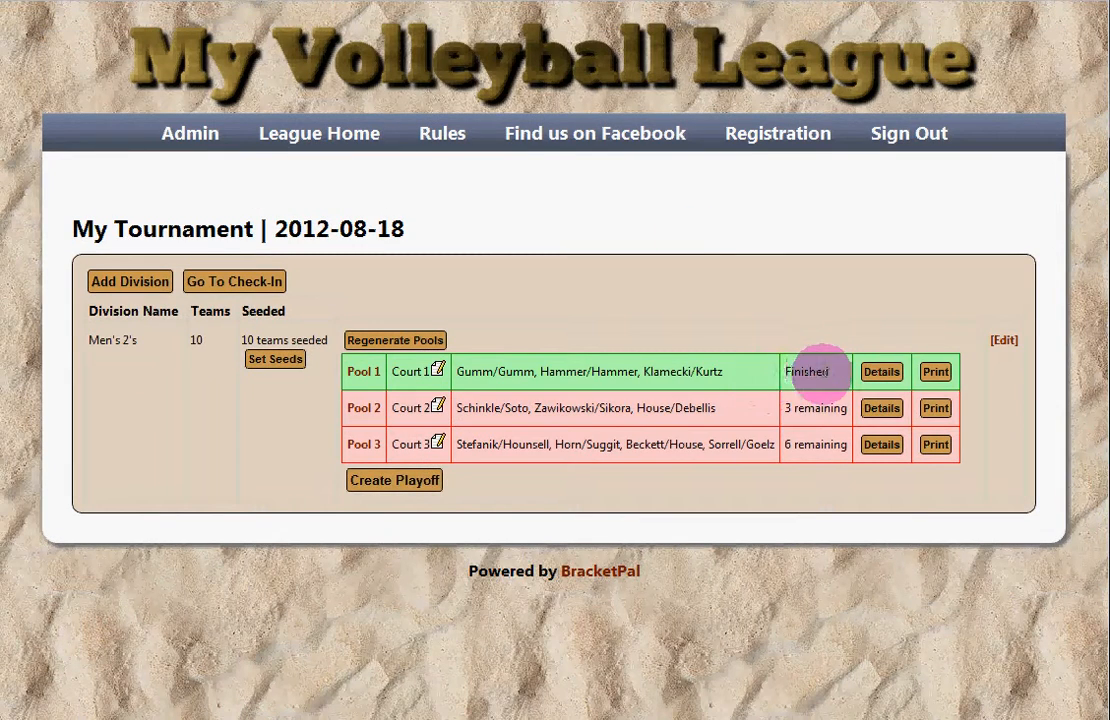
drag(822, 373, 702, 374)
click(587, 365)
click(801, 374)
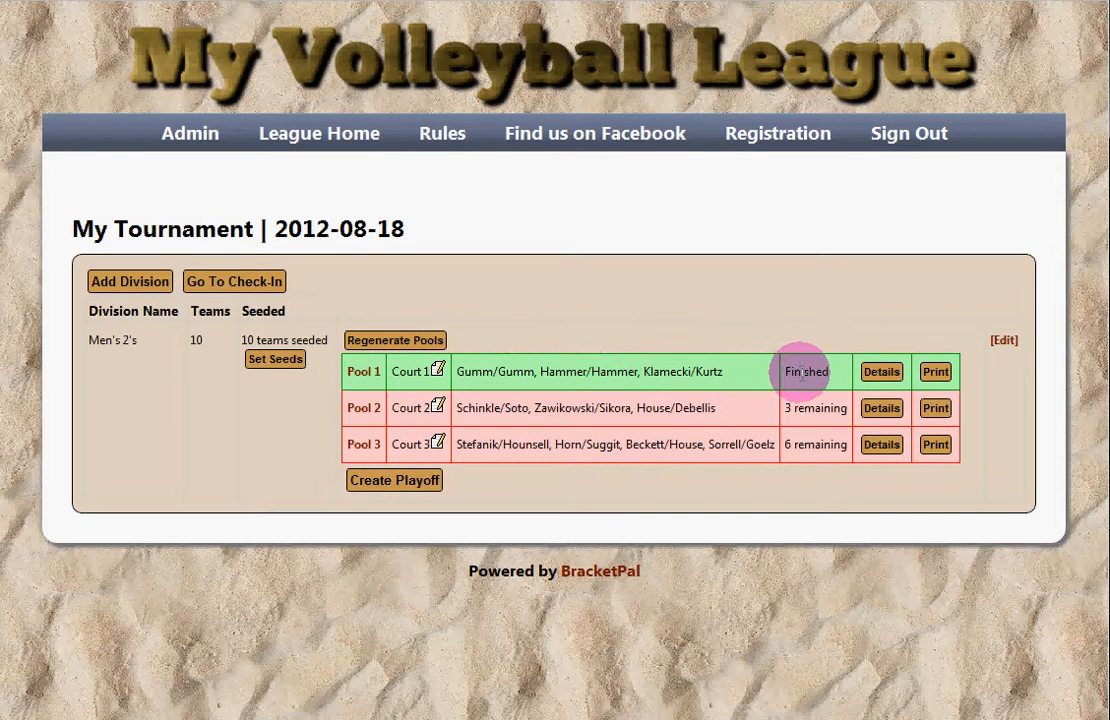
double_click(811, 373)
click(774, 372)
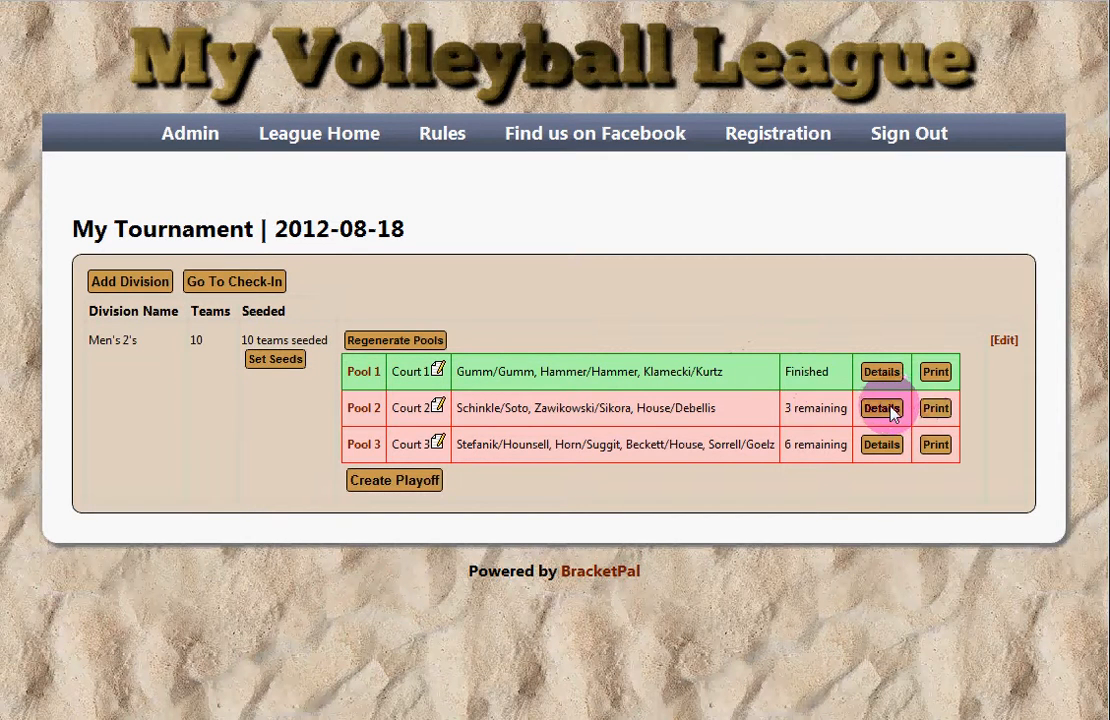
click(893, 410)
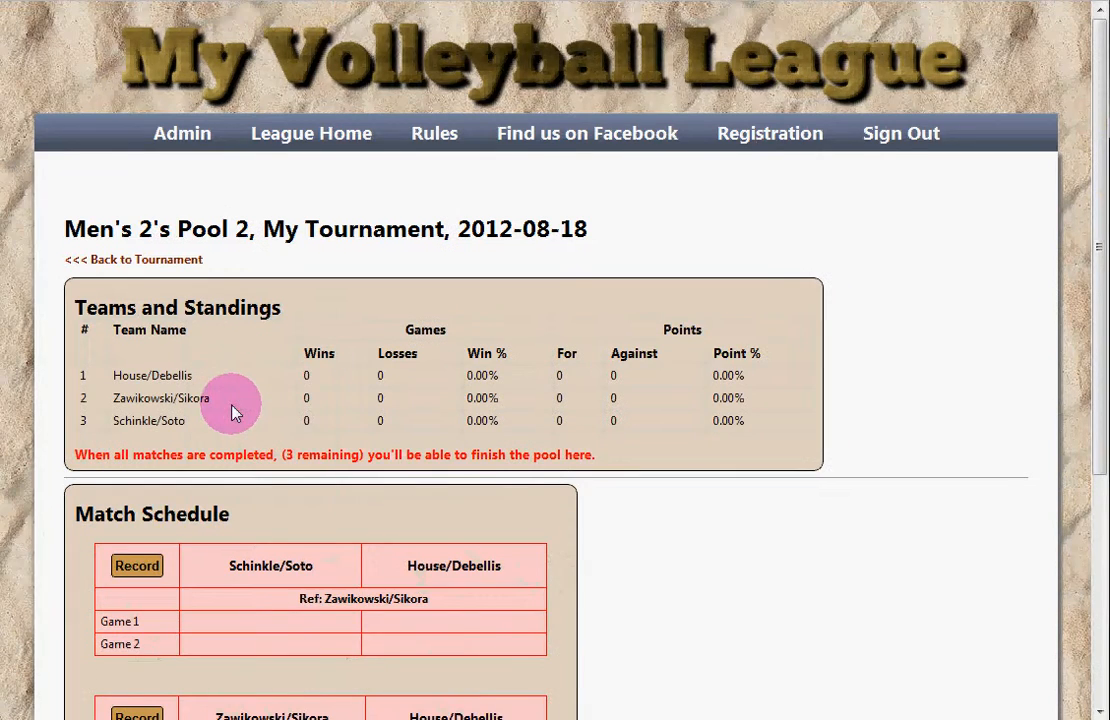
scroll(190, 430, down, 3)
Step: Enter and save Schinkle/Soto vs House/Debellis scores, including a 21
click(146, 370)
click(482, 342)
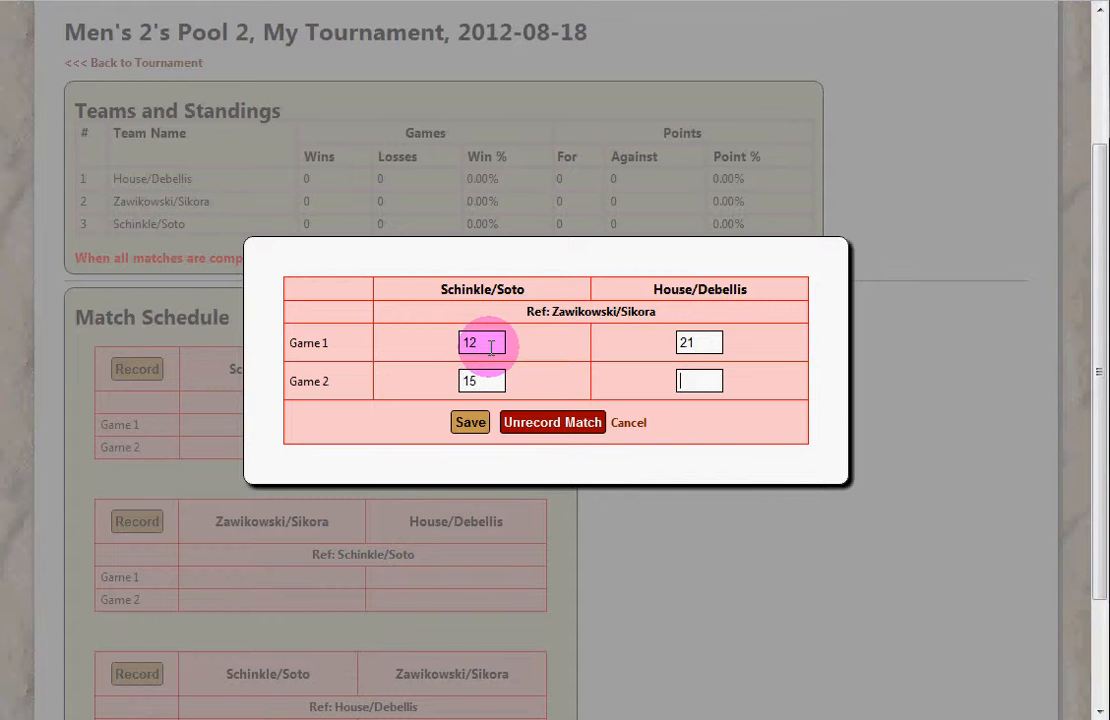
text(21)
click(470, 422)
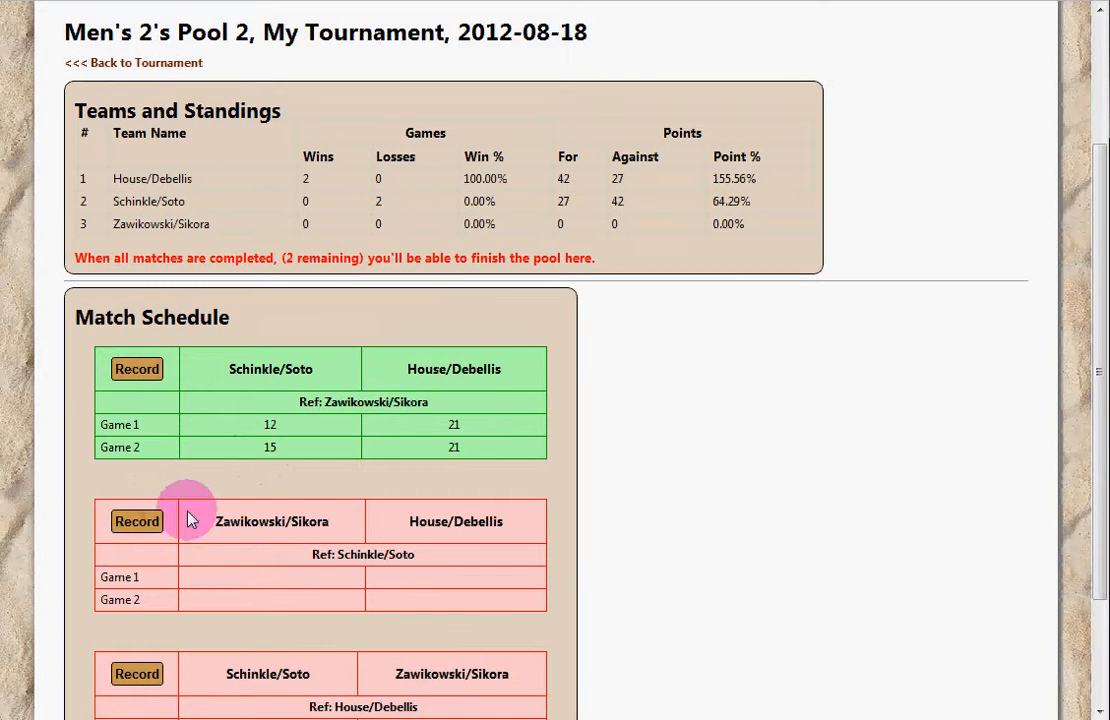
Step: Enter and save Zawikowski/Sikora vs House/Debellis scores 23, 121, 21 and 13
click(137, 521)
click(474, 342)
text(2)
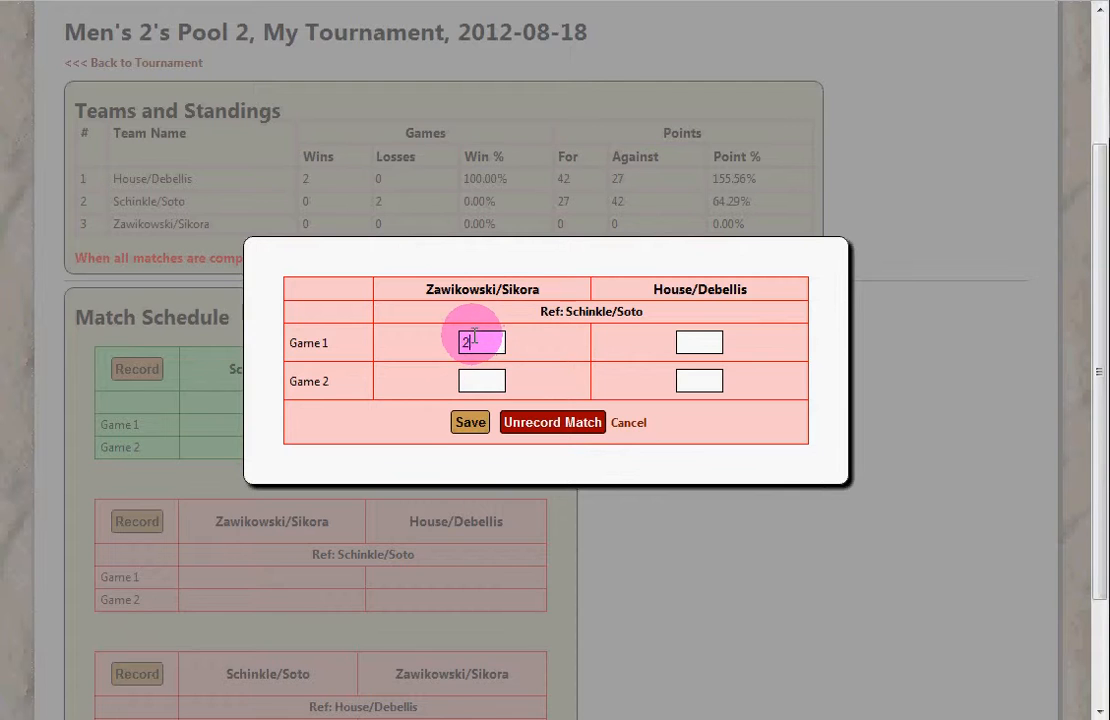
text(3)
key(Tab)
text(12)
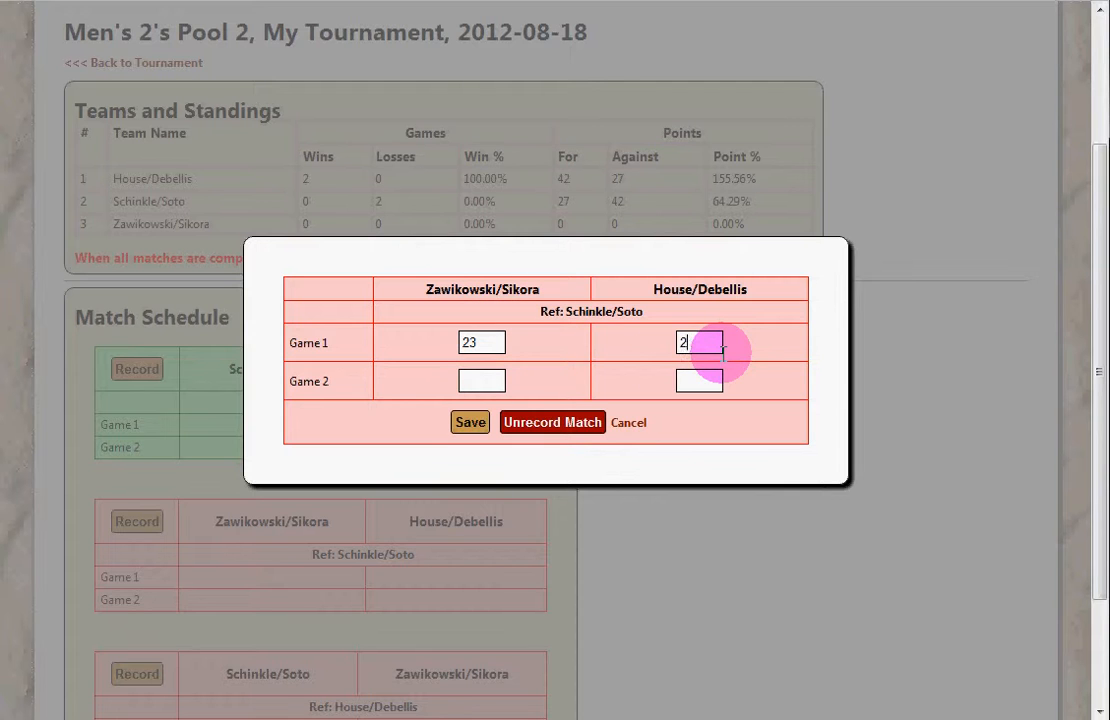
text(1)
key(Tab)
text(21)
key(Tab)
text(1)
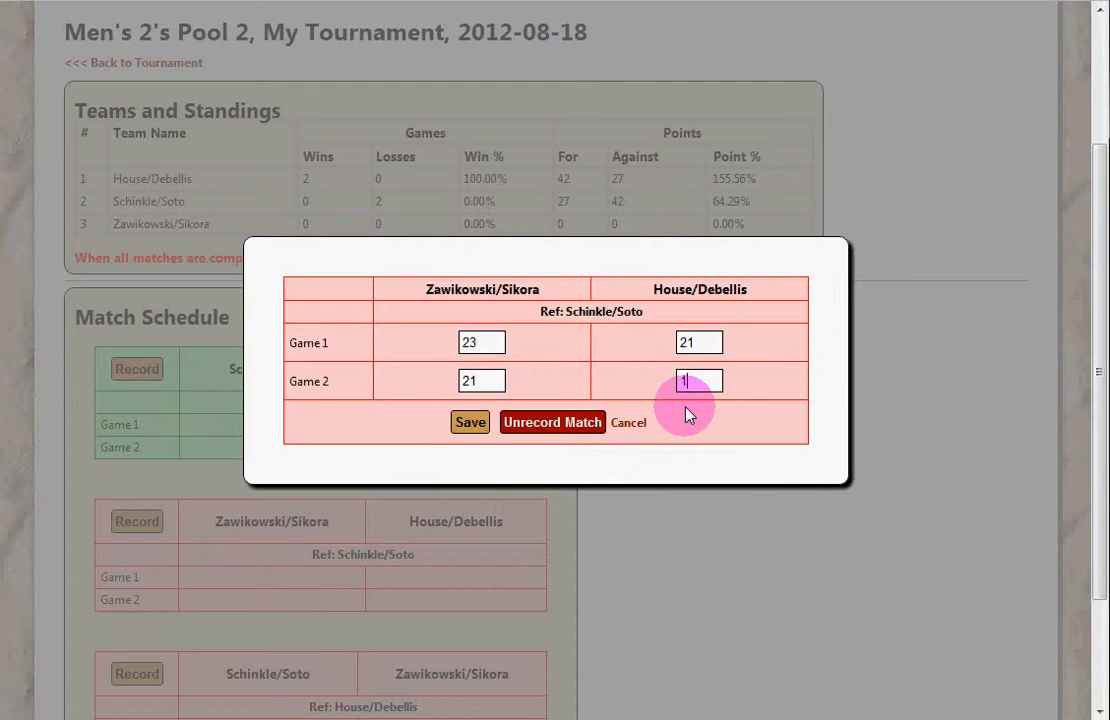
text(3)
click(468, 422)
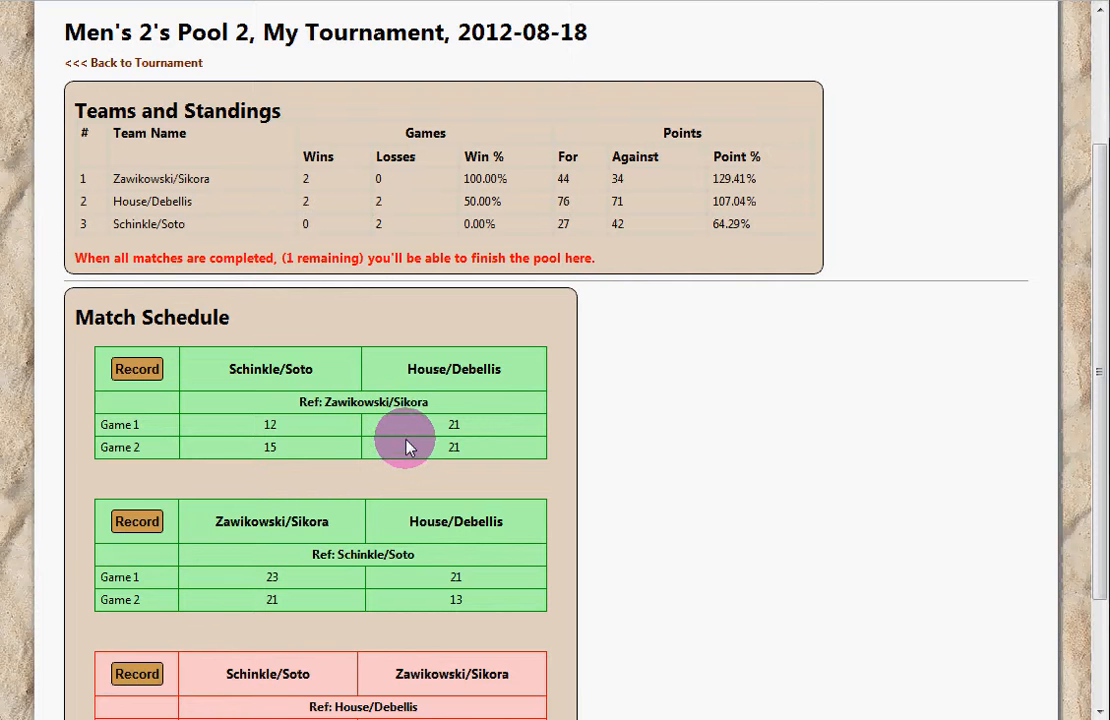
Step: Enter and save Schinkle/Soto vs Zawikowski/Sikora scores 14, 21, 13 and 23
scroll(285, 455, down, 3)
click(145, 518)
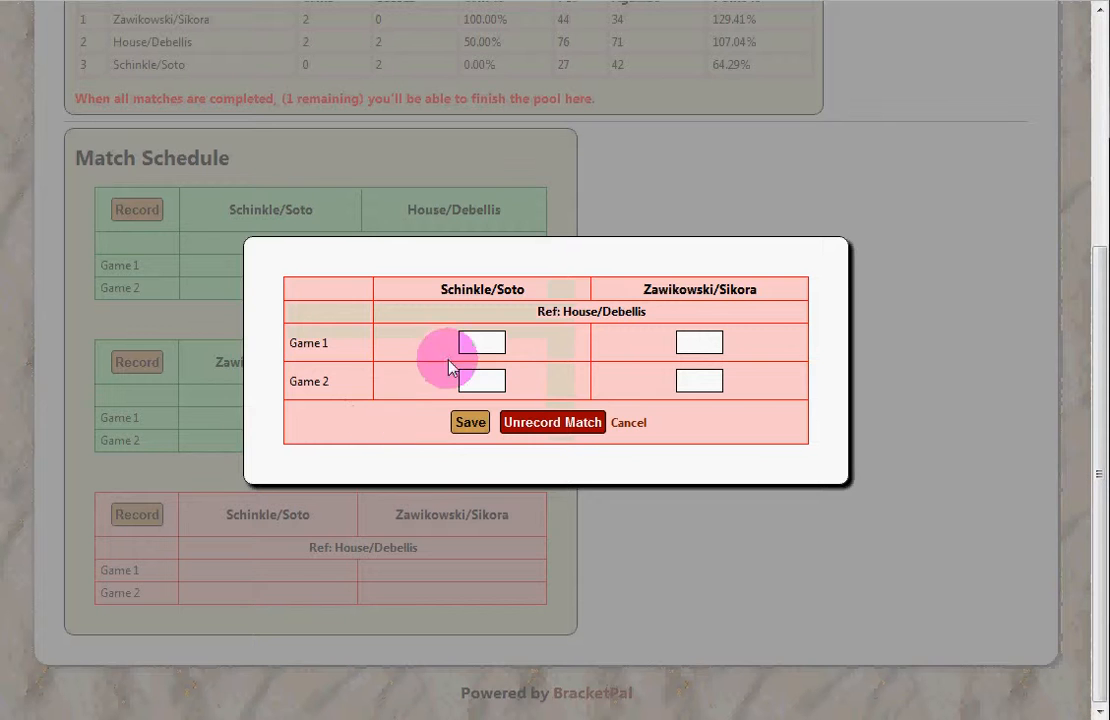
click(476, 341)
text(14)
key(Tab)
text(21)
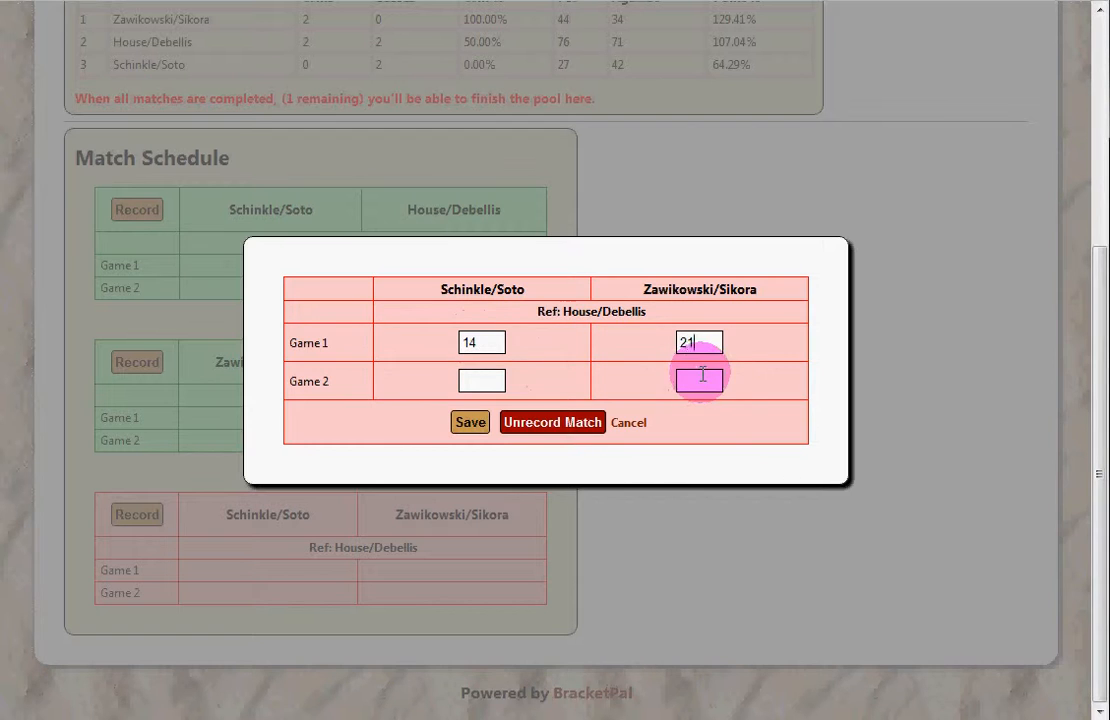
key(Tab)
text(13)
key(Tab)
text(23)
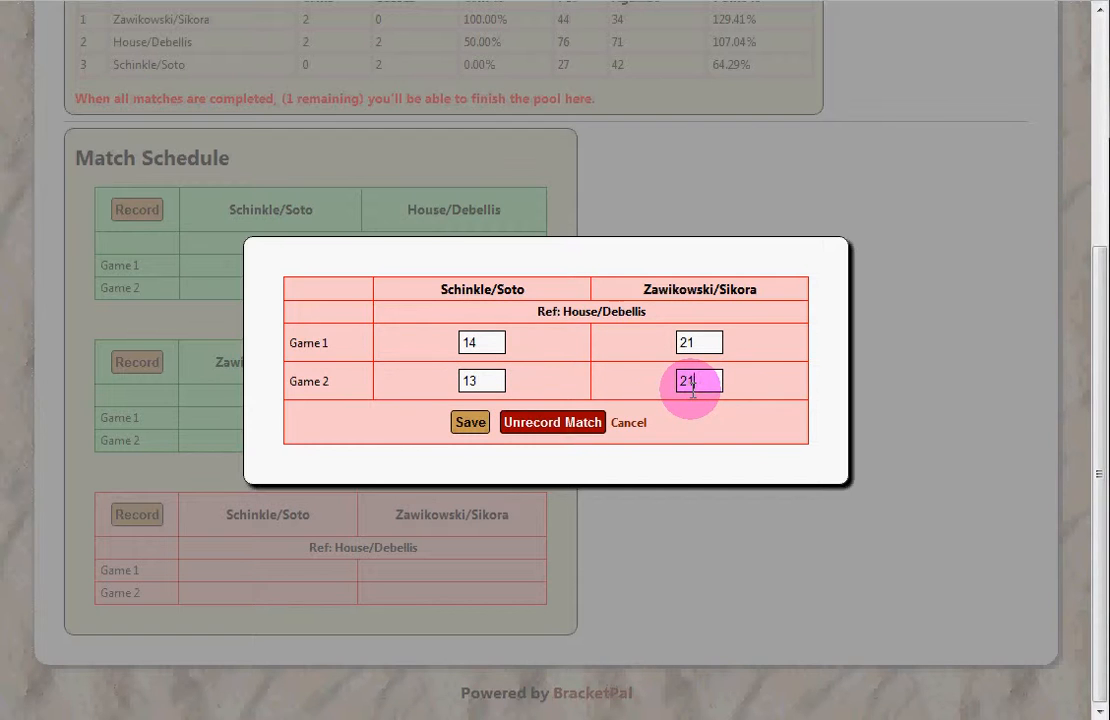
click(470, 422)
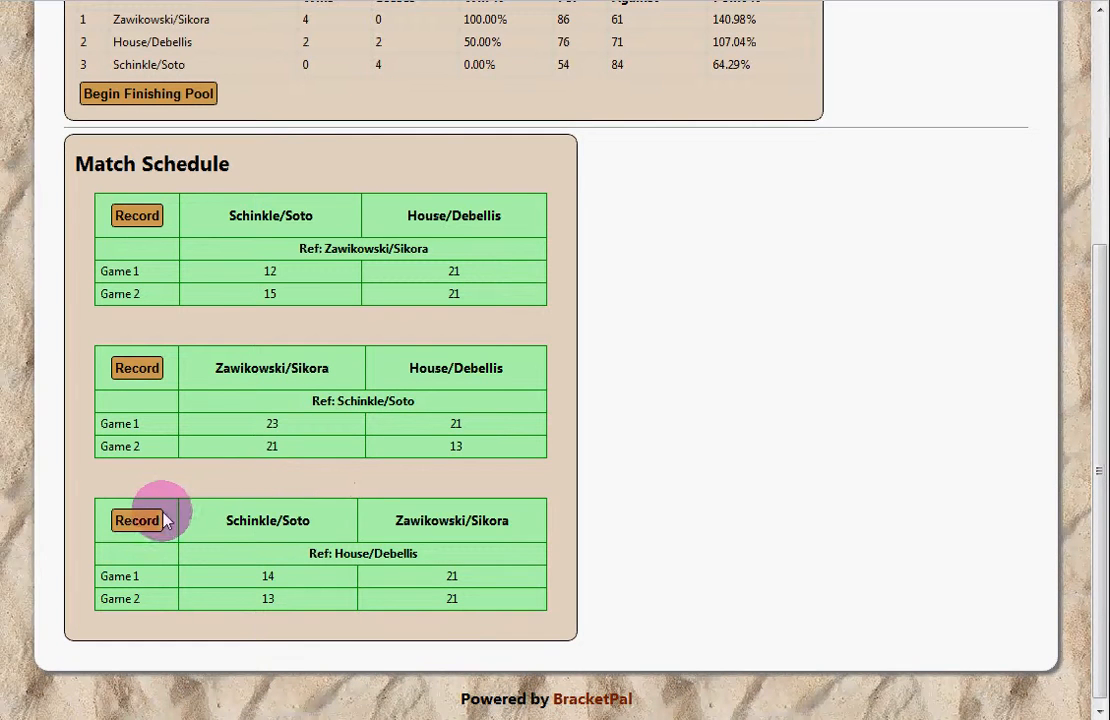
click(140, 520)
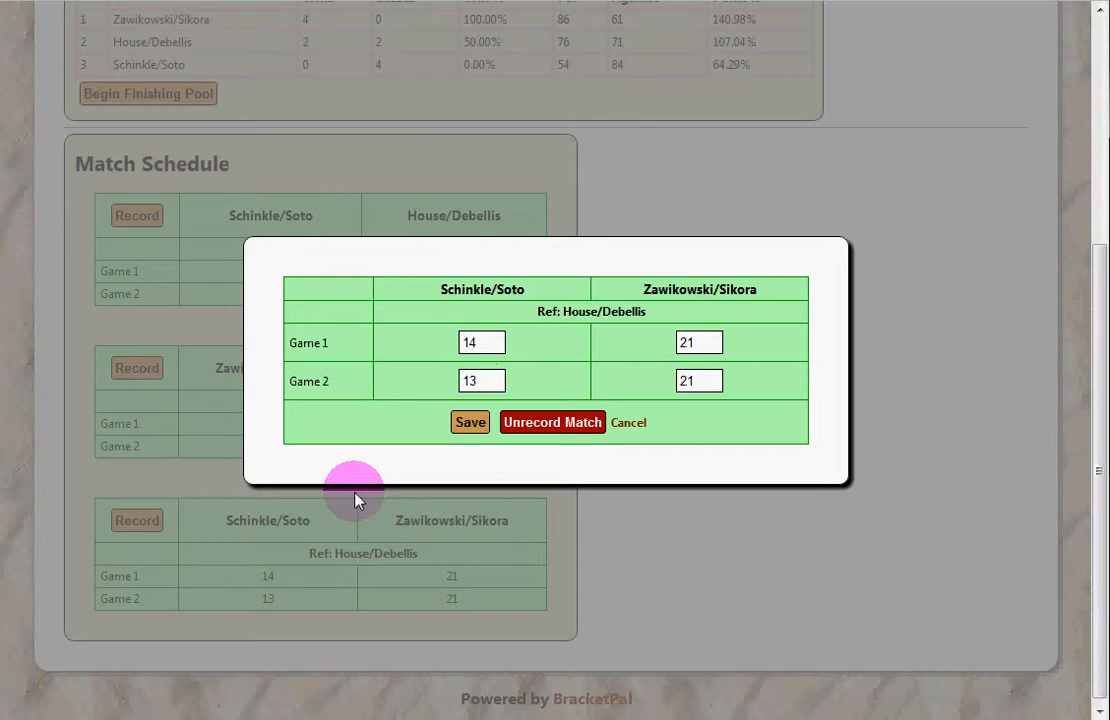
click(582, 432)
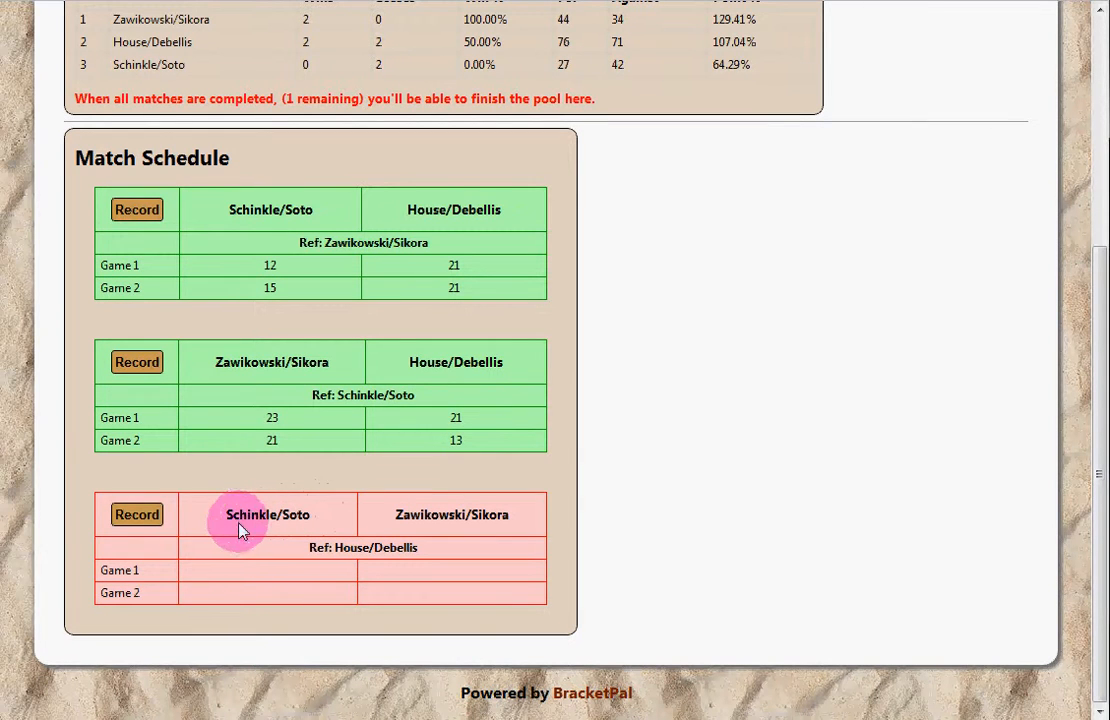
click(149, 520)
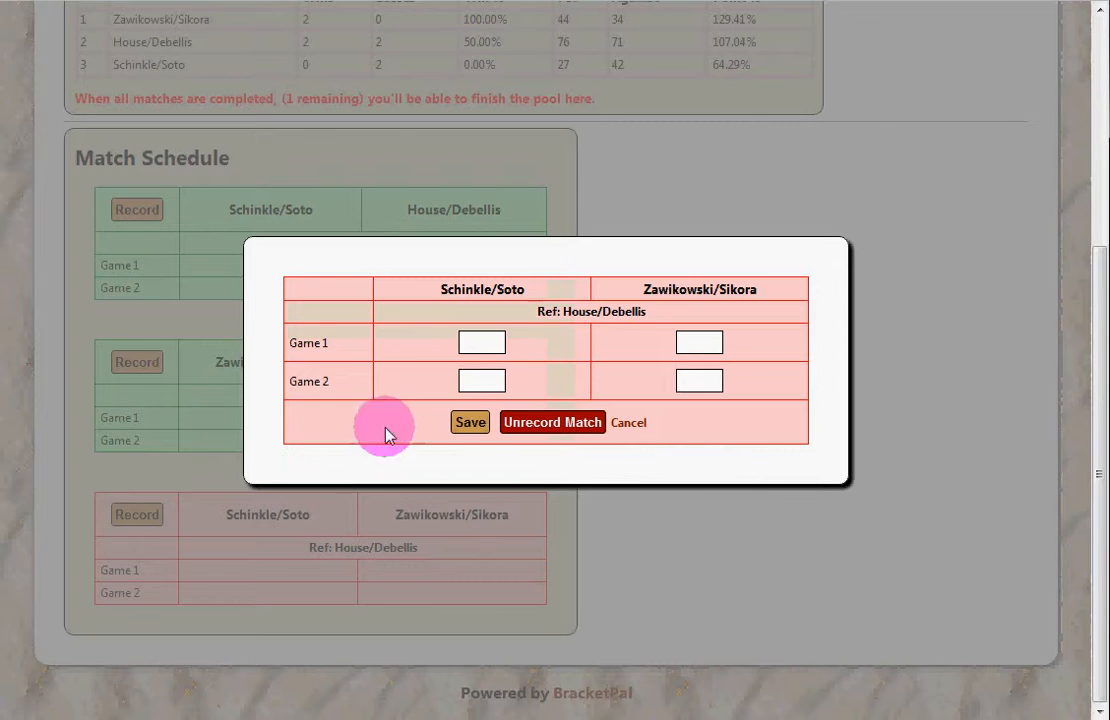
click(496, 343)
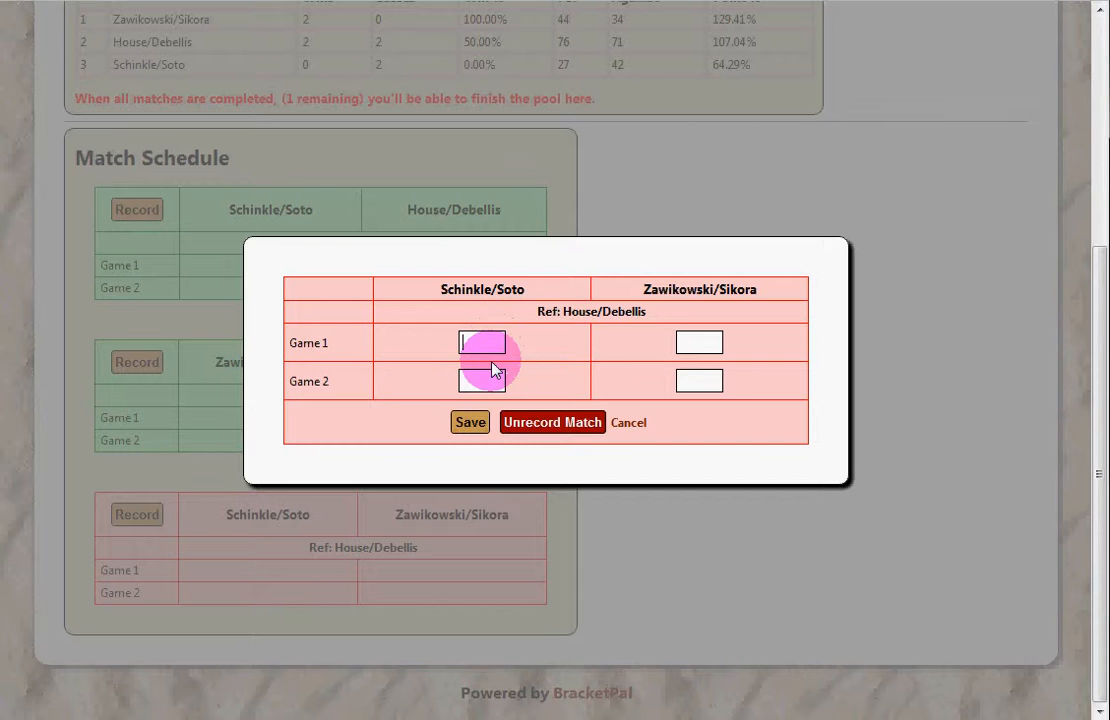
click(626, 422)
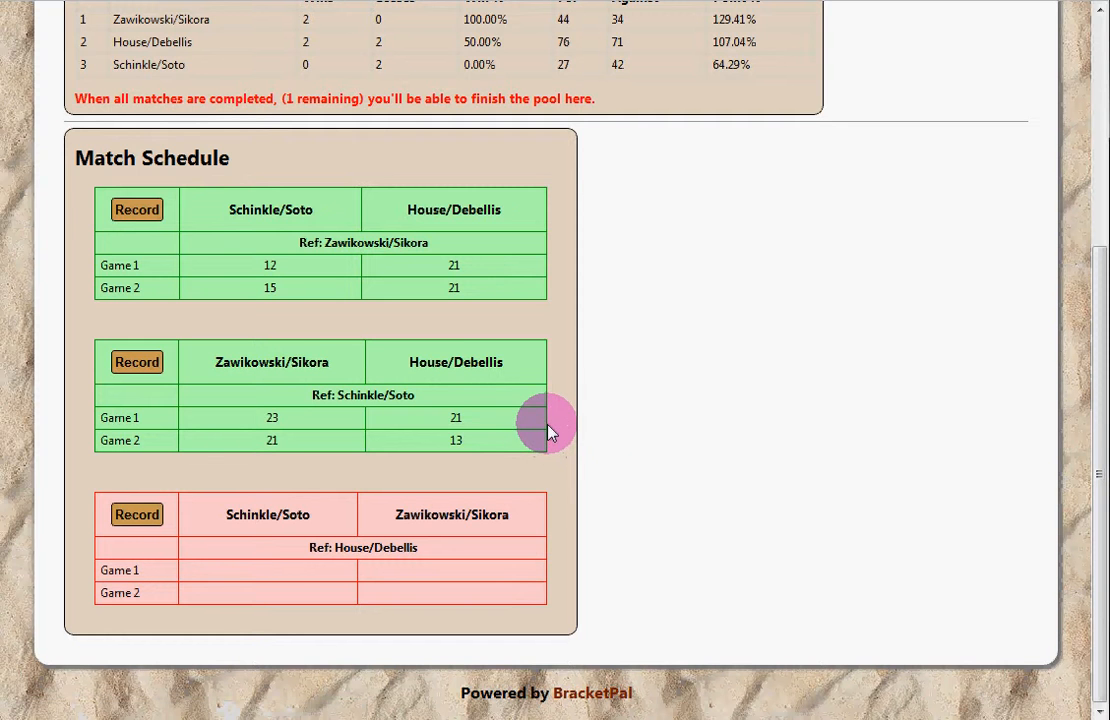
Step: Return to the tournament overview and reopen Pool 2's details page
scroll(548, 432, up, 4)
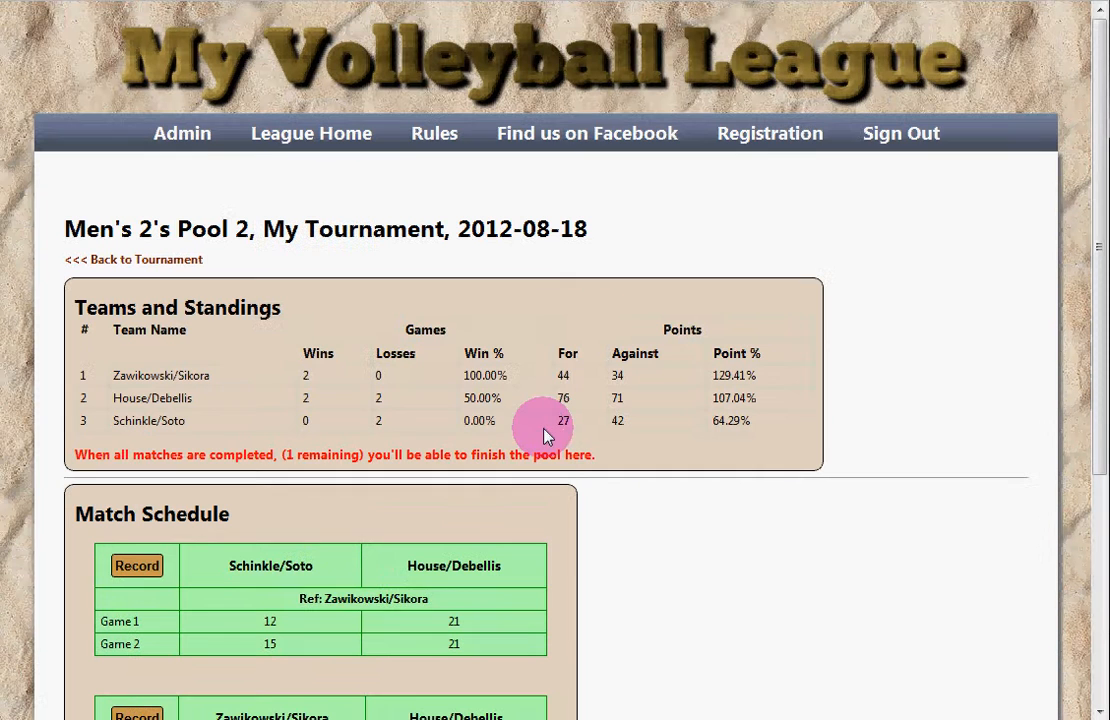
click(170, 262)
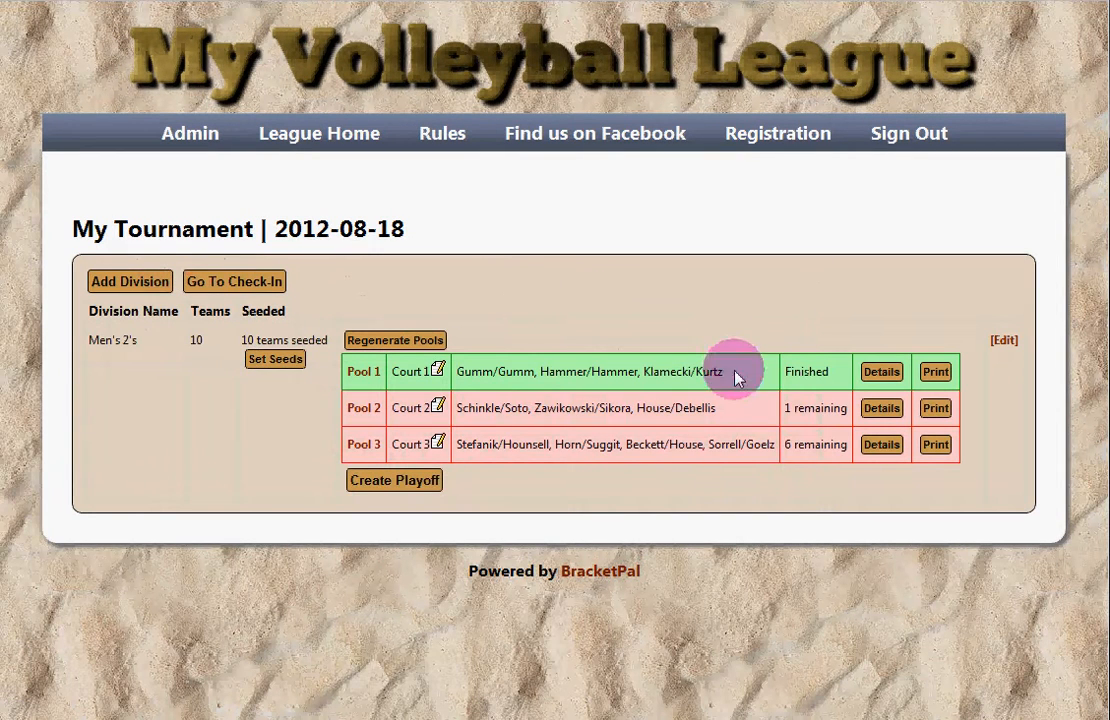
double_click(789, 408)
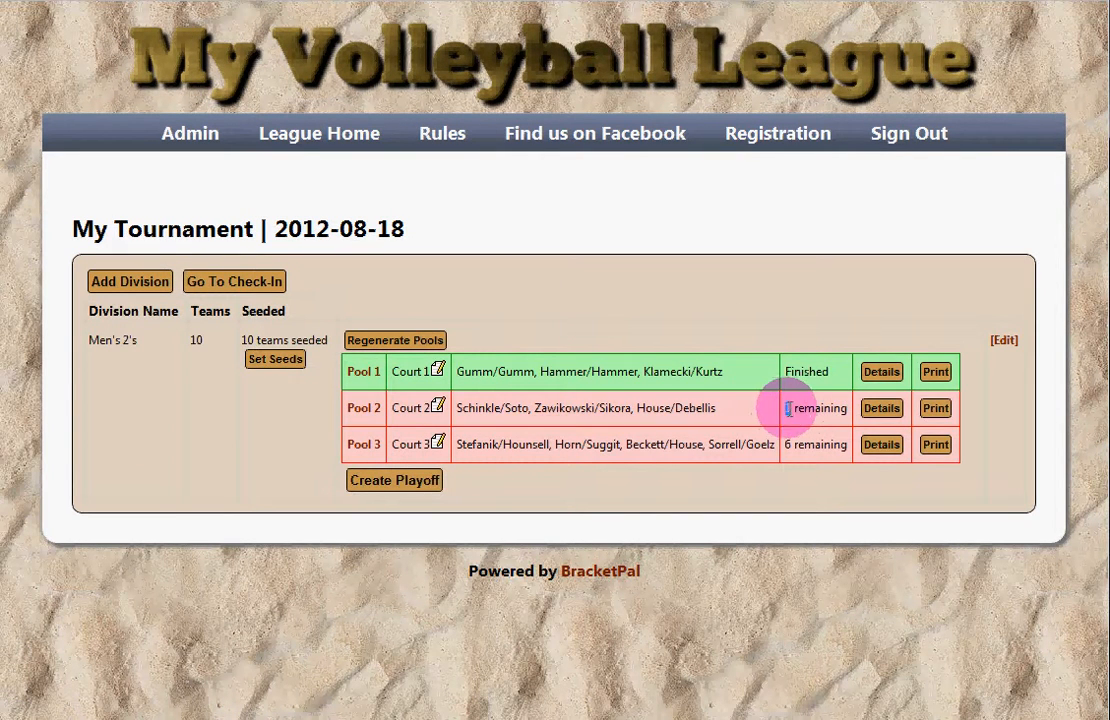
click(792, 409)
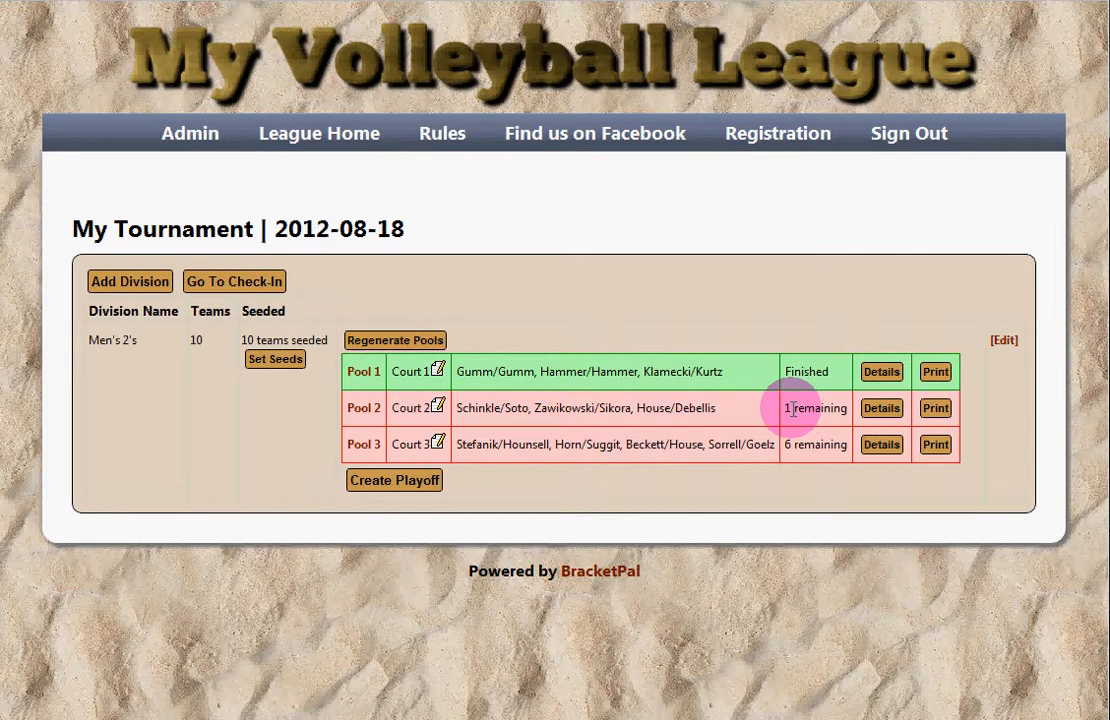
click(884, 412)
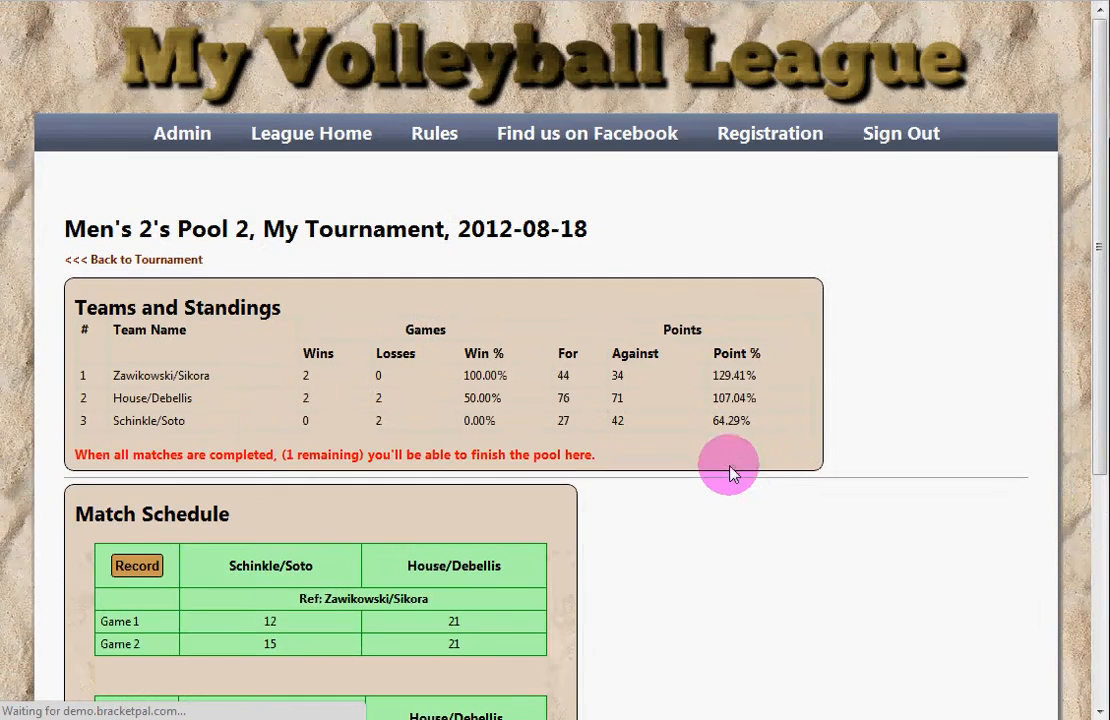
scroll(669, 478, down, 2)
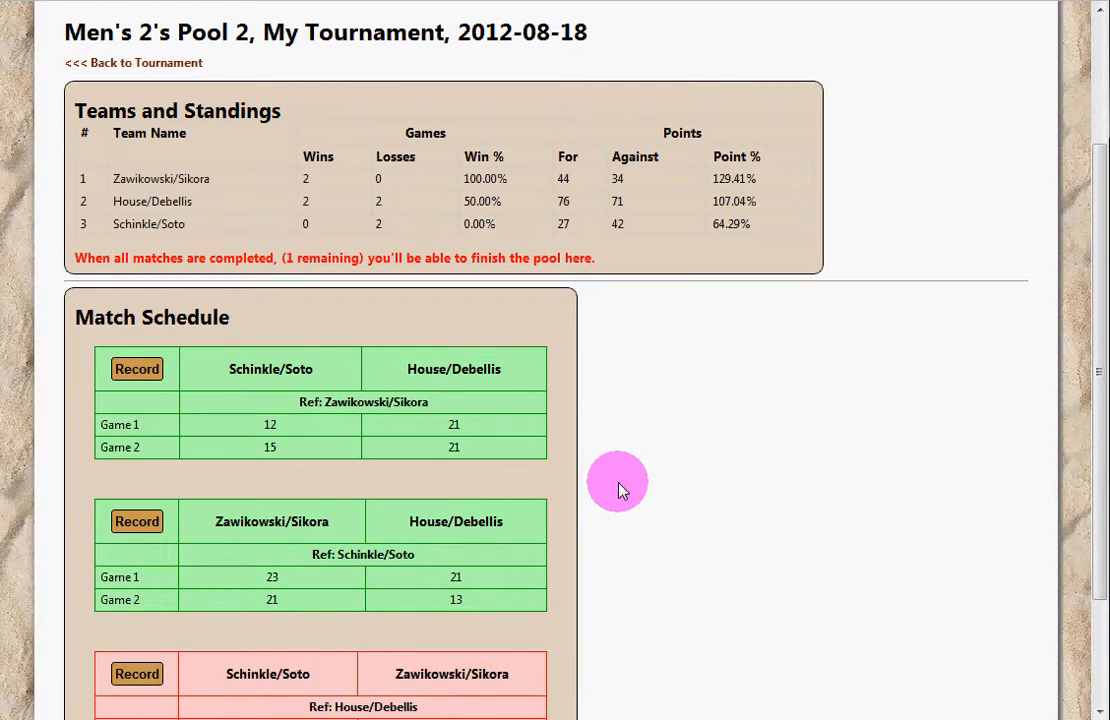
scroll(620, 497, down, 2)
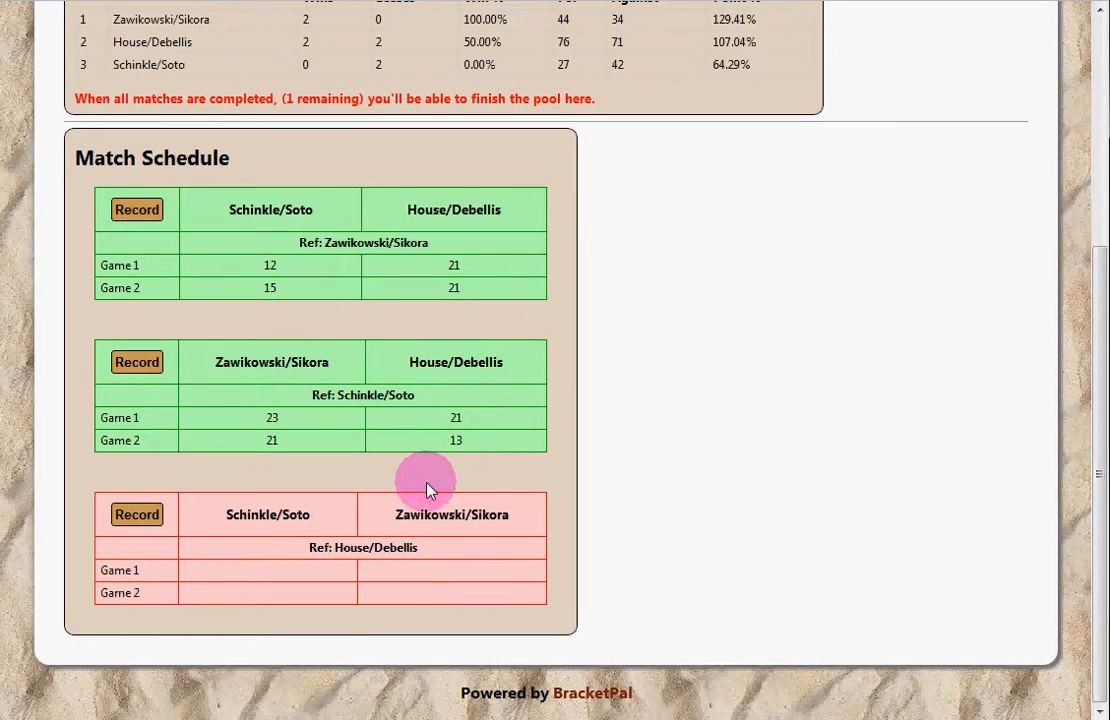
scroll(420, 545, up, 1)
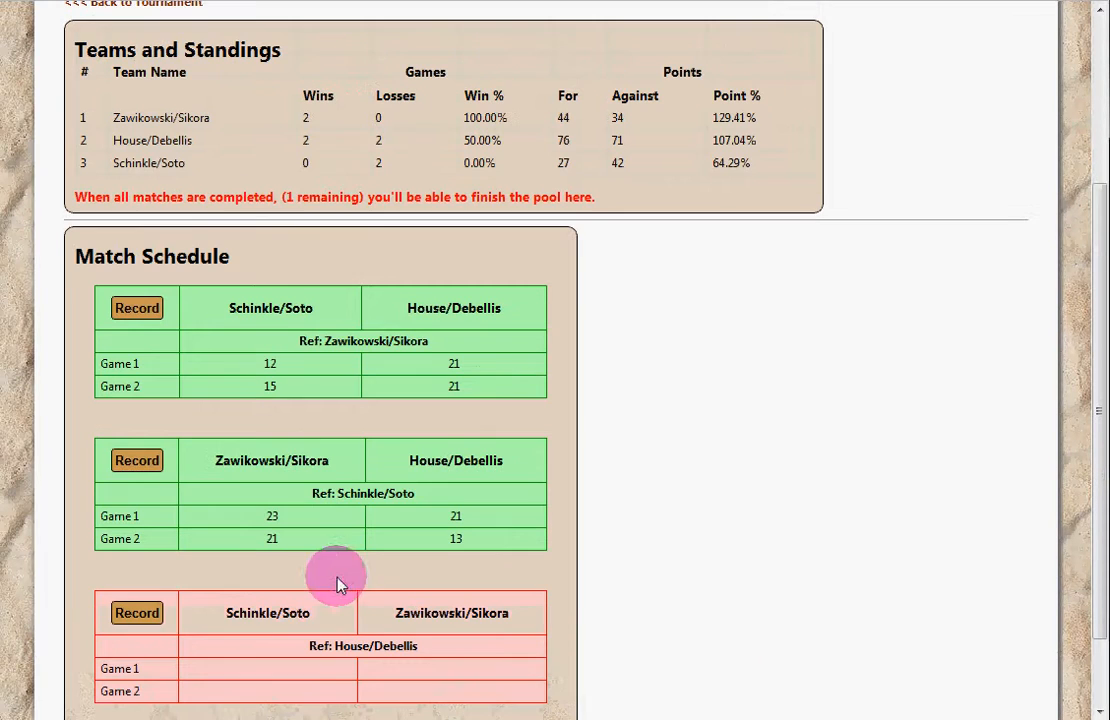
Step: Record Schinkle/Soto's 21–19, 21–17 win over Zawikowski/Sikora
click(137, 613)
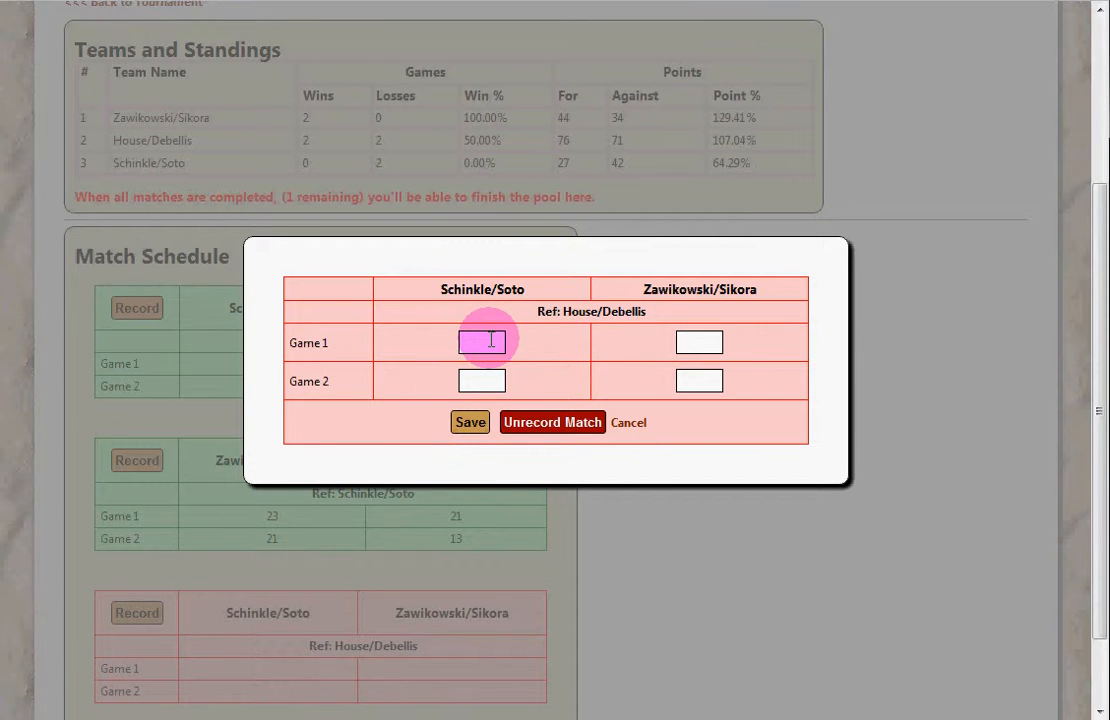
text(21)
text(2)
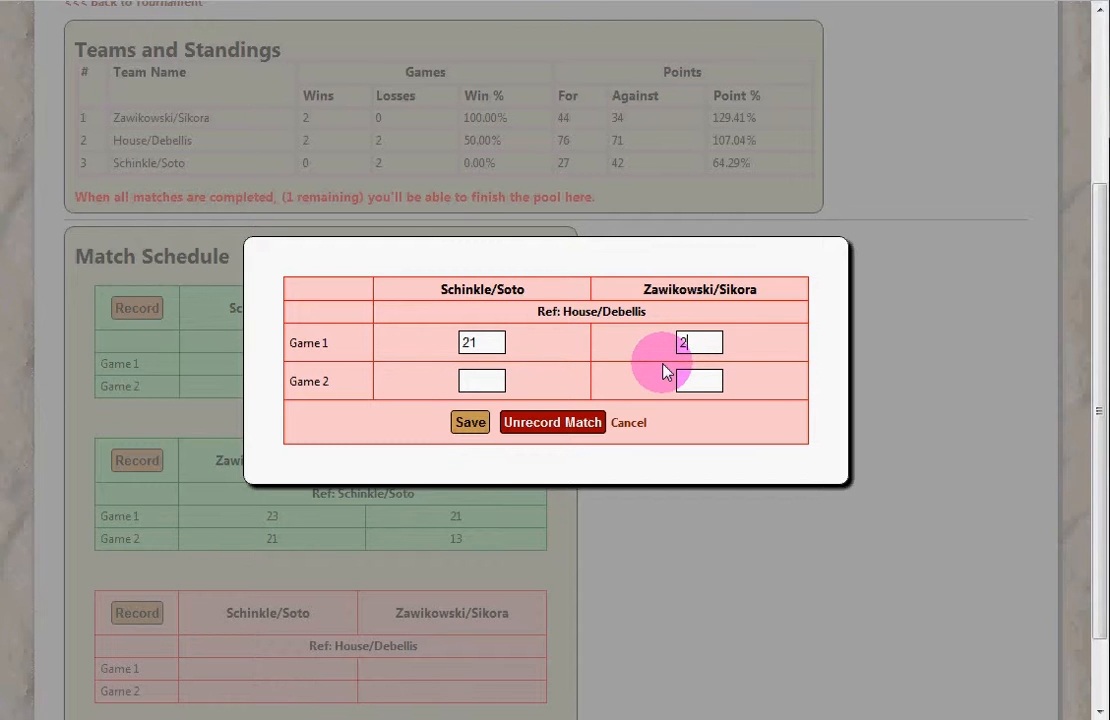
text(19)
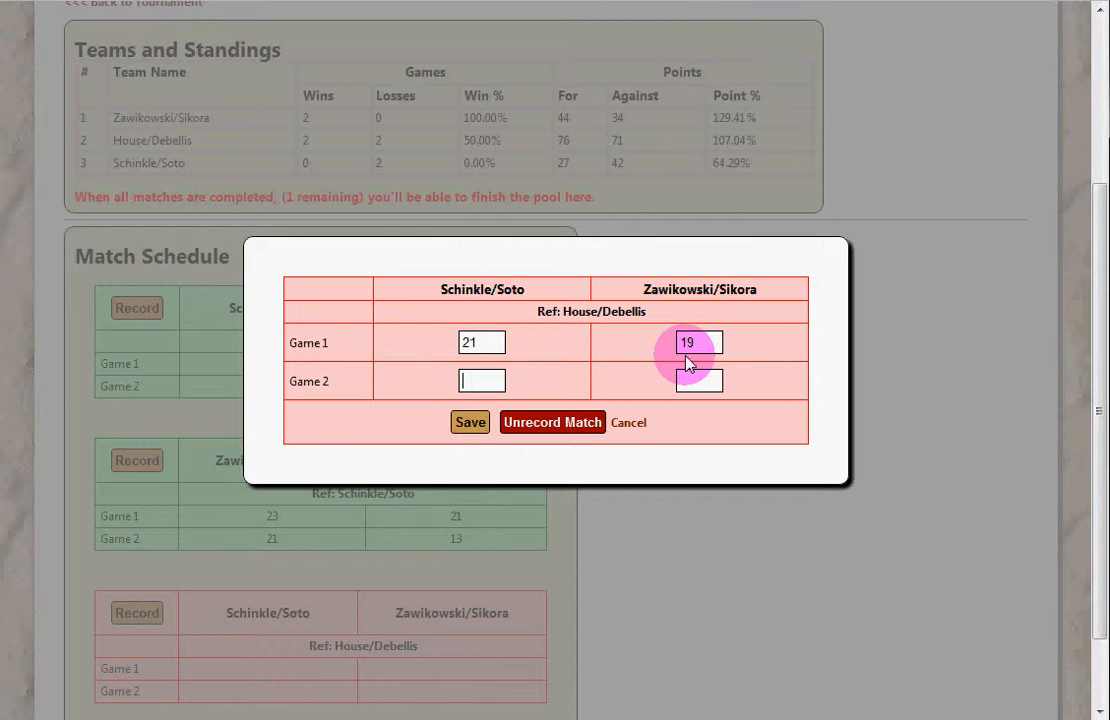
text(21)
text(7)
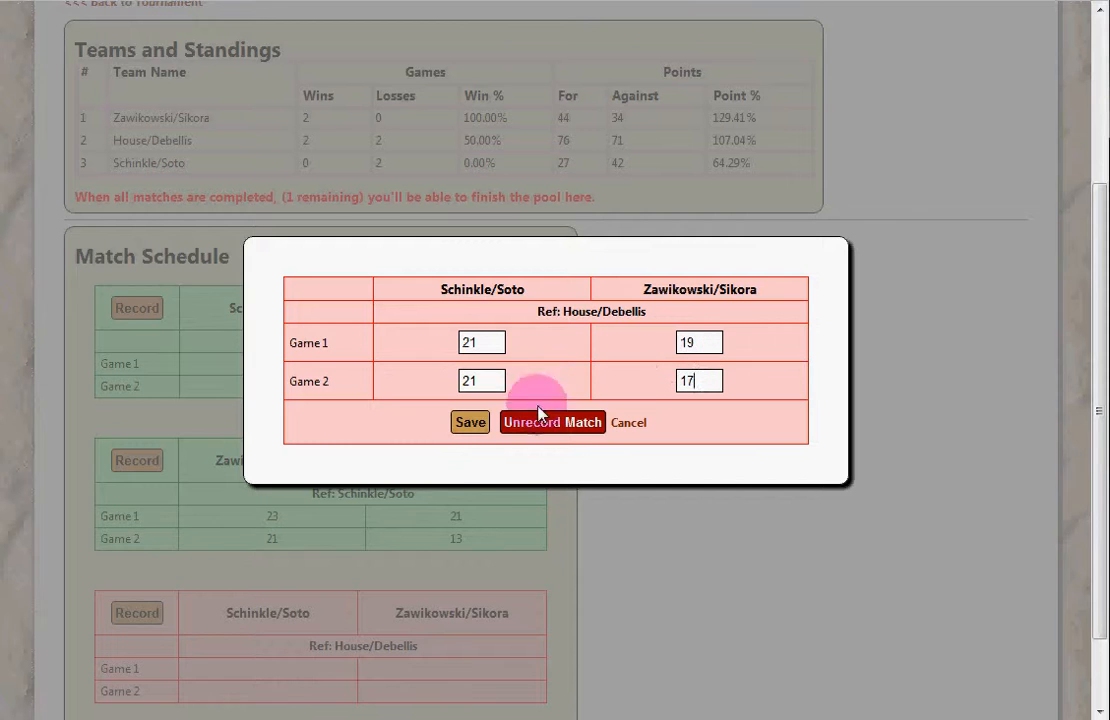
key(Return)
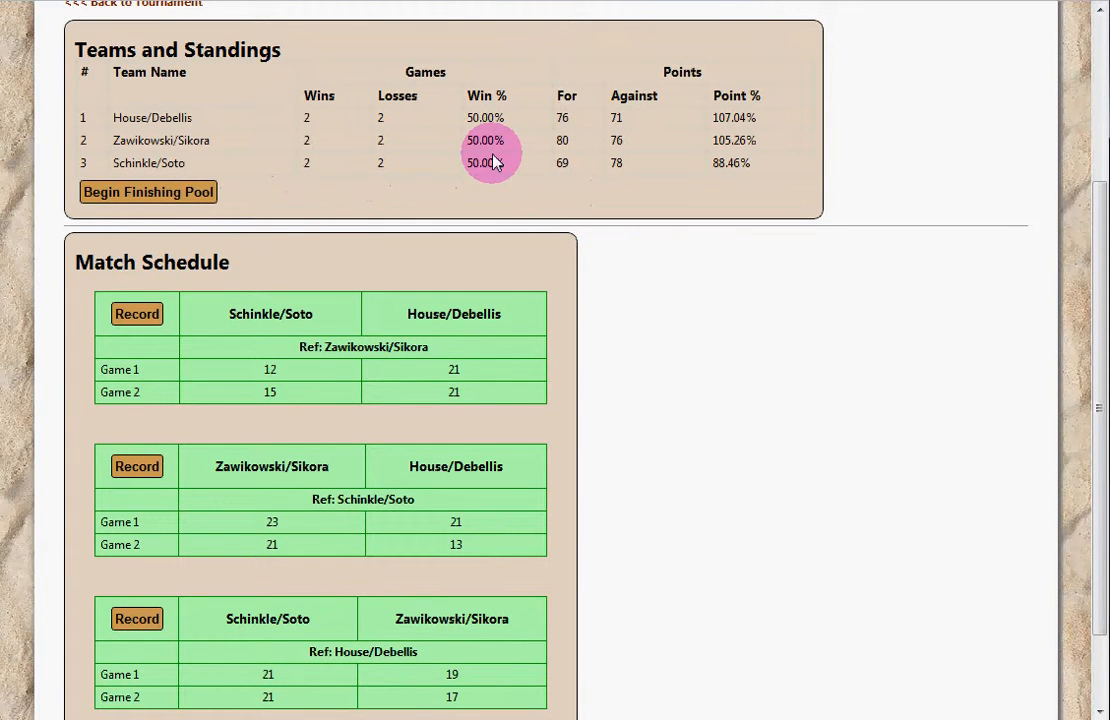
Step: Check the rows of Pool 2's updated standings table
drag(193, 116, 457, 121)
drag(494, 162, 340, 138)
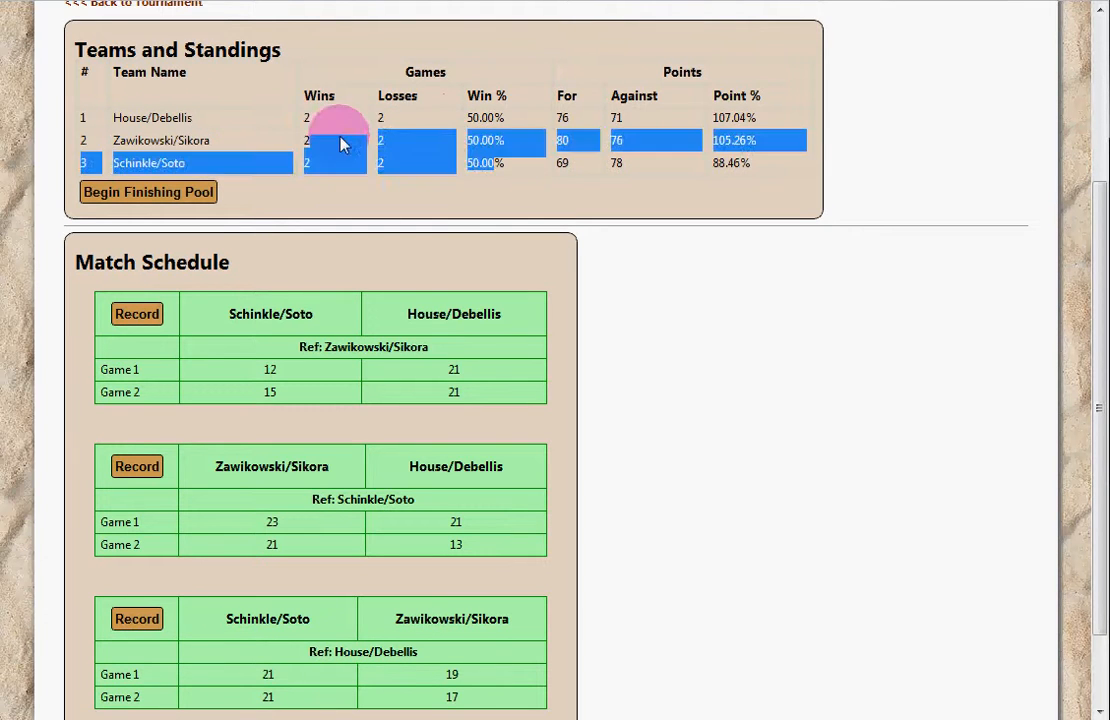
drag(243, 118, 408, 150)
click(408, 150)
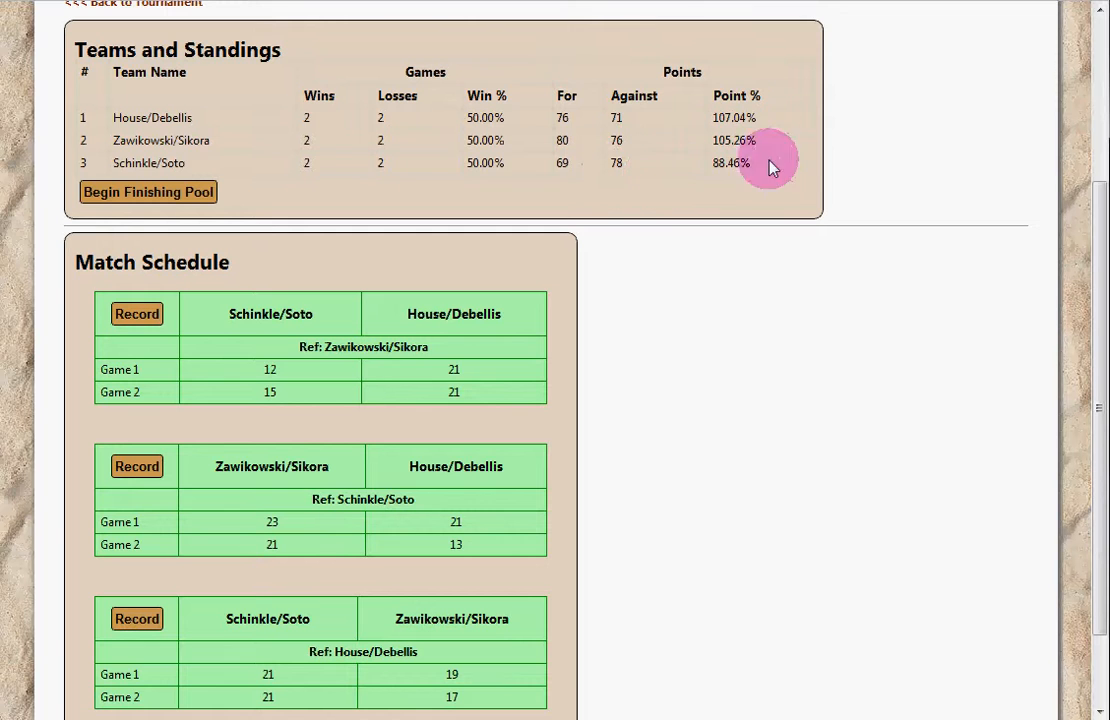
drag(761, 162, 587, 154)
click(590, 154)
click(668, 105)
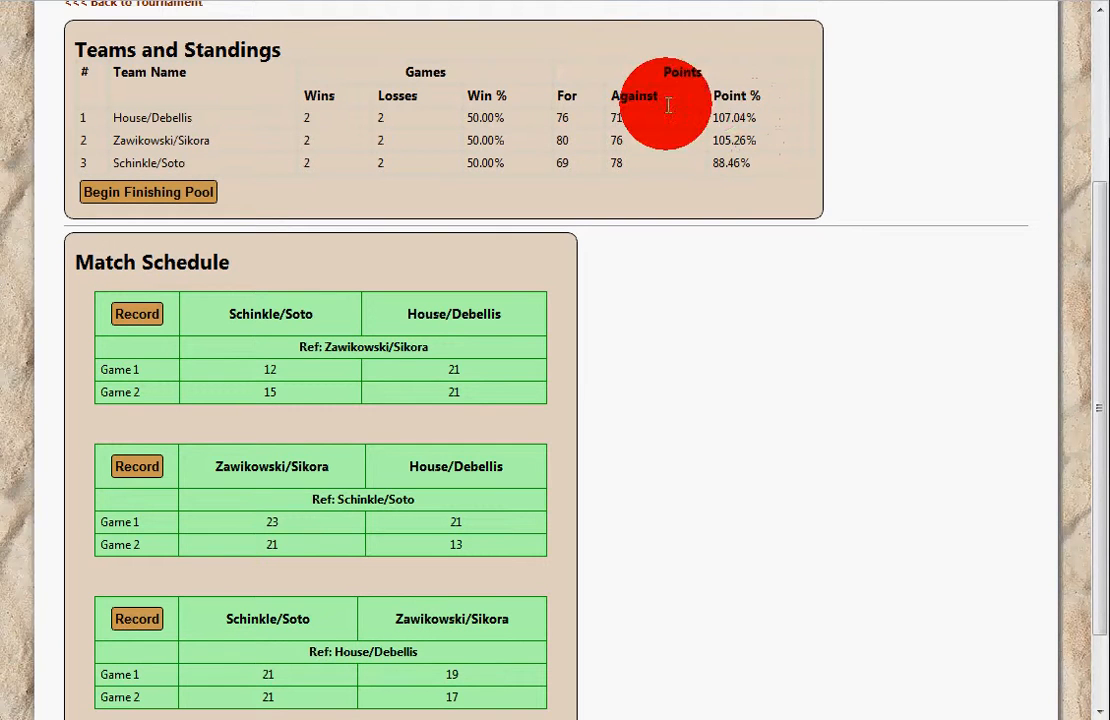
drag(668, 105, 741, 146)
click(763, 168)
click(740, 119)
click(736, 123)
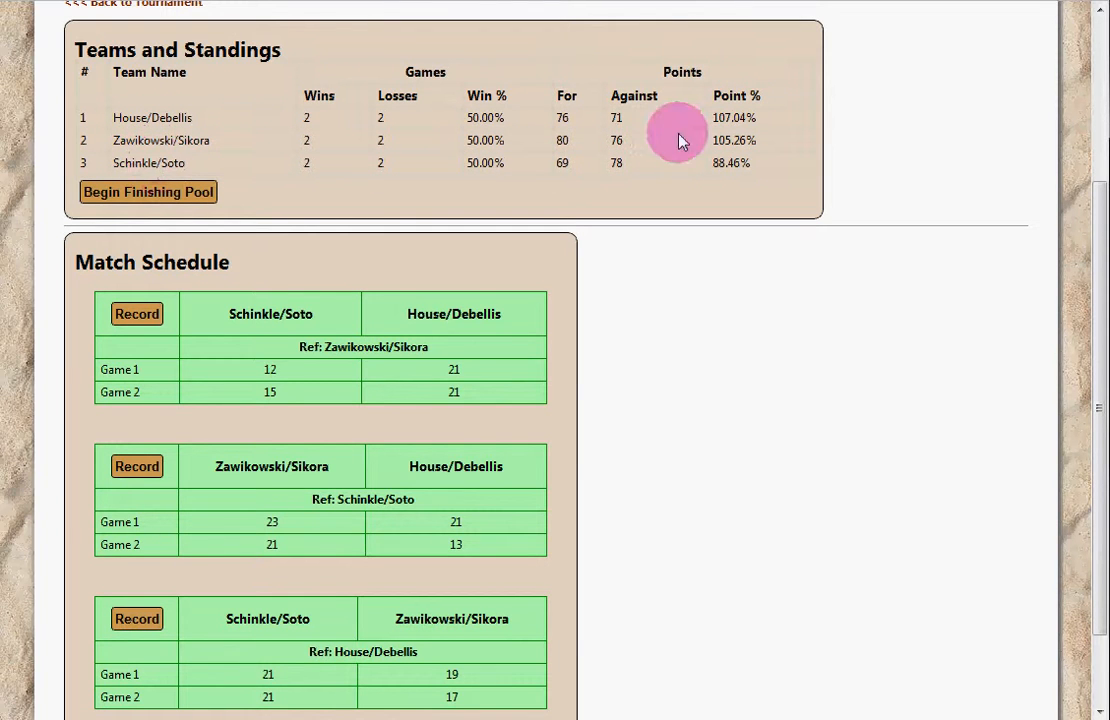
Step: Finish Pool 2 ranked House/Debellis, Zawikowski/Sikora, Schinkle/Soto
click(133, 192)
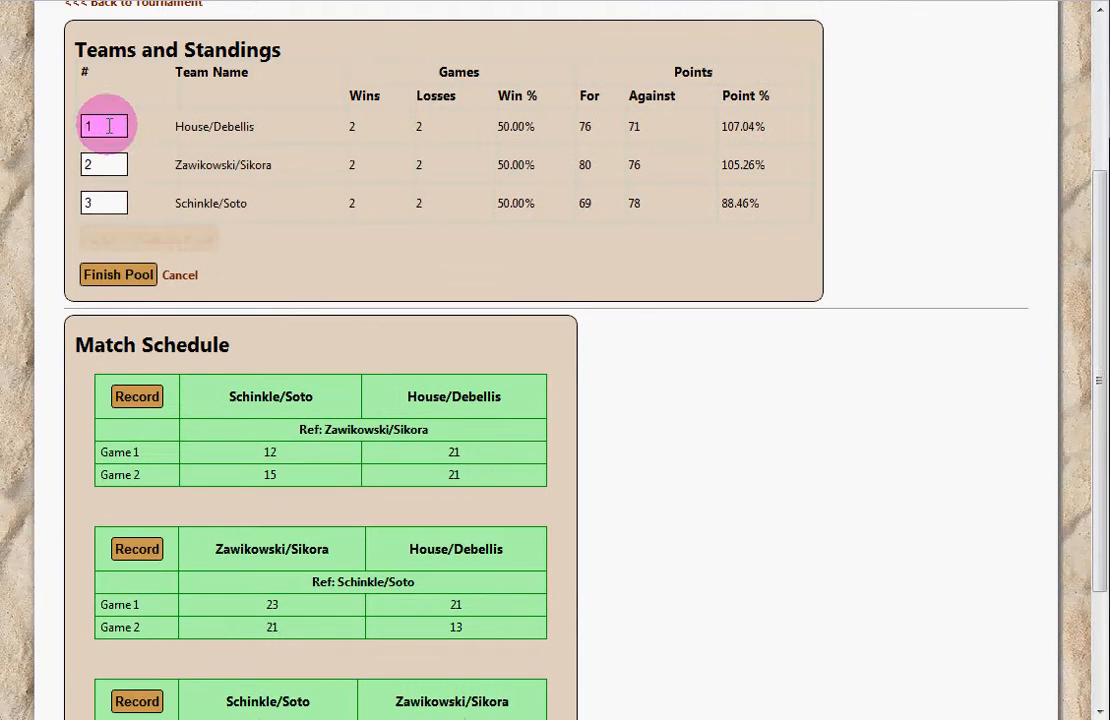
click(121, 276)
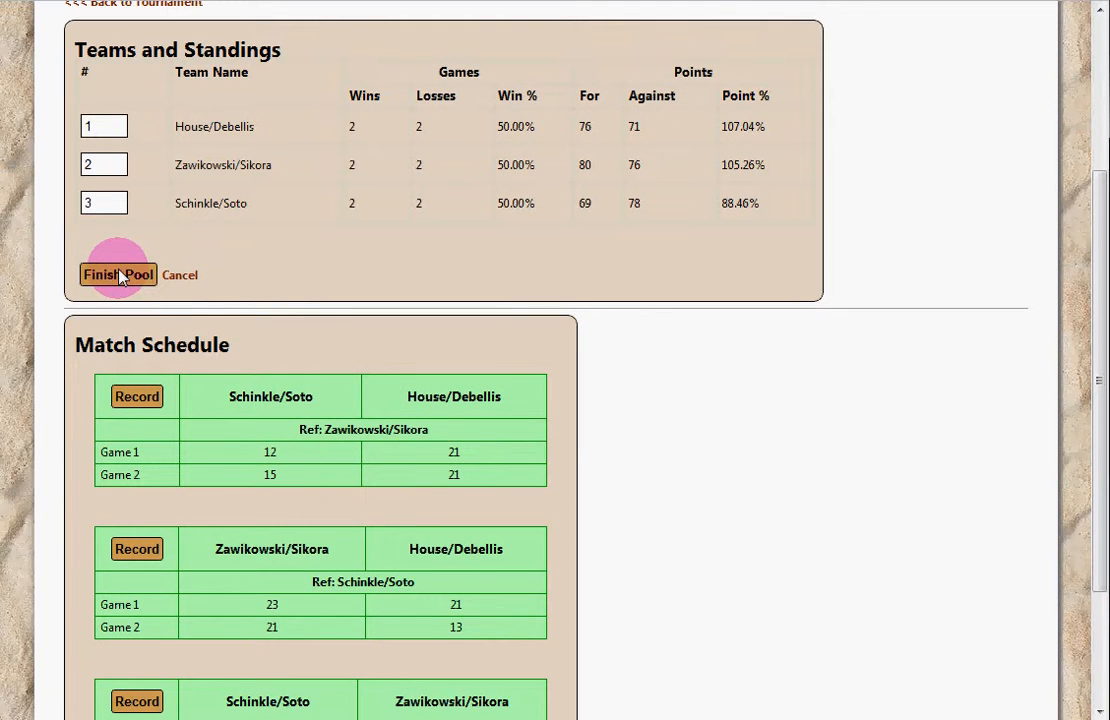
scroll(250, 135, up, 1)
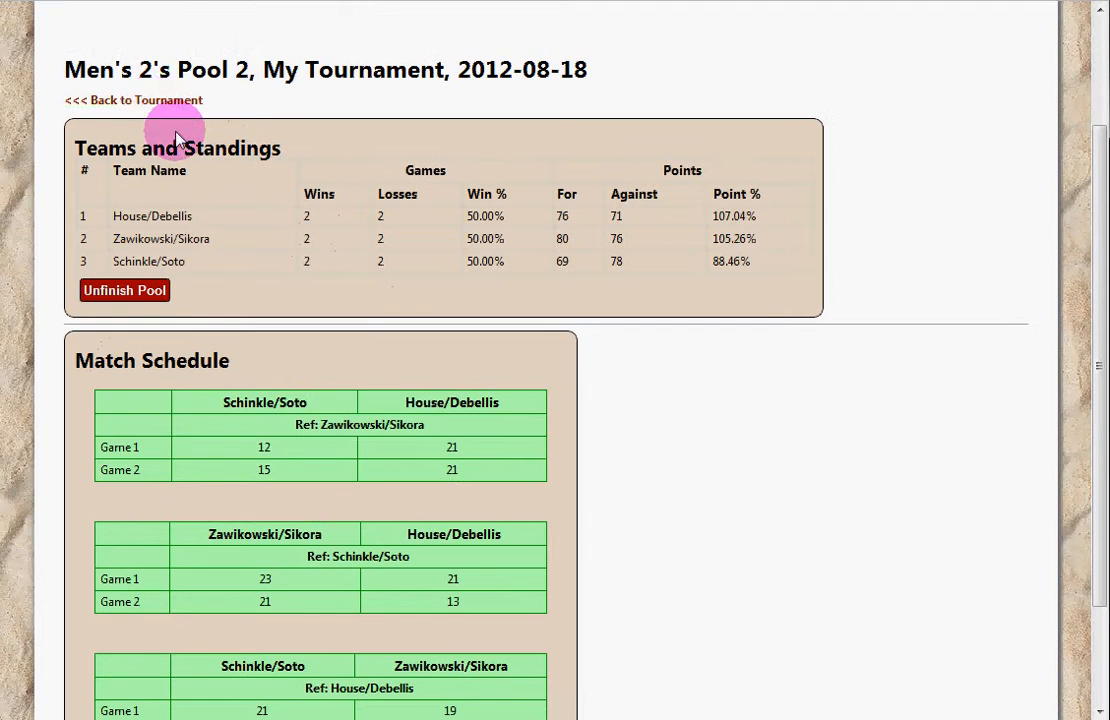
click(150, 102)
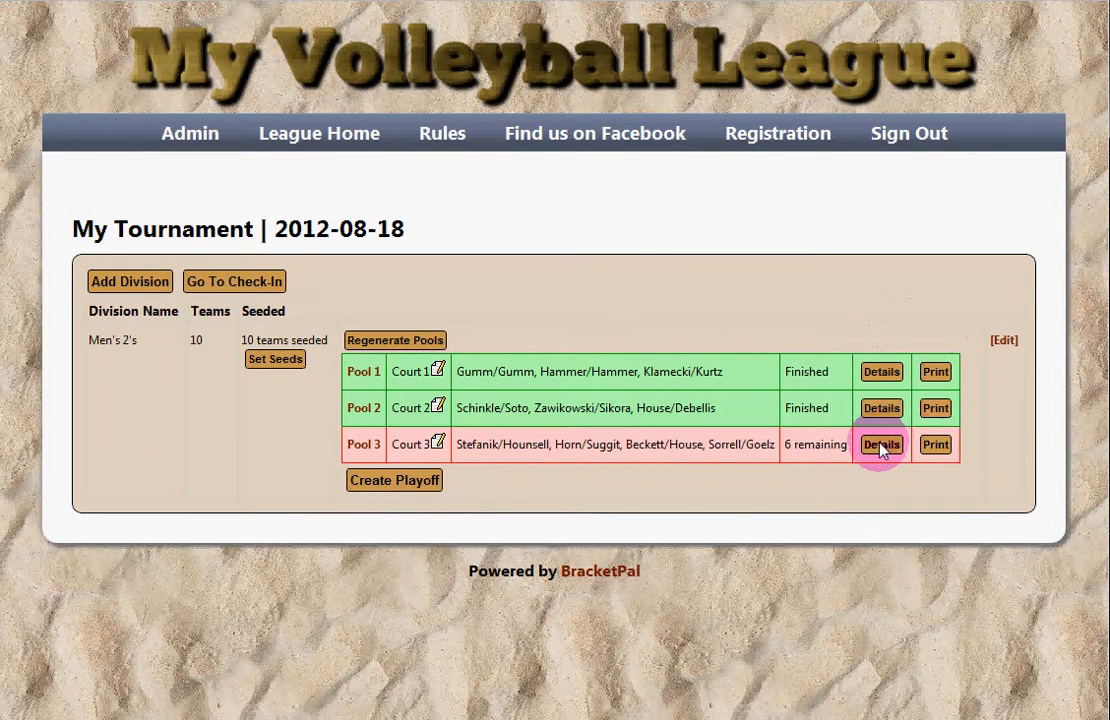
Step: In Pool 3, record Stefanik/Hounsell 25–21 over Beckett/House
click(881, 446)
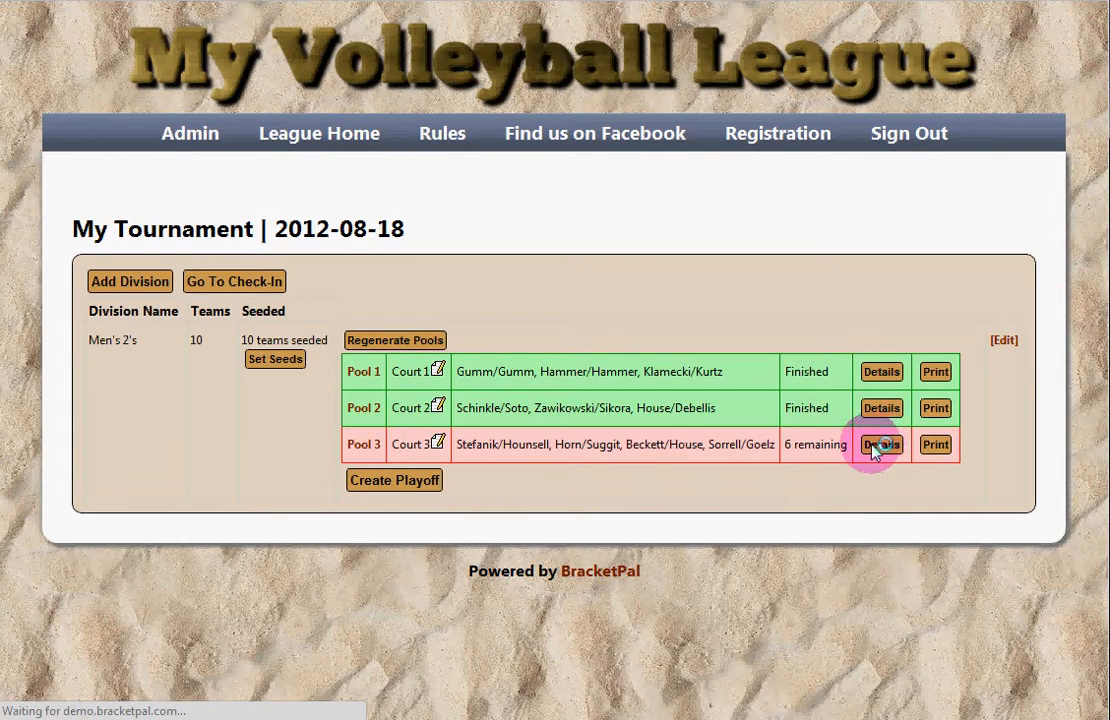
scroll(752, 362, down, 2)
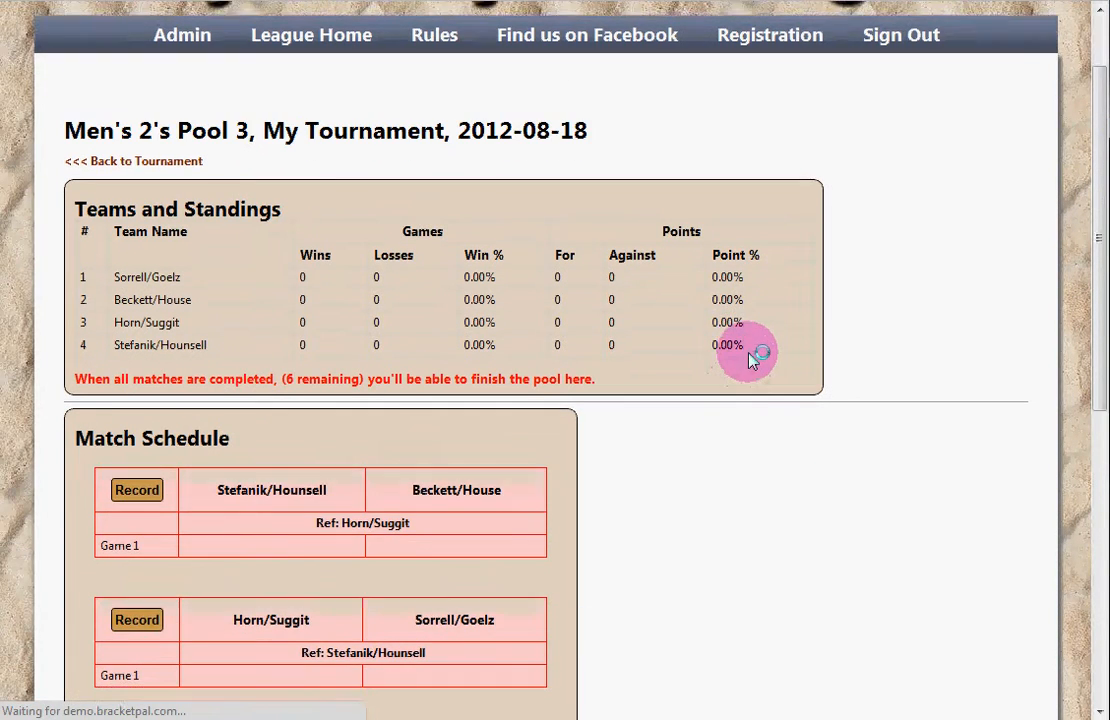
scroll(761, 364, down, 5)
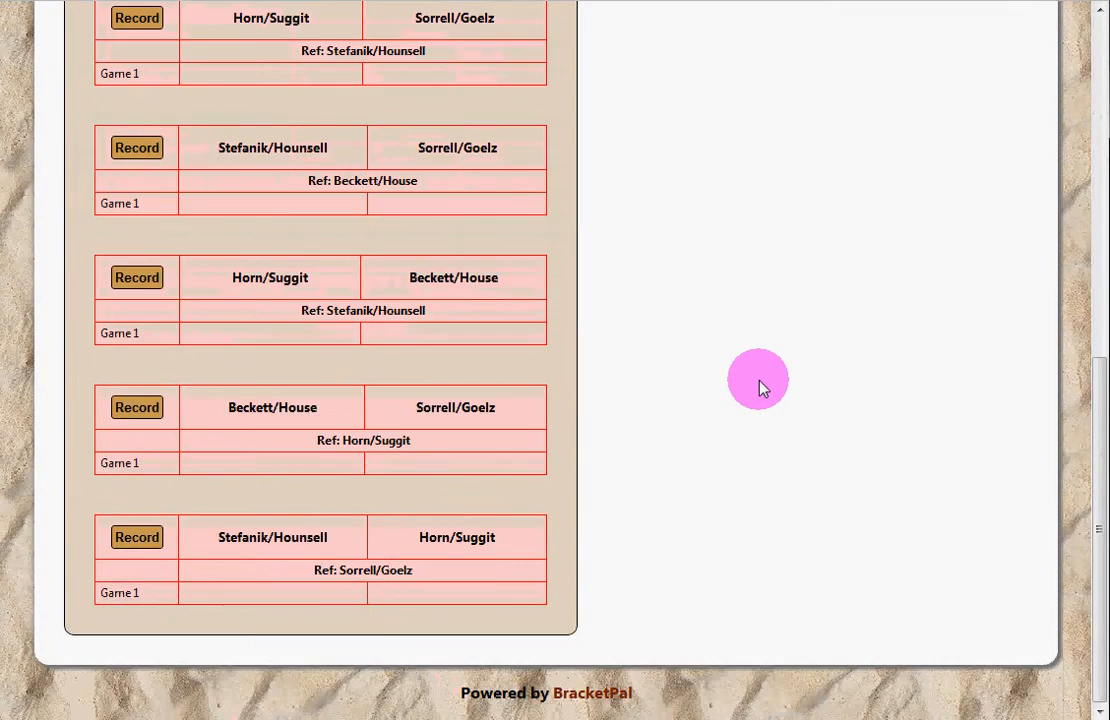
scroll(760, 388, up, 1)
scroll(650, 370, up, 6)
scroll(470, 395, down, 1)
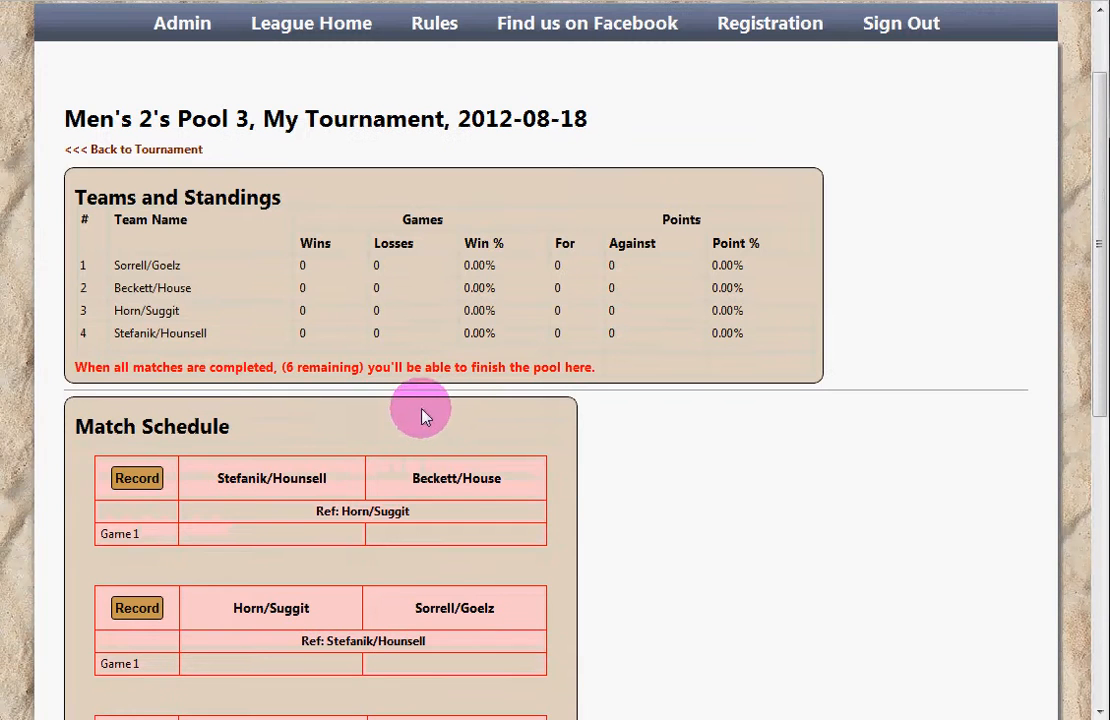
click(137, 478)
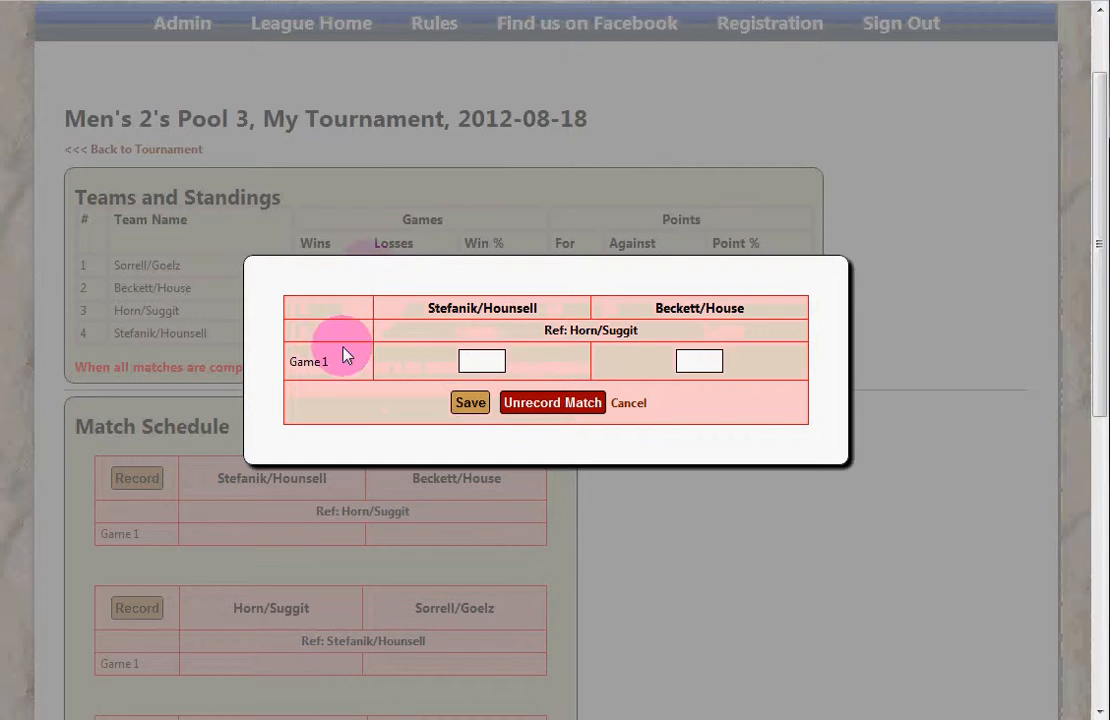
click(482, 361)
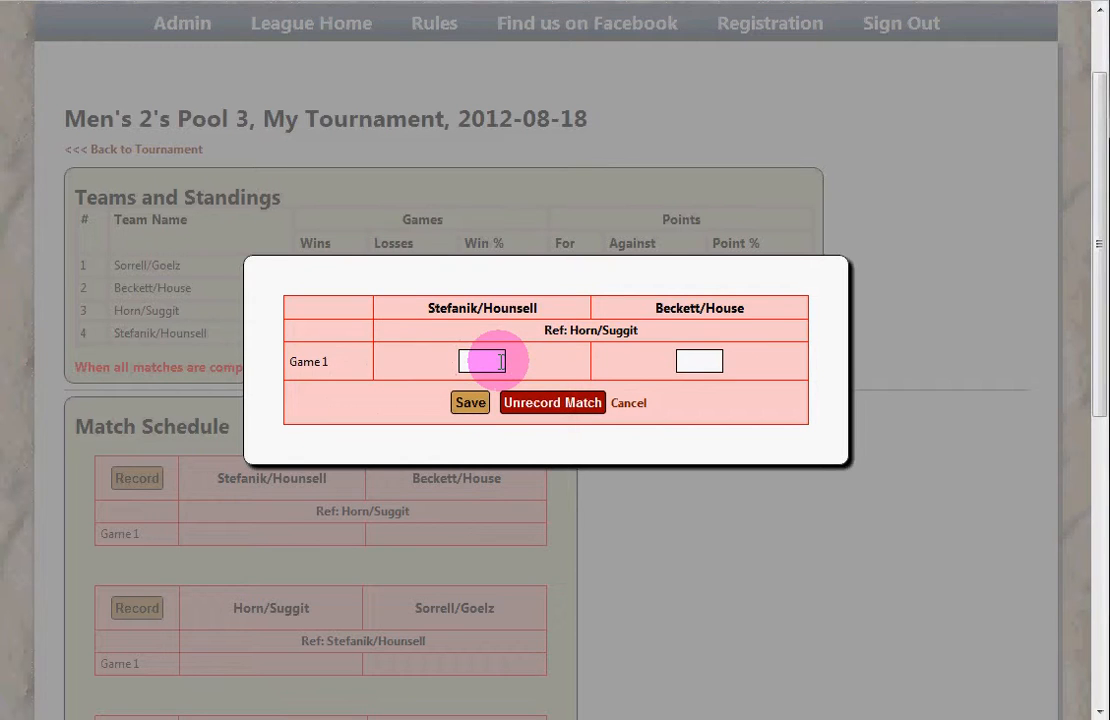
text(25)
key(Tab)
text(21)
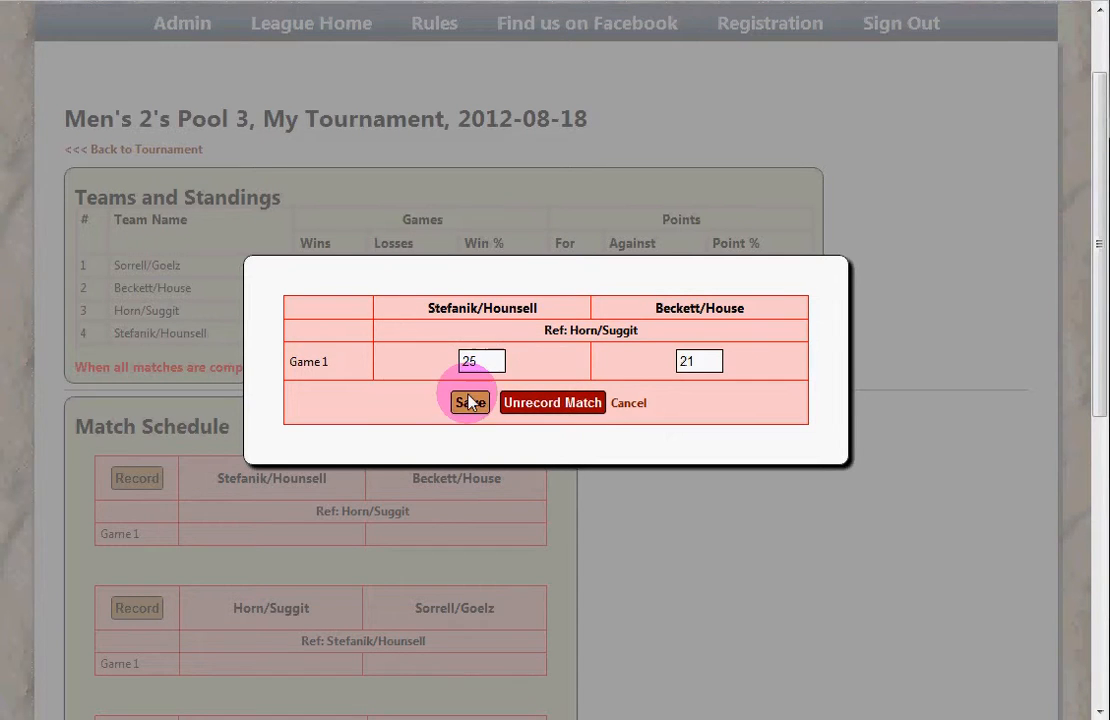
click(470, 402)
Step: Record Horn/Suggit 25–13 over Sorrell/Goelz, and Stefanik/Hounsell 25–27 against Sorrell/Goelz
click(137, 610)
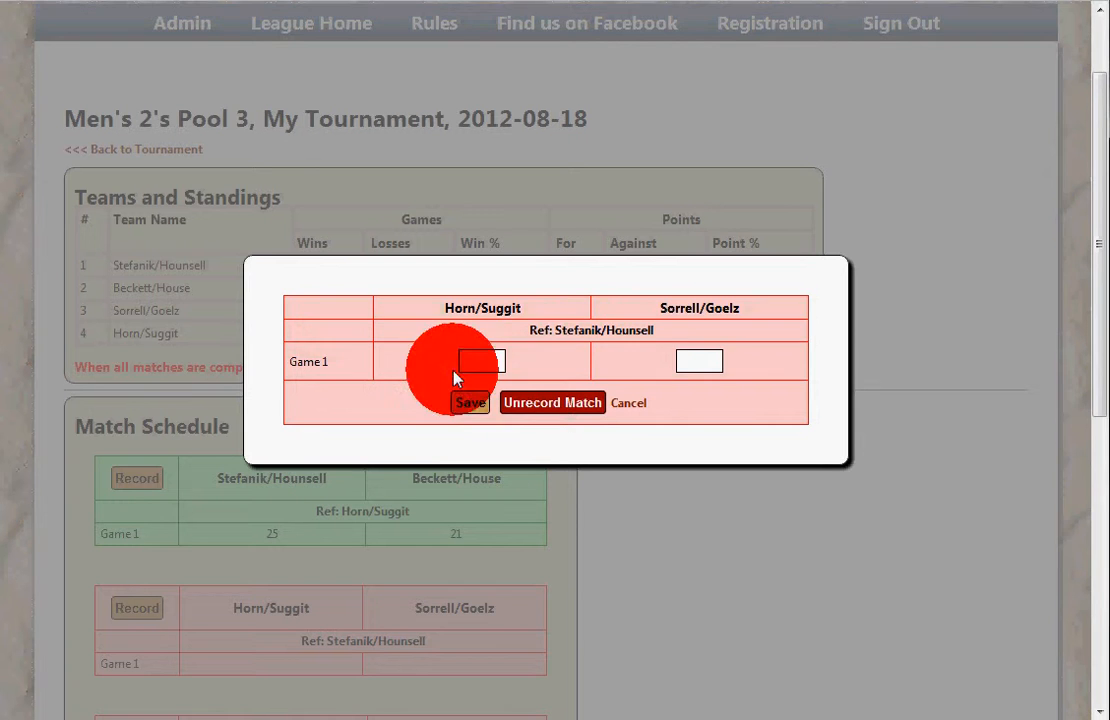
click(483, 361)
text(25)
key(Tab)
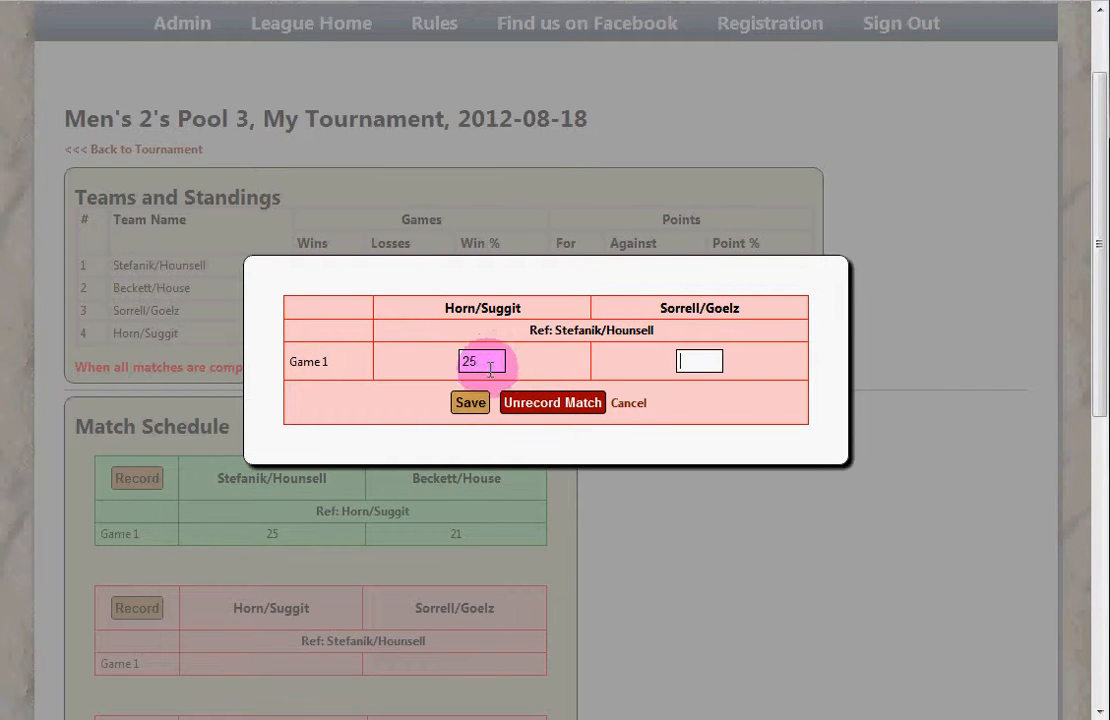
text(13)
click(468, 403)
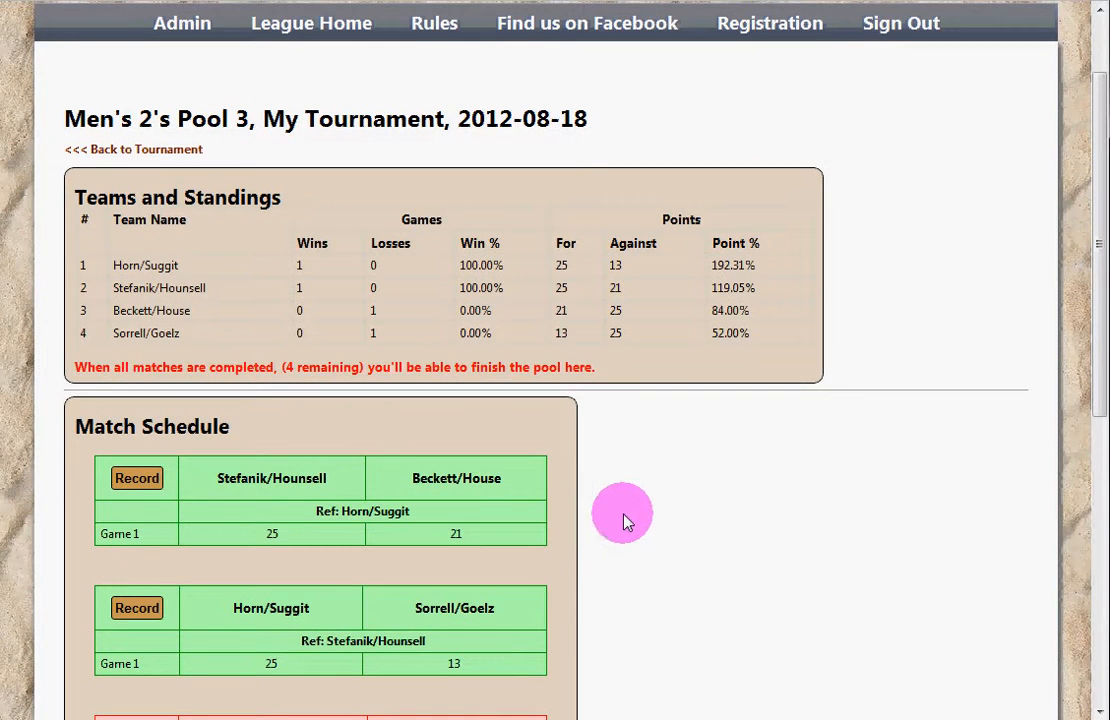
scroll(390, 493, down, 5)
click(136, 147)
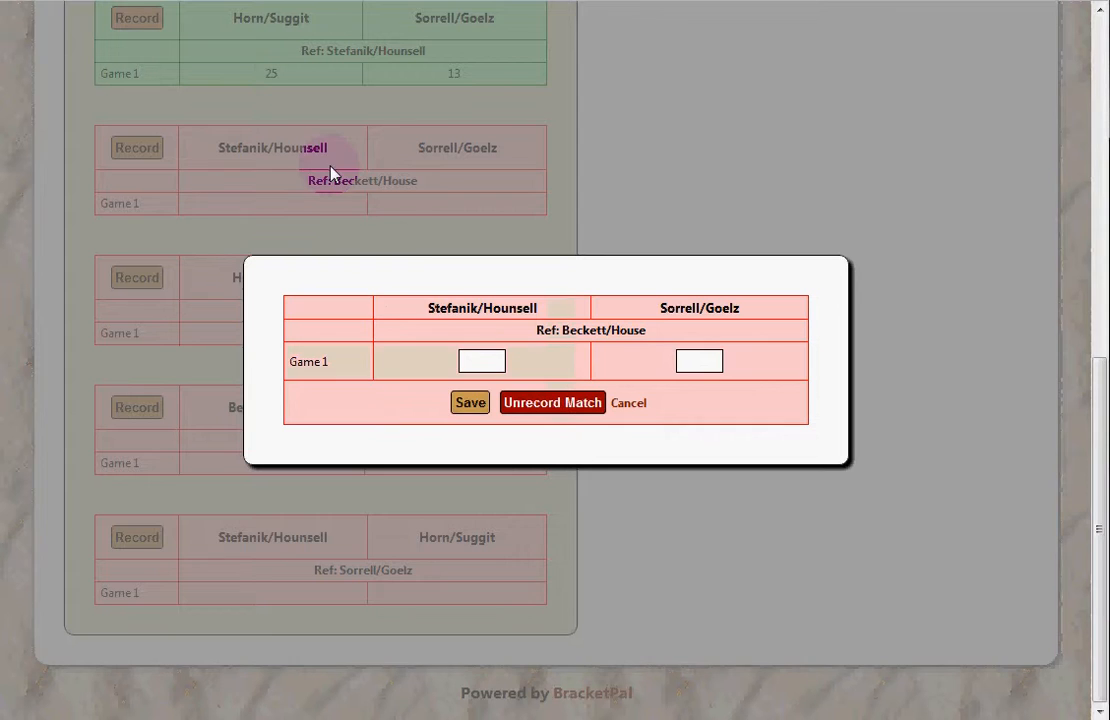
click(484, 362)
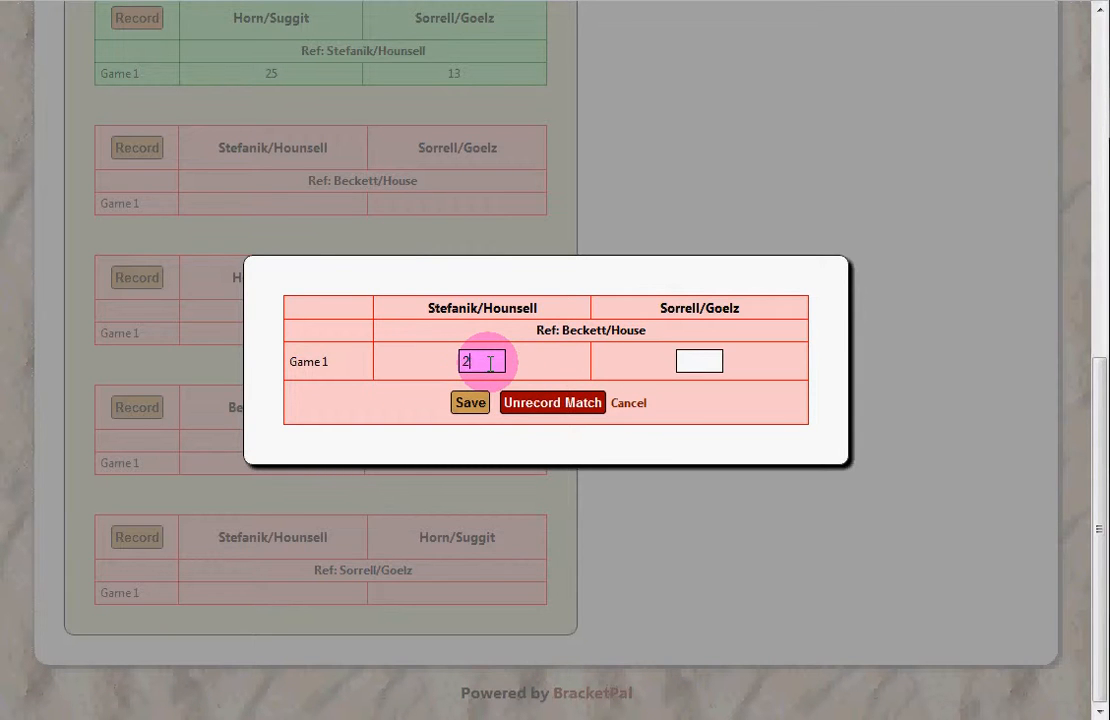
text(27)
click(470, 402)
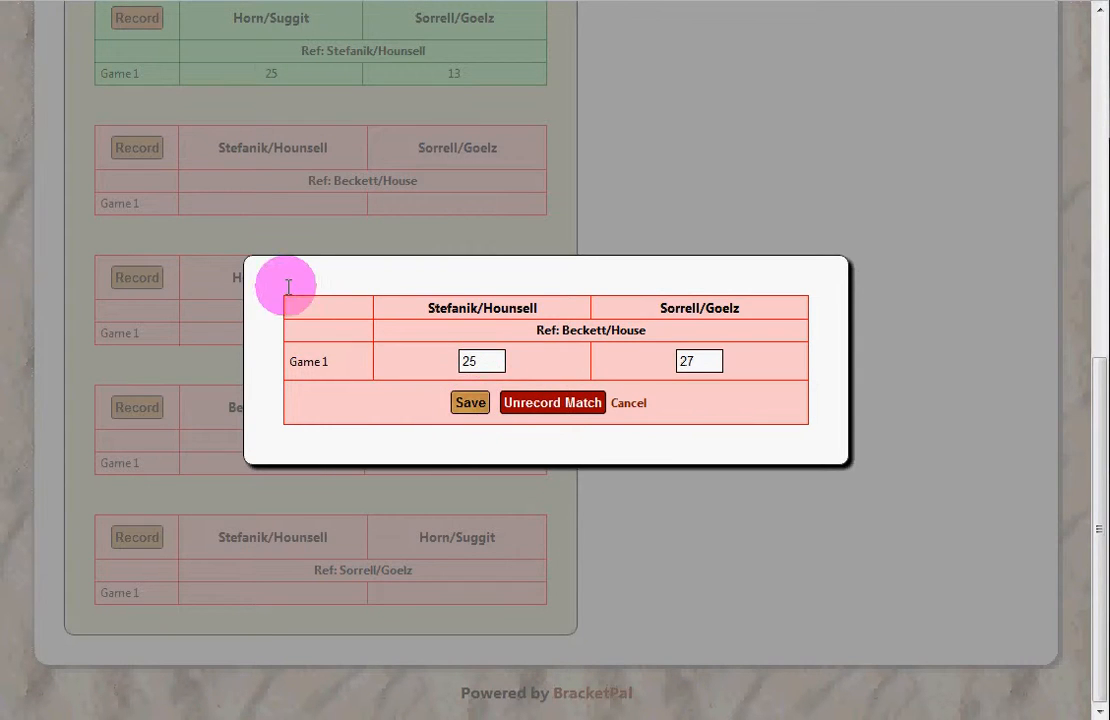
Step: Record Horn/Suggit 25–17 over Beckett/House and Beckett/House 25–7 over Sorrell/Goelz
click(138, 278)
click(465, 360)
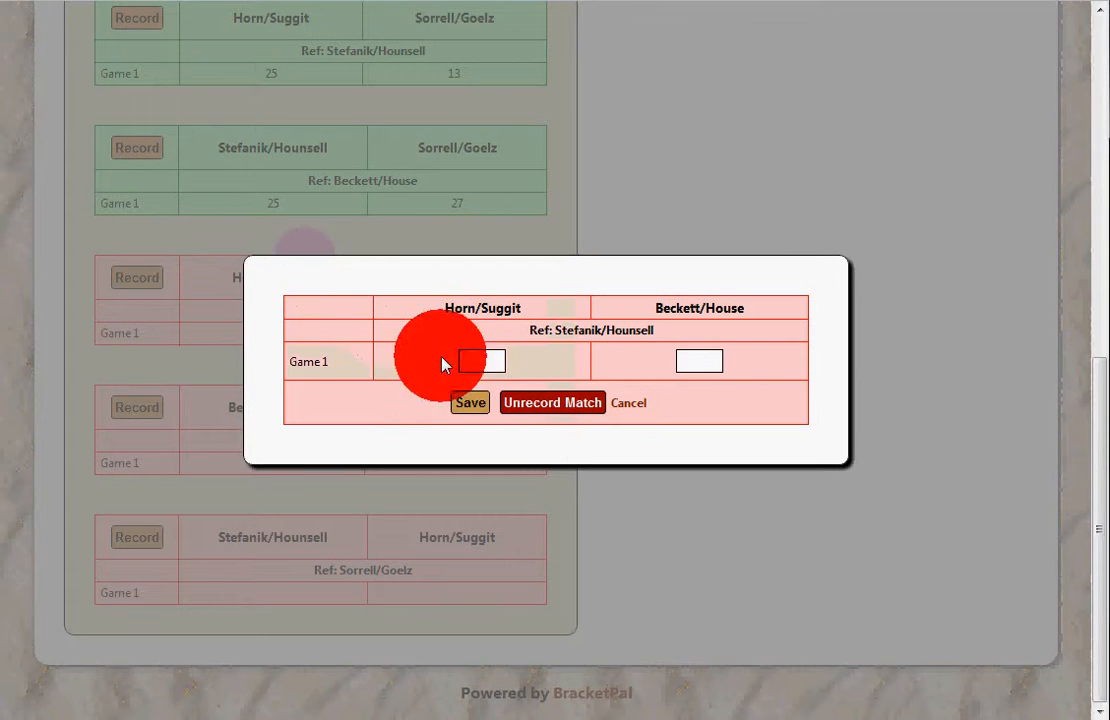
text(25)
key(Tab)
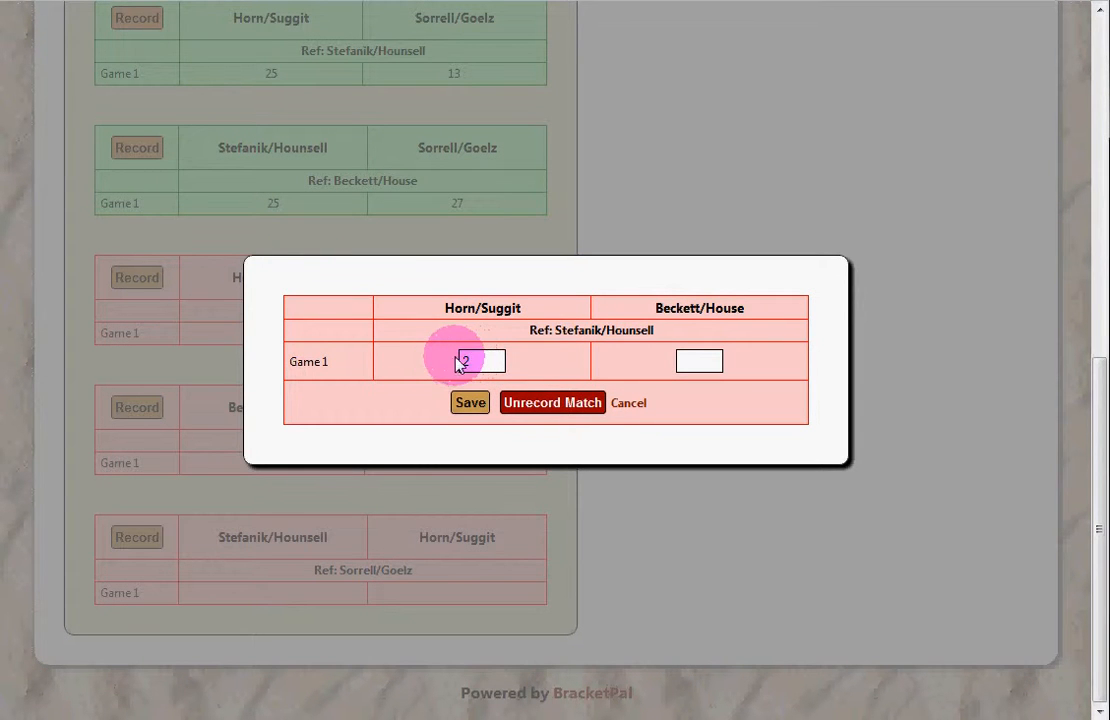
text(178)
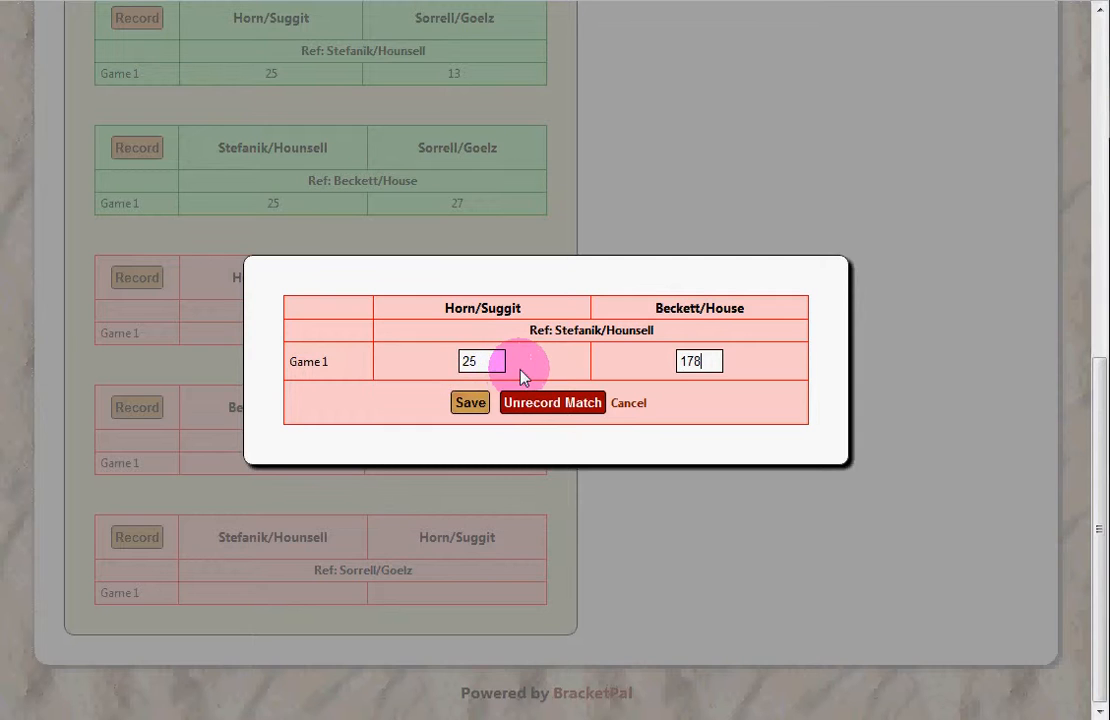
key(BackSpace)
click(470, 402)
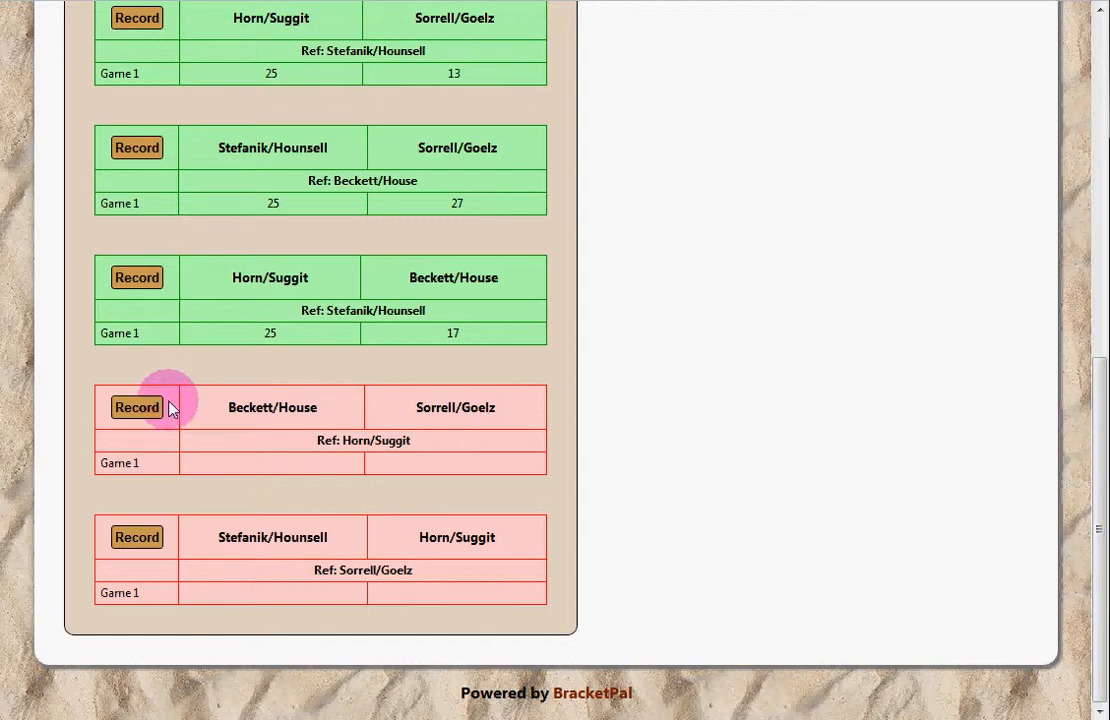
click(140, 407)
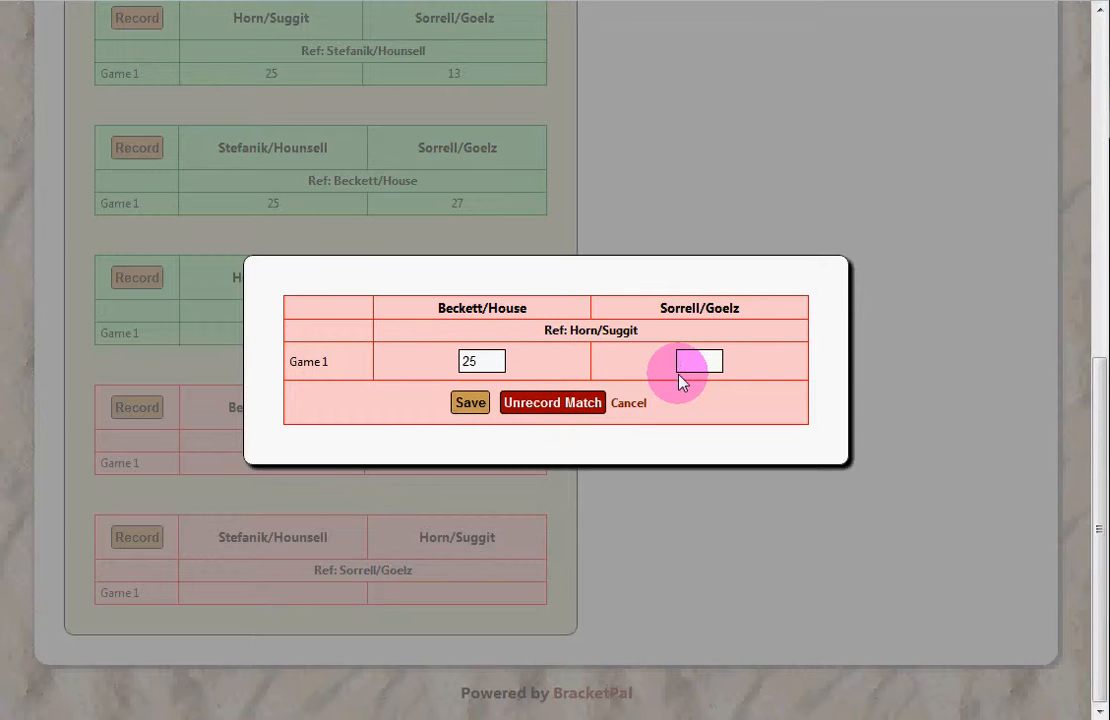
text(7)
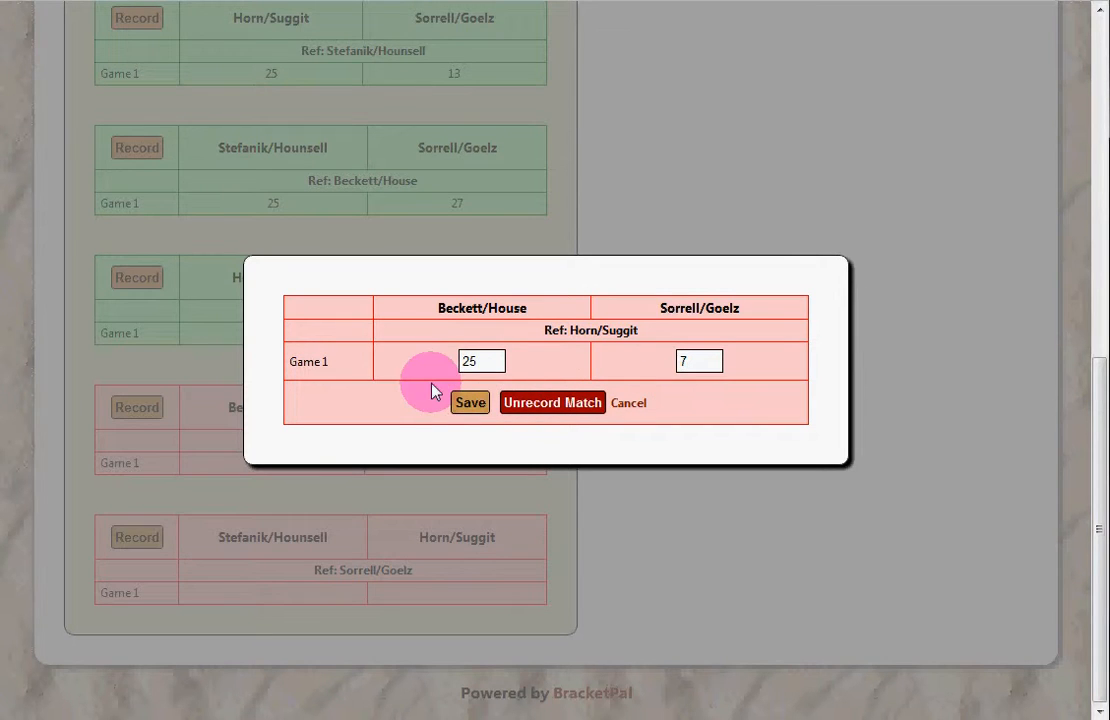
click(470, 402)
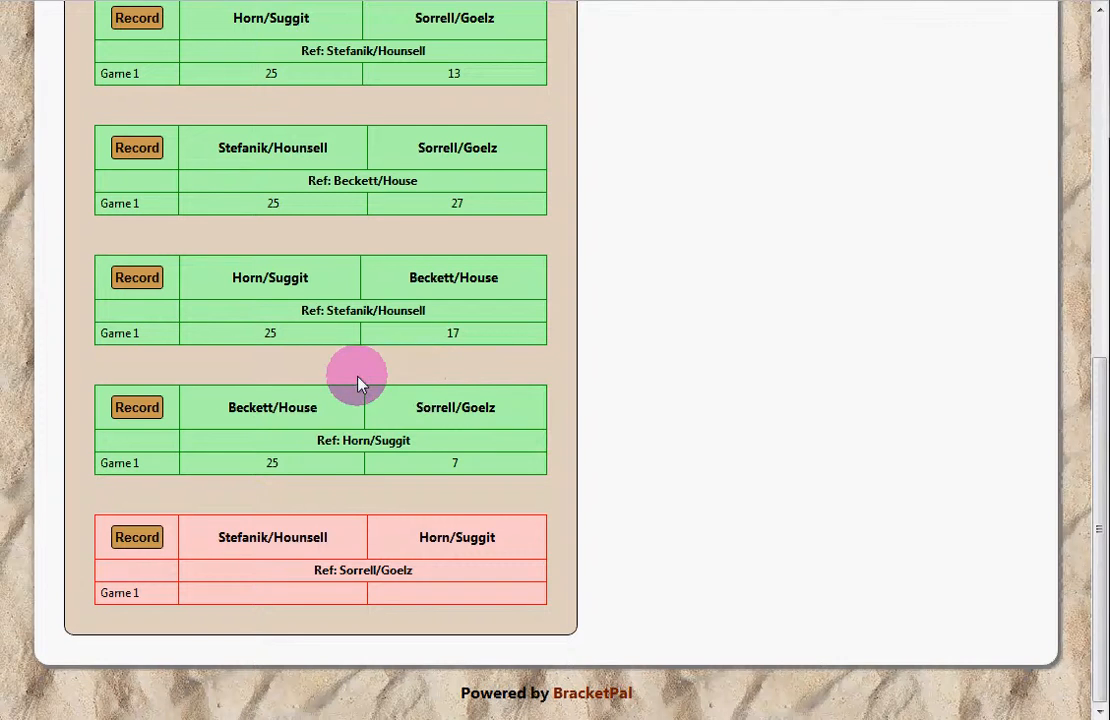
Step: Record Stefanik/Hounsell 19–25 against Horn/Suggit, with the 25 under Horn/Suggit
click(160, 543)
click(473, 361)
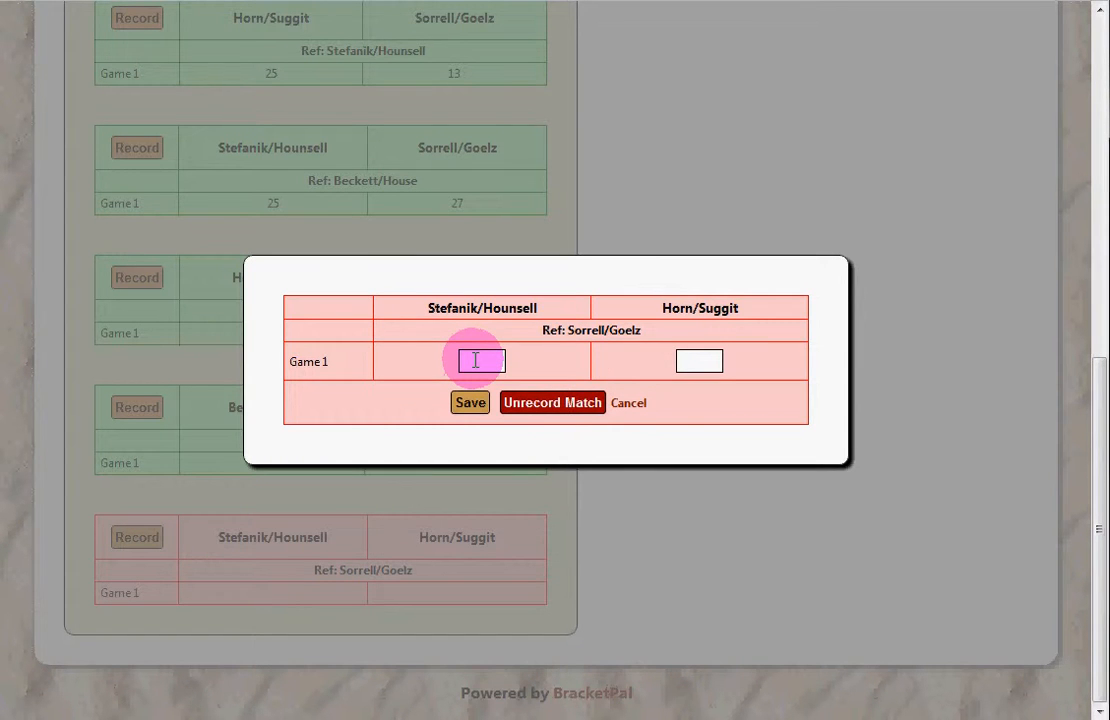
text(25)
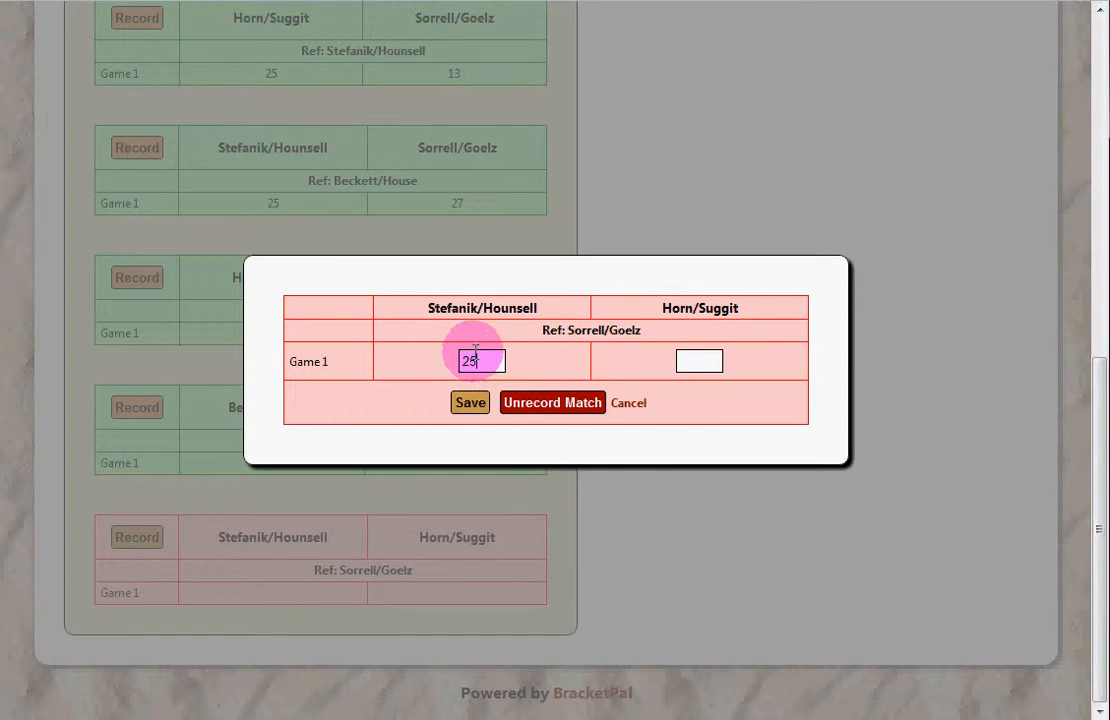
drag(495, 362, 409, 364)
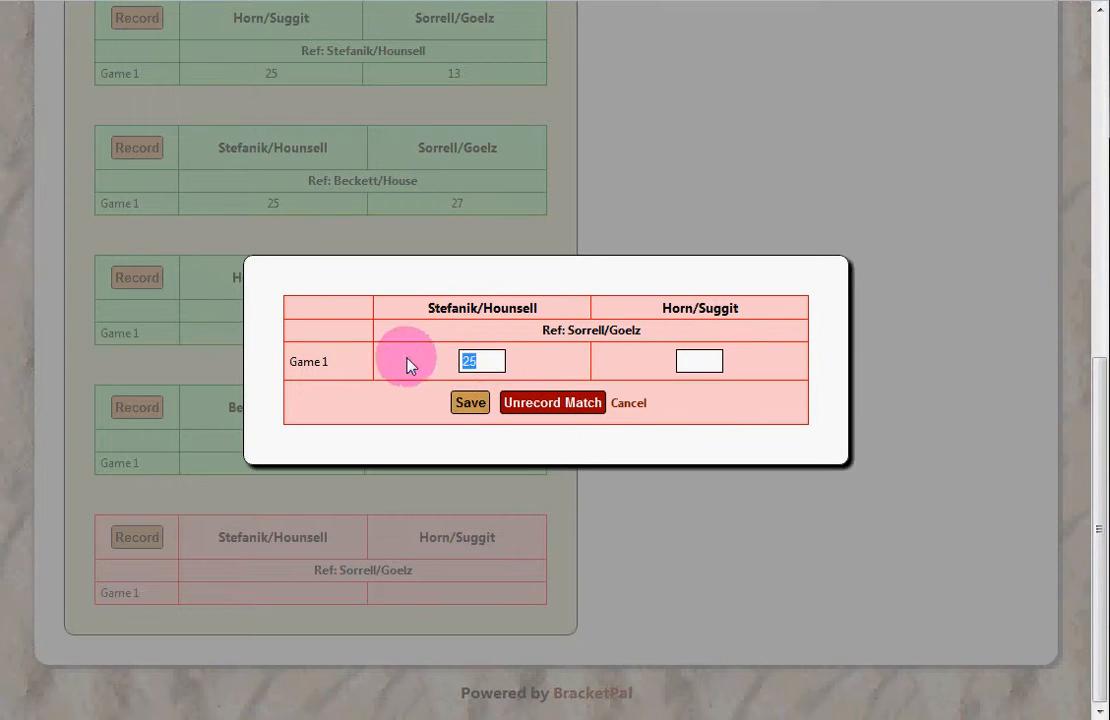
key(BackSpace)
click(699, 362)
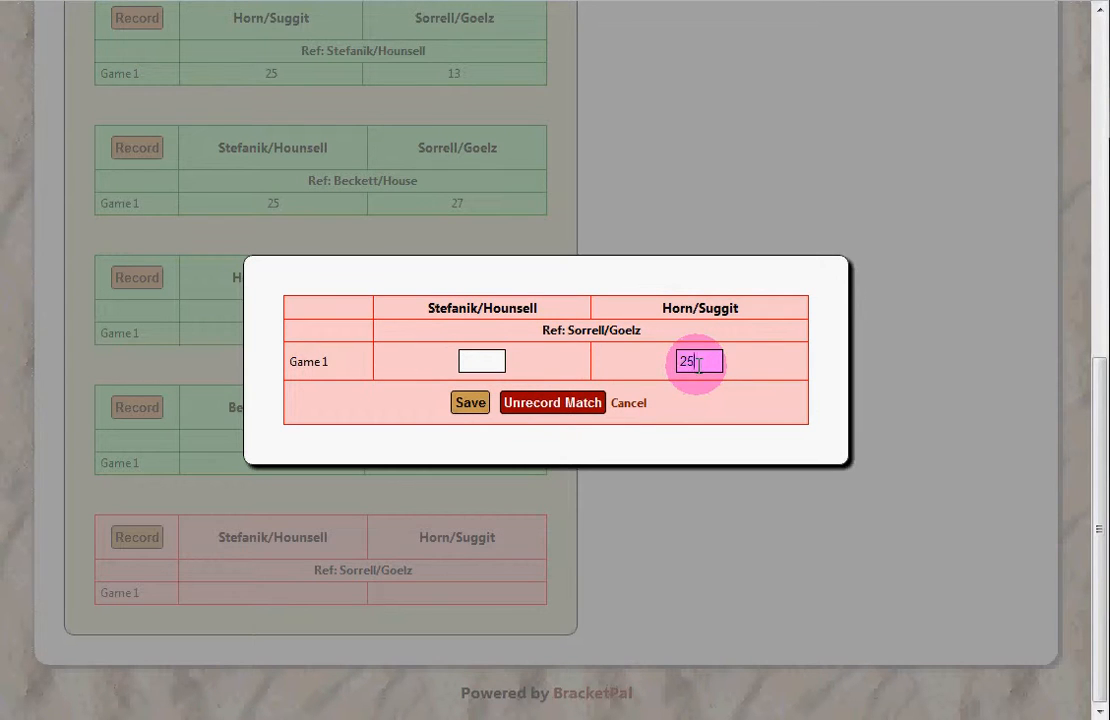
click(500, 362)
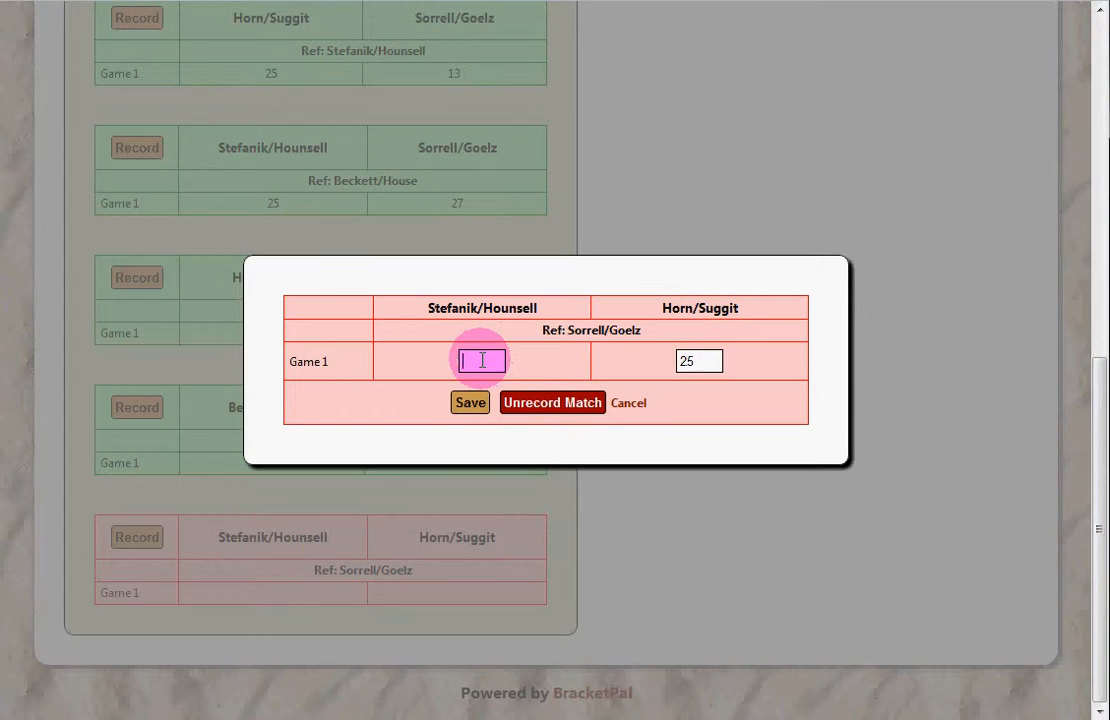
text(19)
click(476, 402)
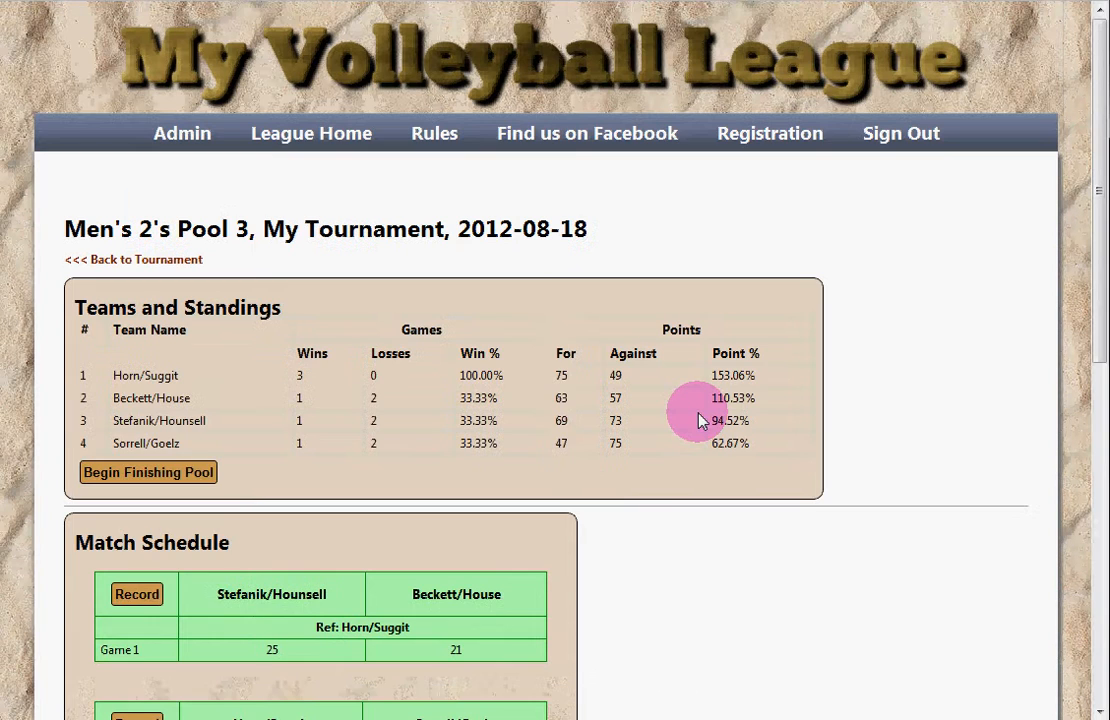
drag(342, 389, 396, 426)
click(350, 388)
click(429, 427)
drag(351, 388, 451, 441)
click(325, 381)
click(441, 441)
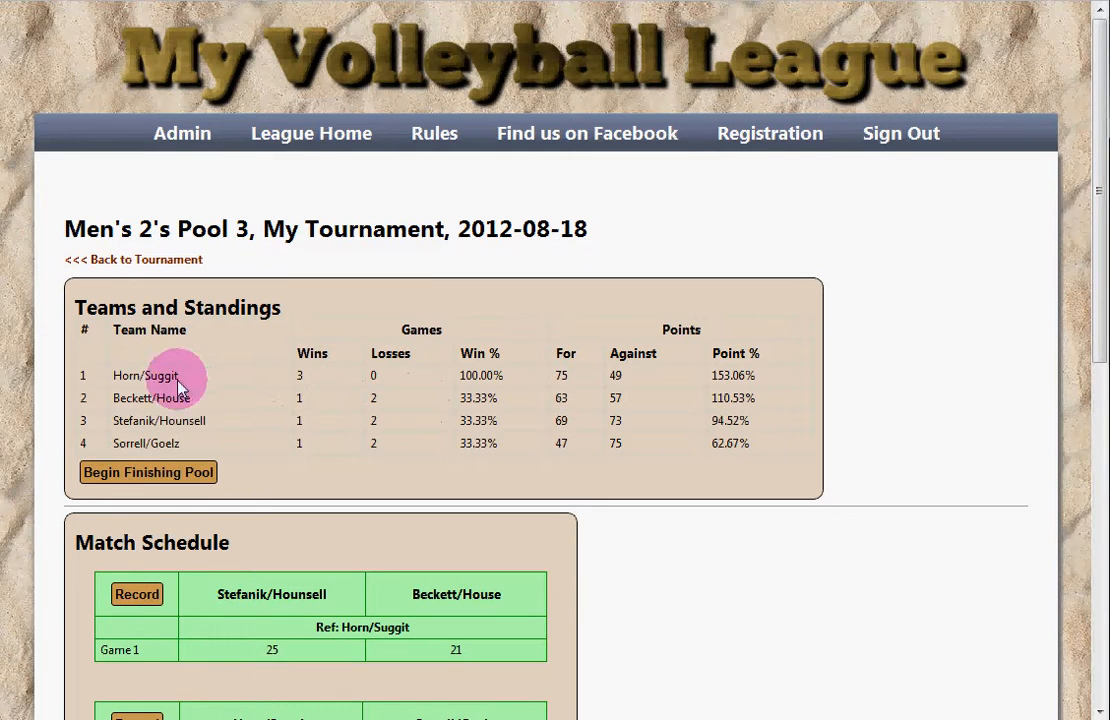
drag(141, 379, 302, 405)
click(308, 382)
click(418, 455)
click(565, 396)
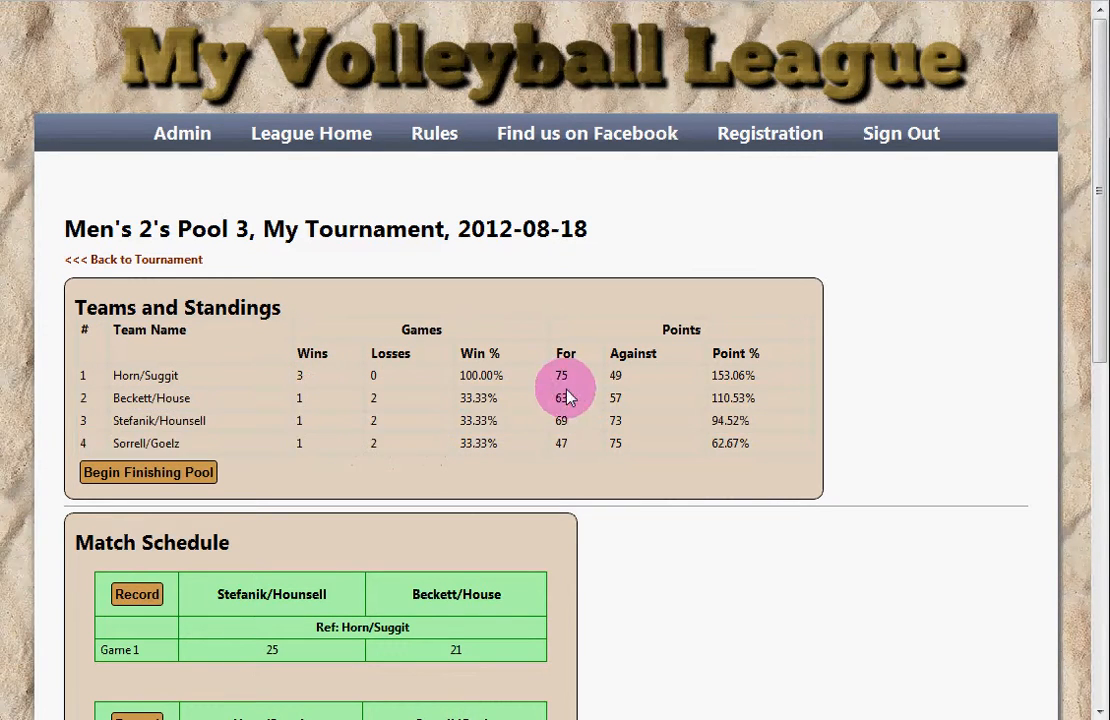
scroll(852, 424, down, 6)
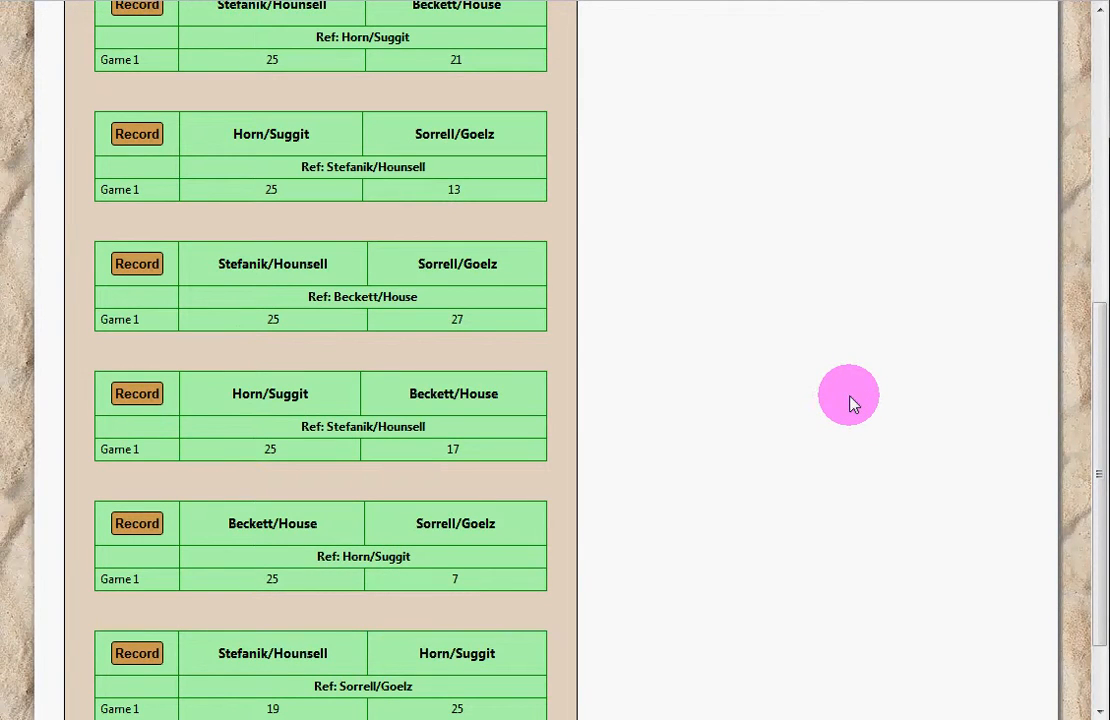
scroll(850, 418, up, 4)
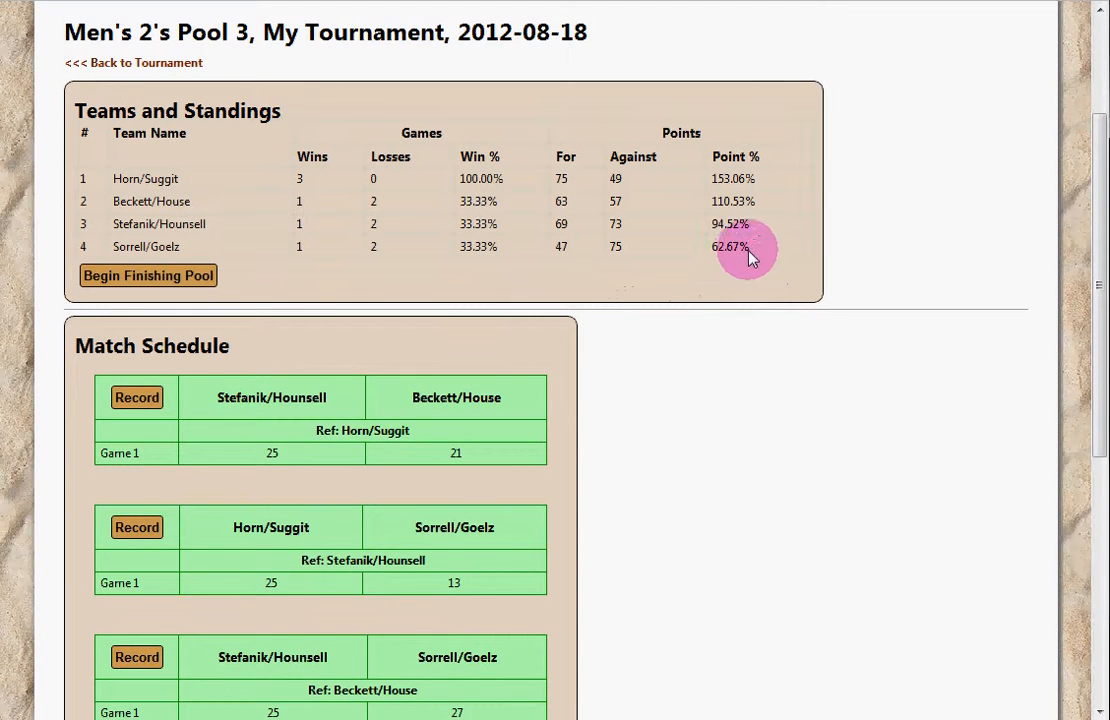
drag(751, 256, 686, 240)
drag(752, 250, 113, 203)
click(350, 266)
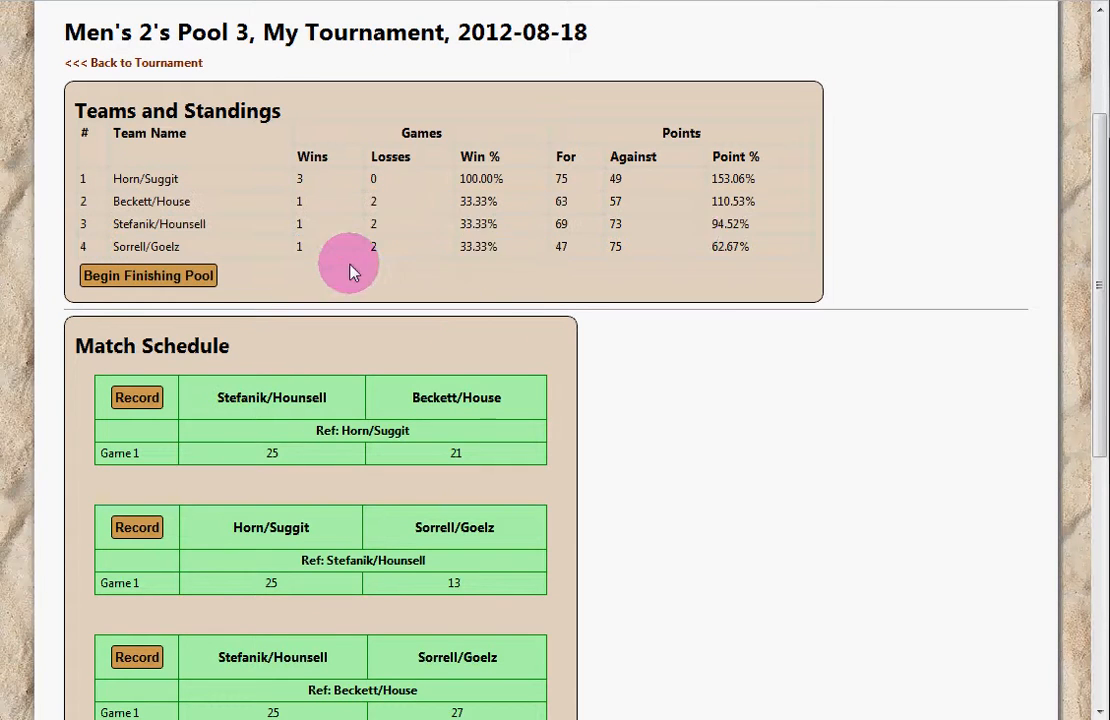
drag(770, 196, 697, 213)
click(695, 208)
drag(780, 201, 696, 201)
click(696, 203)
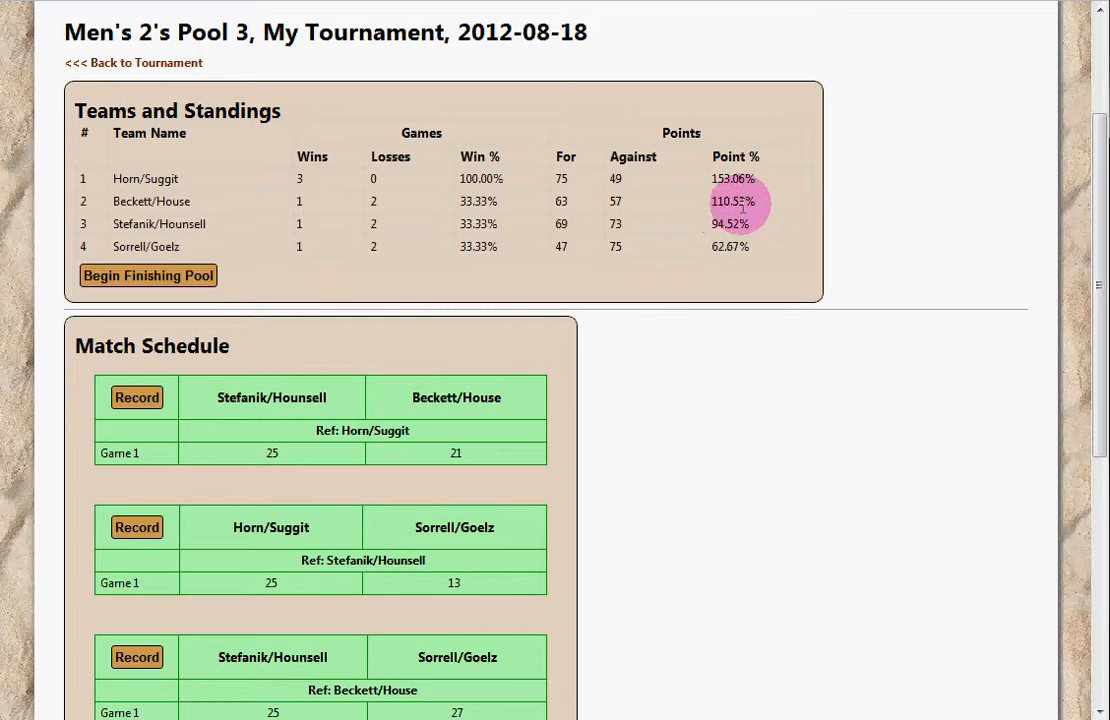
drag(768, 203, 615, 205)
click(590, 218)
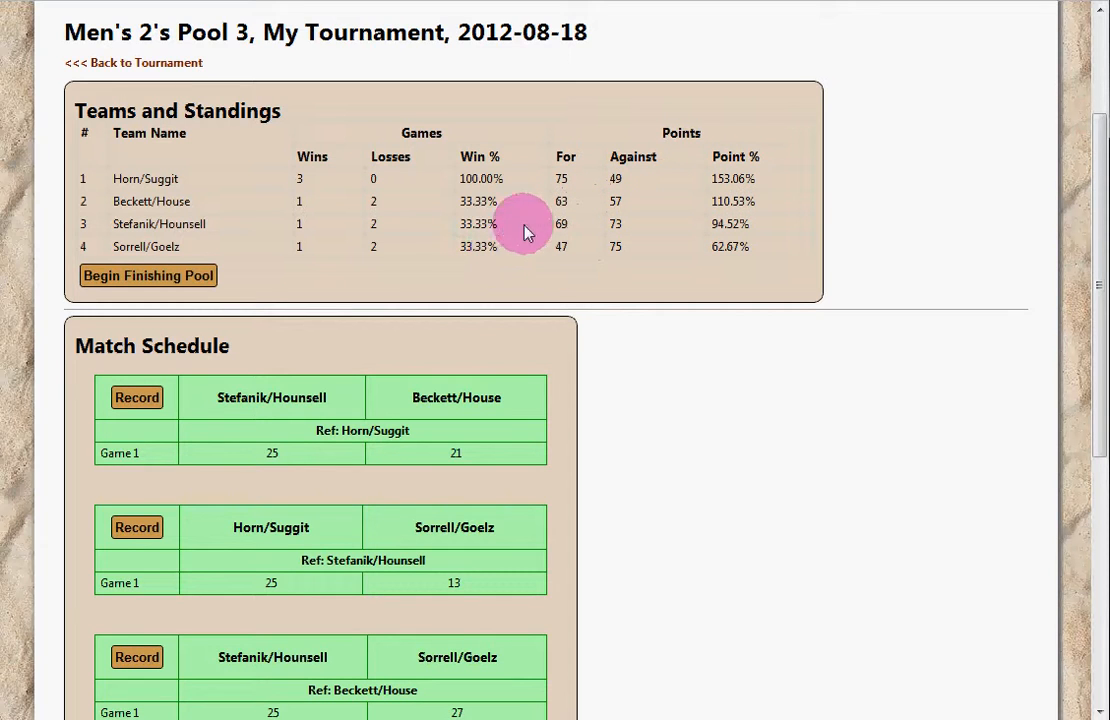
scroll(655, 250, down, 5)
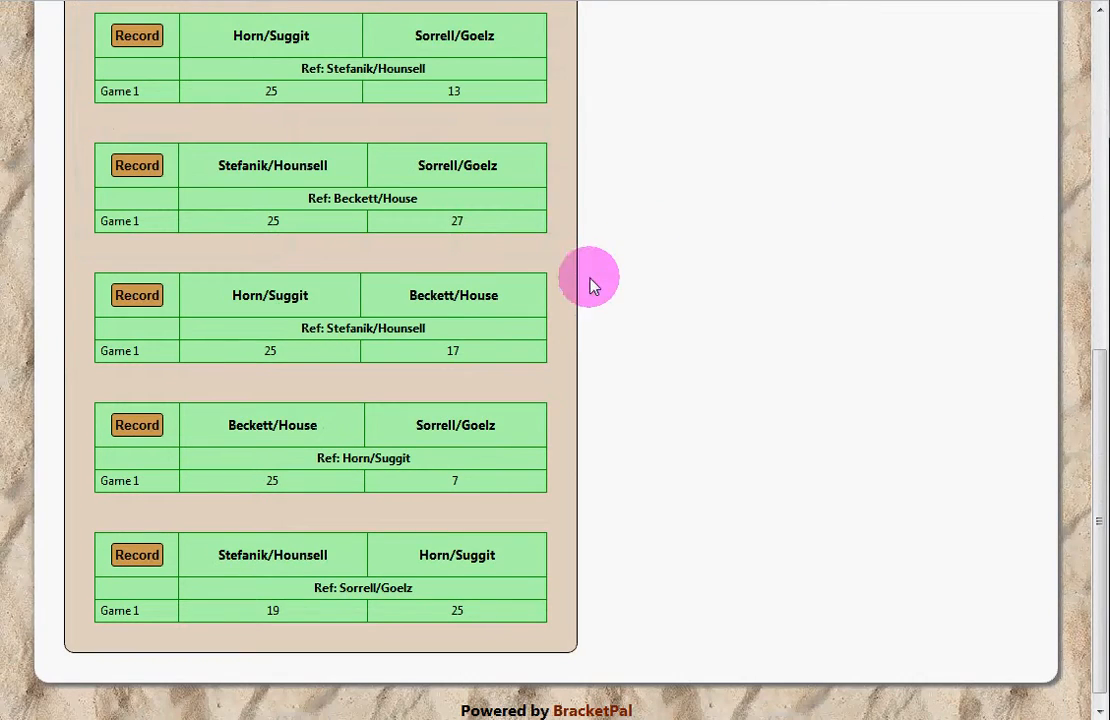
scroll(622, 283, up, 6)
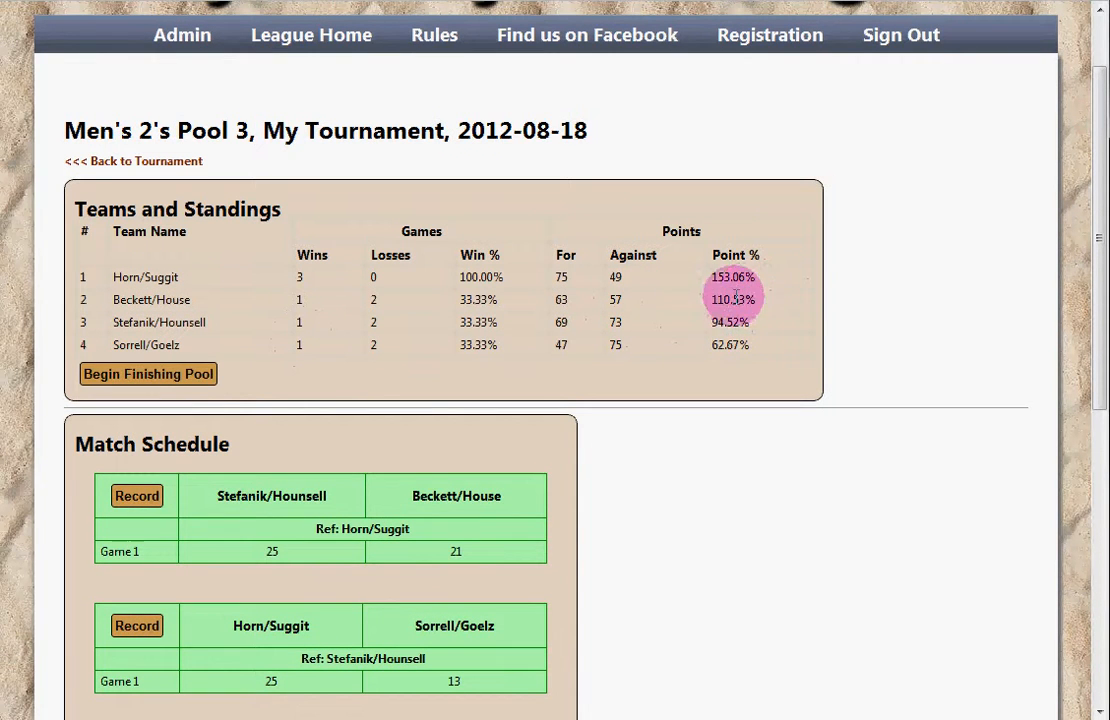
Step: Finish Pool 3 with ranks 1–4 unchanged and go back to the tournament overview
click(130, 376)
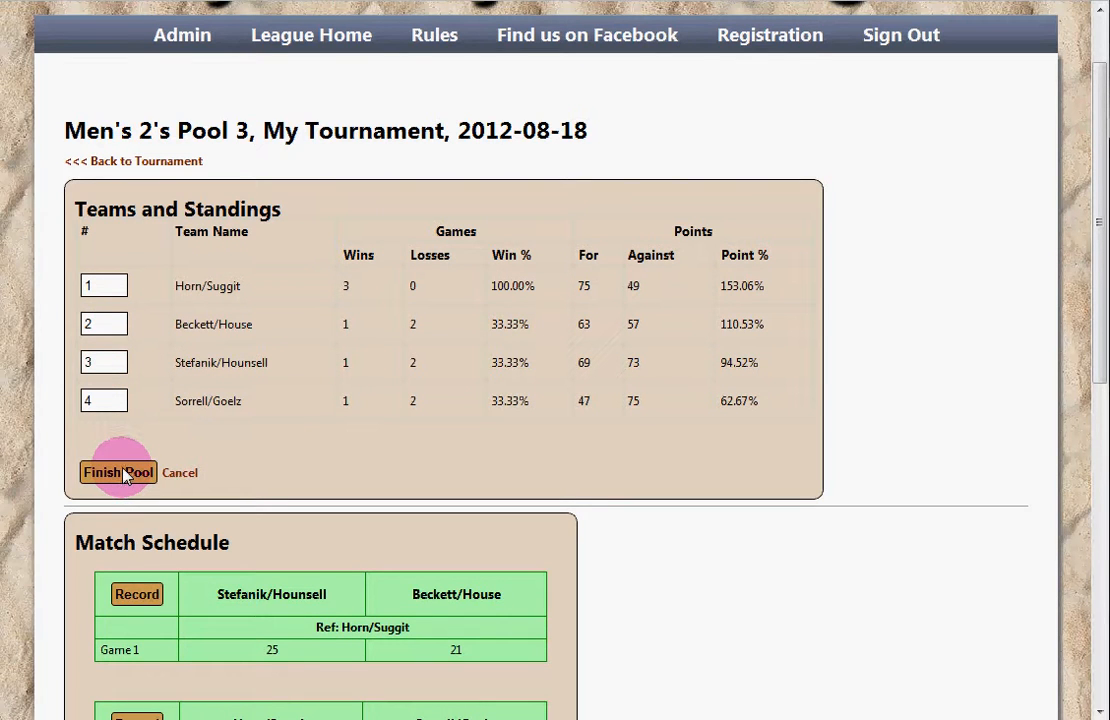
click(118, 472)
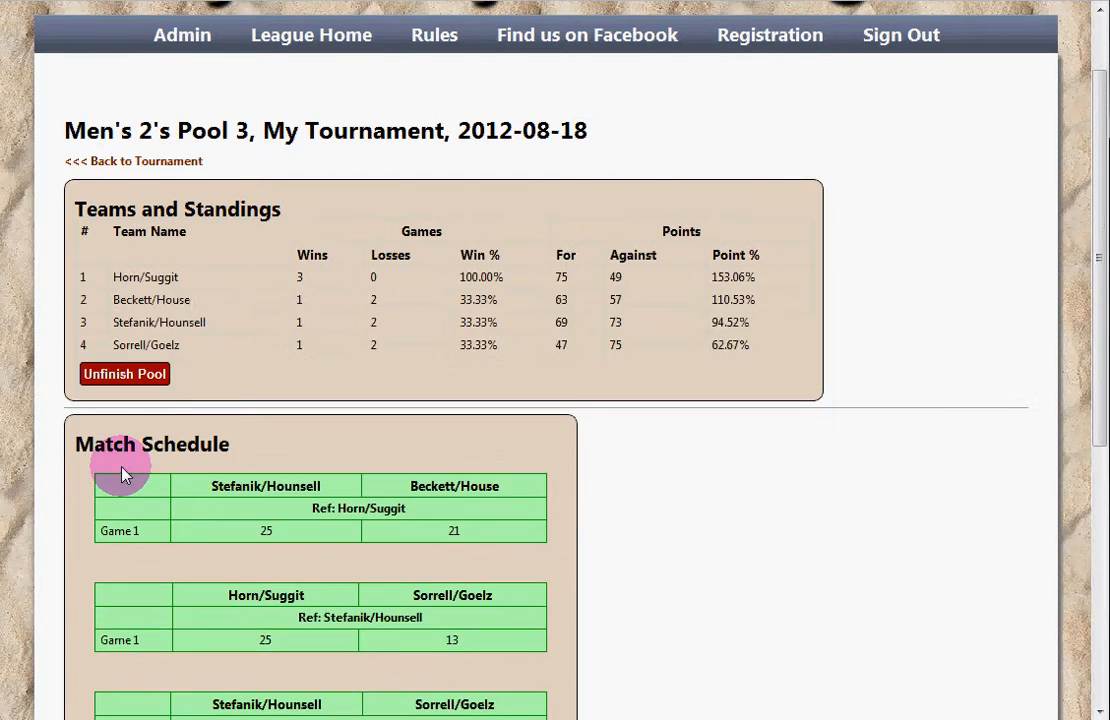
click(137, 163)
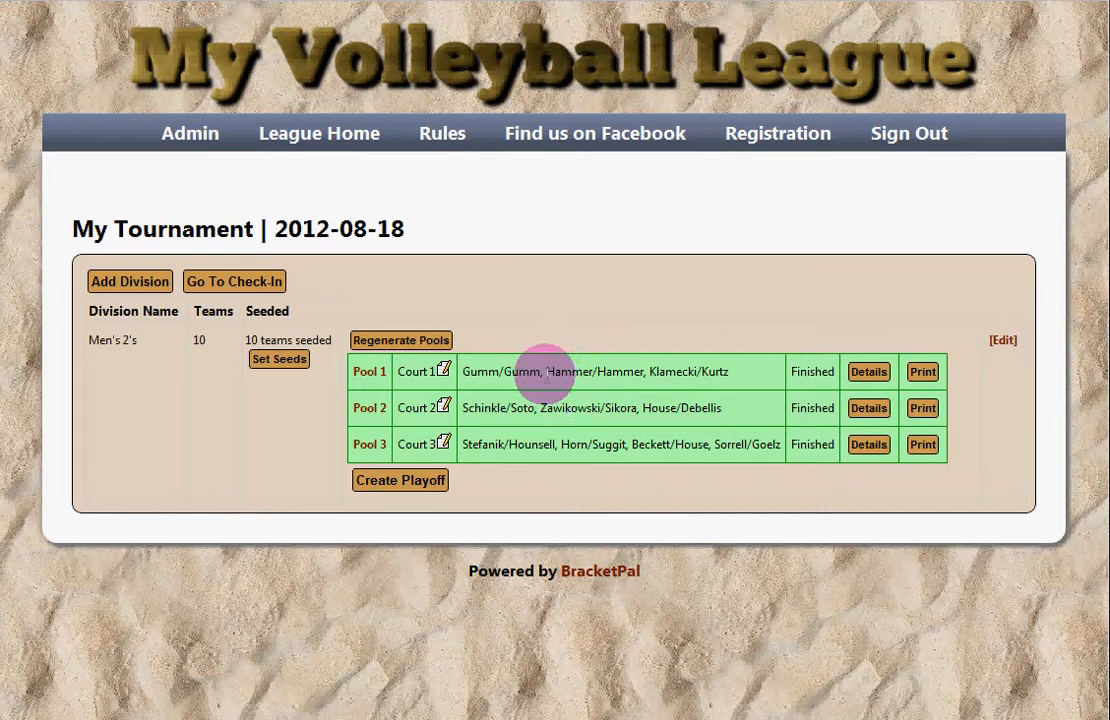
Step: Open the Create Playoff setup for the Men's 2's division
drag(544, 376, 572, 435)
click(572, 424)
click(436, 486)
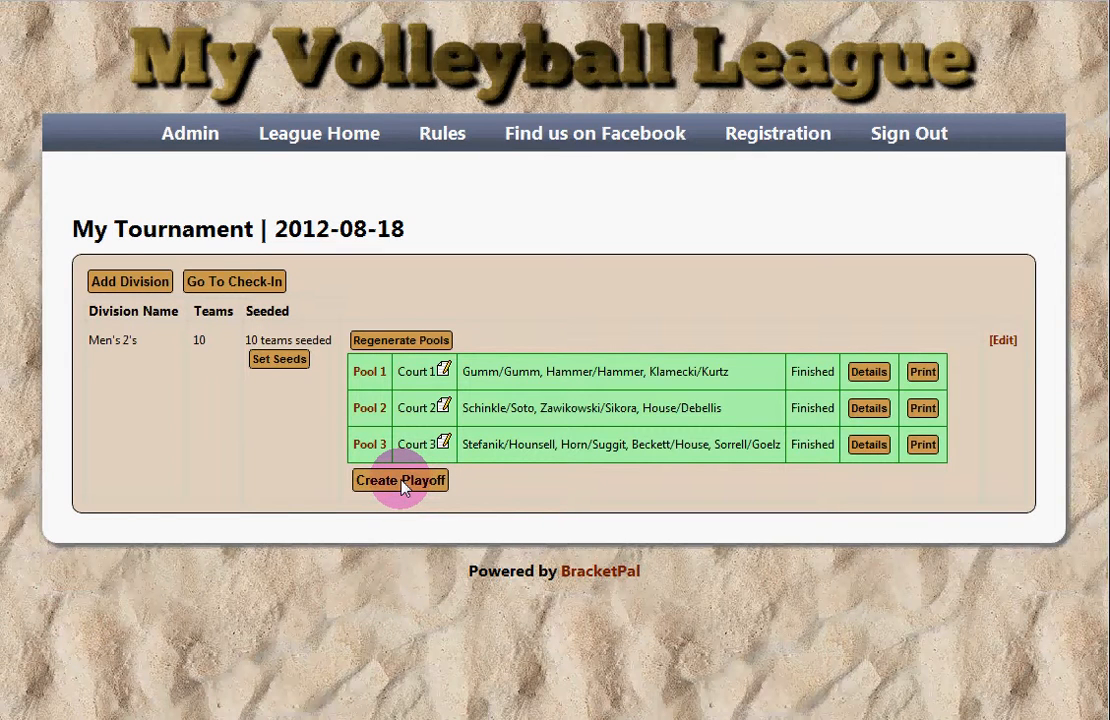
click(404, 482)
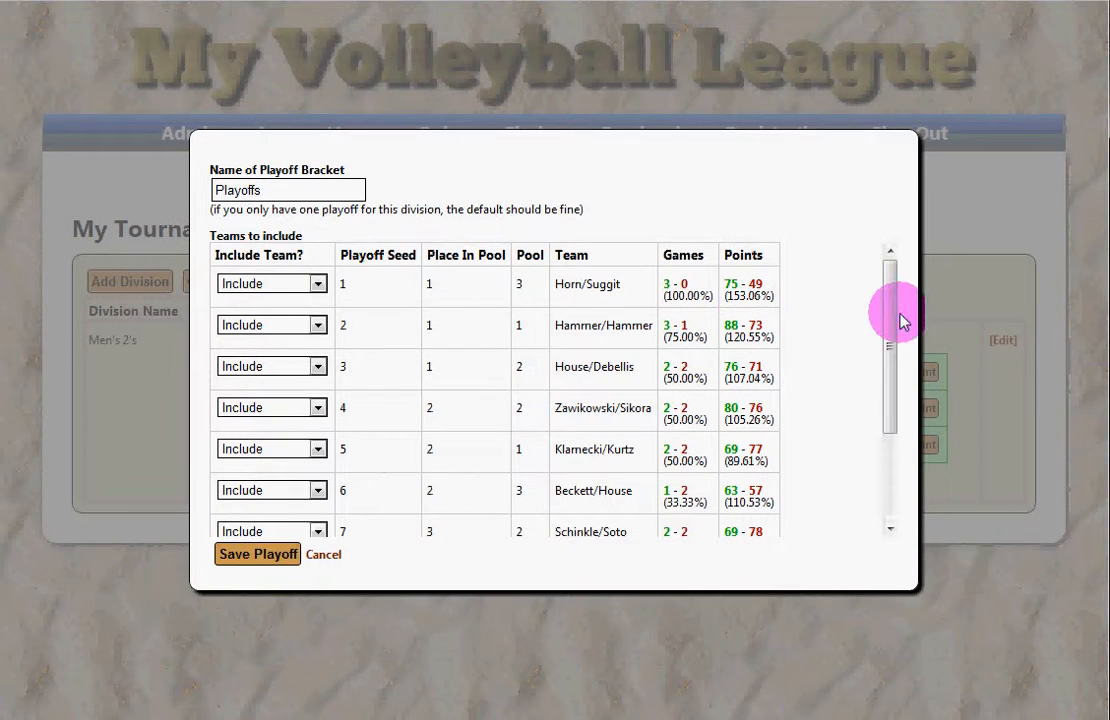
Step: Review the seeded teams in the Create Playoff dialog, leaving seed 1 included
click(885, 370)
drag(885, 370, 890, 290)
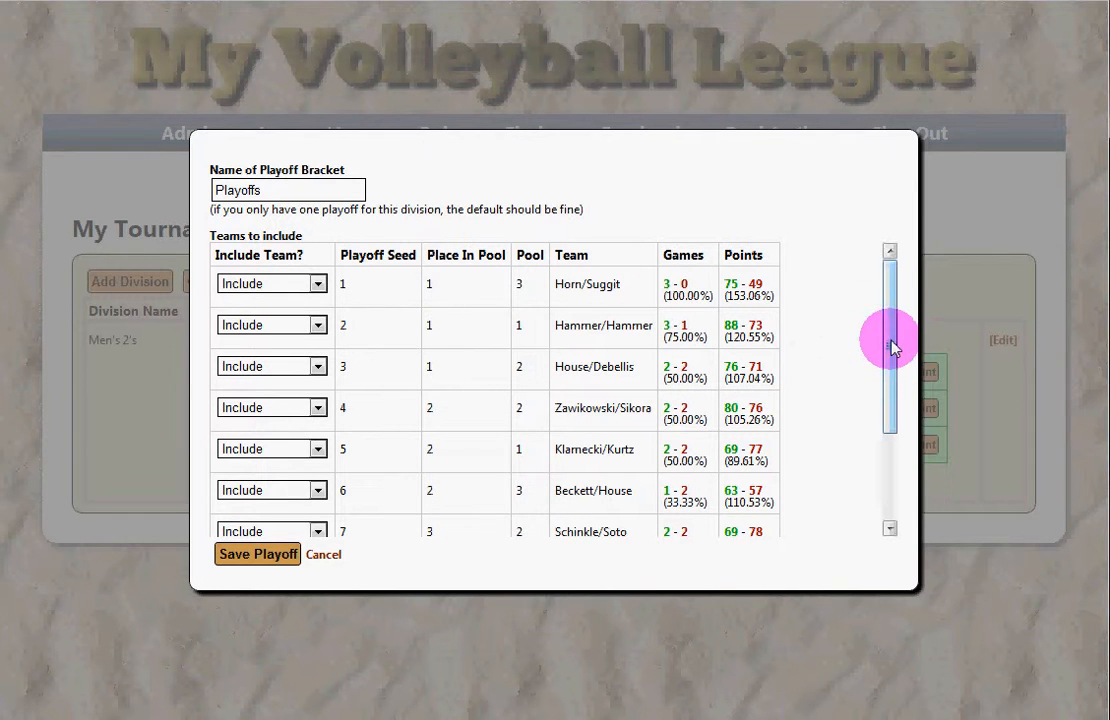
drag(893, 347, 895, 280)
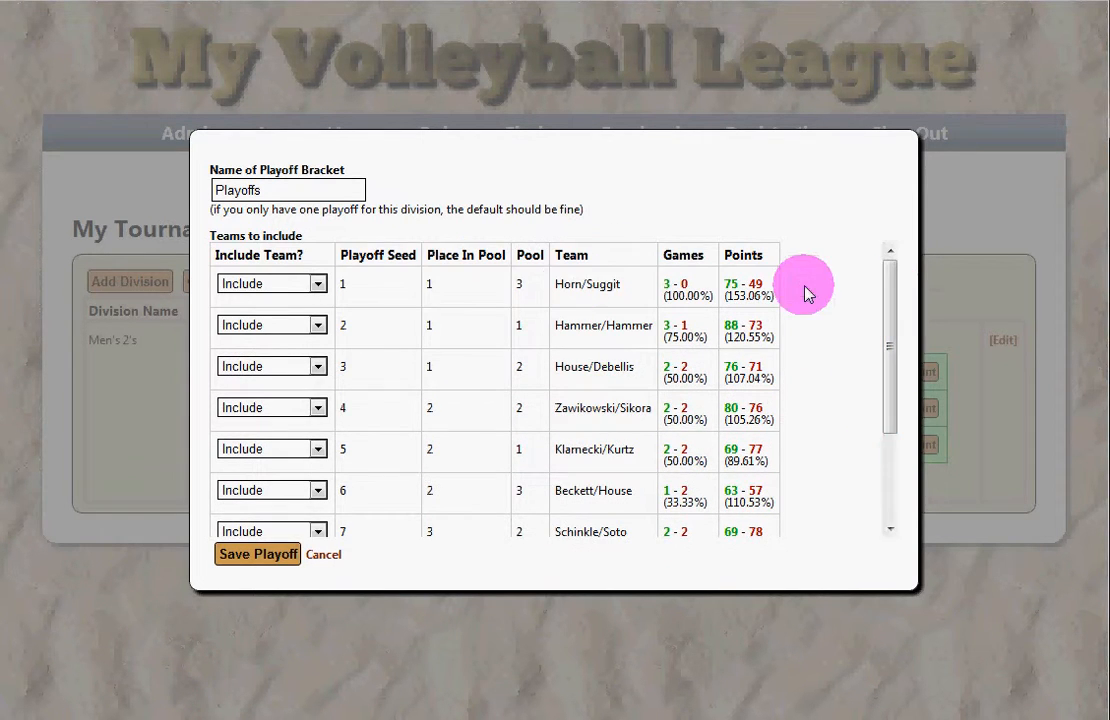
click(360, 284)
drag(447, 288, 408, 288)
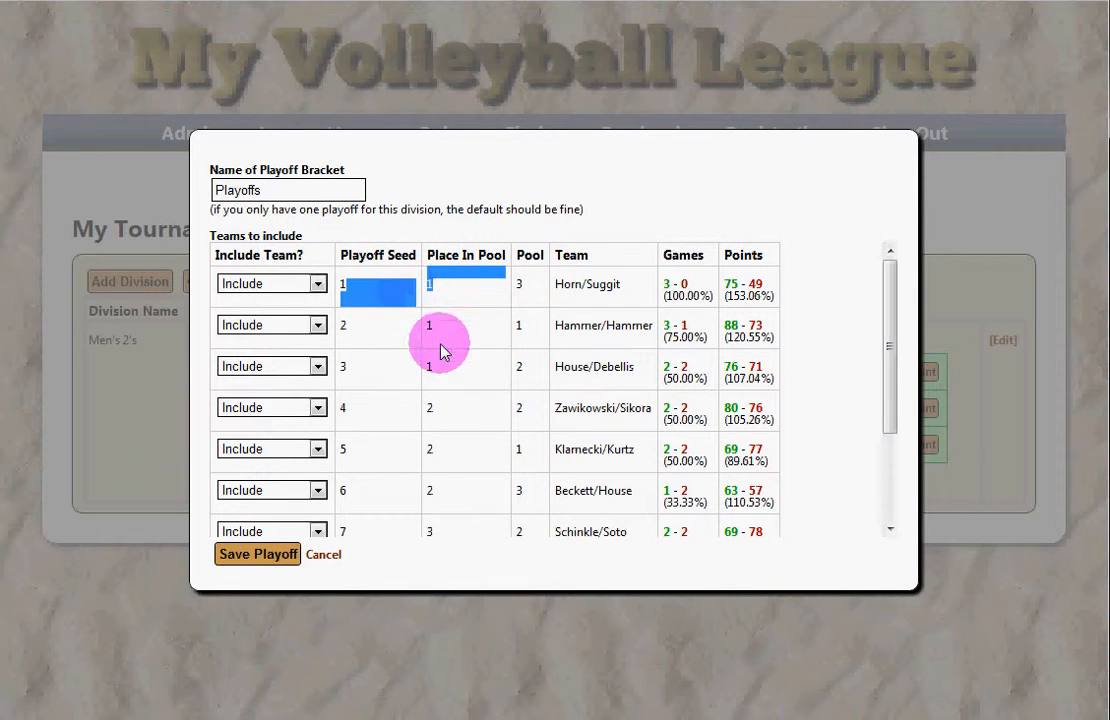
drag(438, 370, 396, 285)
click(577, 279)
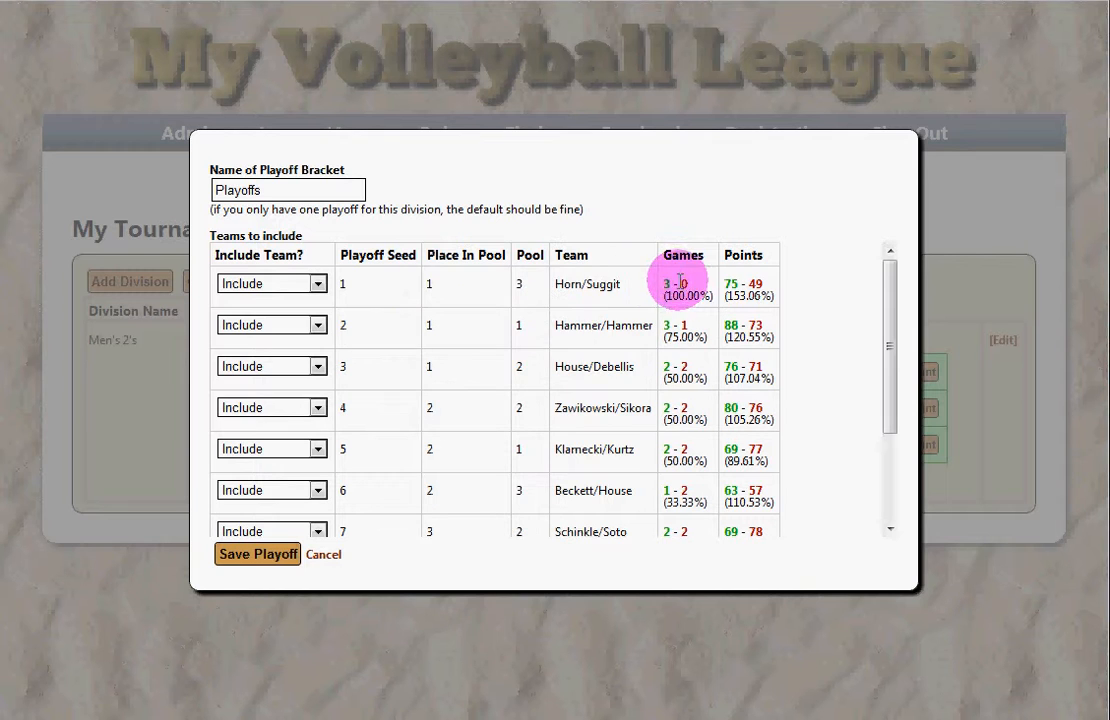
drag(680, 281, 701, 317)
click(752, 378)
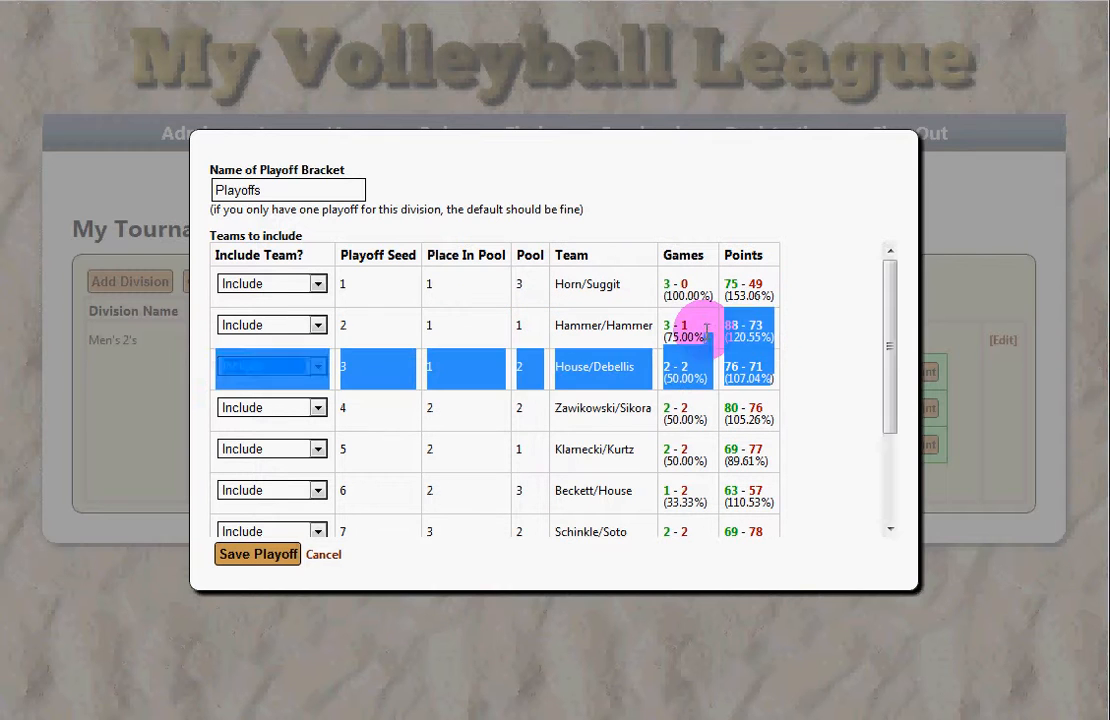
click(701, 335)
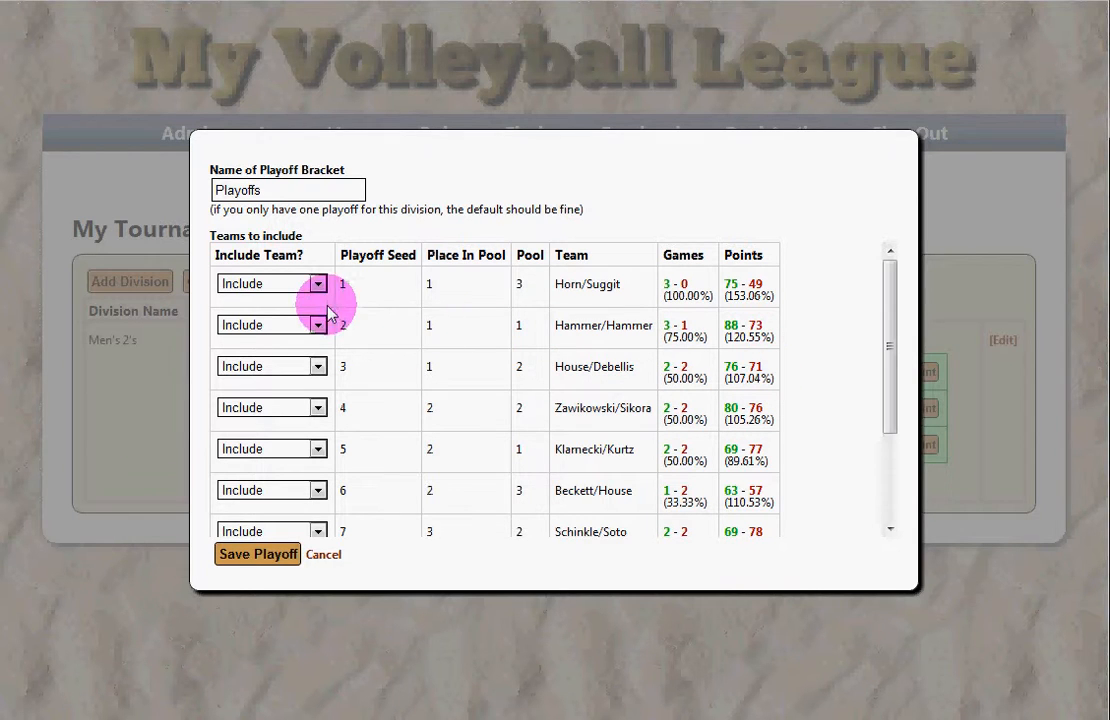
click(294, 288)
click(429, 284)
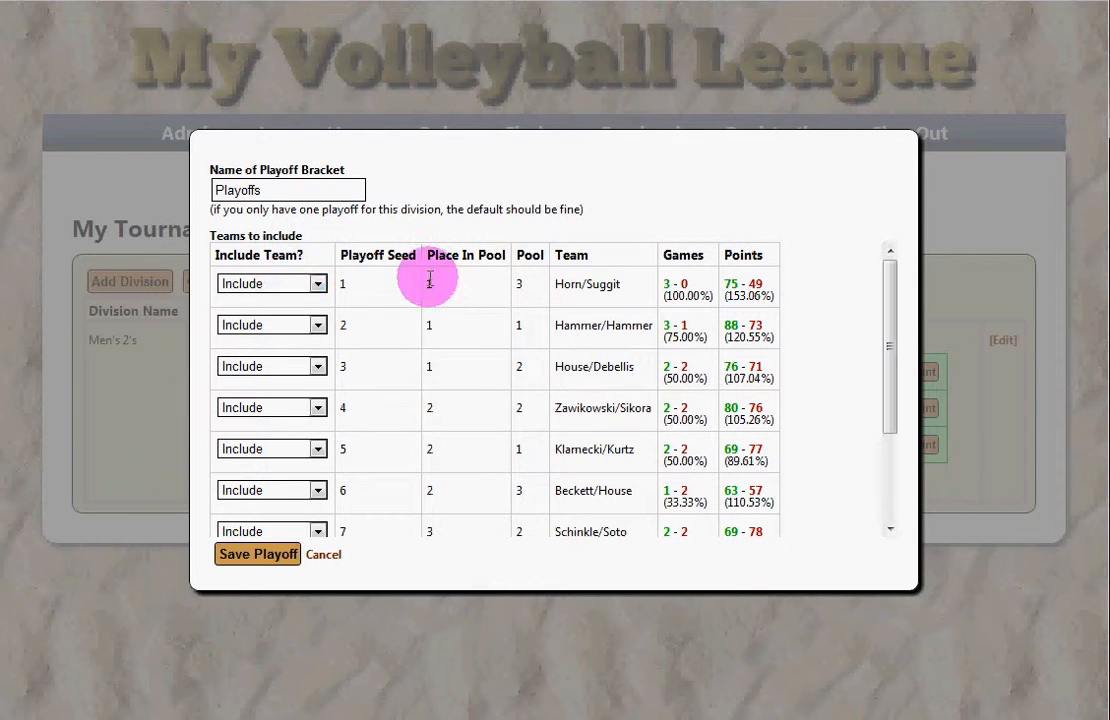
click(292, 288)
click(425, 316)
Step: Set seed 10 Sorrell/Goelz and seed 9 Gumm/Gumm to NOT INCLUDE
scroll(440, 318, down, 3)
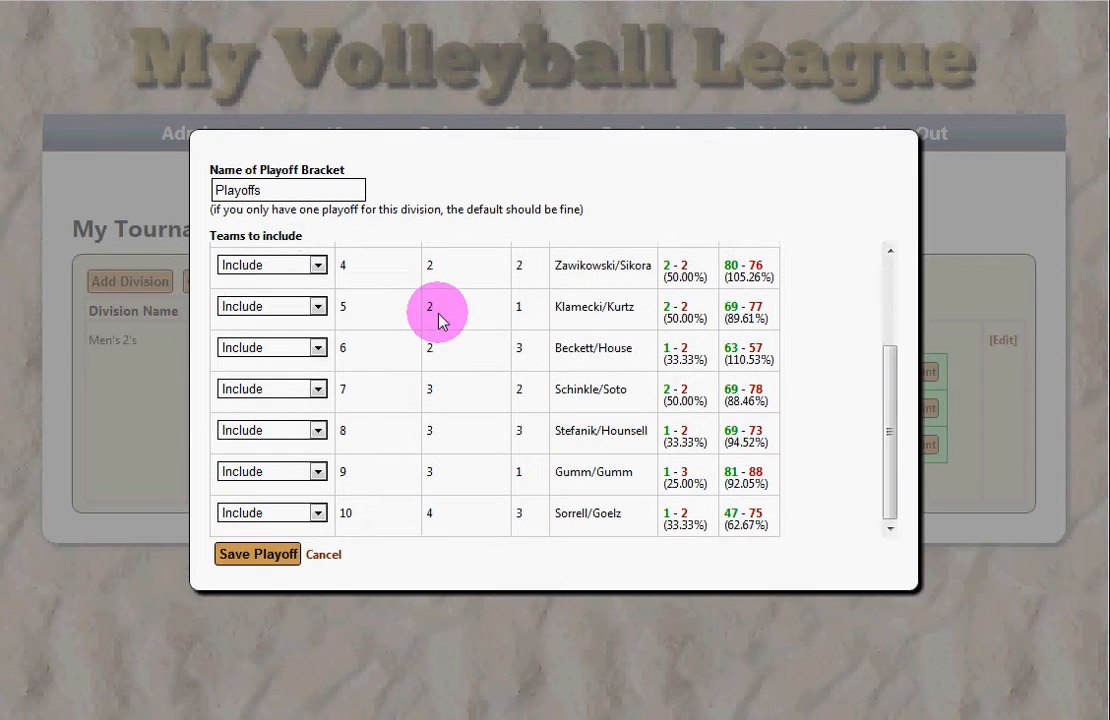
click(315, 514)
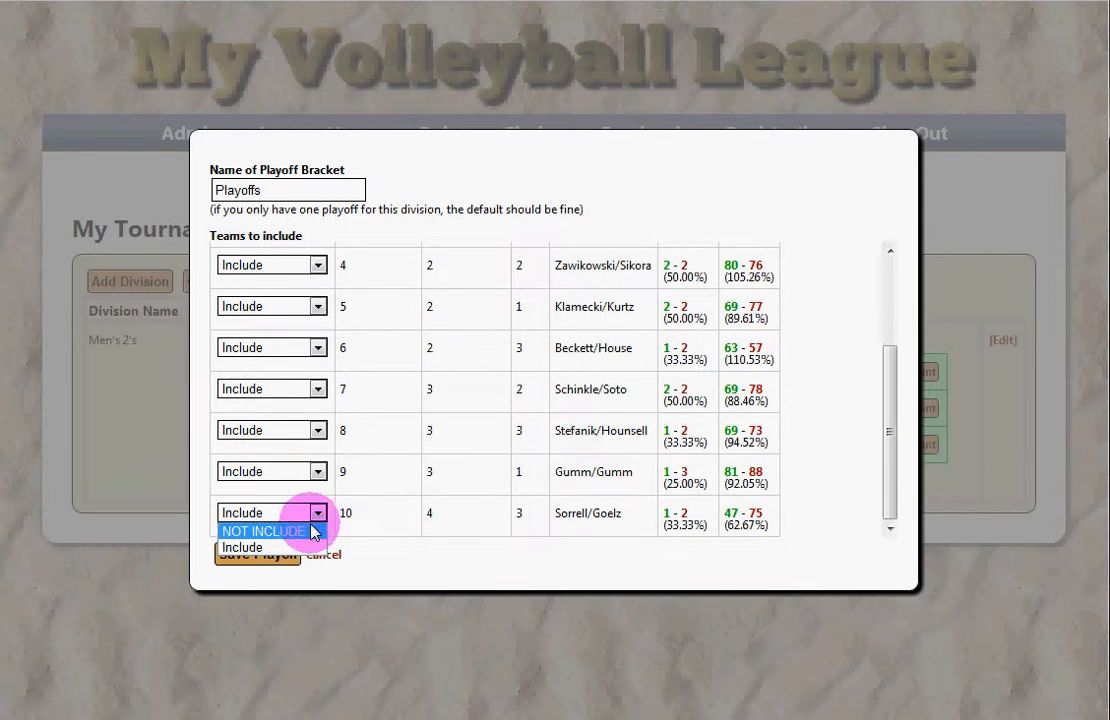
click(313, 532)
click(310, 472)
click(292, 489)
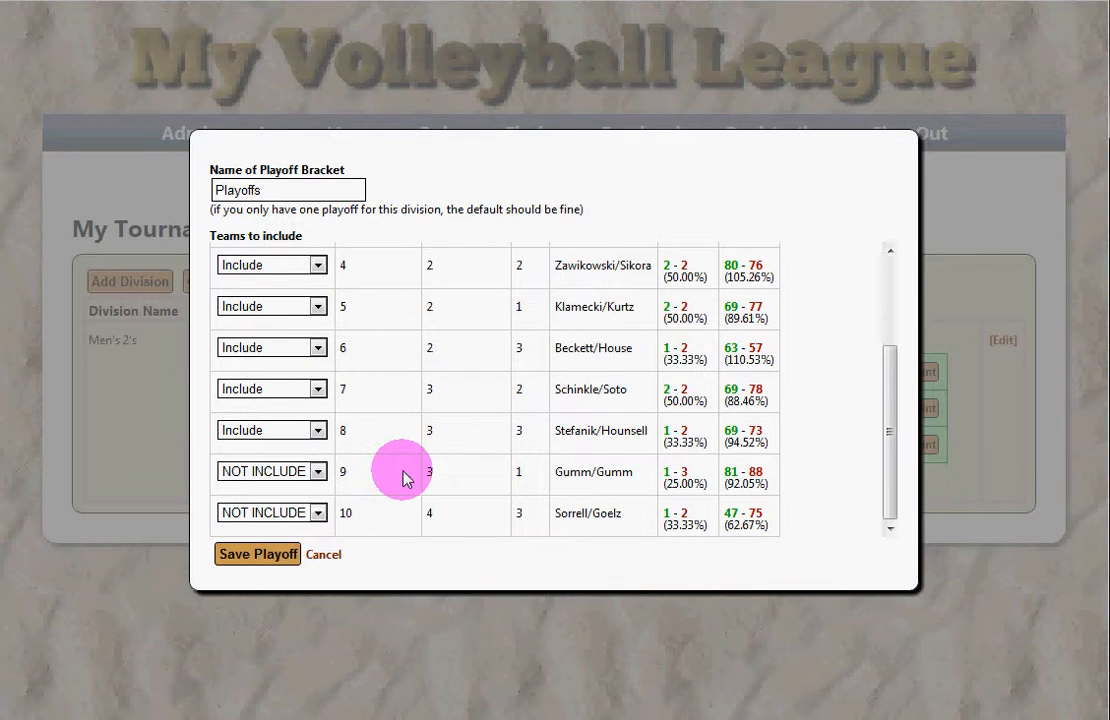
Step: Keep the bracket name Playoffs and save the playoff
scroll(367, 440, up, 3)
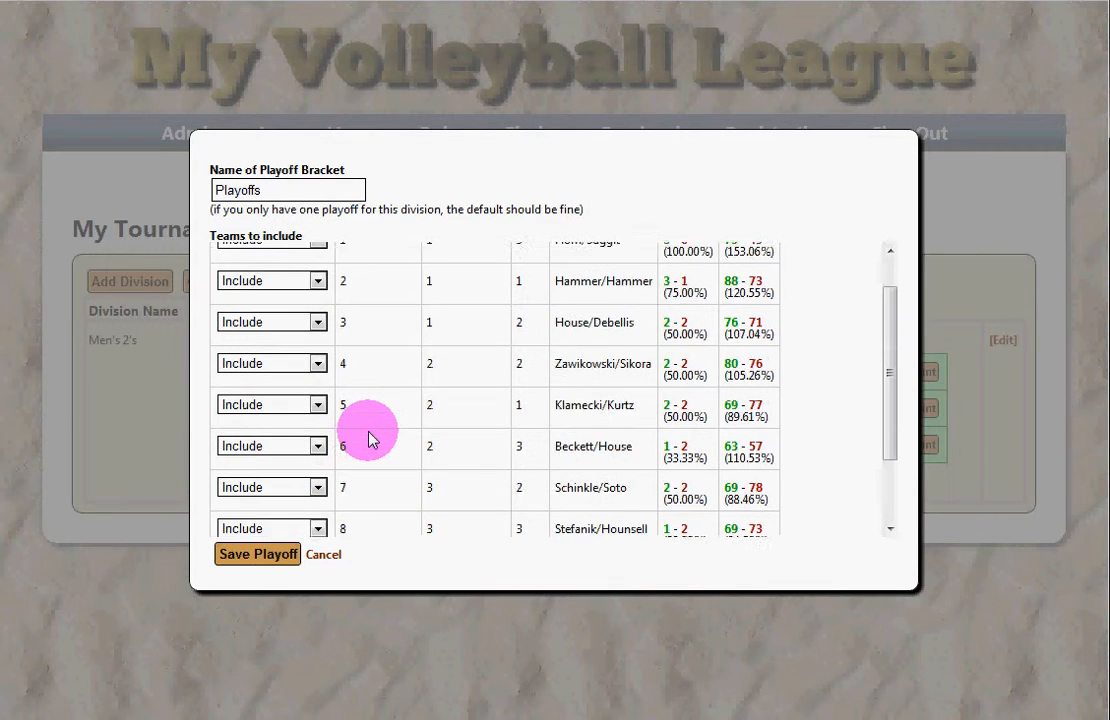
click(283, 190)
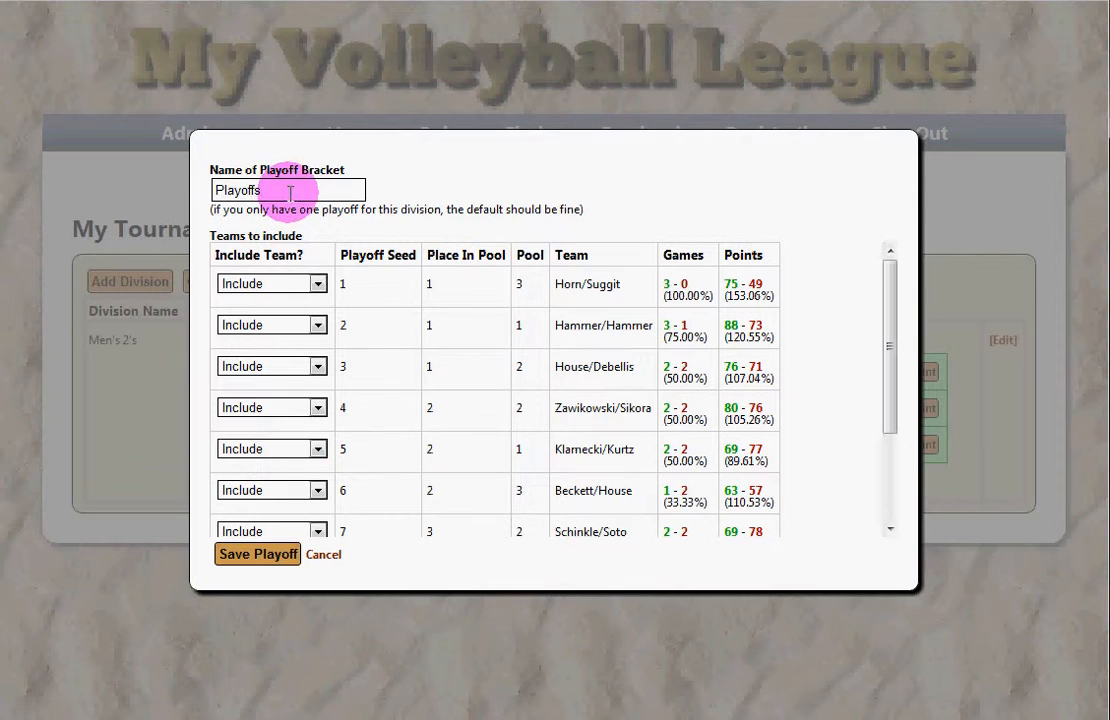
drag(291, 193, 180, 196)
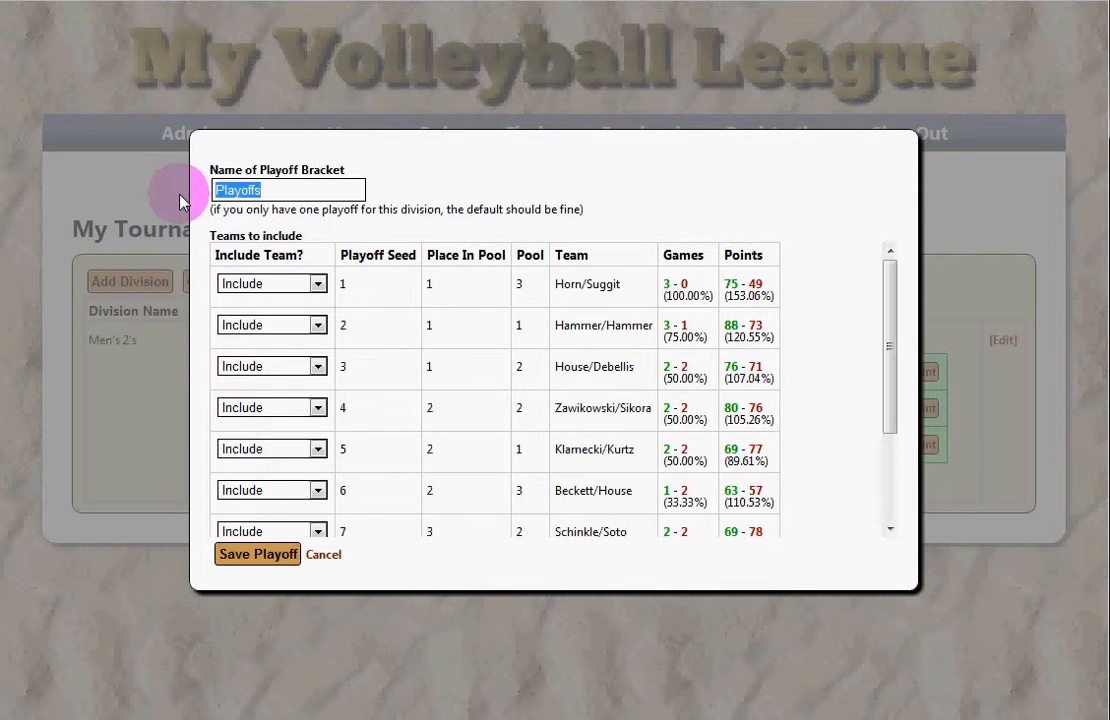
text(Gol)
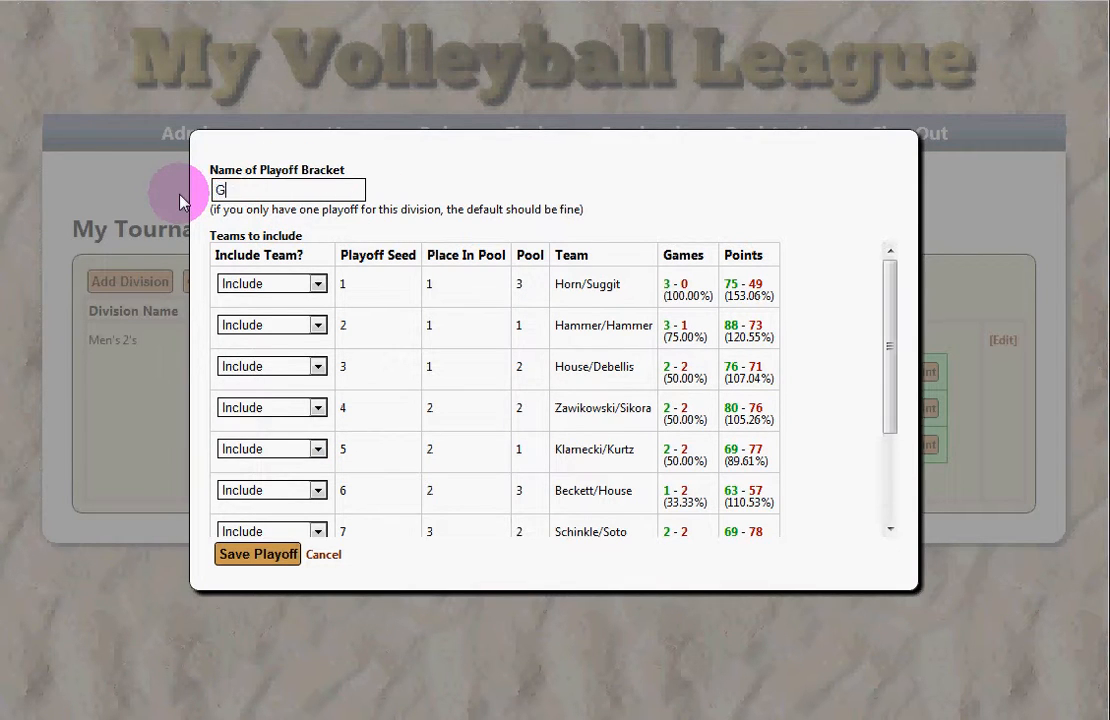
key(BackSpace)
key(BackSpace)
key(BackSpace)
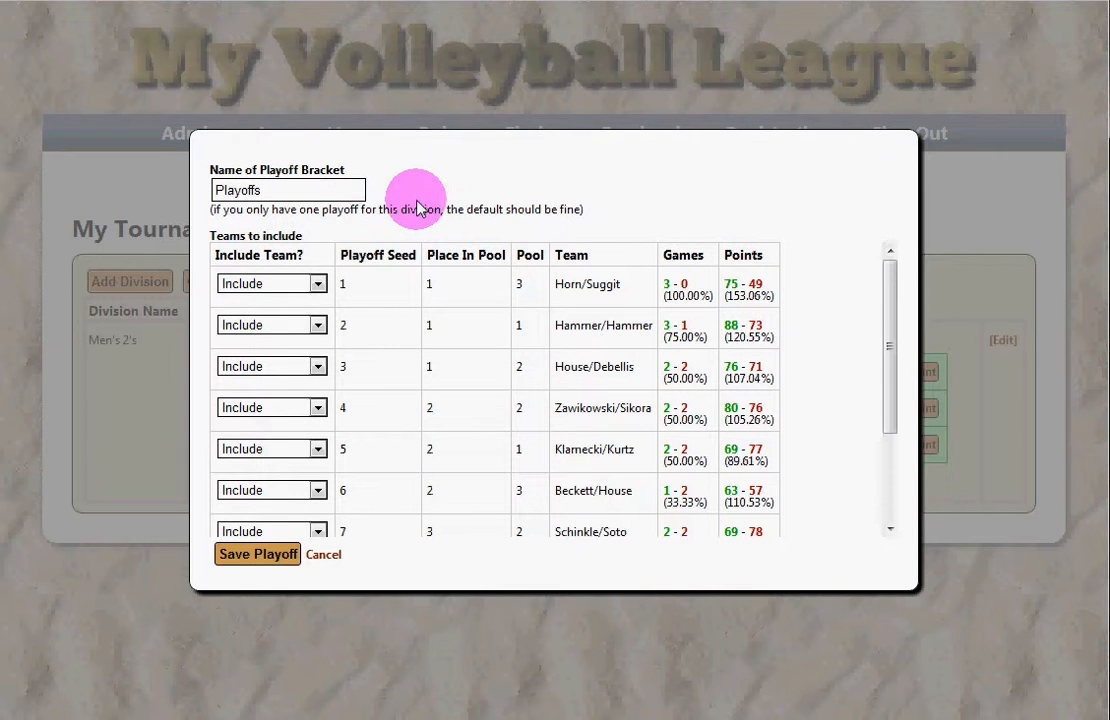
scroll(500, 330, down, 3)
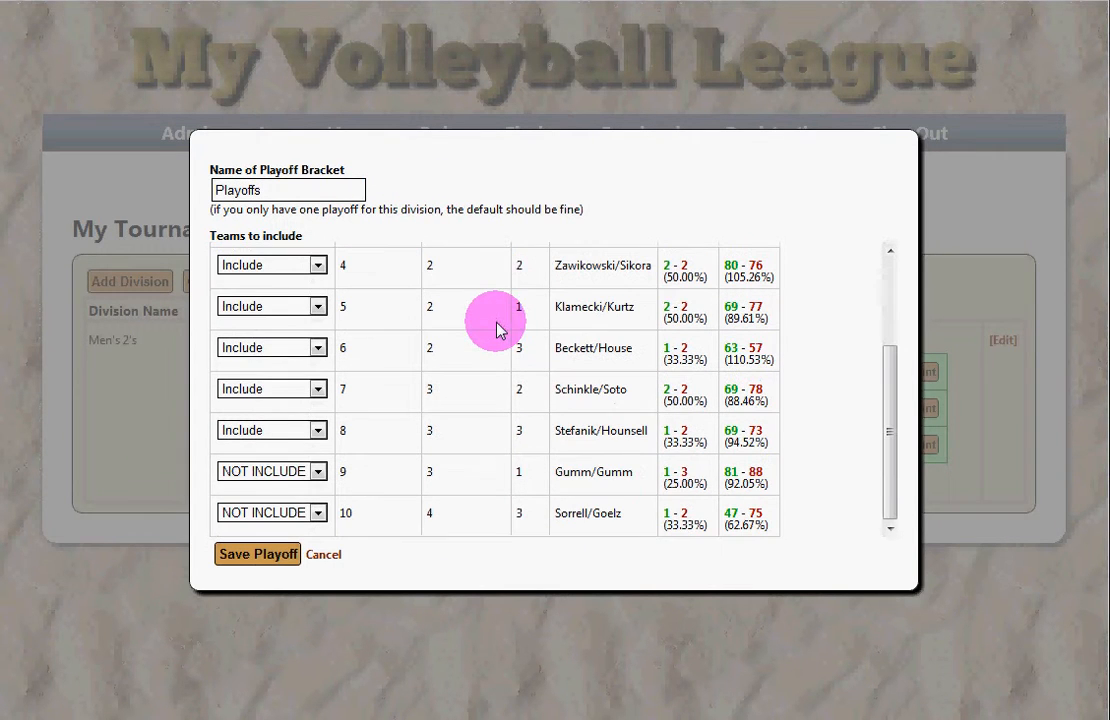
click(262, 556)
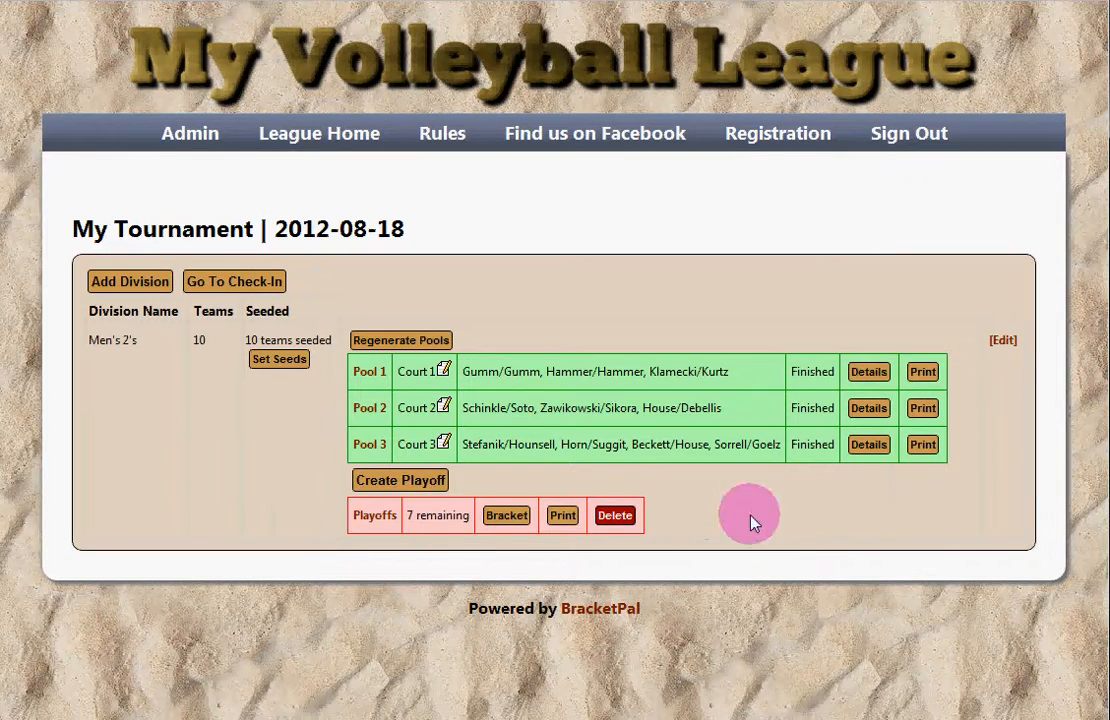
mouse_move(339, 518)
mouse_down()
mouse_move(702, 516)
mouse_move(357, 518)
mouse_up()
click(656, 521)
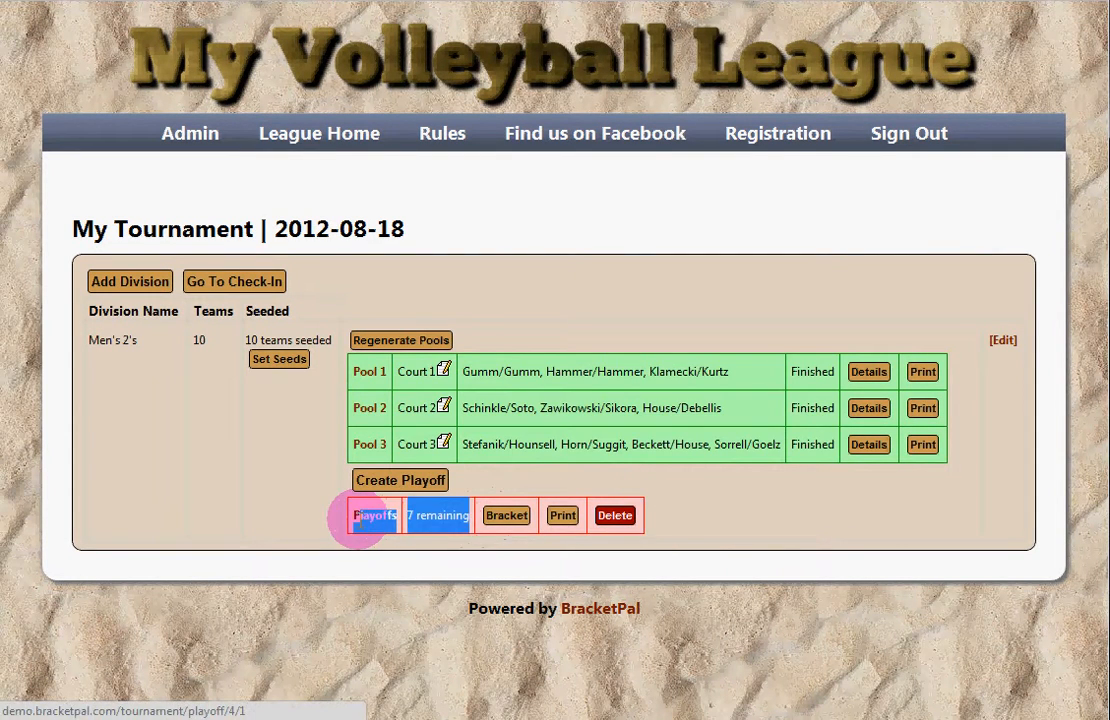
click(701, 515)
click(565, 517)
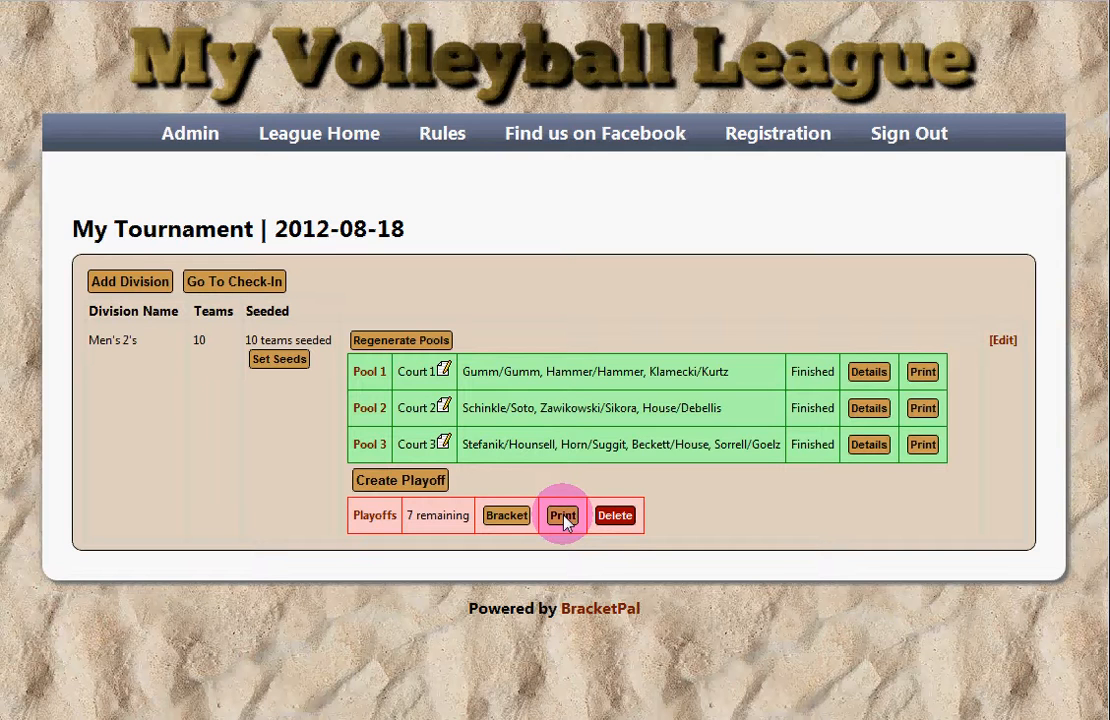
click(563, 516)
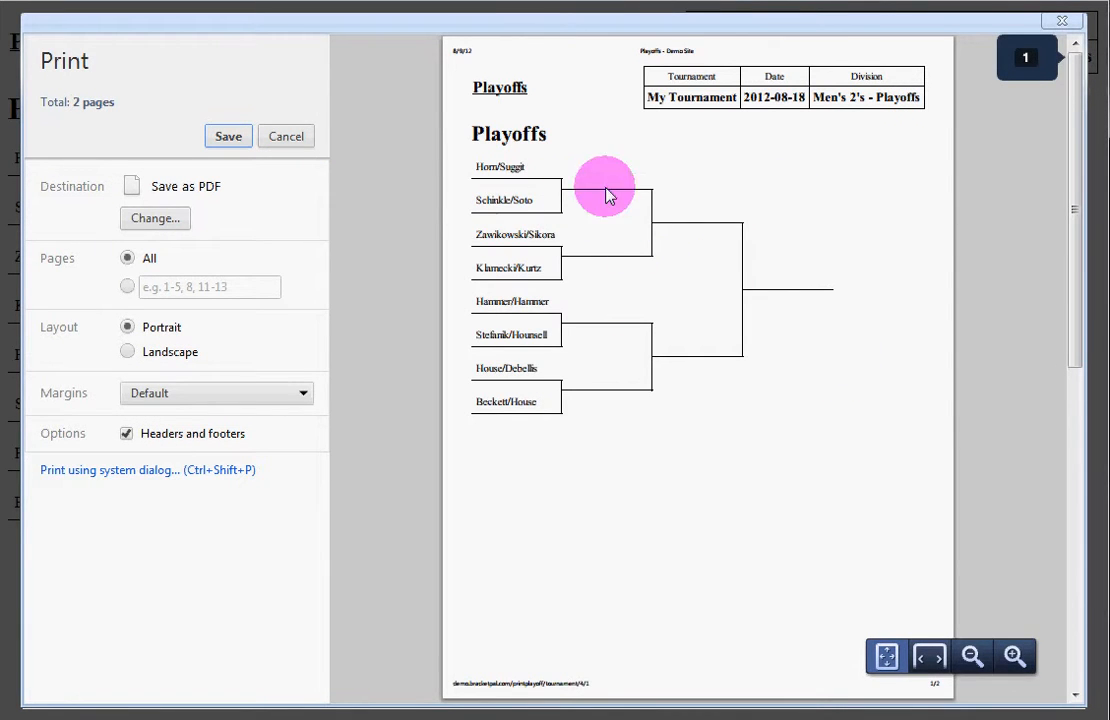
click(287, 137)
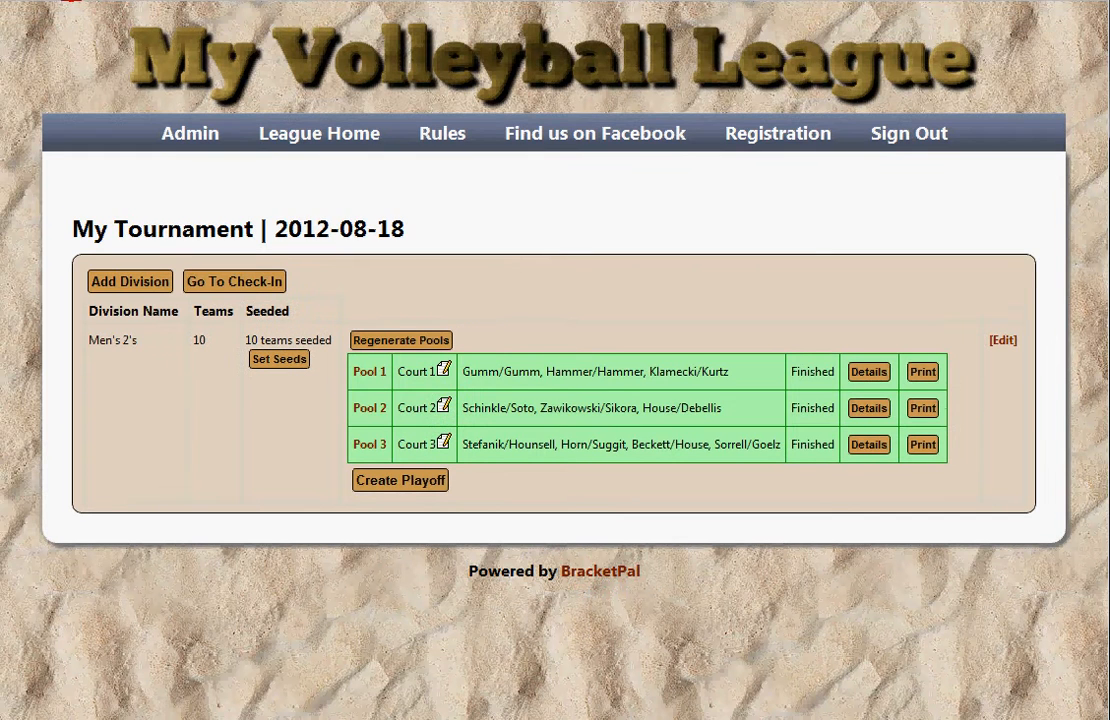
click(72, 0)
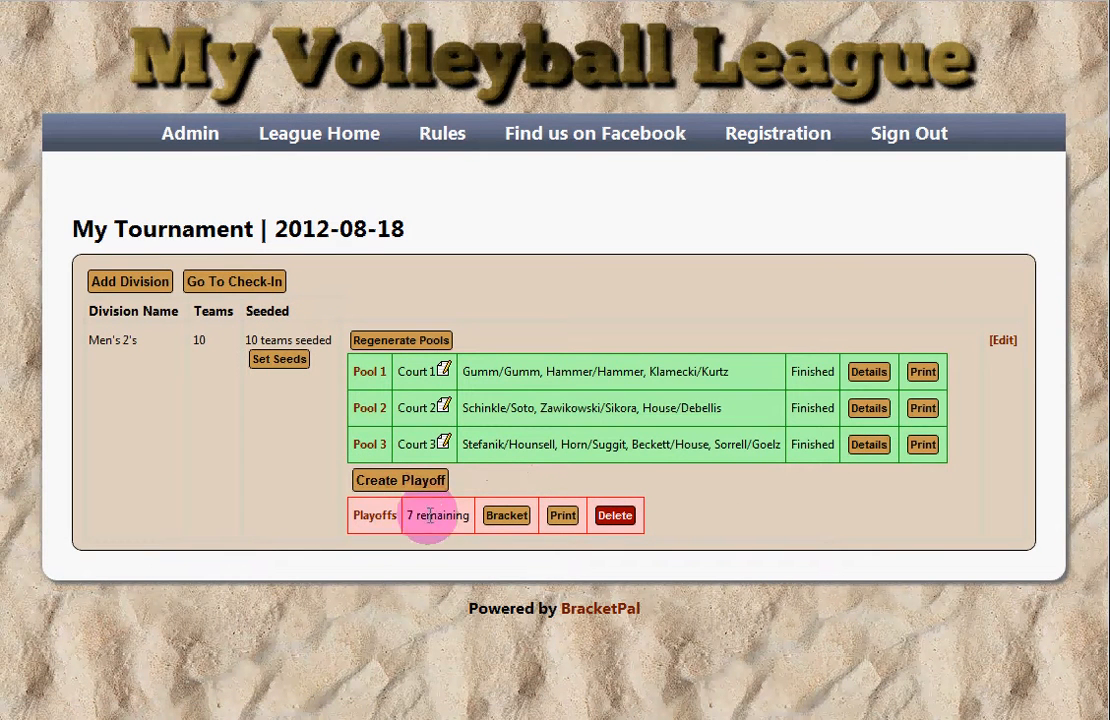
click(434, 516)
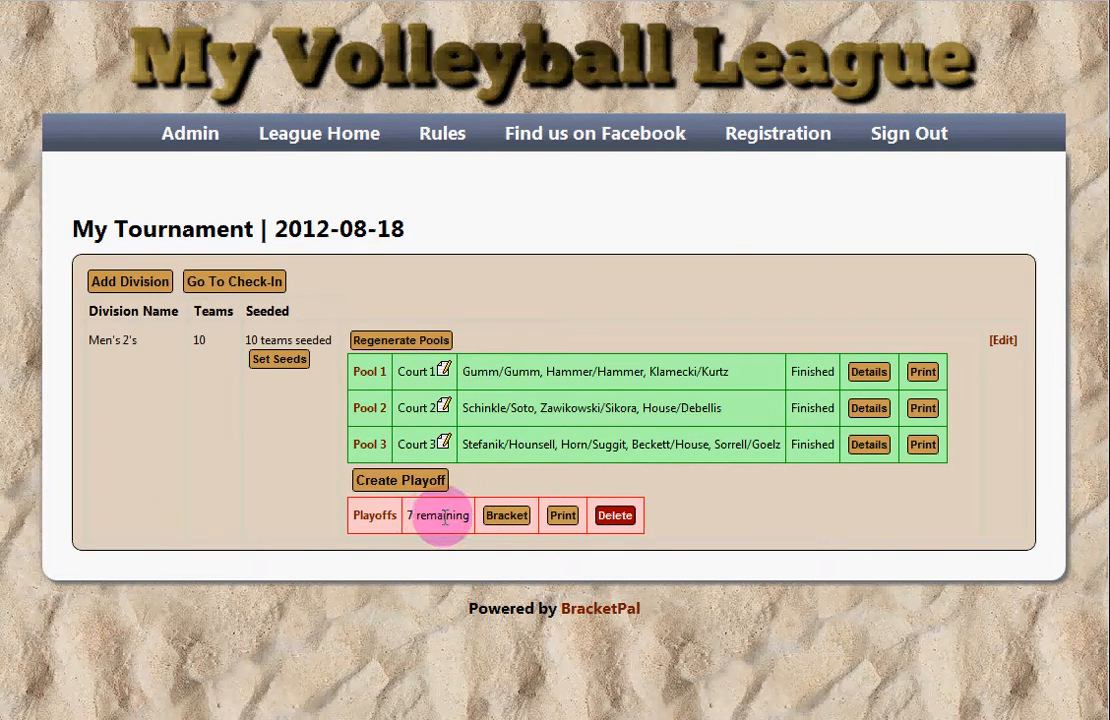
Step: Open the Playoffs bracket
click(507, 516)
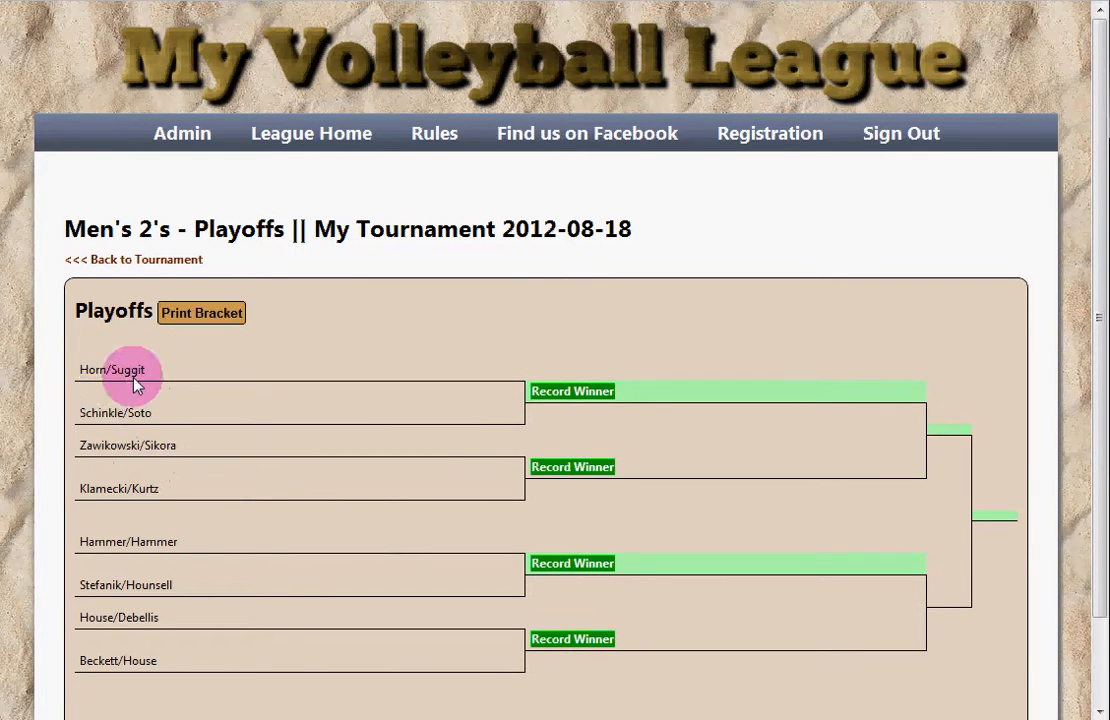
drag(116, 389, 118, 418)
click(123, 414)
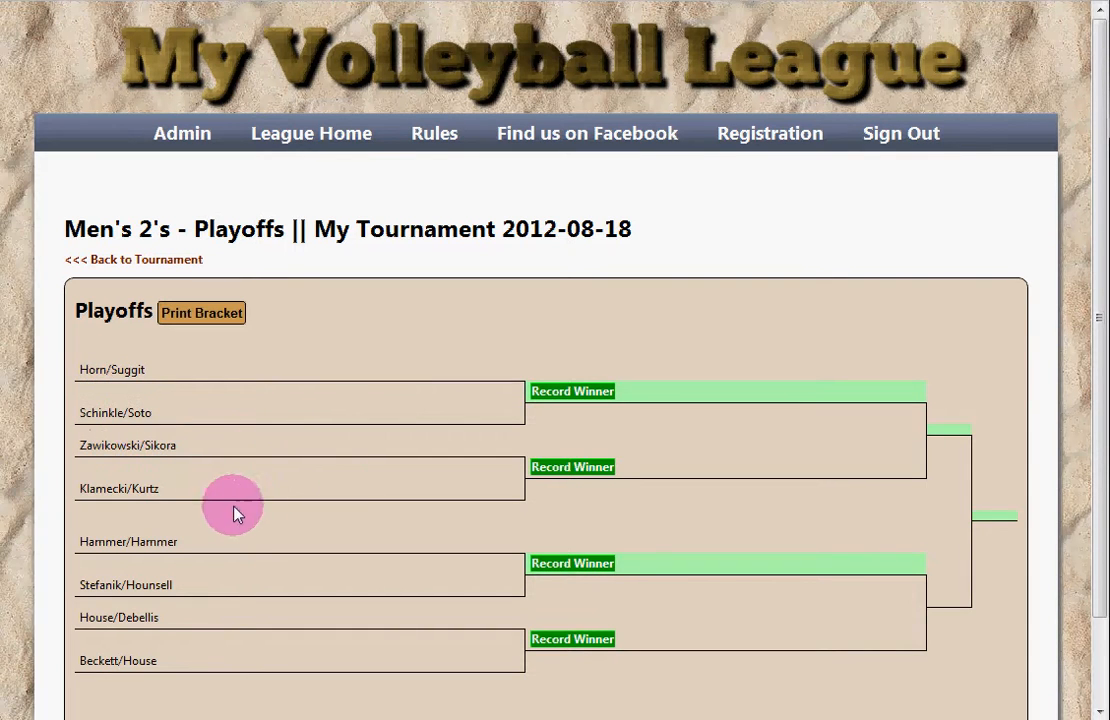
drag(85, 545, 81, 582)
click(180, 586)
click(107, 585)
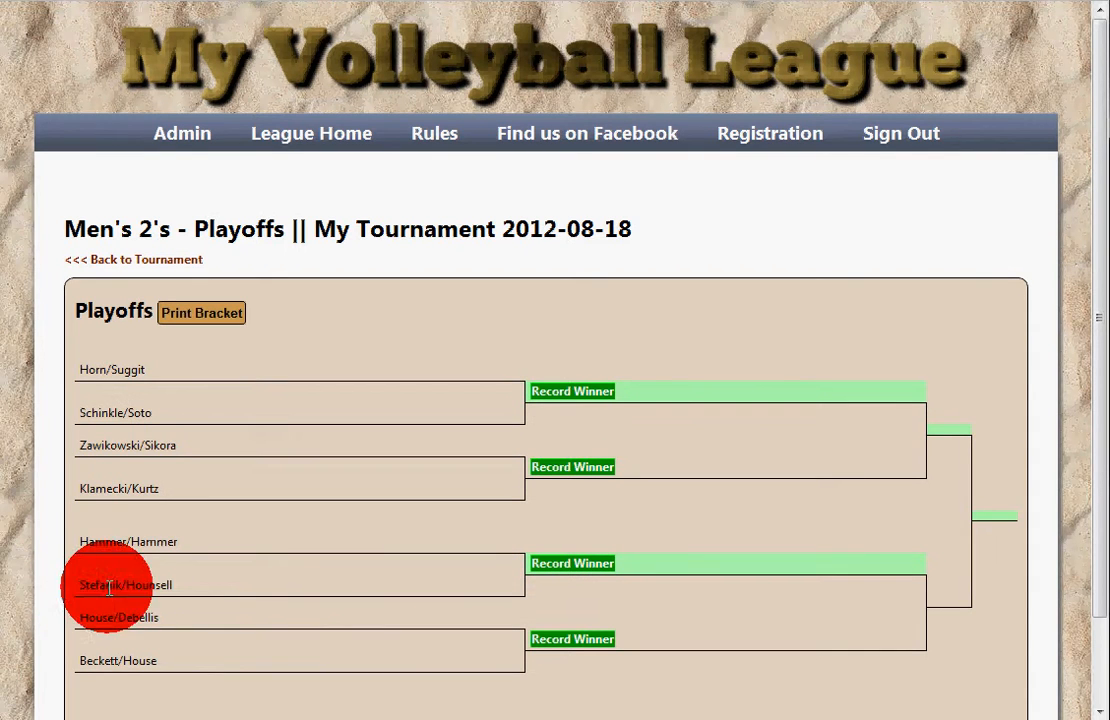
drag(144, 396, 142, 412)
click(143, 413)
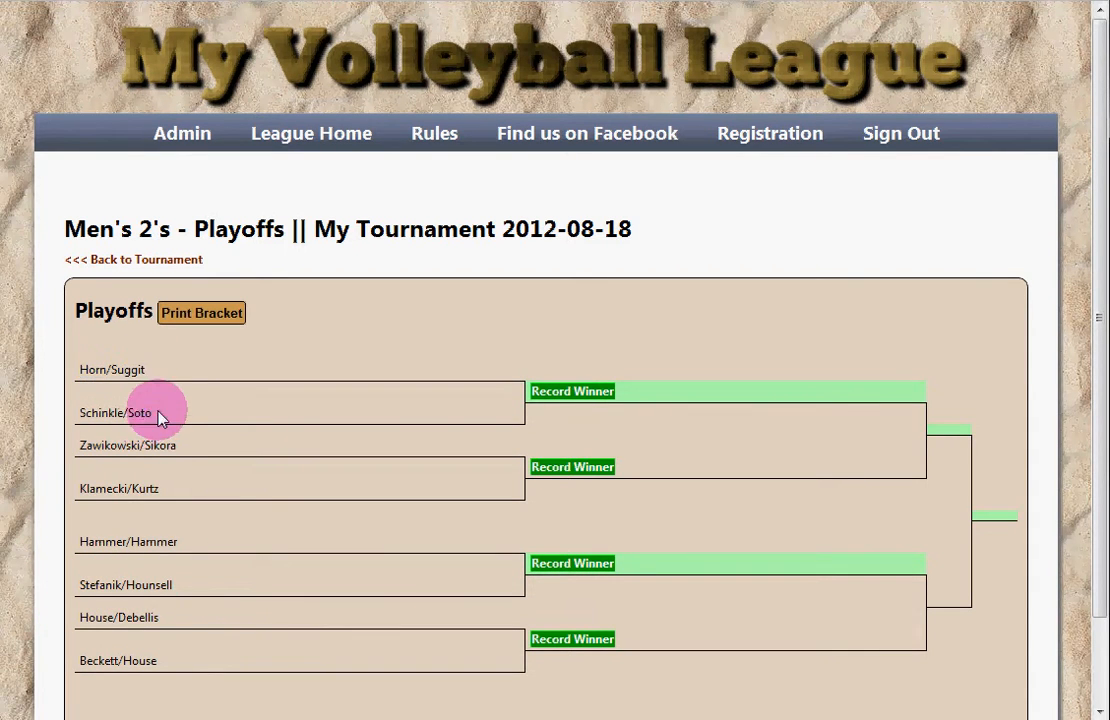
Step: Record Horn/Suggit and Klamecki/Kurtz as winners of the first two playoff matches
click(574, 393)
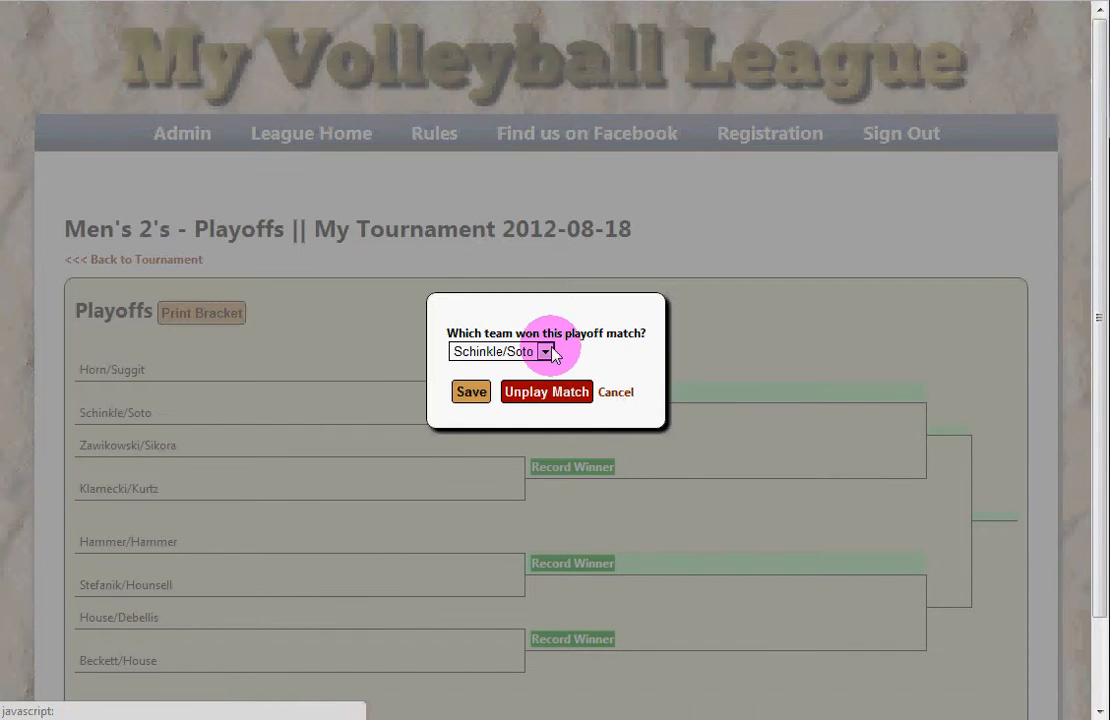
click(544, 353)
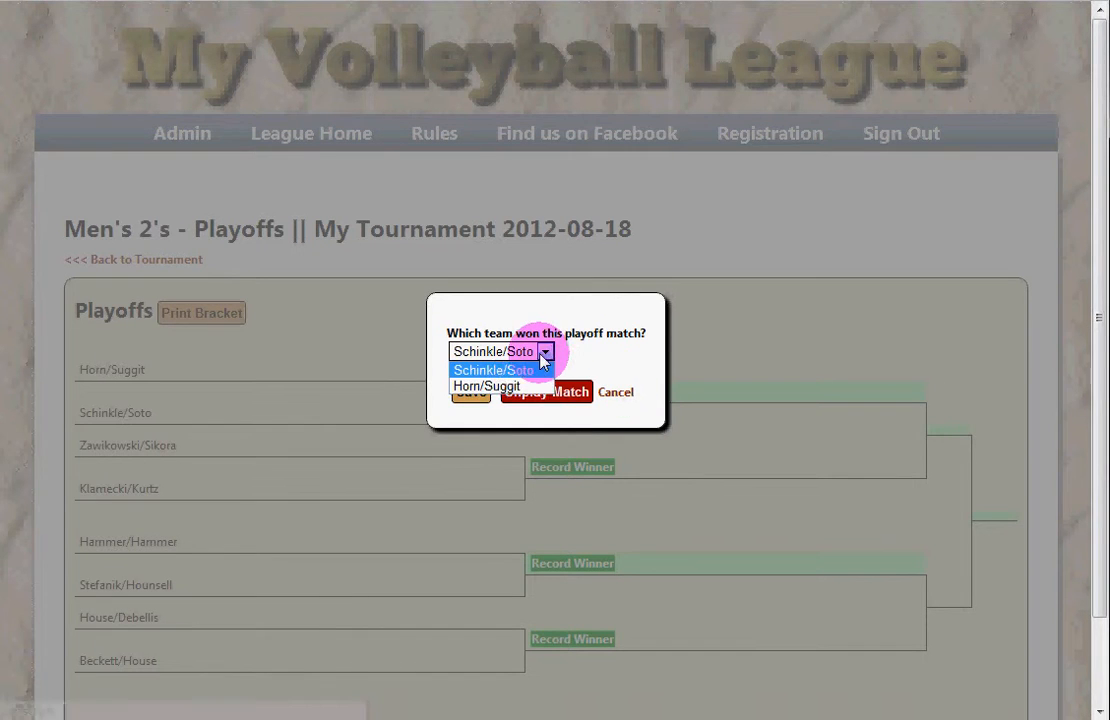
click(487, 386)
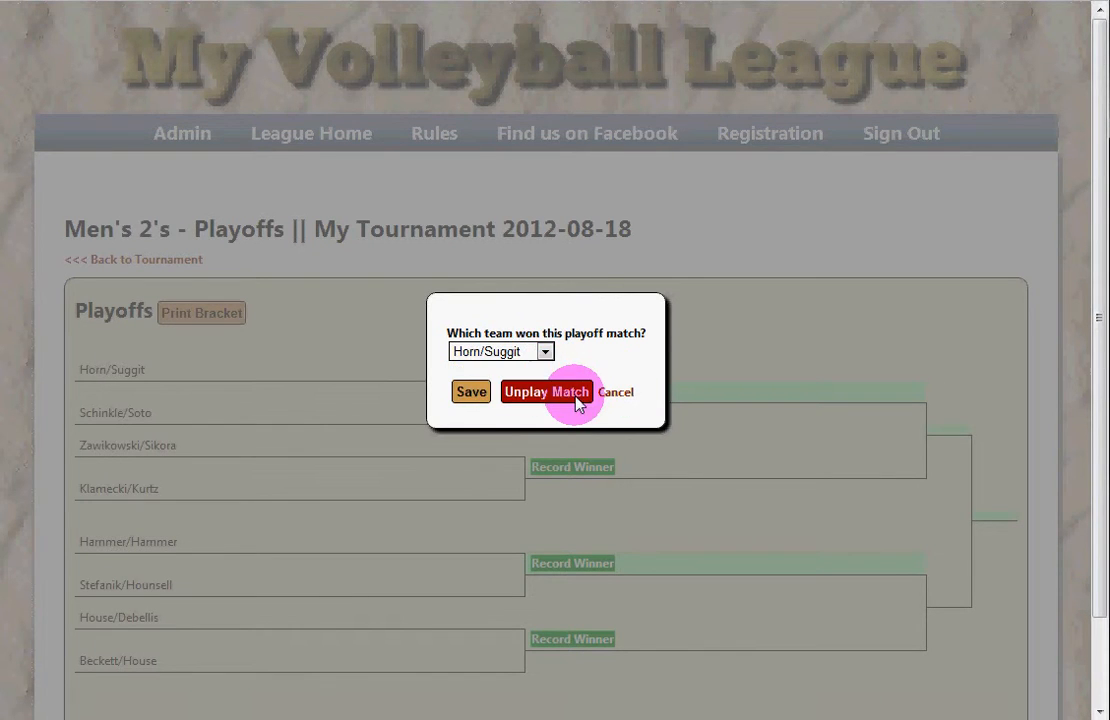
click(471, 393)
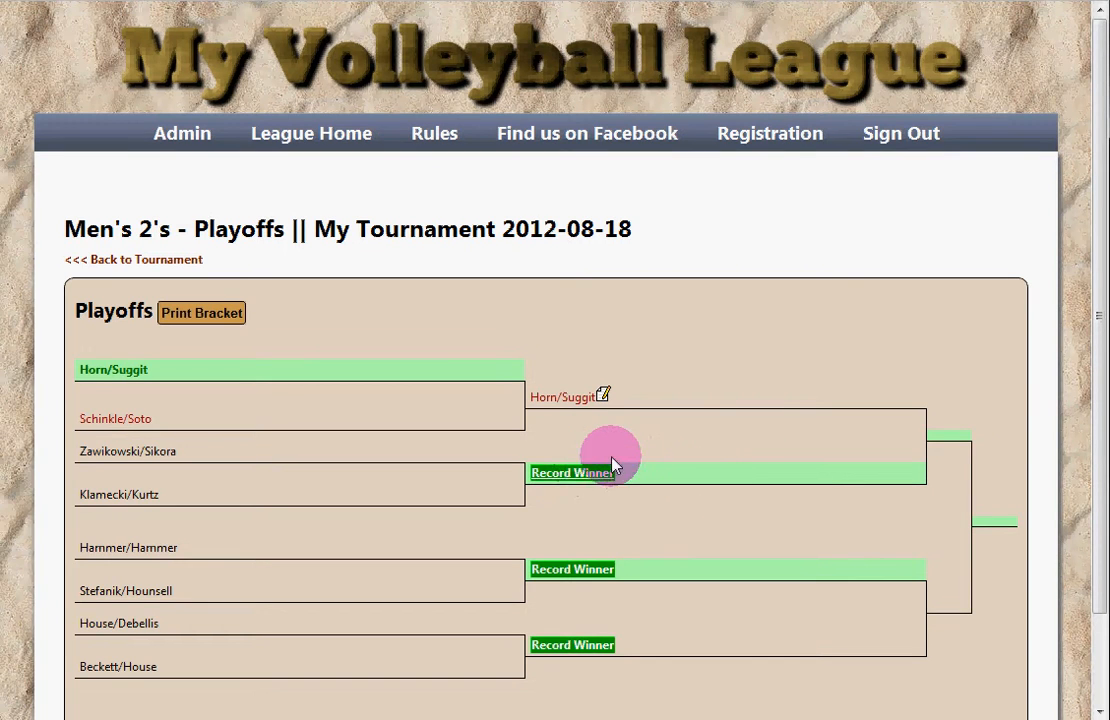
click(612, 465)
click(510, 353)
click(505, 389)
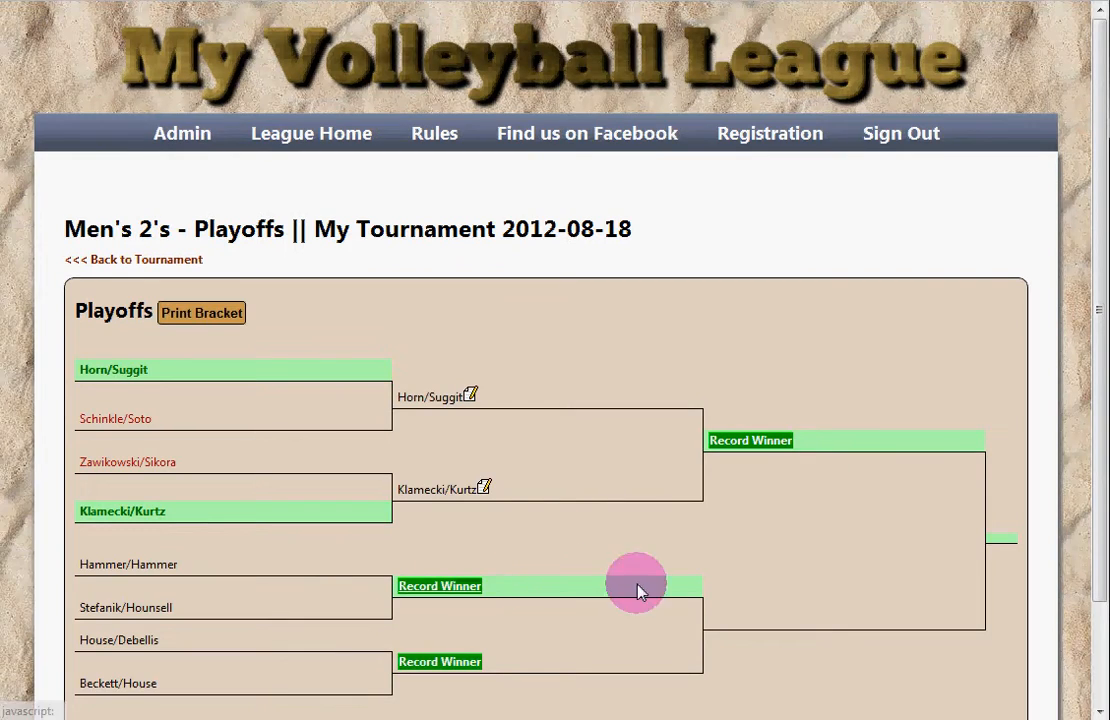
Step: Record Stefanik/Hounsell and House/Debellis as winners of the third and fourth matches
click(638, 585)
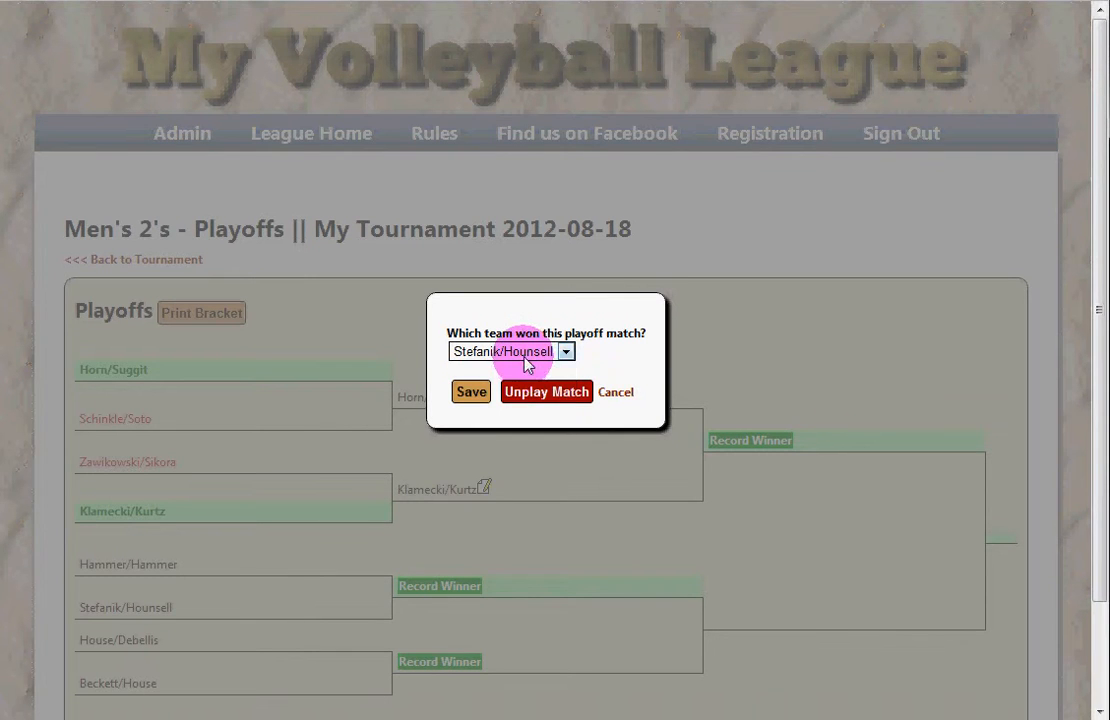
click(522, 353)
click(520, 388)
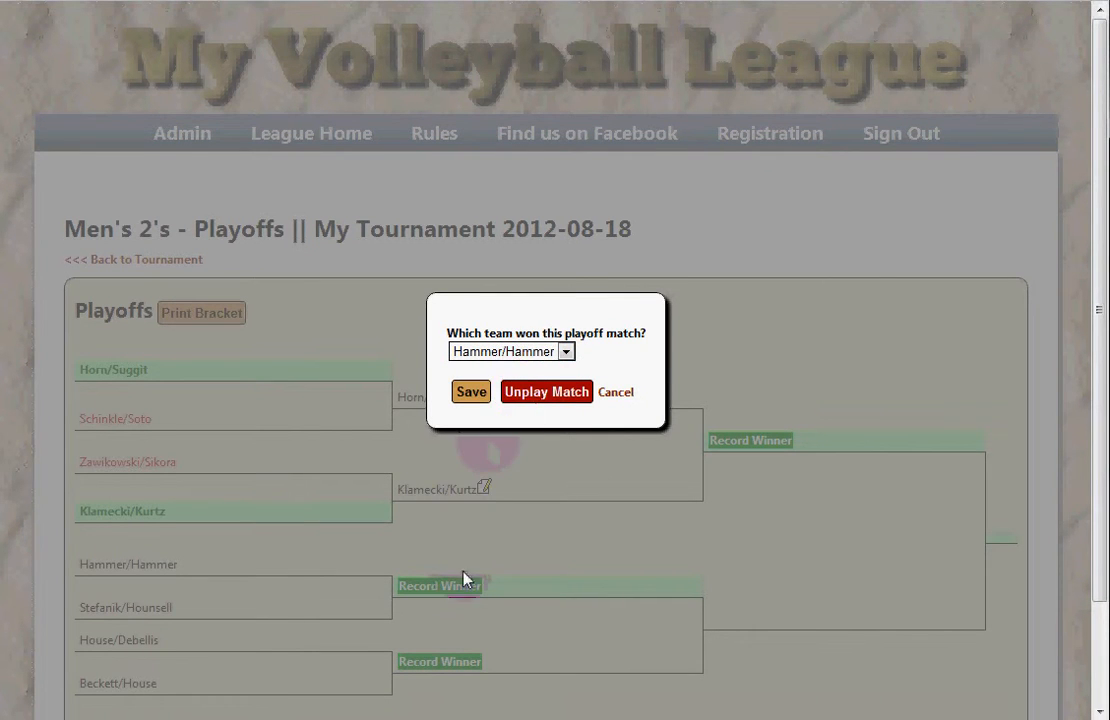
click(520, 352)
click(510, 371)
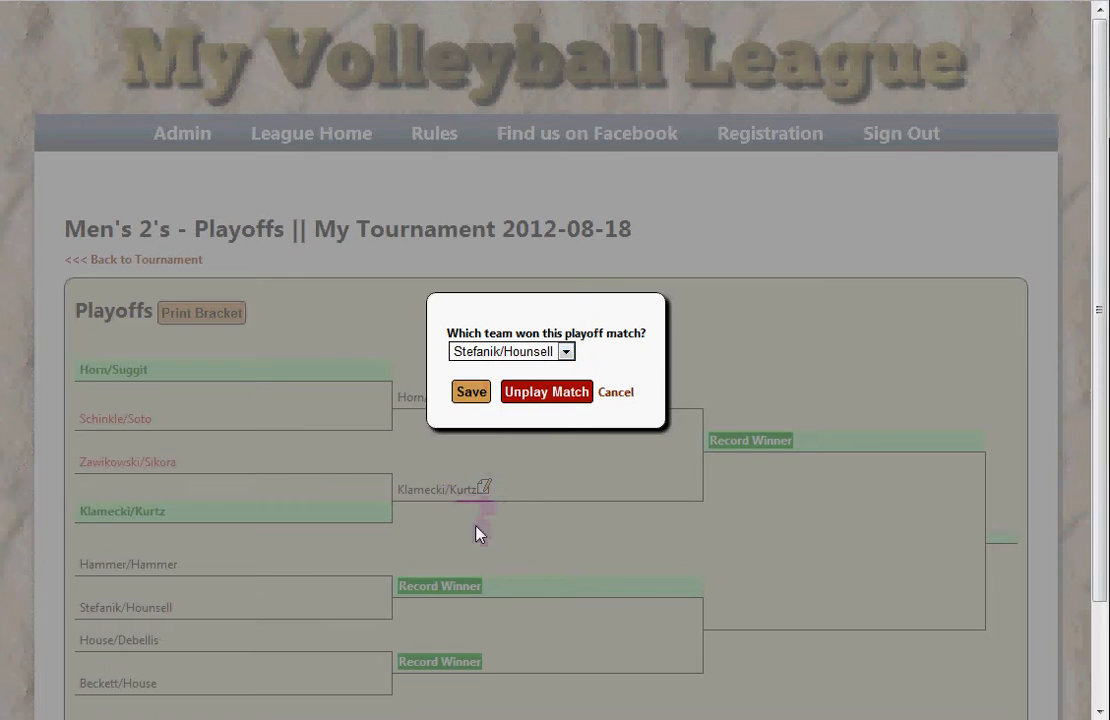
click(469, 391)
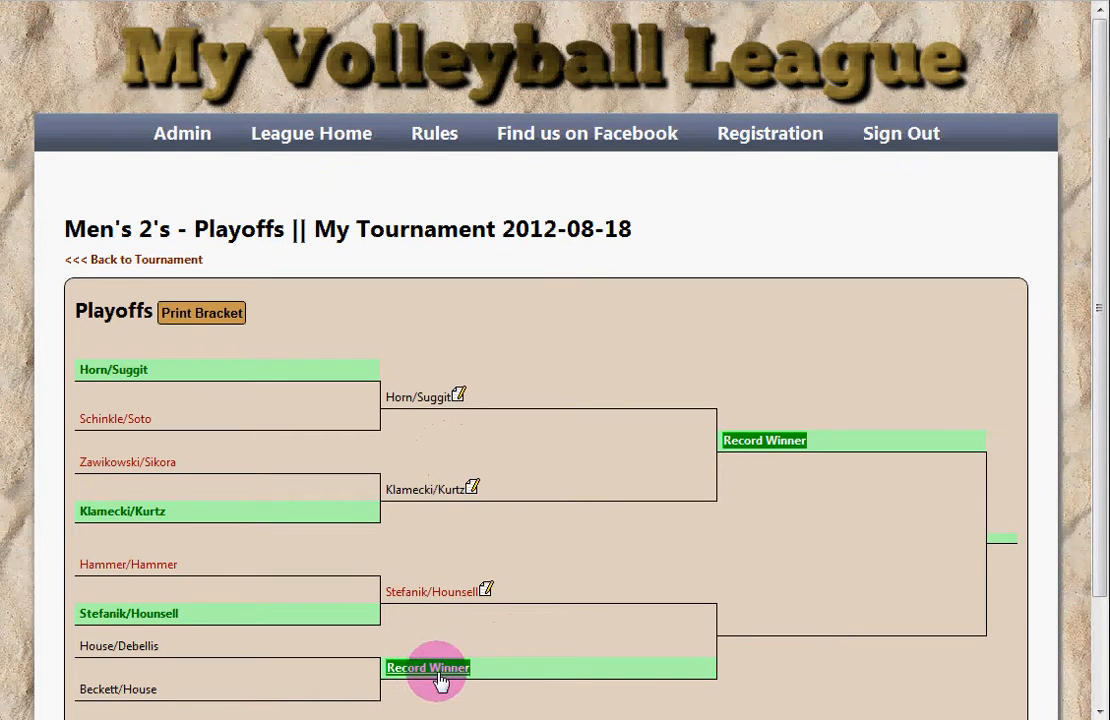
click(438, 670)
click(508, 352)
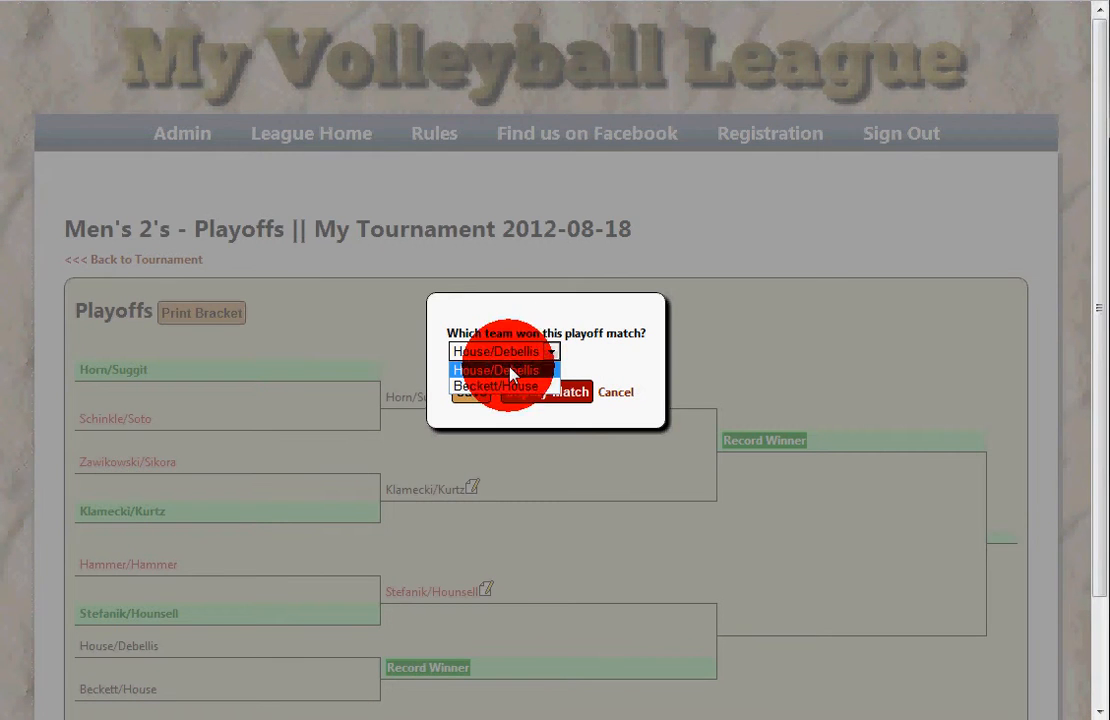
click(510, 371)
click(469, 391)
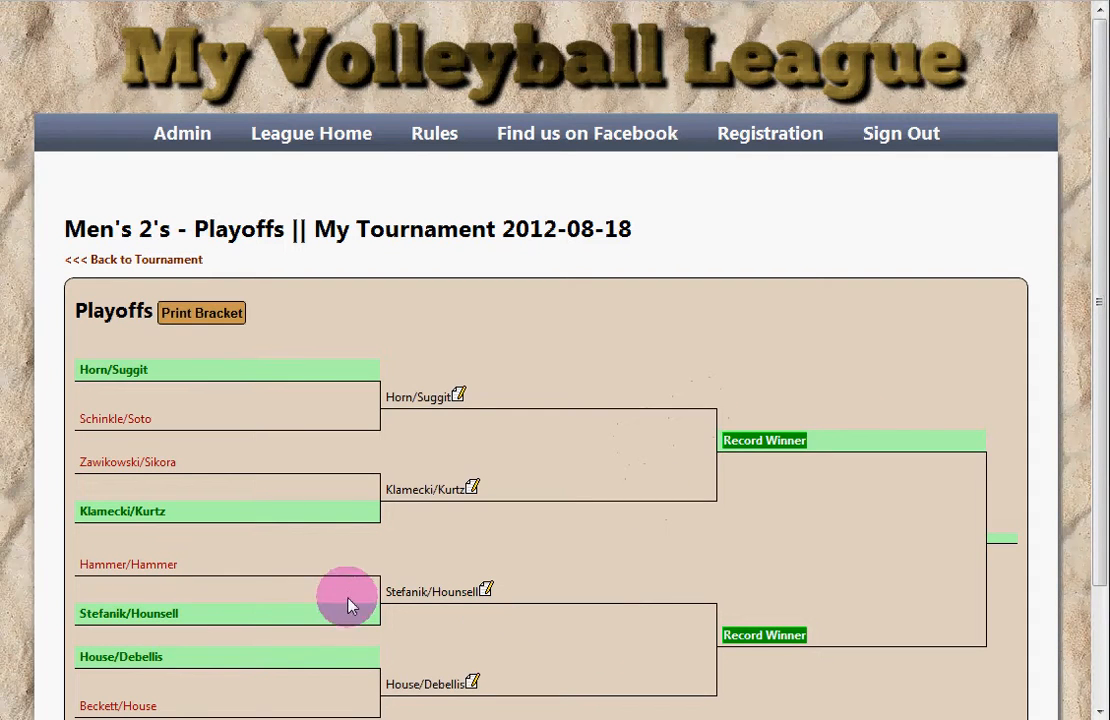
scroll(272, 565, down, 3)
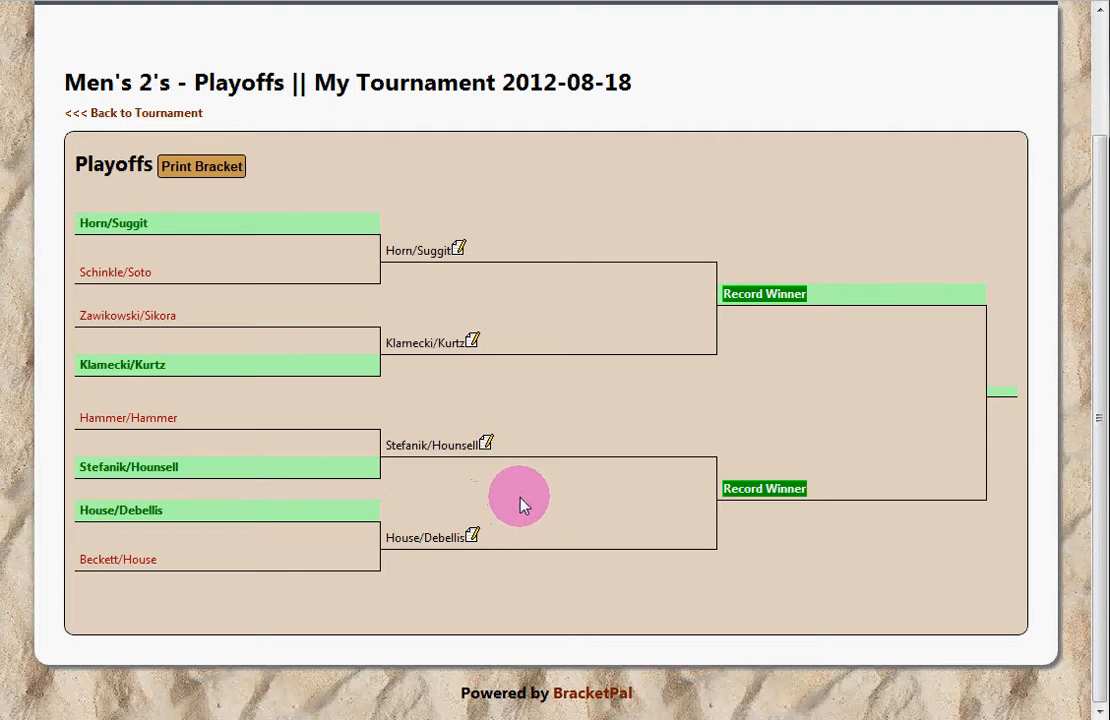
Step: Record Stefanik/Hounsell and Horn/Suggit as the two semifinal winners
click(738, 490)
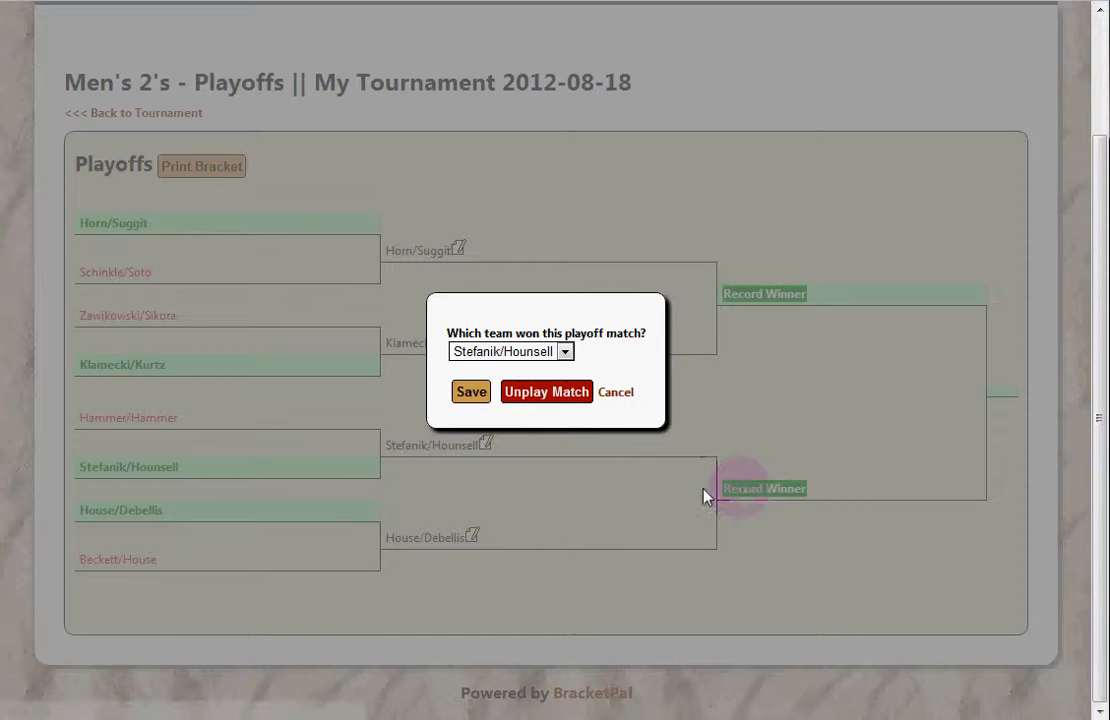
click(537, 352)
click(520, 388)
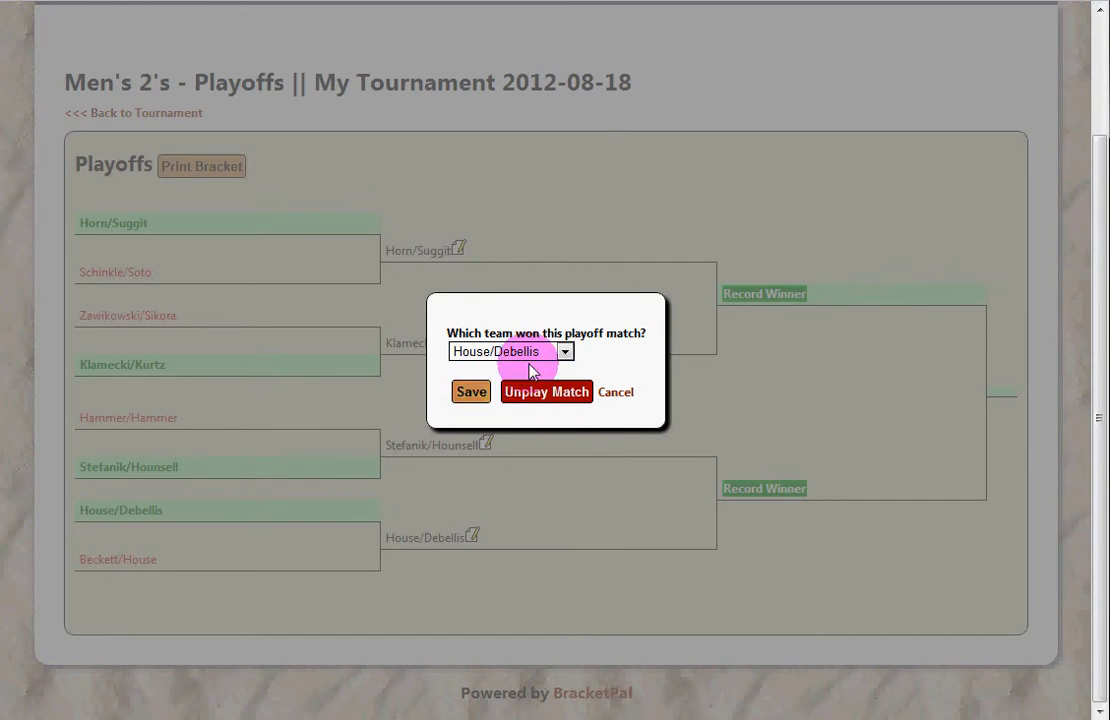
click(532, 355)
click(538, 370)
click(469, 391)
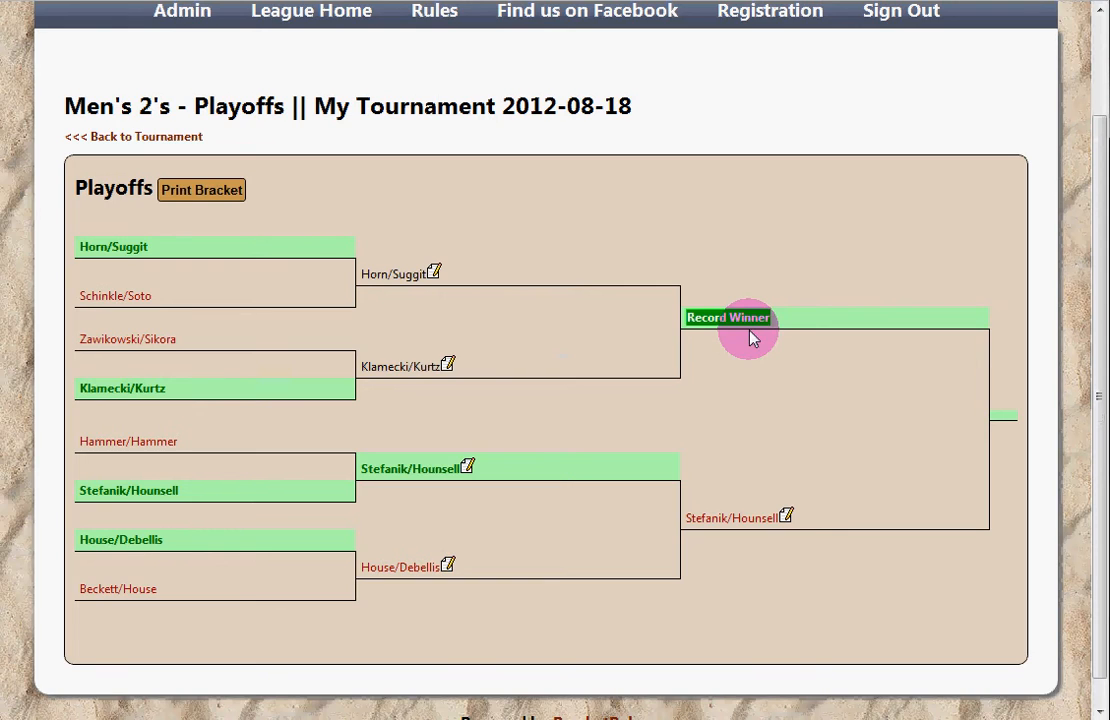
click(740, 320)
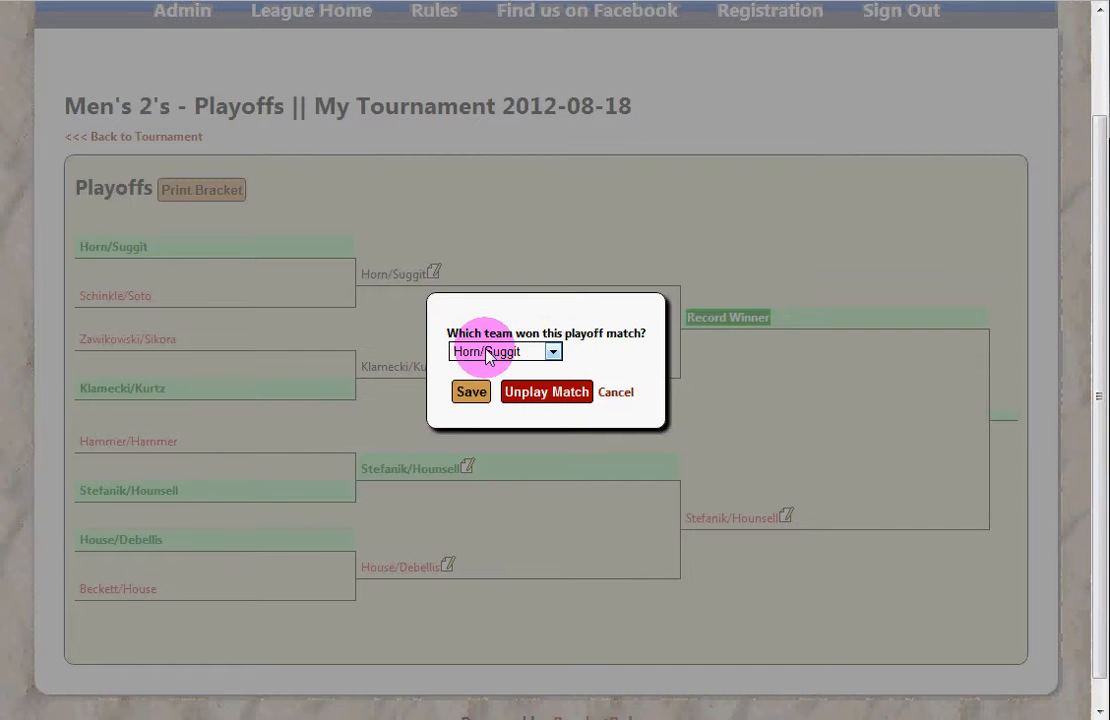
click(525, 351)
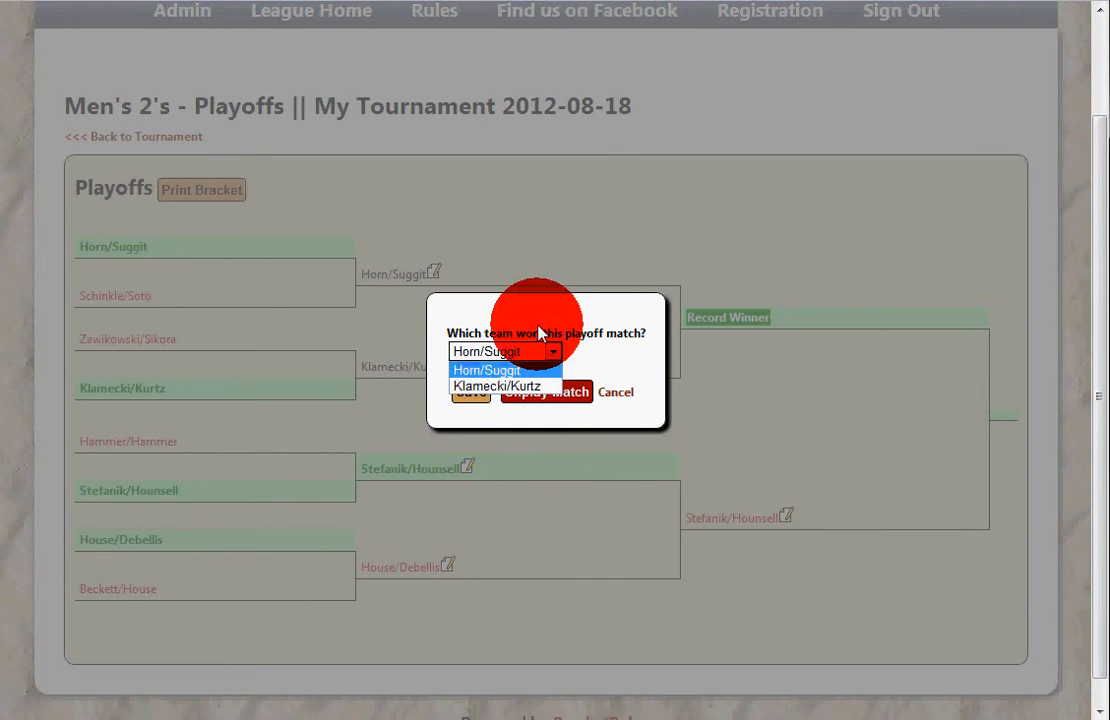
click(487, 370)
click(473, 392)
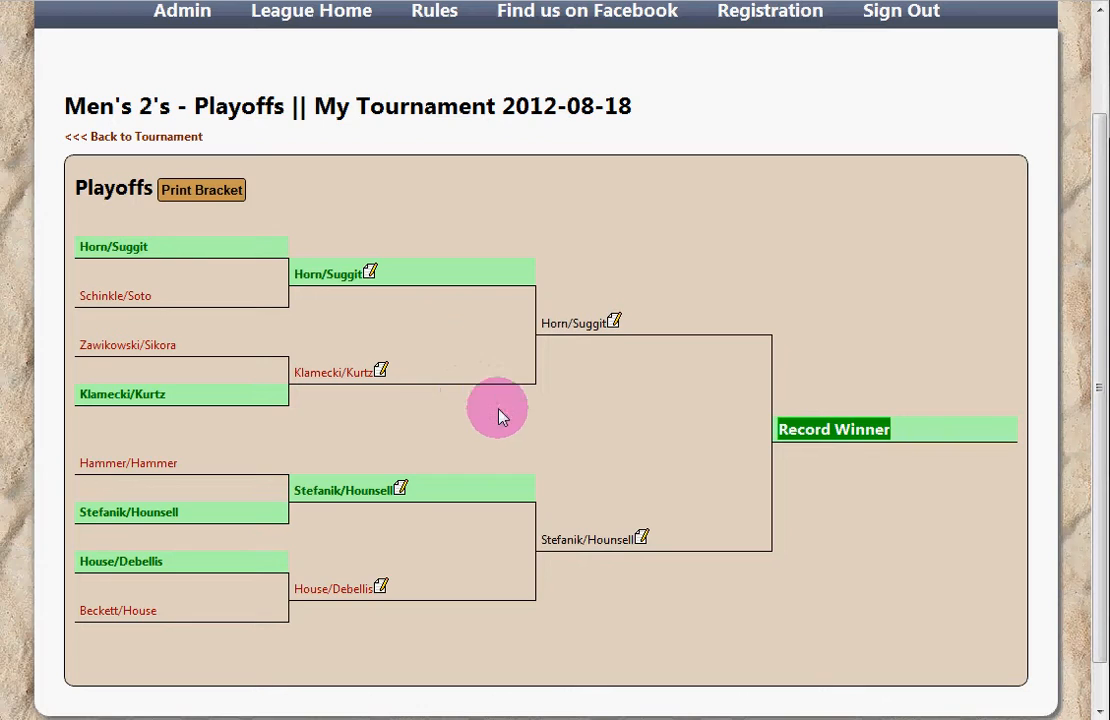
Step: Record Stefanik/Hounsell as winner of the final
click(635, 409)
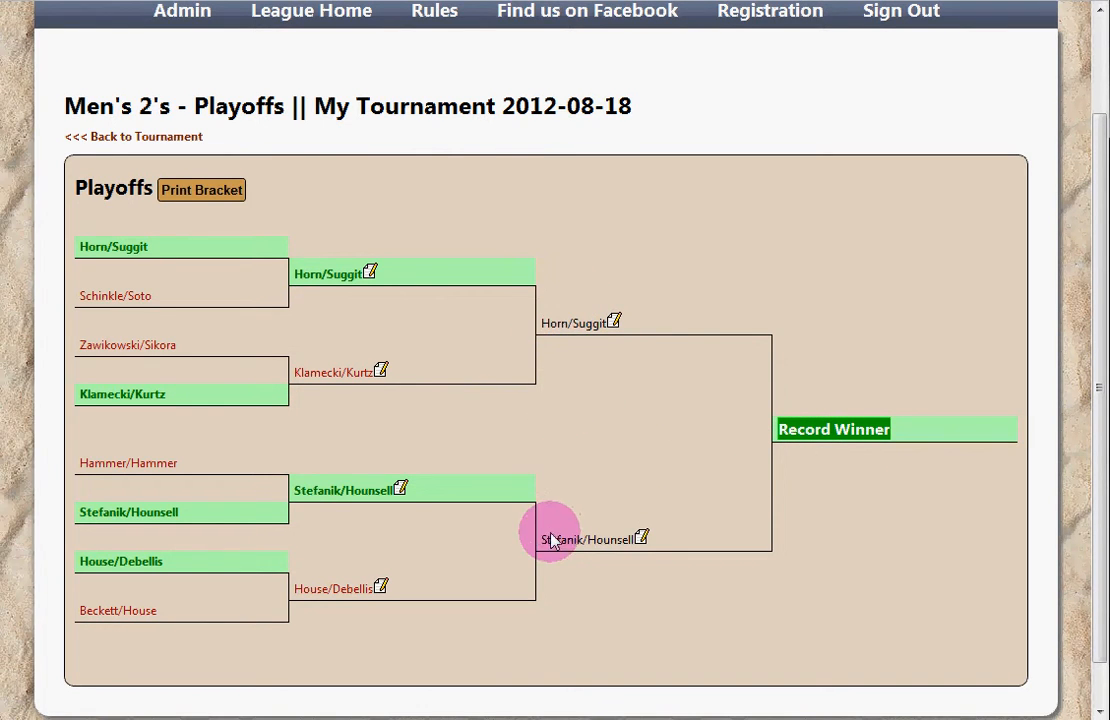
drag(542, 537, 597, 537)
click(597, 537)
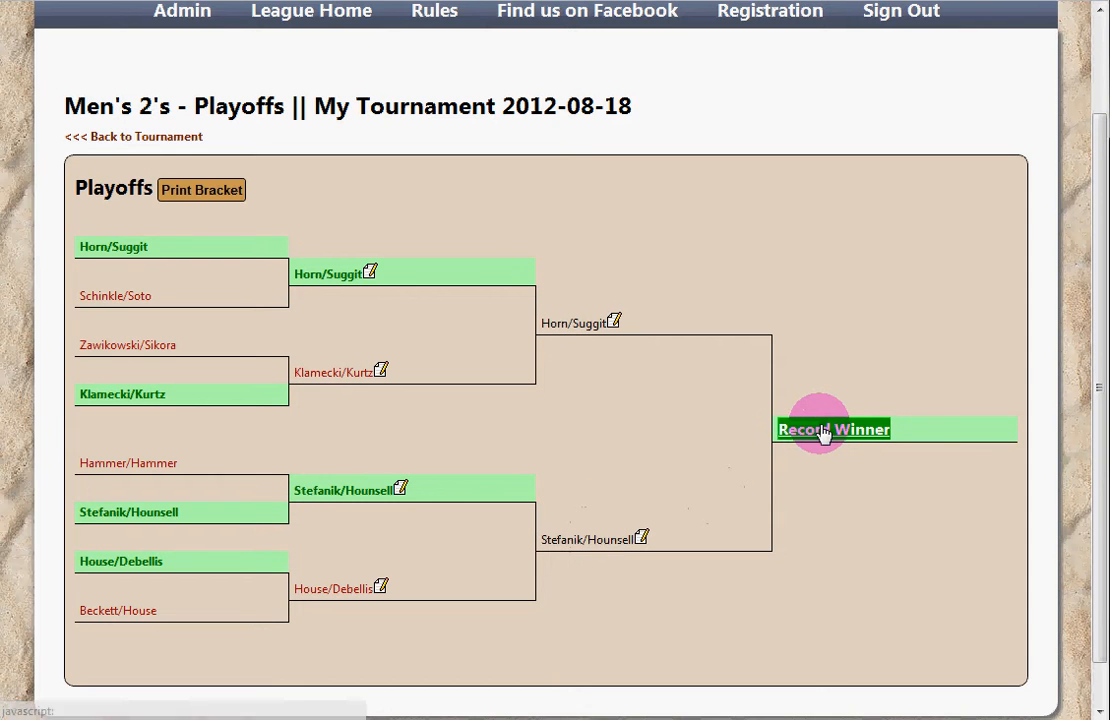
click(822, 432)
click(528, 352)
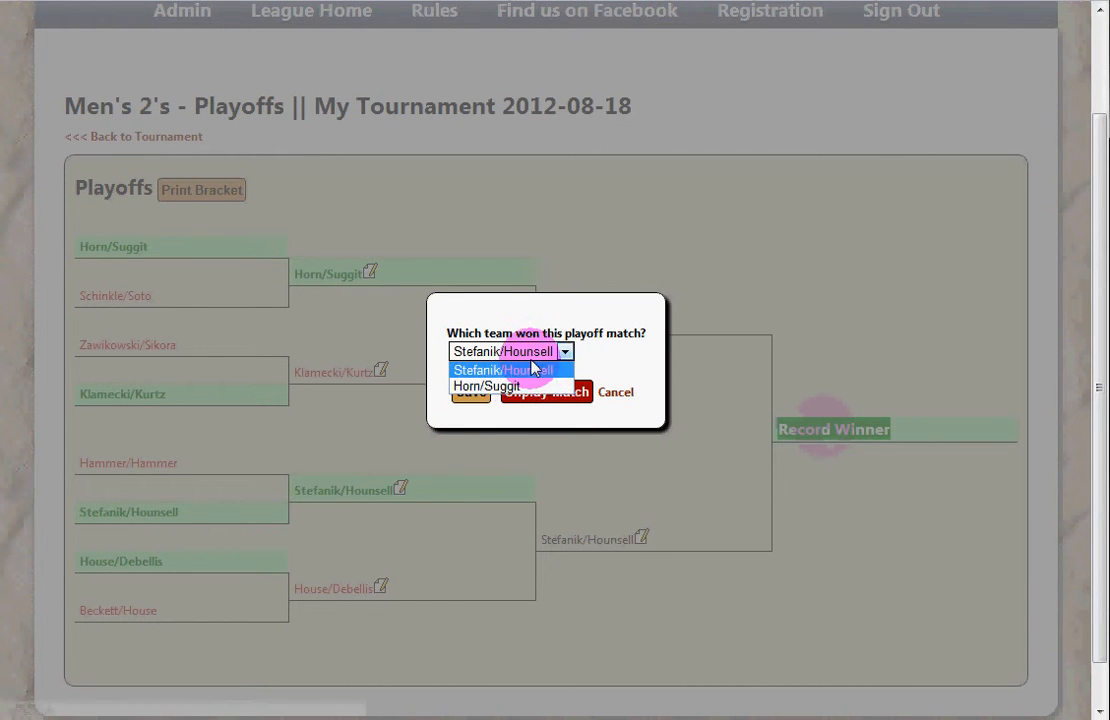
click(540, 370)
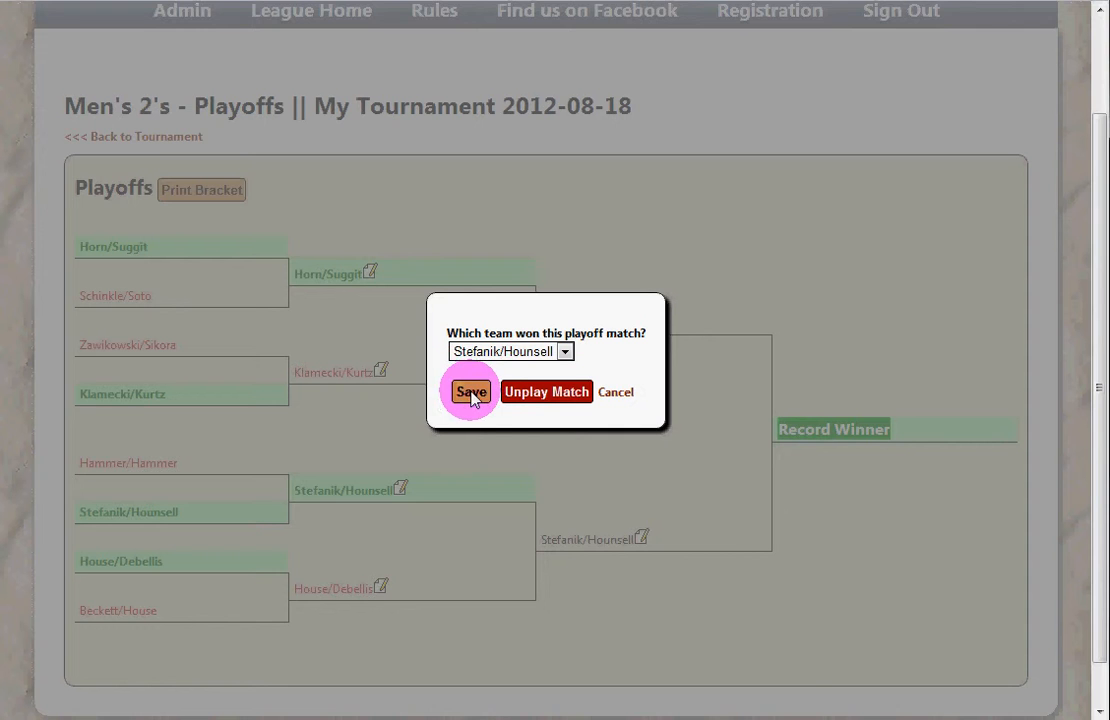
click(471, 392)
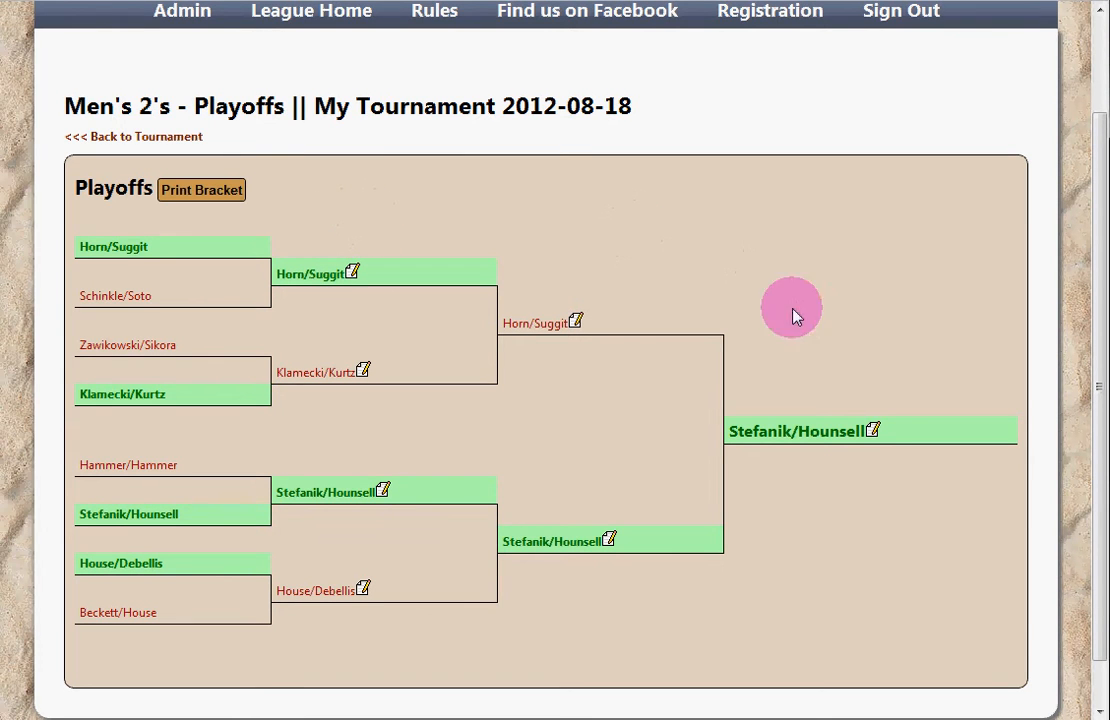
click(871, 433)
click(553, 351)
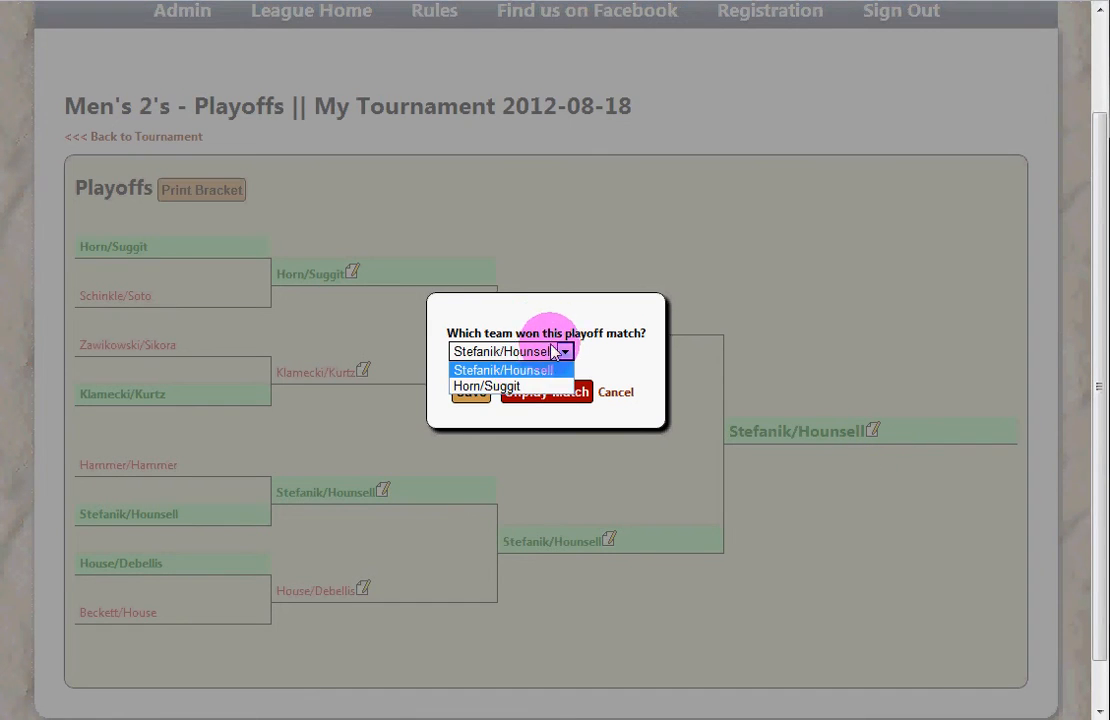
click(500, 387)
click(471, 392)
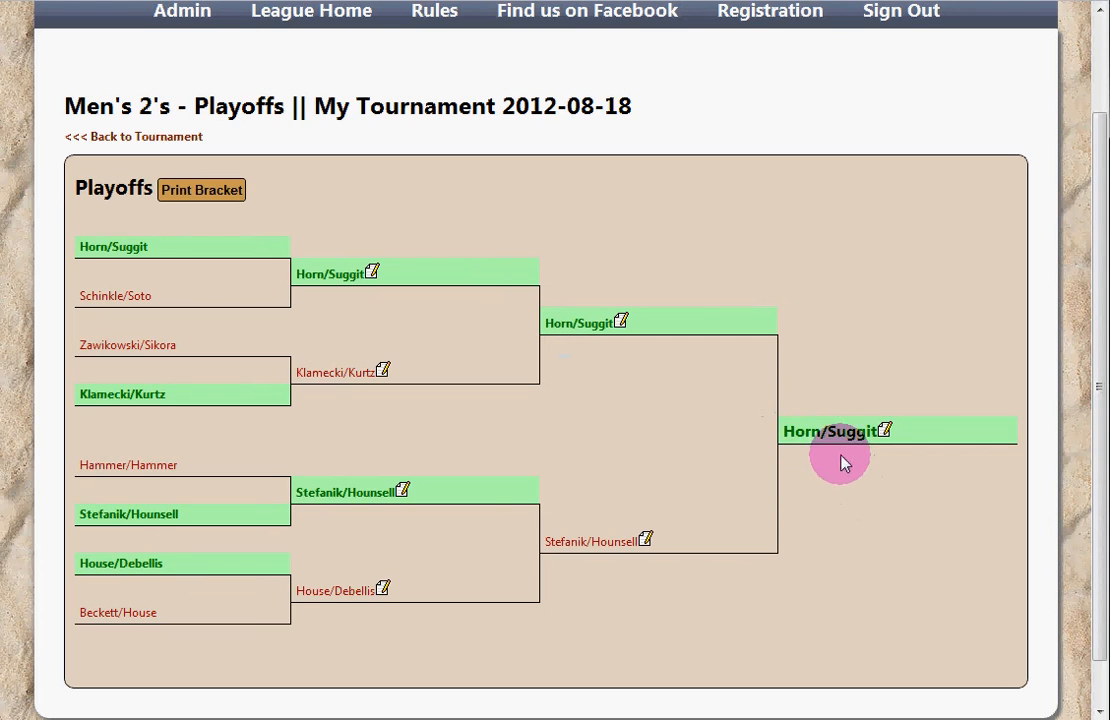
click(885, 432)
click(545, 352)
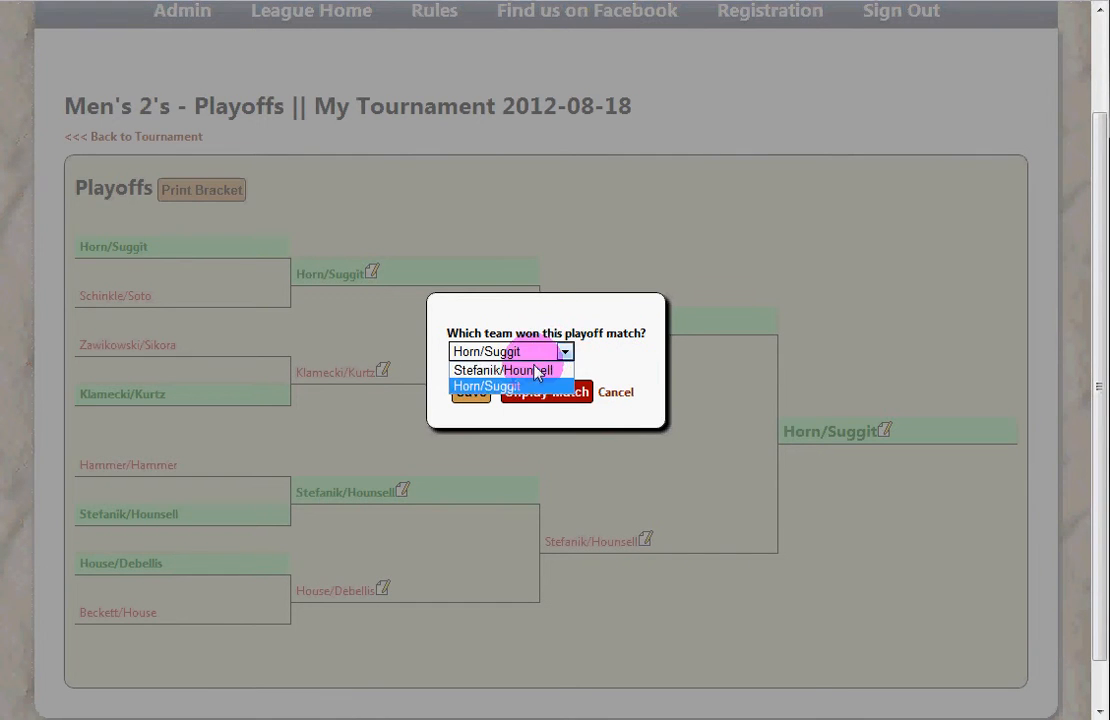
click(536, 372)
click(466, 392)
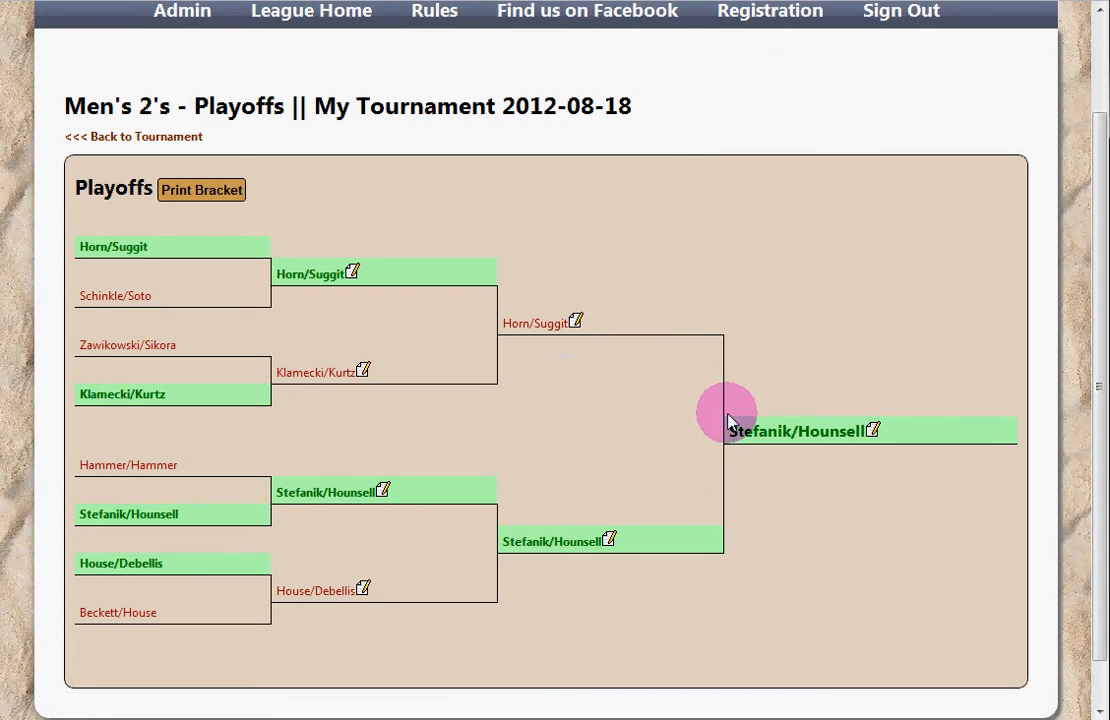
Step: Return to the My Tournament 2012-08-18 page and review the Finished pools and Playoffs
click(154, 136)
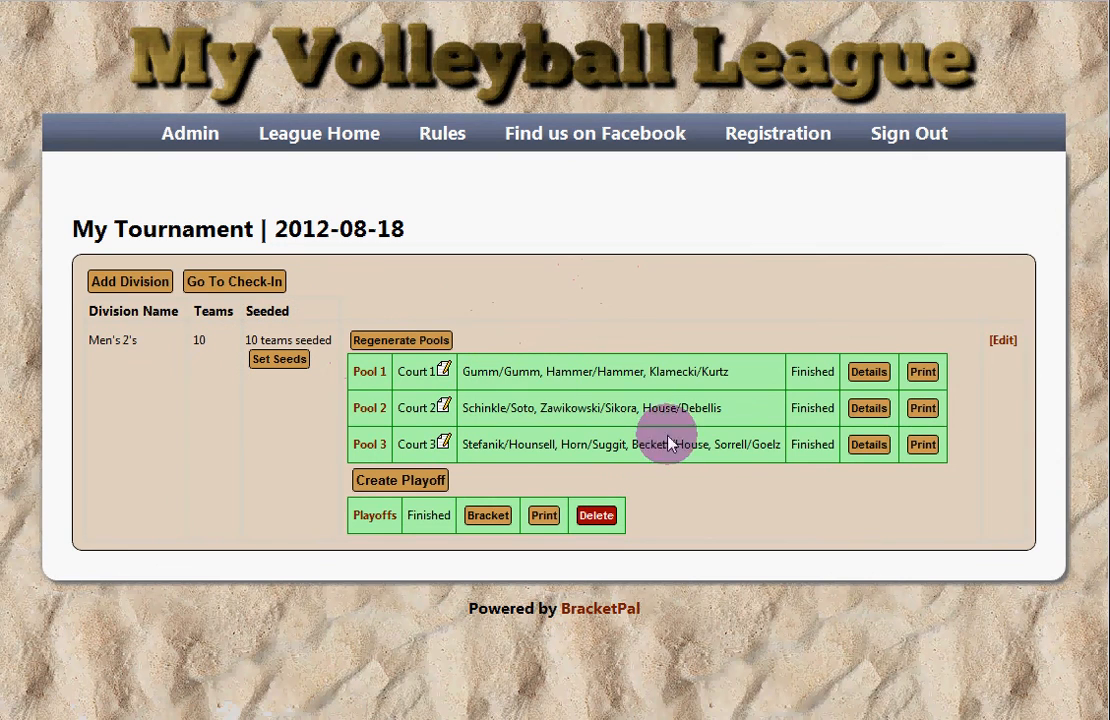
drag(674, 444, 694, 478)
click(697, 494)
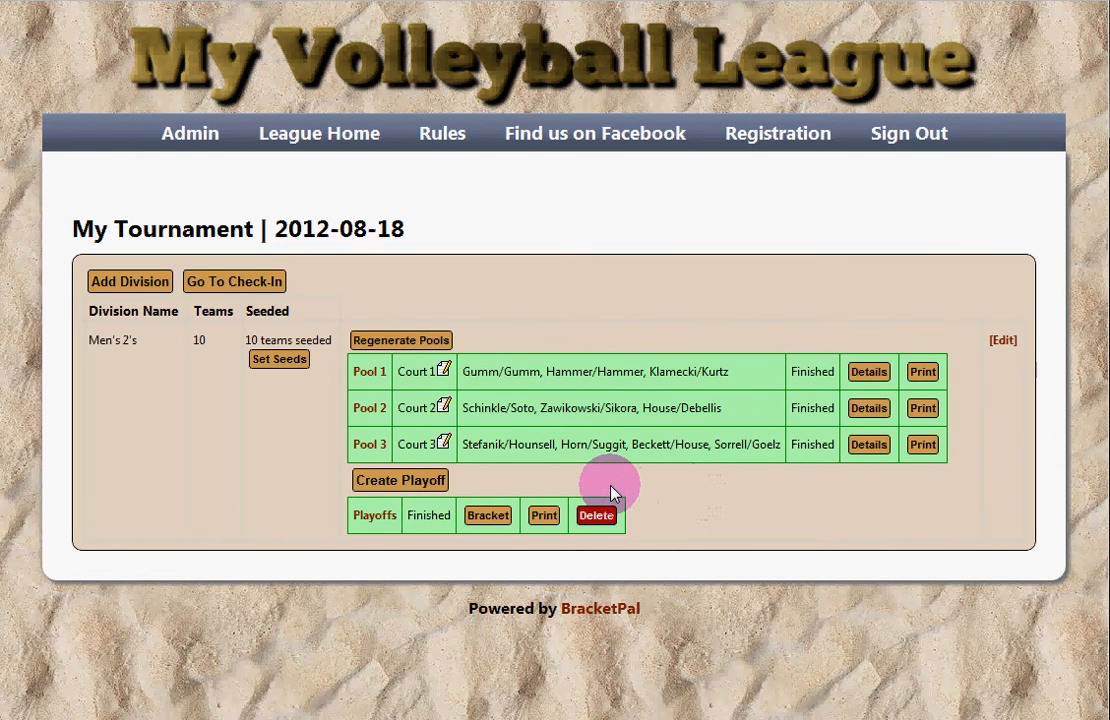
click(414, 272)
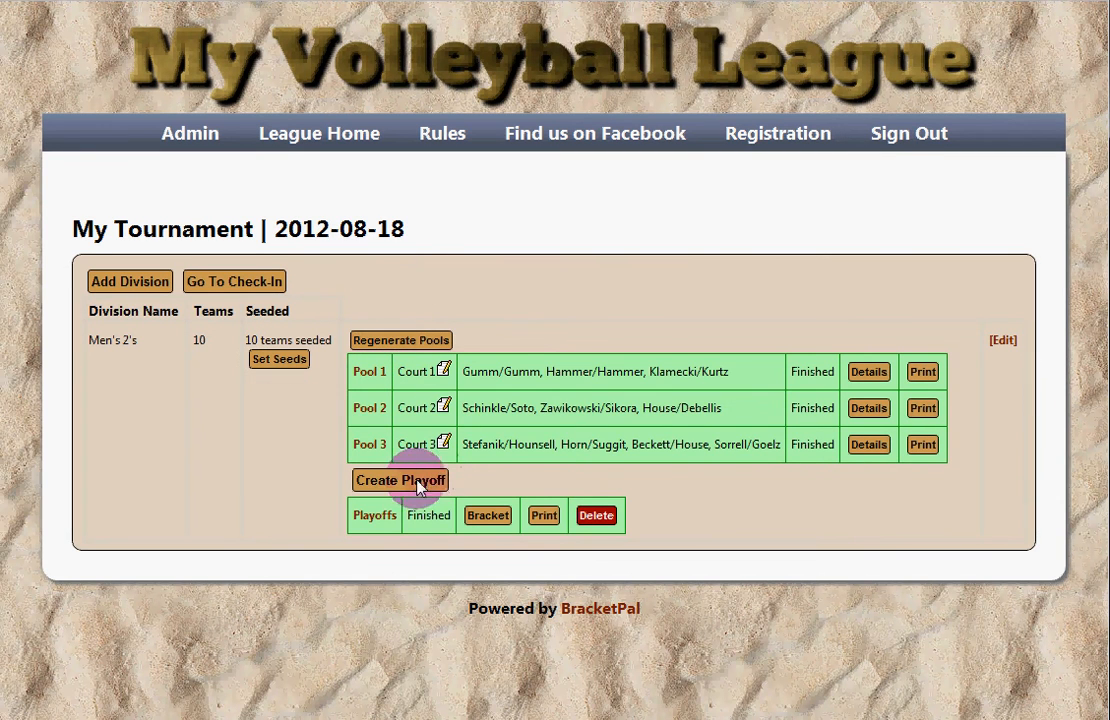
click(489, 327)
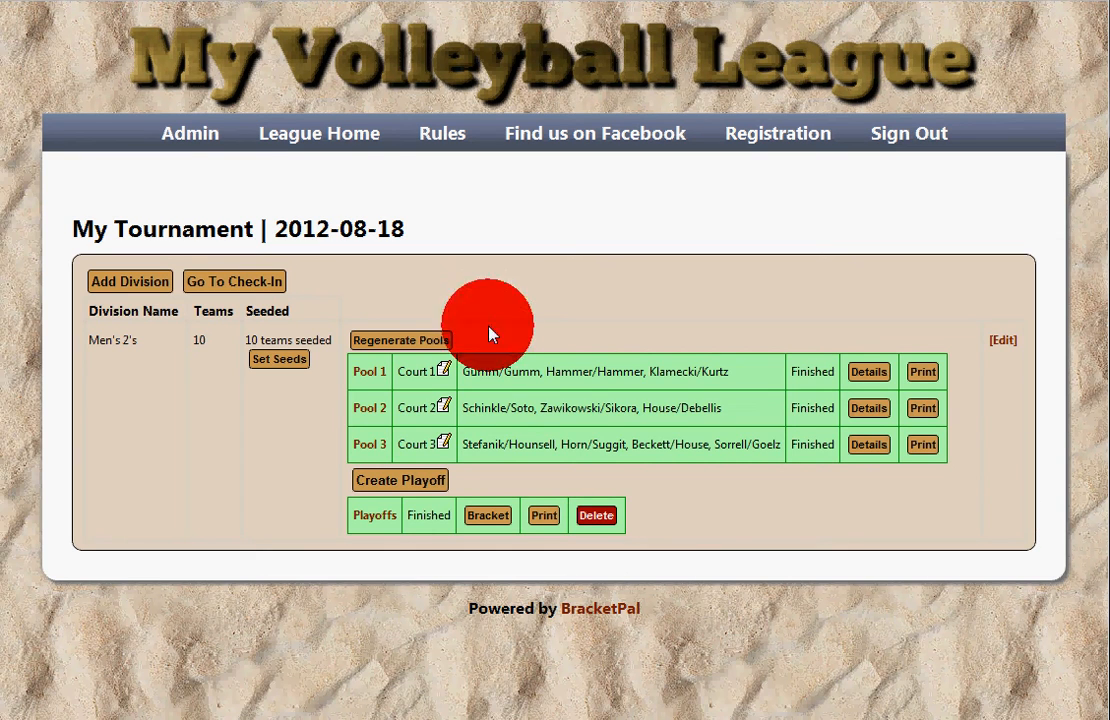
drag(497, 298, 507, 330)
click(507, 331)
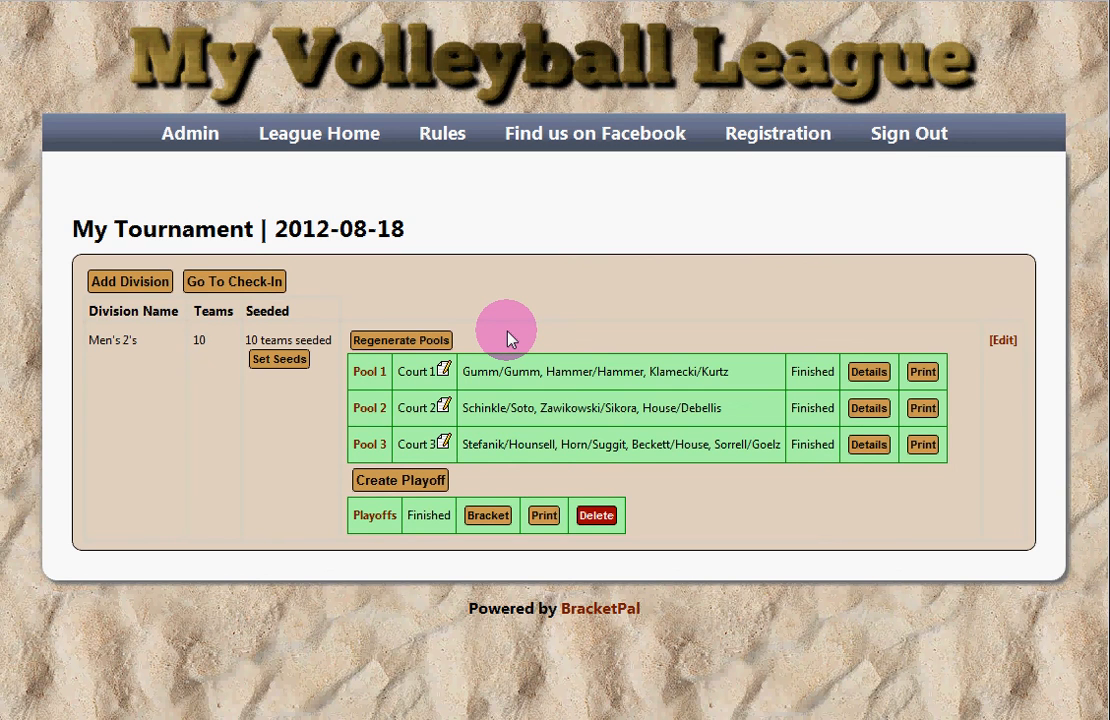
drag(480, 321, 423, 316)
click(476, 339)
click(284, 332)
mouse_move(60, 719)
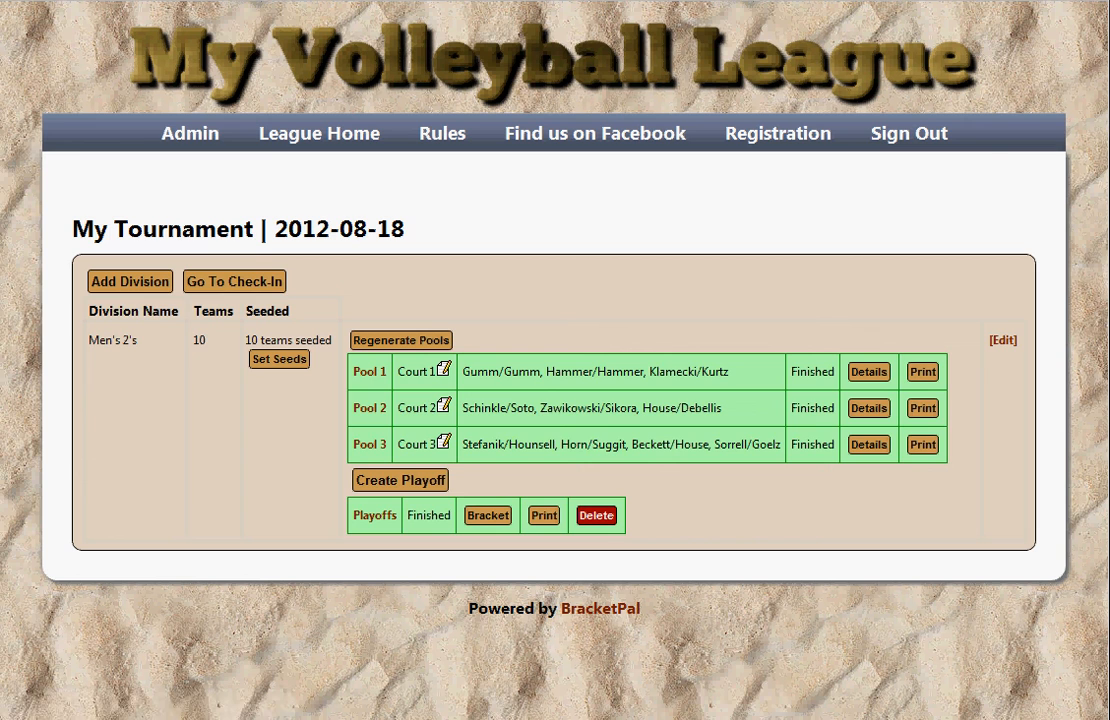